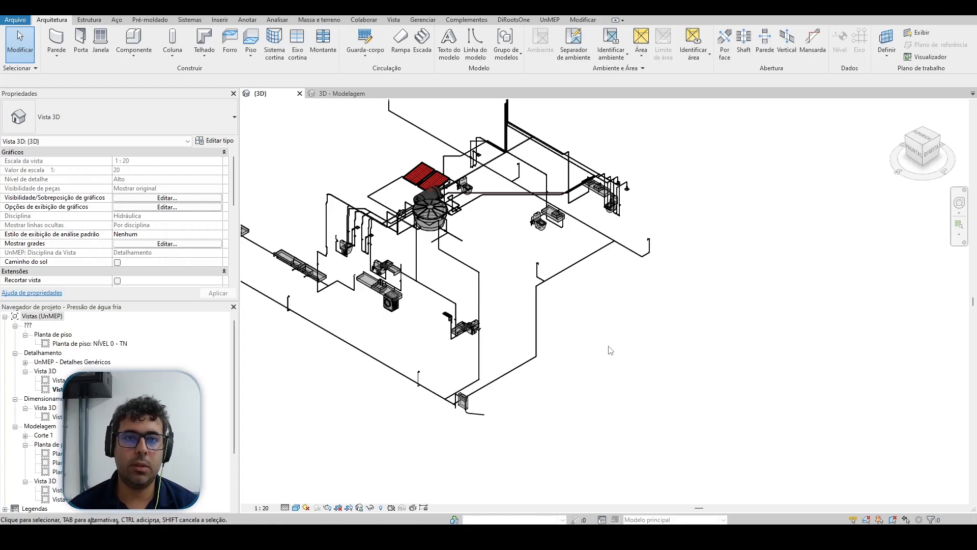
Step: Open UnMEP Aqua and load the saved project "Tutorial - Alimentador Predial"
{"action": "left_click", "coordinate": [550, 19]}
{"action": "left_click", "coordinate": [19, 41]}
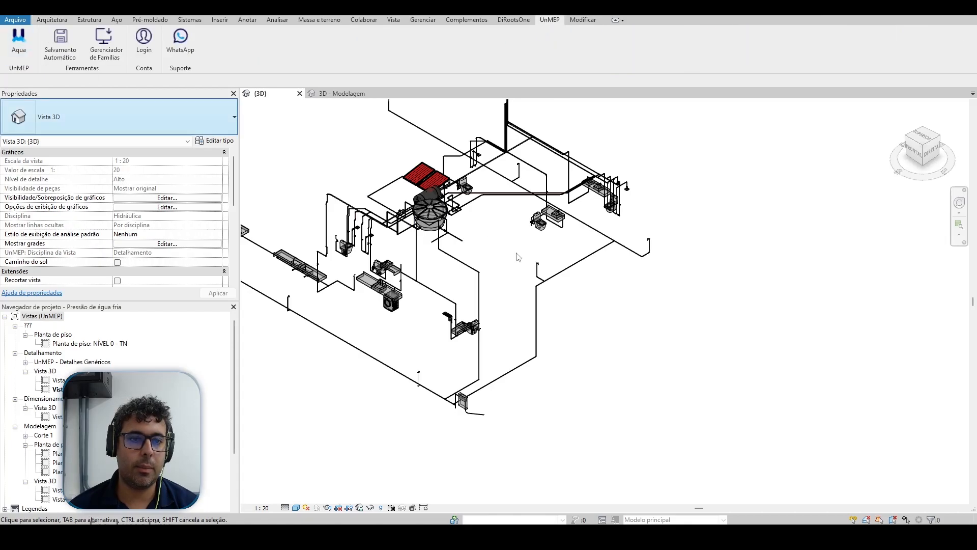
{"action": "left_click", "coordinate": [365, 94]}
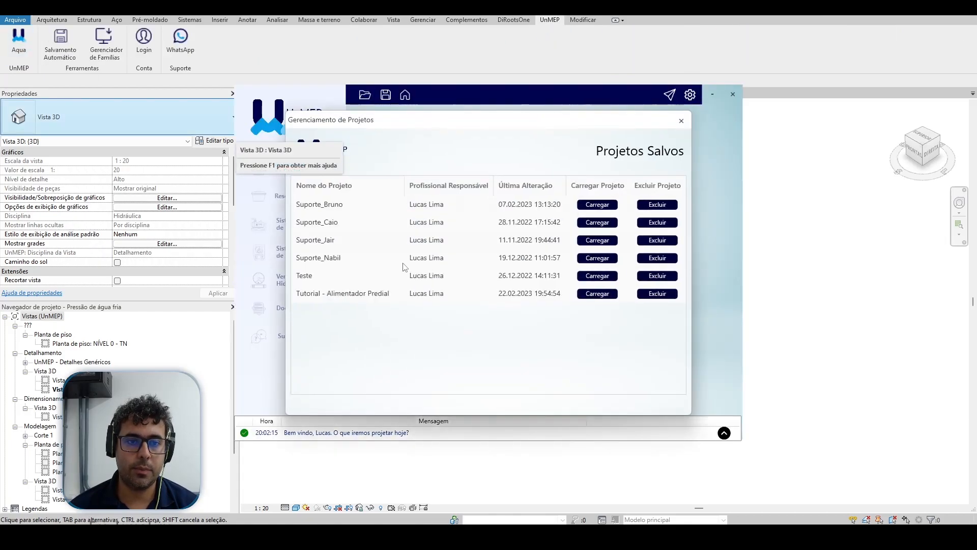
{"action": "left_click", "coordinate": [597, 293]}
{"action": "left_click", "coordinate": [509, 301]}
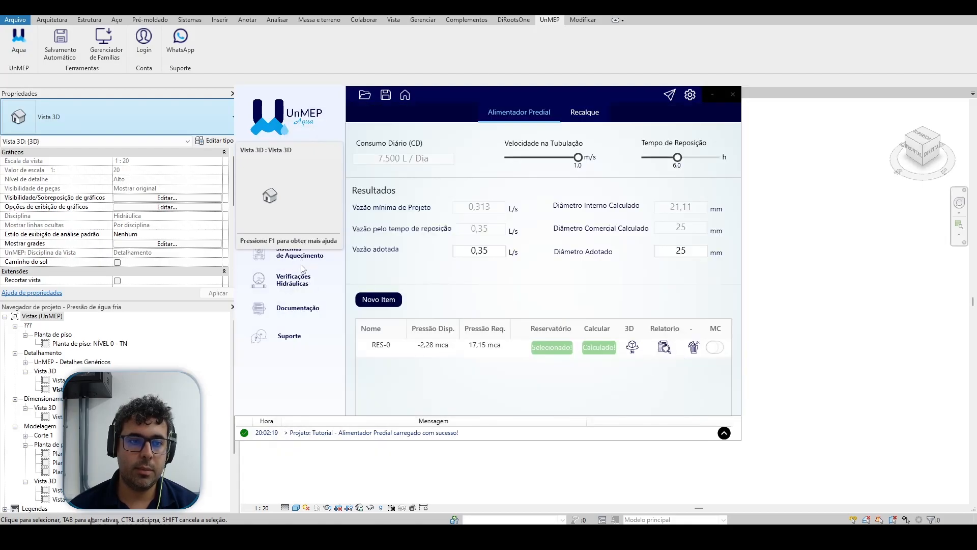
Step: Open the cold-water pressure calculation under Verificações Hidráulicas and delete the blank AF-0 item
{"action": "left_click", "coordinate": [297, 282]}
{"action": "left_click", "coordinate": [779, 198]}
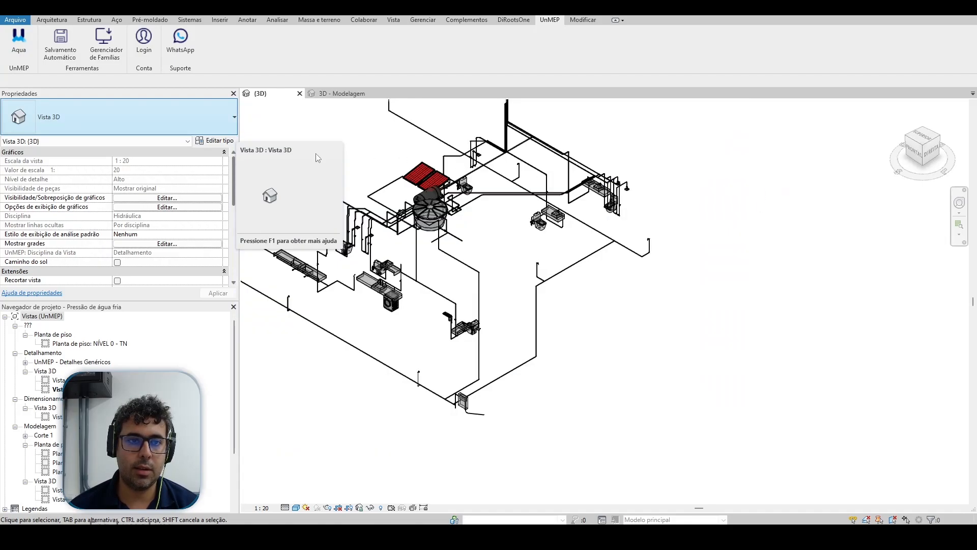
{"action": "left_click", "coordinate": [615, 489]}
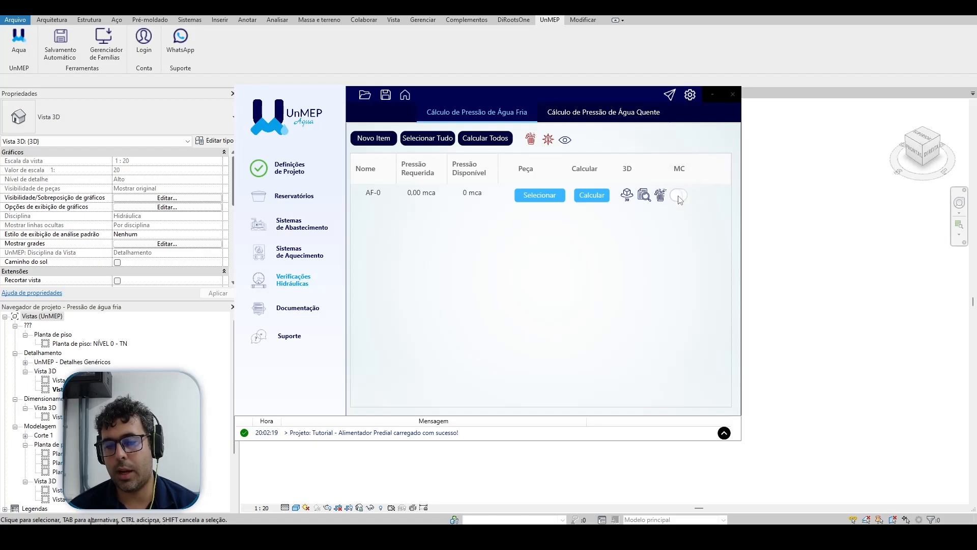
{"action": "left_click", "coordinate": [661, 196]}
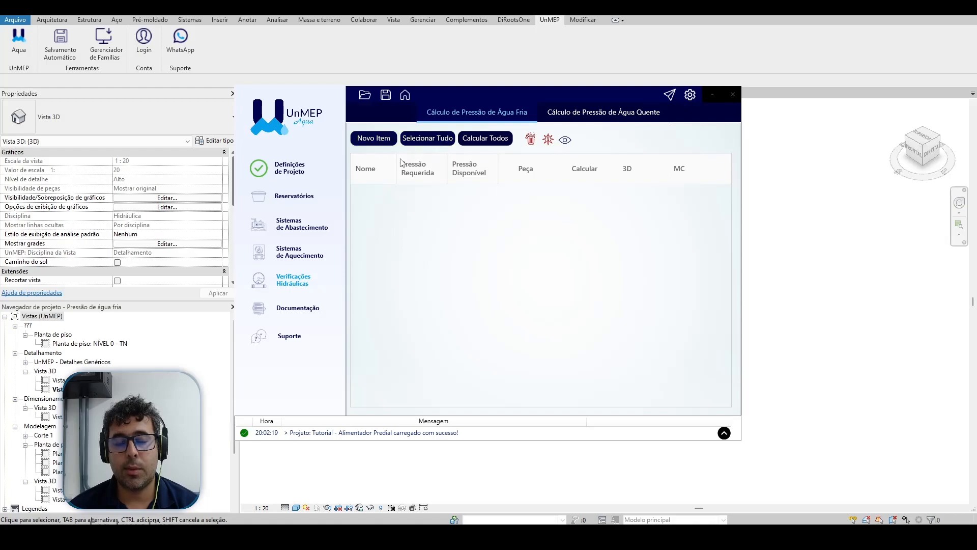
Step: Add four blank items to the cold-water pressure calculation list
{"action": "left_click", "coordinate": [361, 139]}
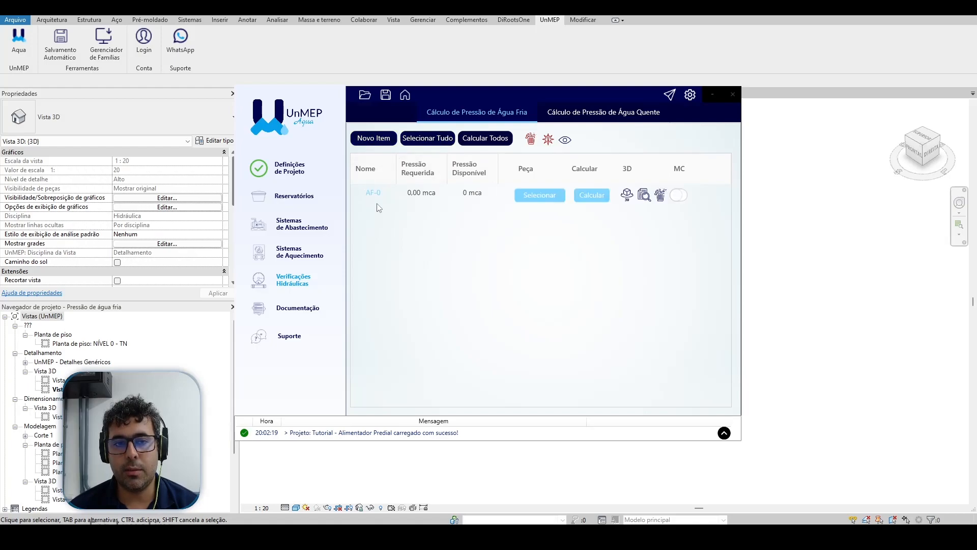
{"action": "left_click", "coordinate": [379, 136]}
{"action": "left_click", "coordinate": [379, 136]}
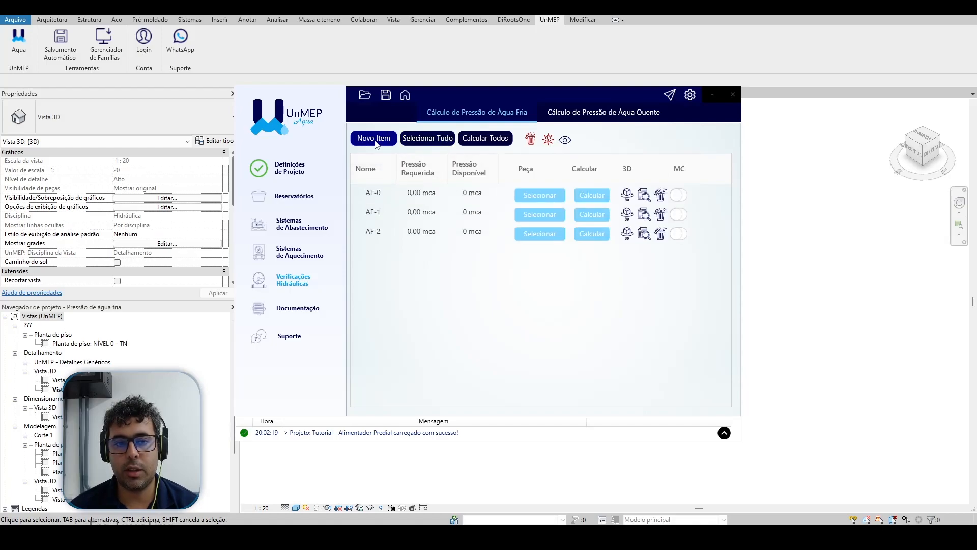
{"action": "left_click", "coordinate": [379, 137]}
Step: Delete the four blank items from the cold-water list one by one
{"action": "left_click", "coordinate": [661, 253]}
{"action": "left_click", "coordinate": [661, 235]}
{"action": "left_click", "coordinate": [661, 216]}
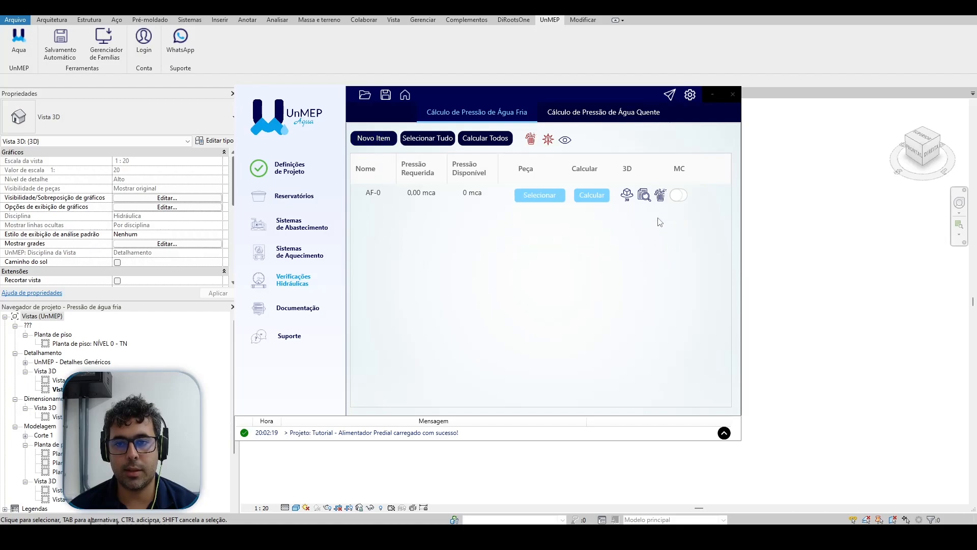
{"action": "left_click", "coordinate": [660, 197]}
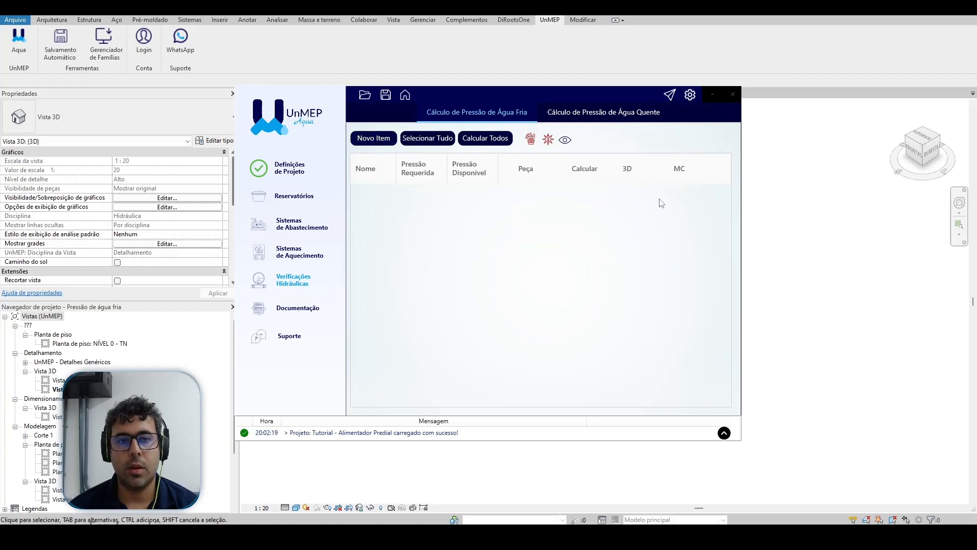
Step: Add all the model's cold-water fixtures to the pressure list at once and delete them all again
{"action": "left_click", "coordinate": [436, 138]}
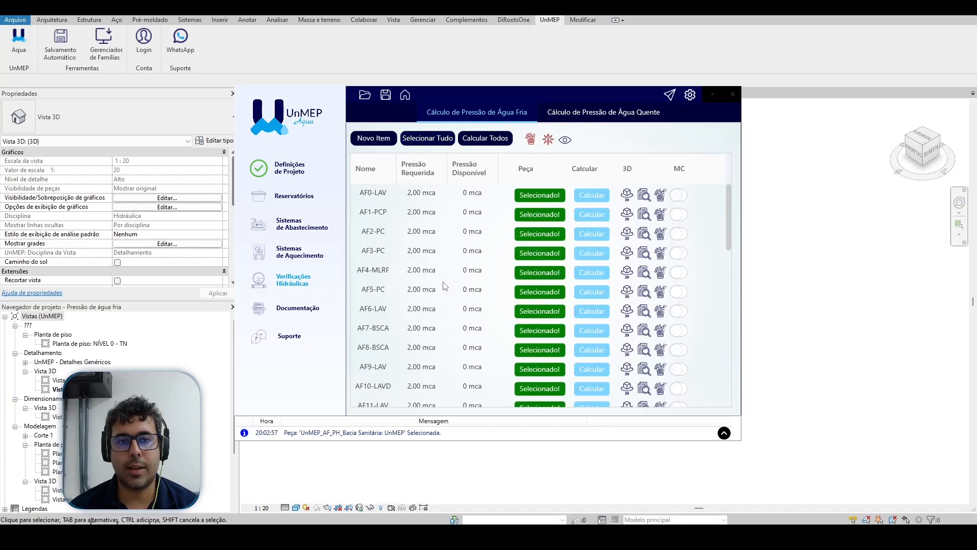
{"action": "left_click_drag", "start_coordinate": [729, 199], "coordinate": [689, 183]}
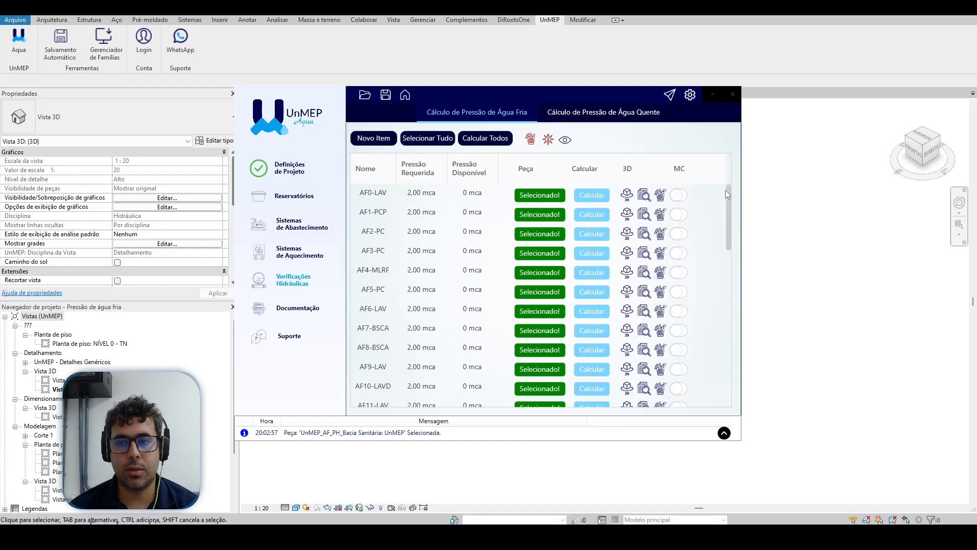
{"action": "left_click_drag", "start_coordinate": [728, 194], "coordinate": [746, 169]}
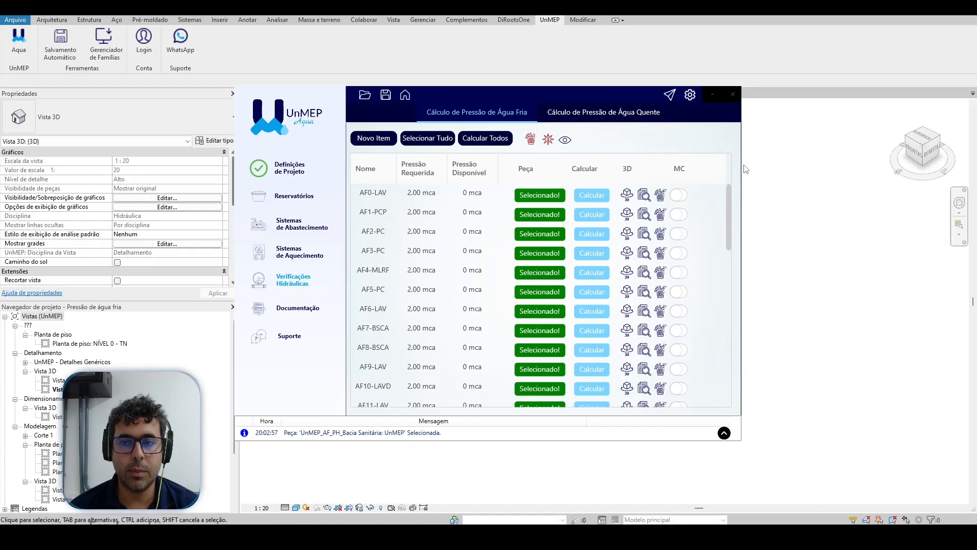
{"action": "left_click", "coordinate": [531, 139]}
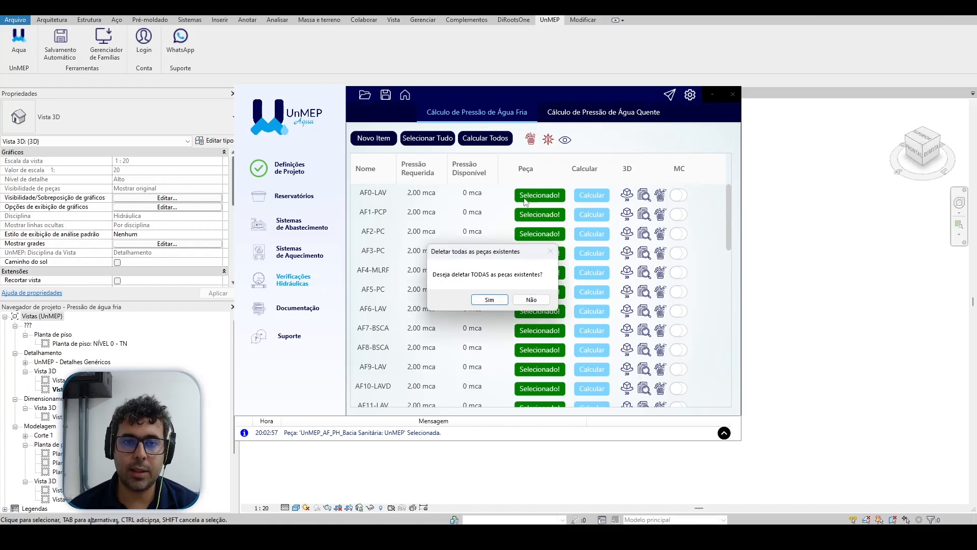
{"action": "left_click", "coordinate": [492, 303]}
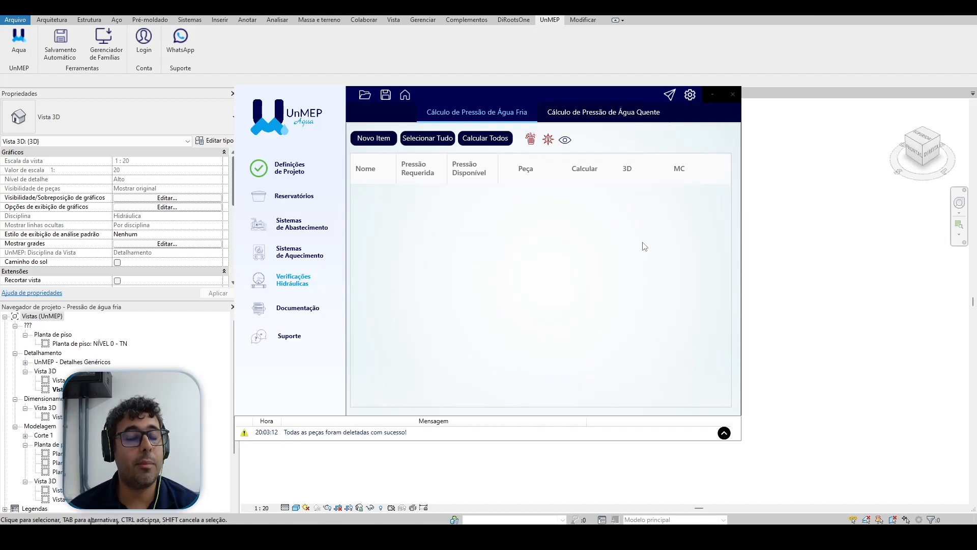
Step: Add all the cold-water fixtures to the pressure list and run the pressure calculation for all of them
{"action": "left_click", "coordinate": [436, 146]}
{"action": "mouse_move", "coordinate": [729, 207]}
{"action": "left_mouse_down"}
{"action": "mouse_move", "coordinate": [726, 374]}
{"action": "mouse_move", "coordinate": [728, 216]}
{"action": "left_mouse_up"}
{"action": "left_click", "coordinate": [485, 145]}
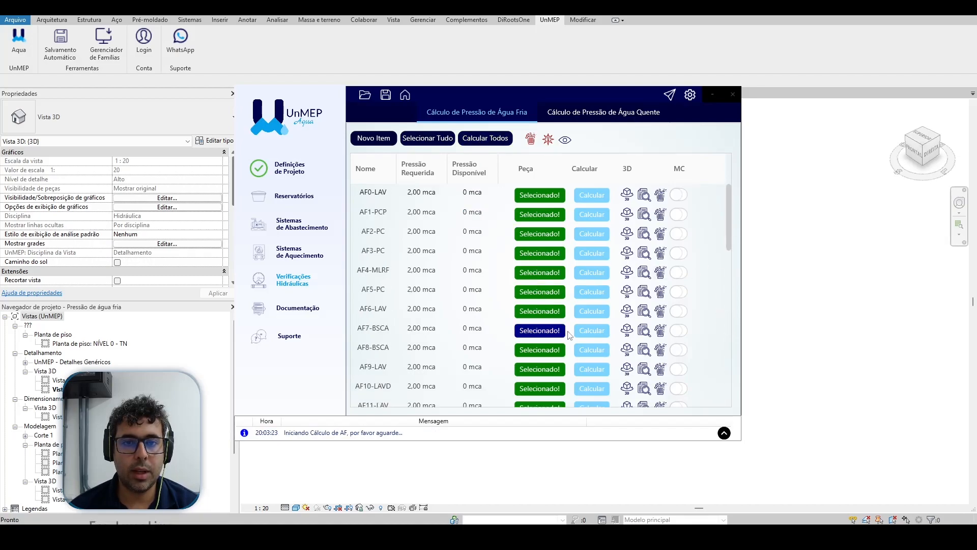
{"action": "left_click", "coordinate": [591, 195]}
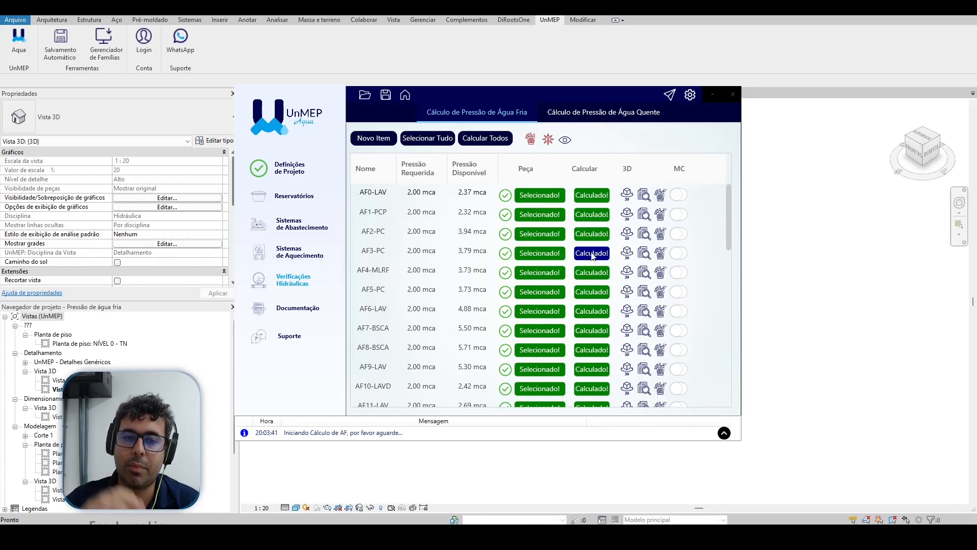
{"action": "left_click", "coordinate": [592, 254]}
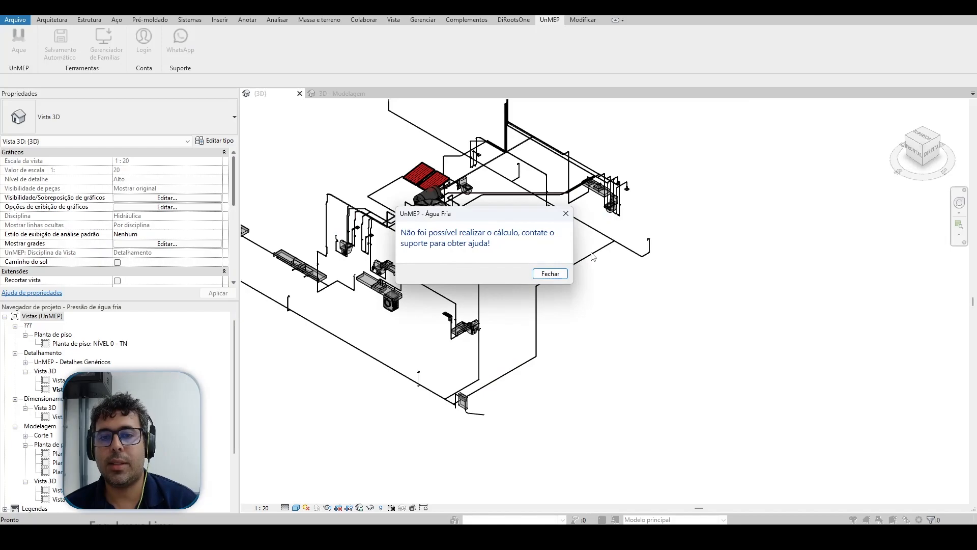
{"action": "left_click_drag", "start_coordinate": [513, 215], "coordinate": [559, 208]}
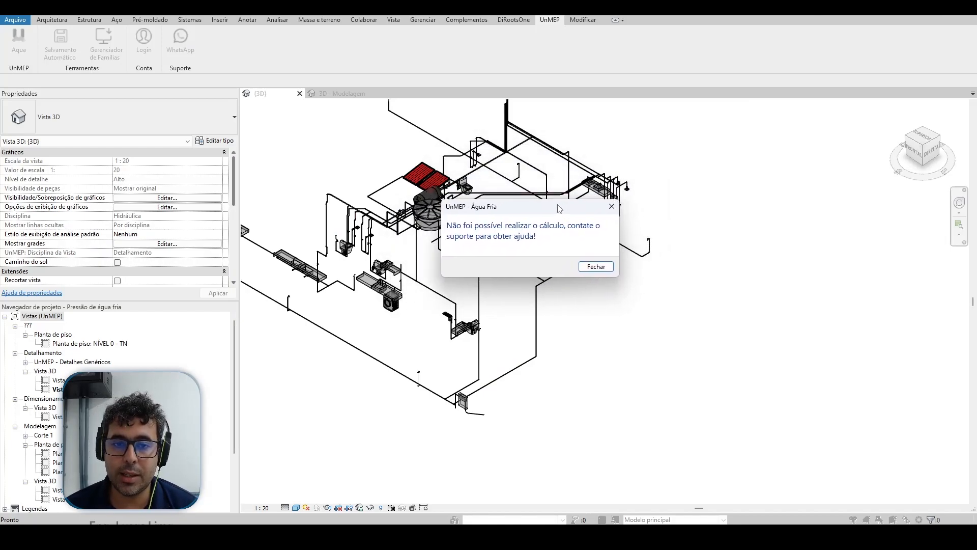
{"action": "left_click", "coordinate": [595, 267]}
Step: Check the end of the cold-water pressure list for fixtures without a calculated pressure
{"action": "left_click_drag", "start_coordinate": [729, 206], "coordinate": [730, 325]}
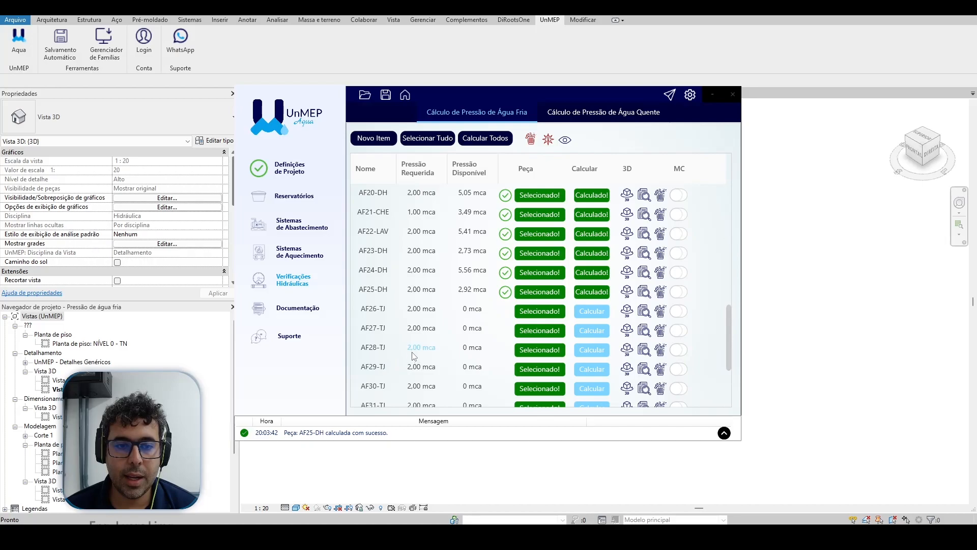
{"action": "left_click", "coordinate": [330, 432]}
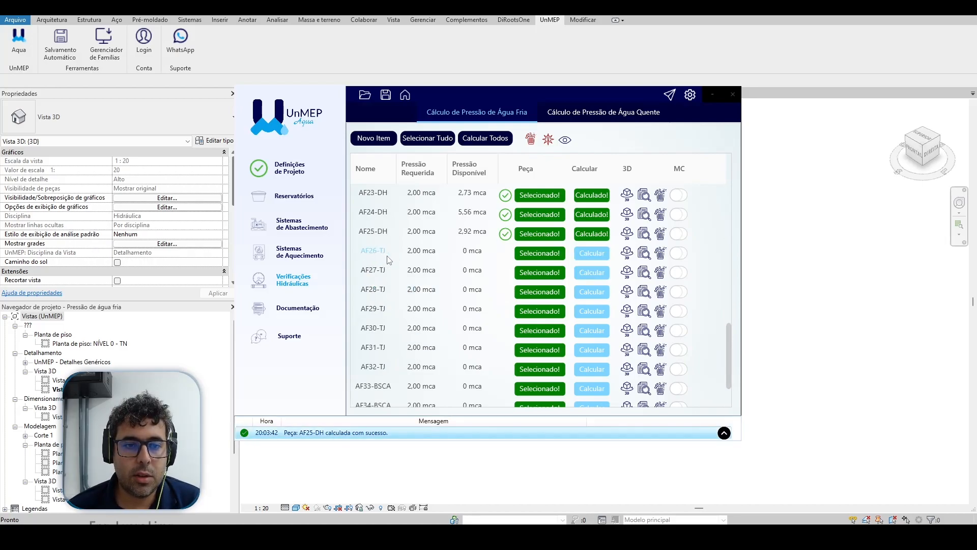
{"action": "scroll", "coordinate": [386, 263], "scroll_direction": "up", "scroll_amount": 1}
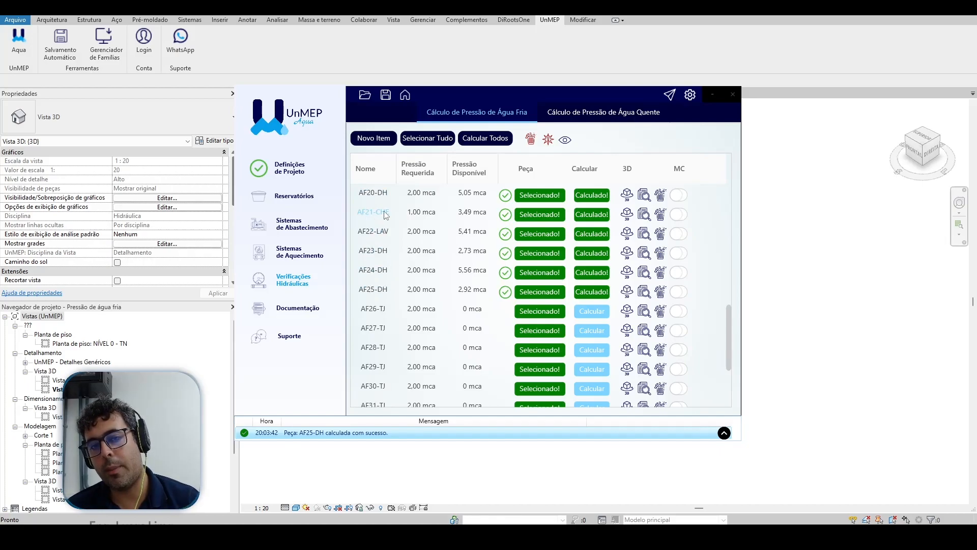
{"action": "scroll", "coordinate": [405, 270], "scroll_direction": "down", "scroll_amount": 2}
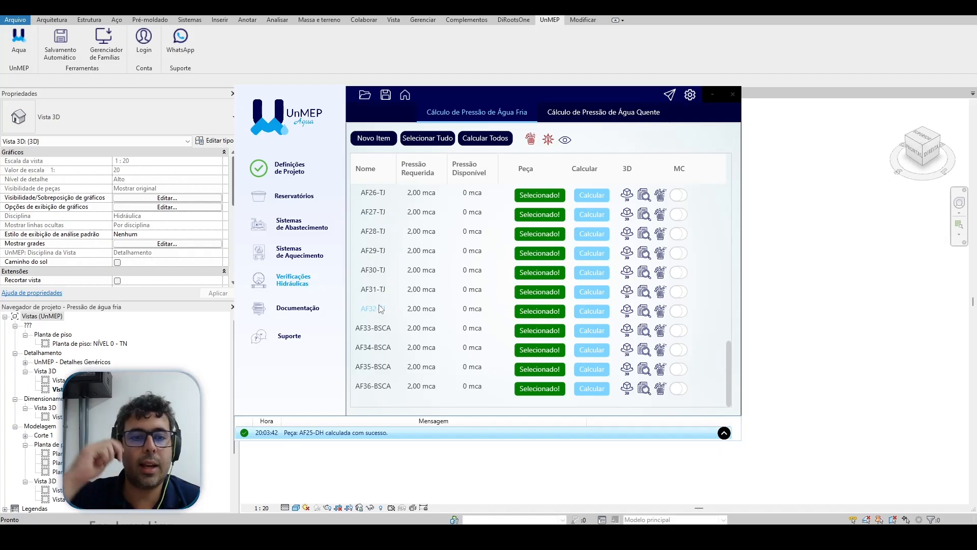
{"action": "scroll", "coordinate": [379, 307], "scroll_direction": "up", "scroll_amount": 1}
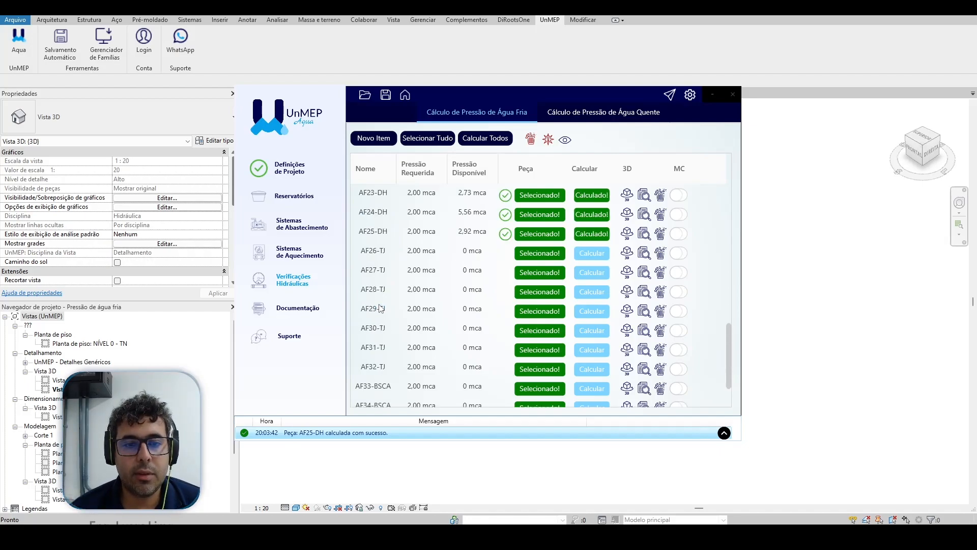
Step: Locate fixture AF26-TJ in the 3D model and examine the piping that feeds it
{"action": "right_click", "coordinate": [535, 255]}
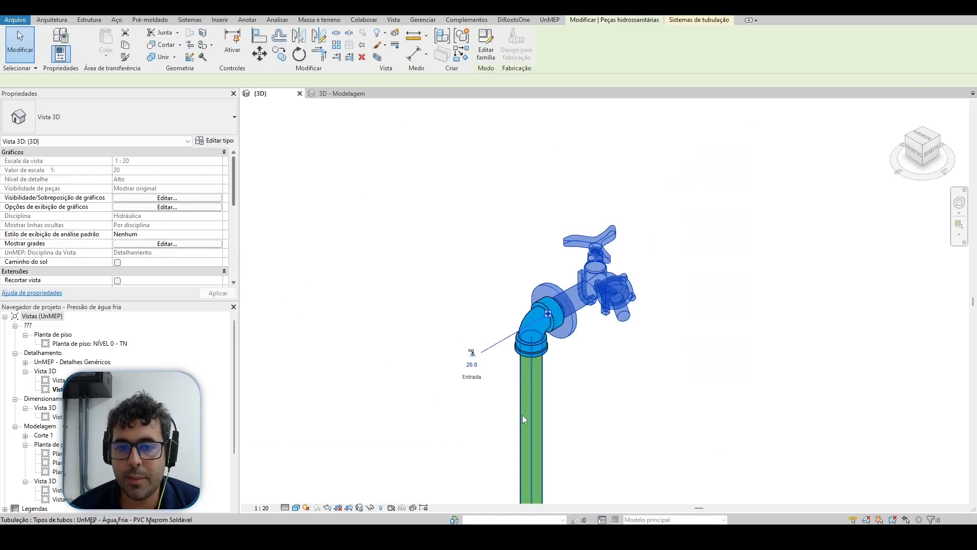
{"action": "scroll", "coordinate": [619, 366], "scroll_direction": "down", "scroll_amount": 8}
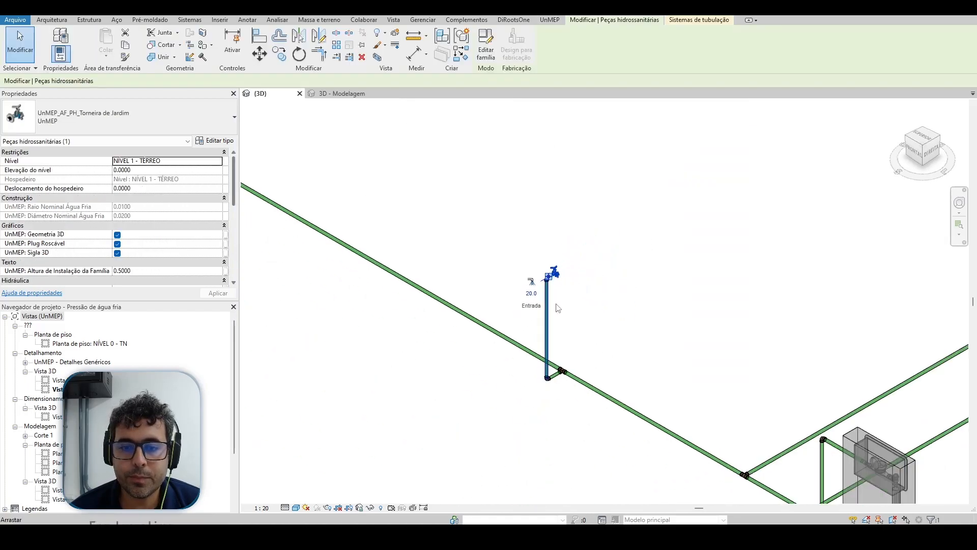
{"action": "scroll", "coordinate": [606, 336], "scroll_direction": "down", "scroll_amount": 2}
{"action": "scroll", "coordinate": [568, 337], "scroll_direction": "up", "scroll_amount": 6}
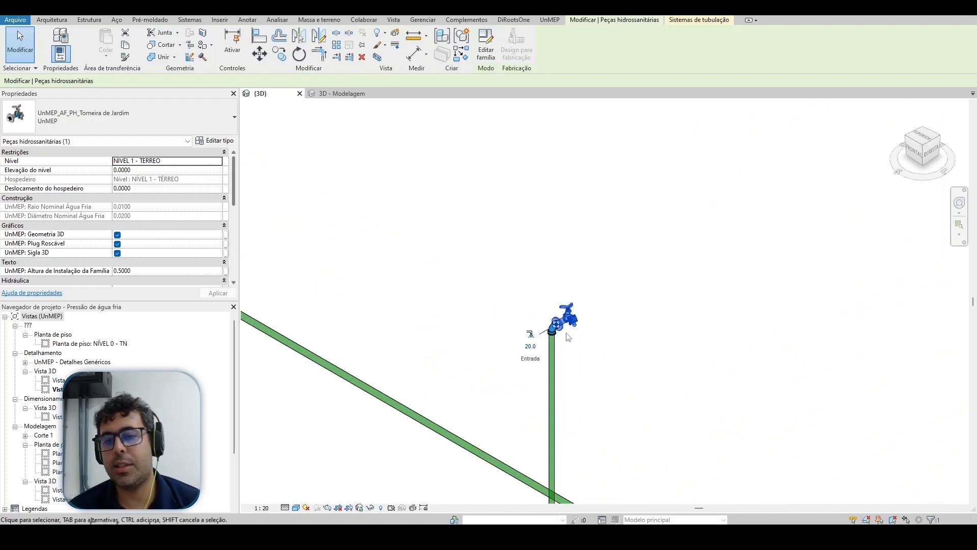
{"action": "scroll", "coordinate": [596, 297], "scroll_direction": "down", "scroll_amount": 2}
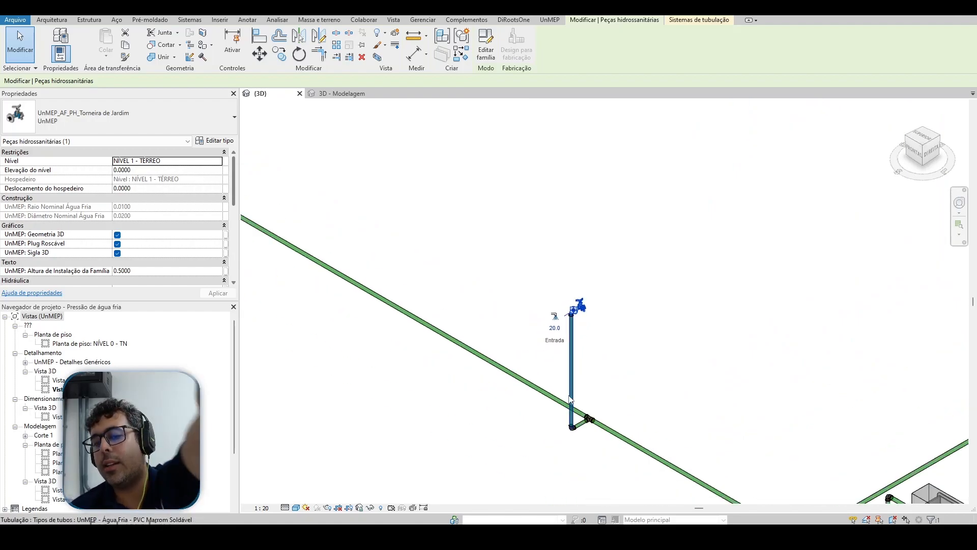
{"action": "mouse_move", "coordinate": [631, 537]}
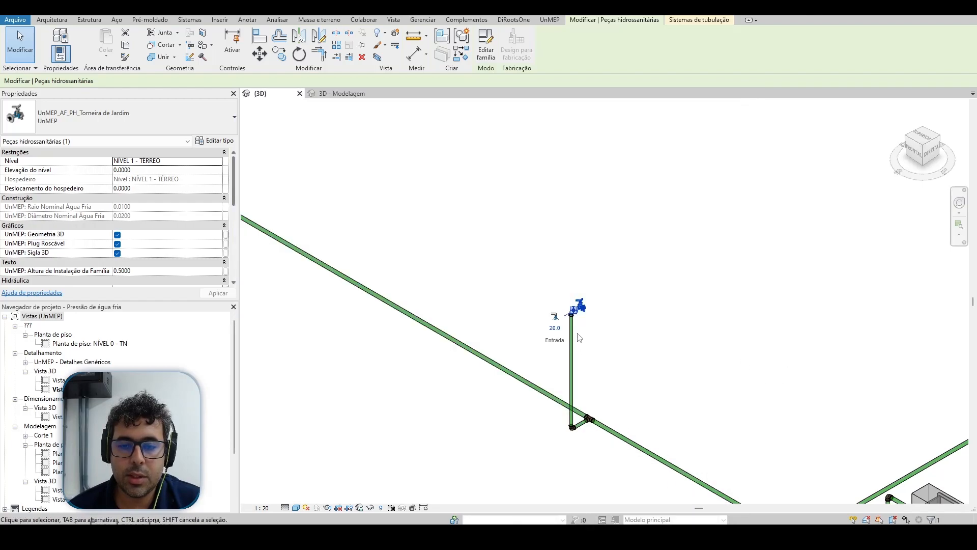
{"action": "scroll", "coordinate": [583, 335], "scroll_direction": "down", "scroll_amount": 4}
{"action": "left_click", "coordinate": [669, 493]}
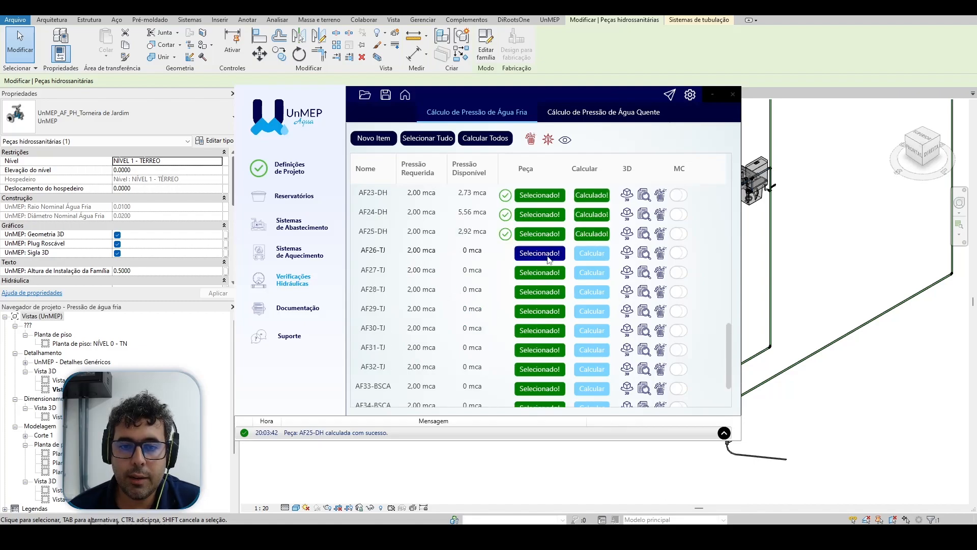
Step: Delete the garden tap items AF26-TJ through AF32-TJ from the cold-water pressure list
{"action": "left_click", "coordinate": [660, 253]}
{"action": "left_click", "coordinate": [661, 253]}
{"action": "left_click", "coordinate": [660, 253]}
{"action": "left_click", "coordinate": [660, 253]}
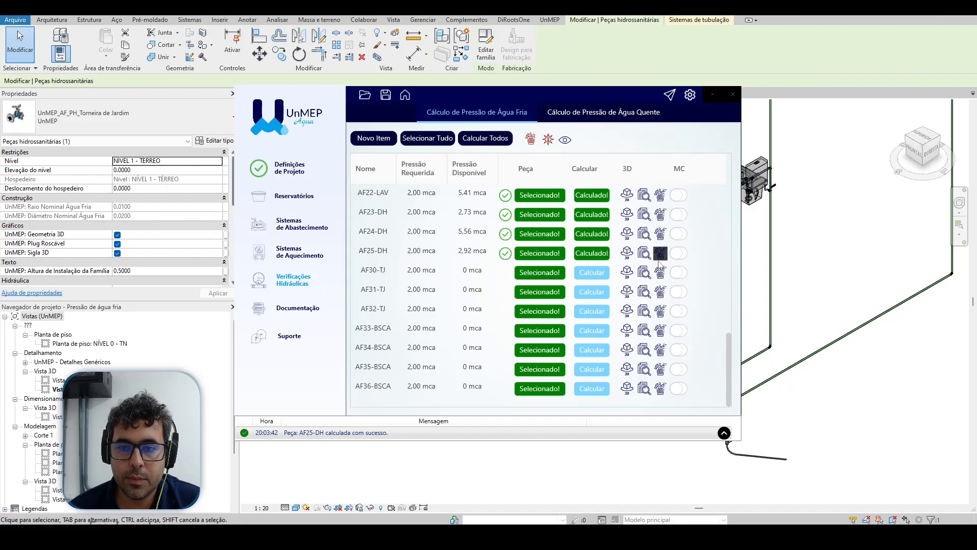
{"action": "left_click", "coordinate": [660, 272]}
{"action": "left_click", "coordinate": [661, 291]}
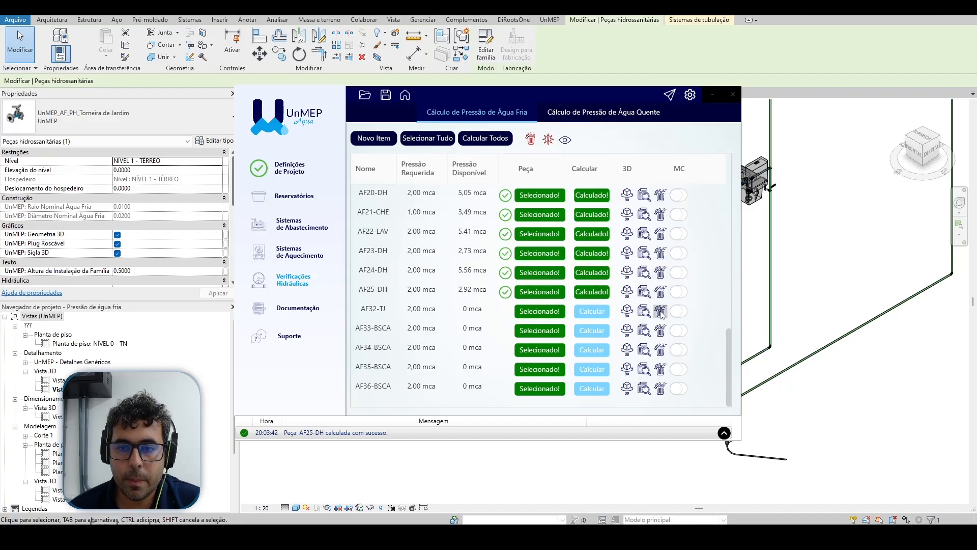
{"action": "left_click", "coordinate": [660, 312]}
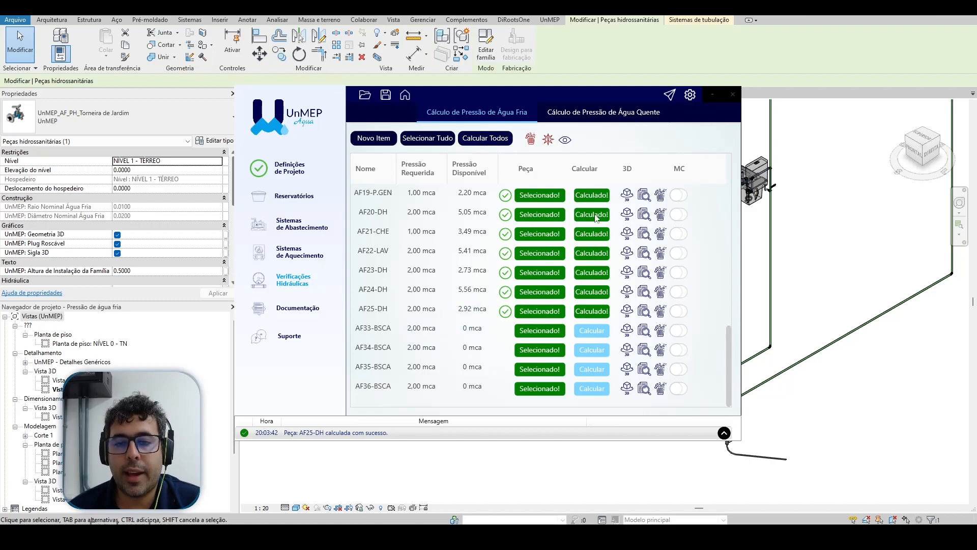
Step: Select the first three garden taps along the green supply pipe in the 3D model
{"action": "left_click", "coordinate": [811, 288]}
{"action": "scroll", "coordinate": [586, 329], "scroll_direction": "up", "scroll_amount": 2}
{"action": "left_click", "coordinate": [576, 321]}
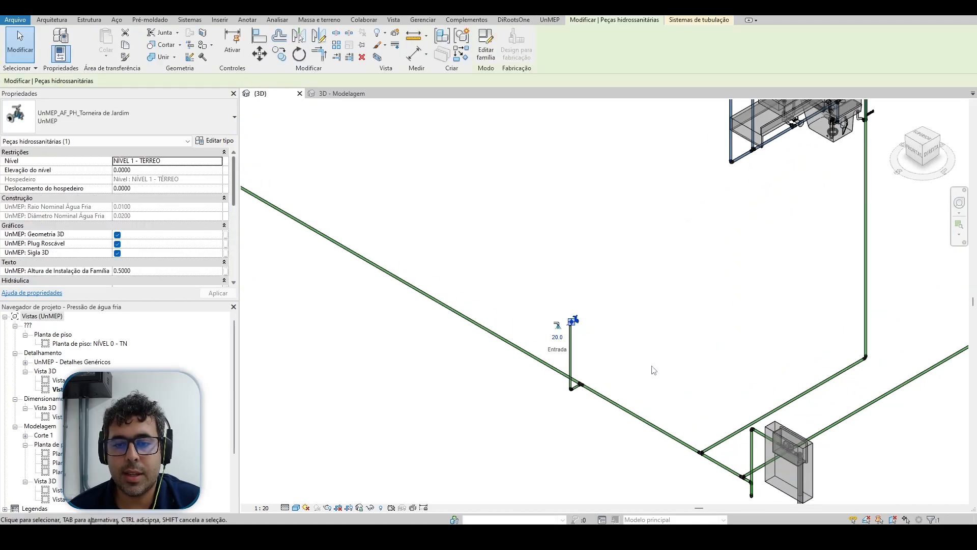
{"action": "scroll", "coordinate": [653, 370], "scroll_direction": "down", "scroll_amount": 3}
{"action": "scroll", "coordinate": [346, 199], "scroll_direction": "up", "scroll_amount": 3}
{"action": "left_click", "coordinate": [451, 236]}
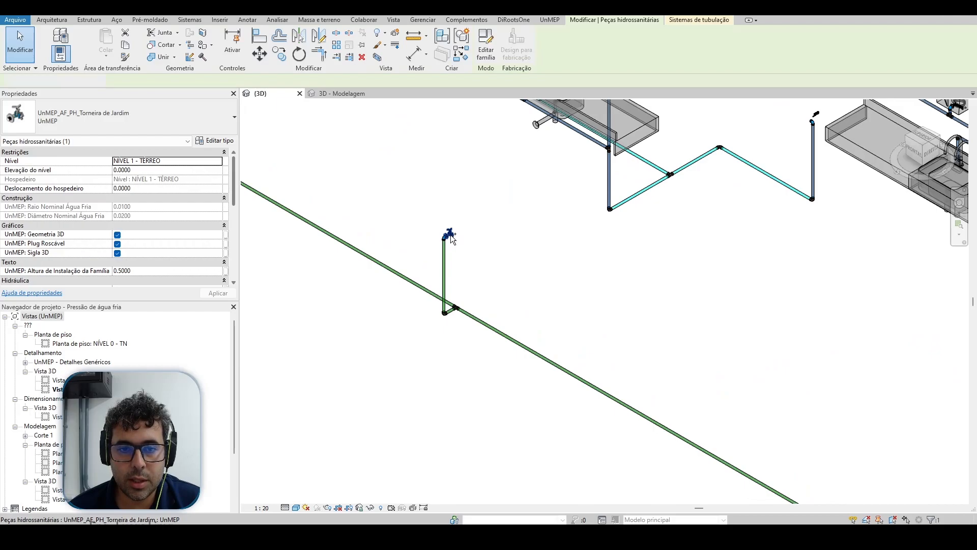
{"action": "scroll", "coordinate": [348, 197], "scroll_direction": "down", "scroll_amount": 3}
{"action": "middle_click_drag", "start_coordinate": [365, 189], "coordinate": [625, 421]}
{"action": "middle_click_drag", "start_coordinate": [351, 266], "coordinate": [578, 406]}
{"action": "scroll", "coordinate": [457, 329], "scroll_direction": "up", "scroll_amount": 2}
{"action": "left_click", "coordinate": [452, 325], "text": "ctrl"}
{"action": "scroll", "coordinate": [356, 315], "scroll_direction": "down", "scroll_amount": 3}
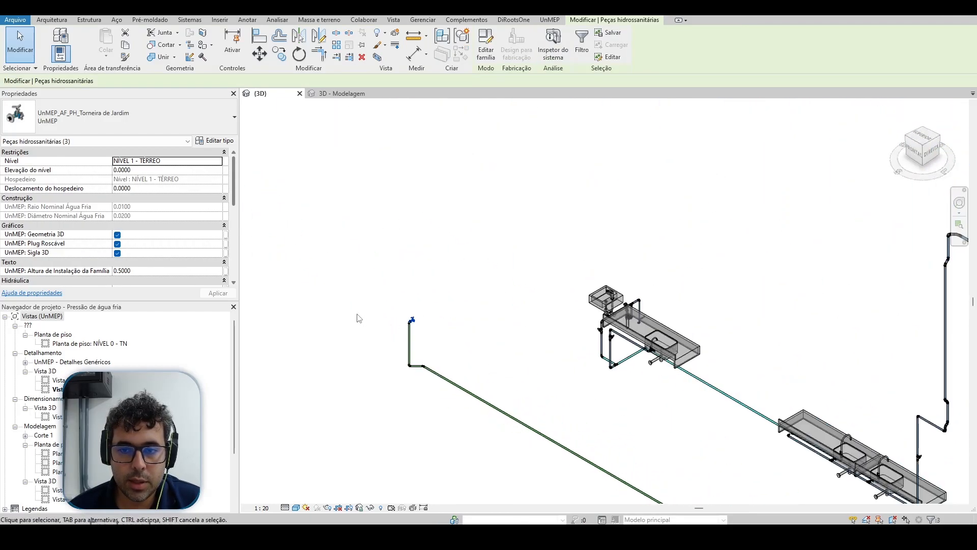
Step: Add the four remaining garden taps on the green supply piping to the current selection
{"action": "scroll", "coordinate": [359, 318], "scroll_direction": "down", "scroll_amount": 3}
{"action": "scroll", "coordinate": [810, 346], "scroll_direction": "up", "scroll_amount": 5}
{"action": "left_click", "coordinate": [794, 332], "text": "ctrl"}
{"action": "scroll", "coordinate": [802, 337], "scroll_direction": "down", "scroll_amount": 3}
{"action": "scroll", "coordinate": [925, 275], "scroll_direction": "up", "scroll_amount": 3}
{"action": "left_click", "coordinate": [926, 275], "text": "ctrl"}
{"action": "scroll", "coordinate": [689, 366], "scroll_direction": "down", "scroll_amount": 3}
{"action": "scroll", "coordinate": [533, 128], "scroll_direction": "up", "scroll_amount": 4}
{"action": "left_click", "coordinate": [533, 128], "text": "ctrl"}
{"action": "scroll", "coordinate": [533, 129], "scroll_direction": "down", "scroll_amount": 3}
{"action": "middle_click_drag", "start_coordinate": [377, 226], "coordinate": [397, 227]}
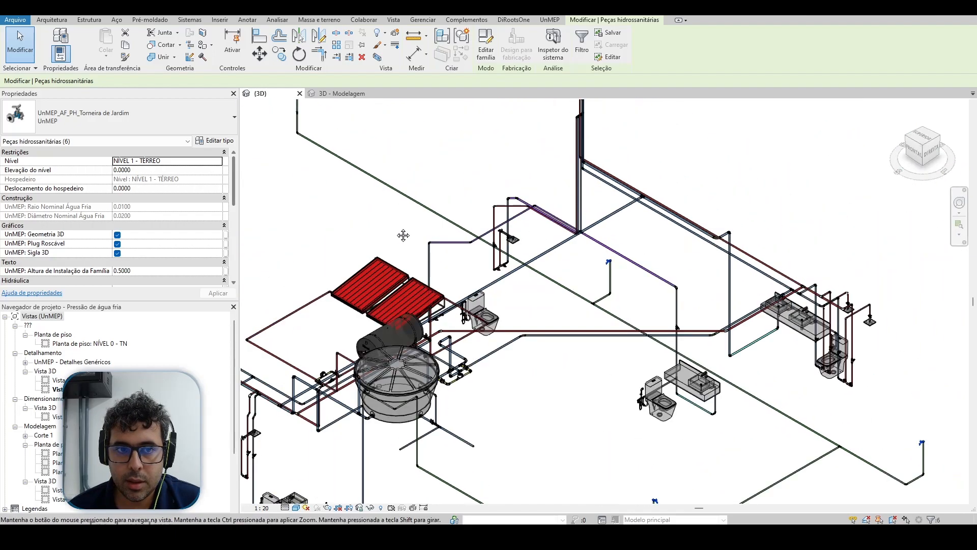
{"action": "scroll", "coordinate": [662, 325], "scroll_direction": "up", "scroll_amount": 4}
{"action": "left_click", "coordinate": [344, 144], "text": "ctrl"}
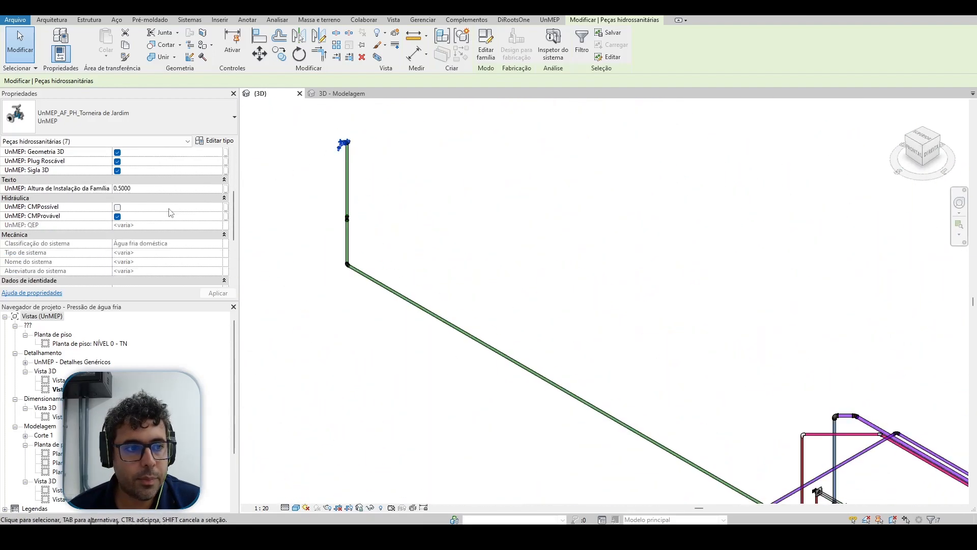
Step: Disable "UnMEP: Considerar Vazão" and "UnMEP: Calcular Peça" for the seven selected garden taps and apply the change
{"action": "scroll", "coordinate": [171, 213], "scroll_direction": "down", "scroll_amount": 2}
{"action": "scroll", "coordinate": [169, 212], "scroll_direction": "down", "scroll_amount": 5}
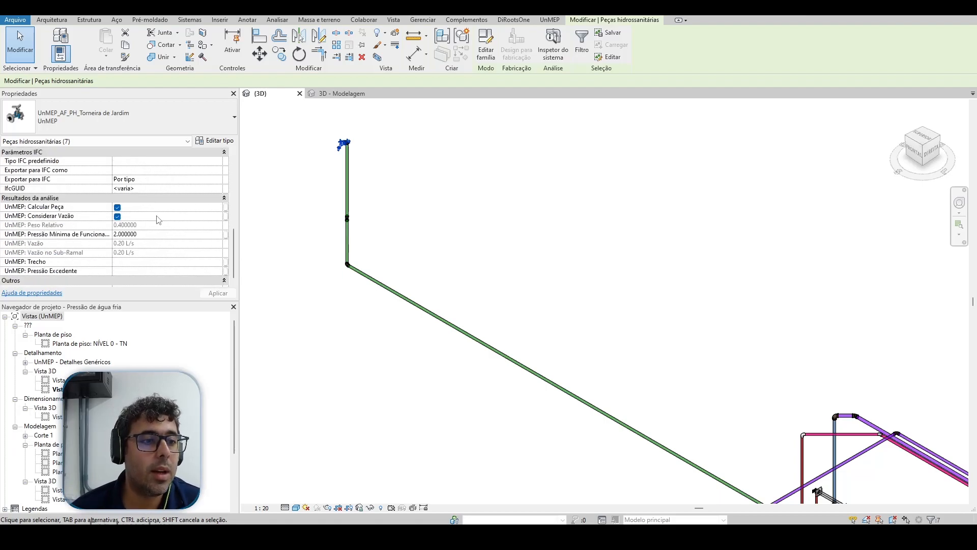
{"action": "left_click", "coordinate": [118, 217]}
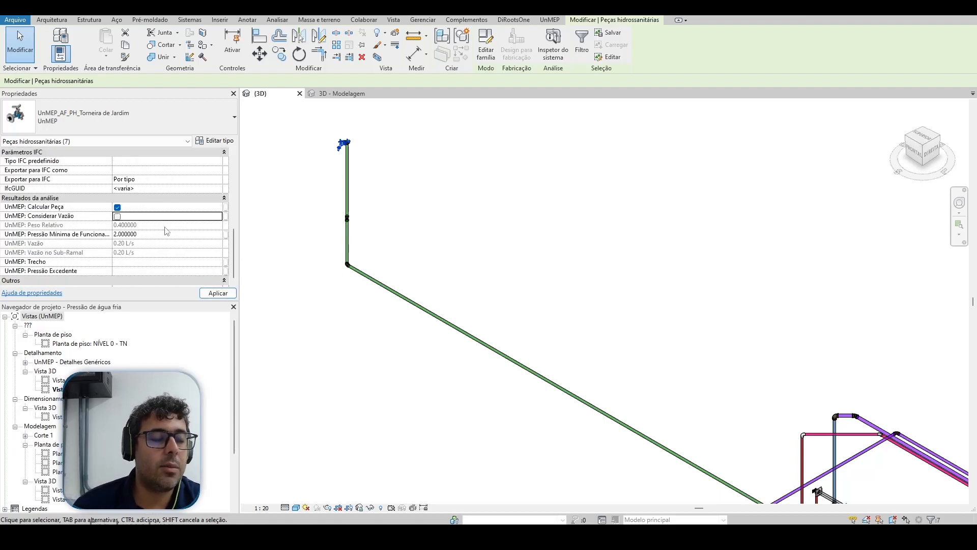
{"action": "left_click", "coordinate": [117, 207]}
{"action": "left_click", "coordinate": [217, 294]}
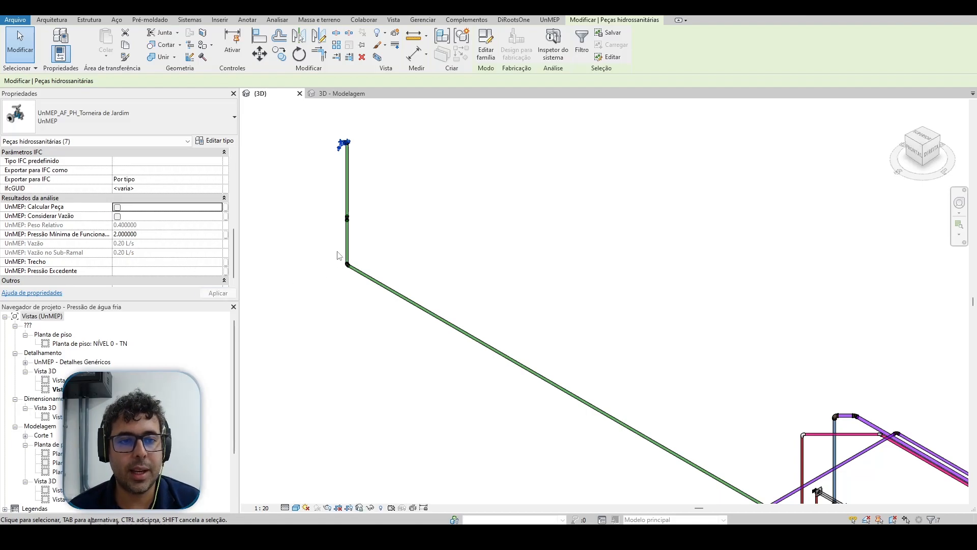
Step: Deselect the garden taps, return to UnMEP Aqua and delete every item from the cold-water pressure list
{"action": "key", "text": "Escape"}
{"action": "left_click", "coordinate": [695, 491]}
{"action": "left_click", "coordinate": [532, 139]}
{"action": "left_click", "coordinate": [487, 296]}
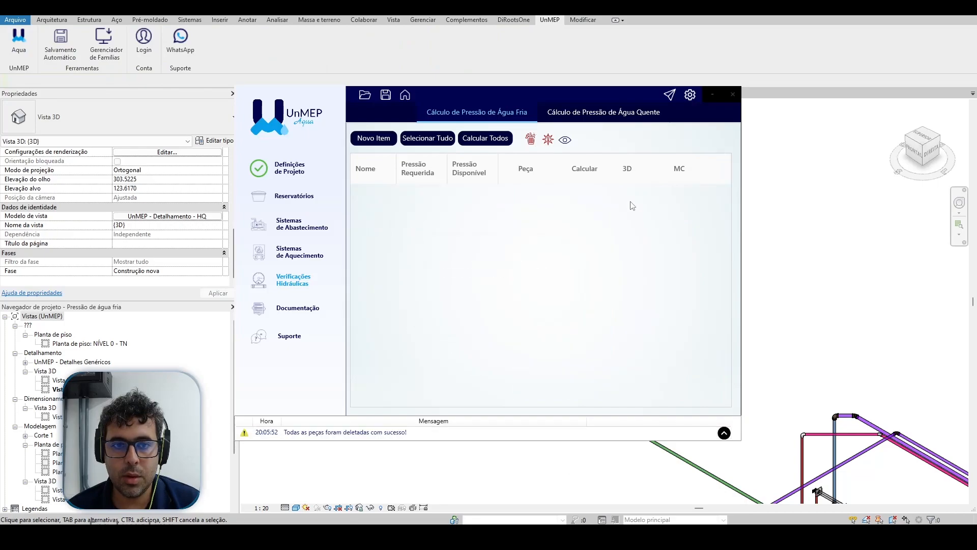
Step: Add all the cold-water fixtures back to the emptied list and recalculate the pressure of all of them
{"action": "left_click", "coordinate": [433, 141]}
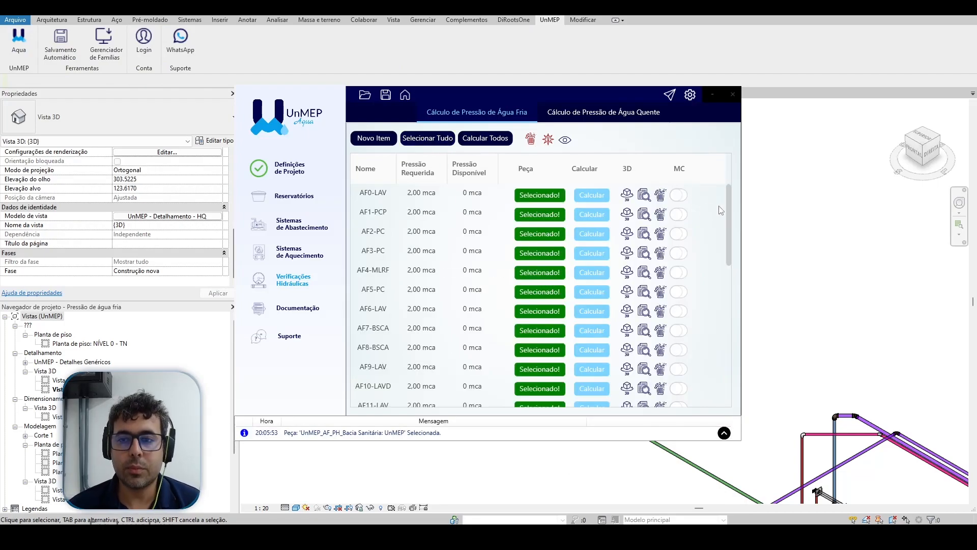
{"action": "left_click_drag", "start_coordinate": [728, 203], "coordinate": [724, 437]}
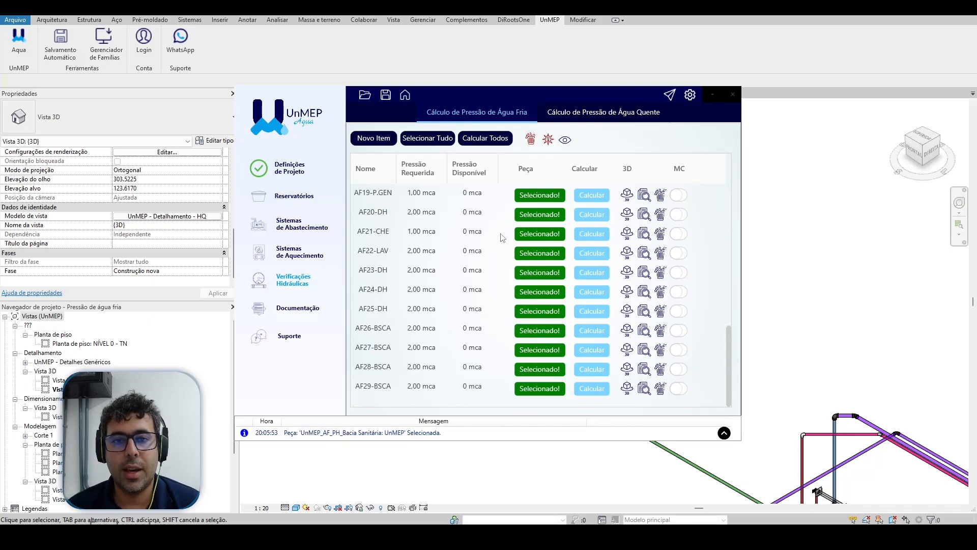
{"action": "scroll", "coordinate": [499, 244], "scroll_direction": "up", "scroll_amount": 4}
{"action": "left_click", "coordinate": [493, 142]}
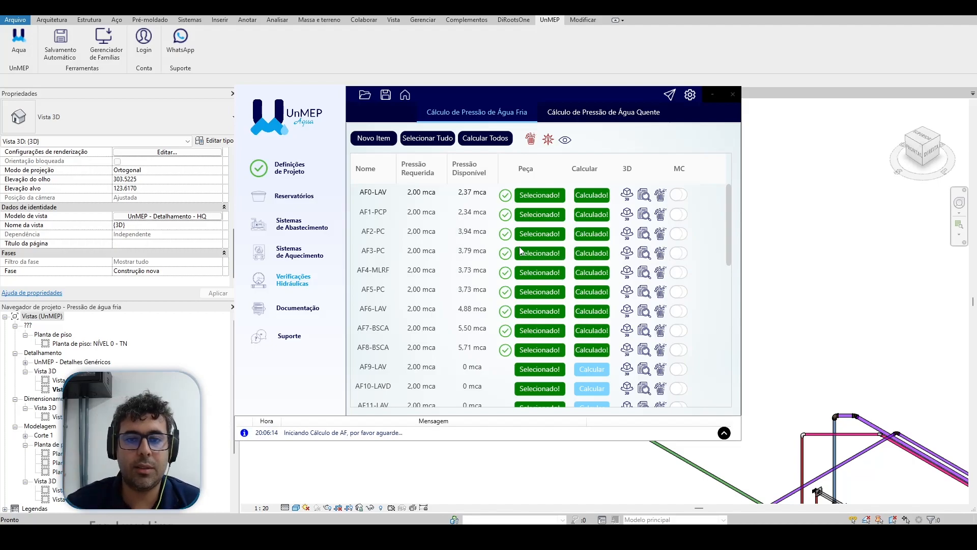
{"action": "scroll", "coordinate": [598, 265], "scroll_direction": "down", "scroll_amount": 3}
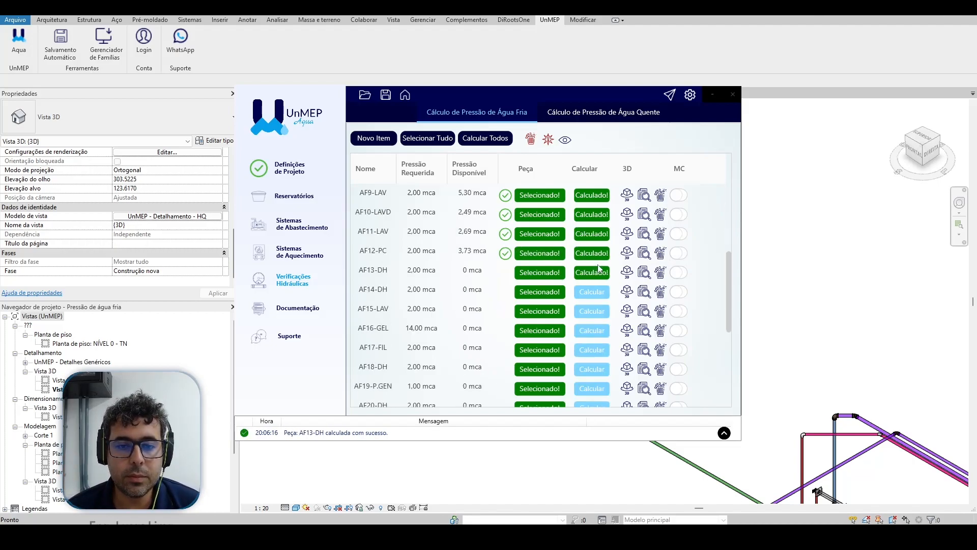
{"action": "scroll", "coordinate": [597, 265], "scroll_direction": "down", "scroll_amount": 2}
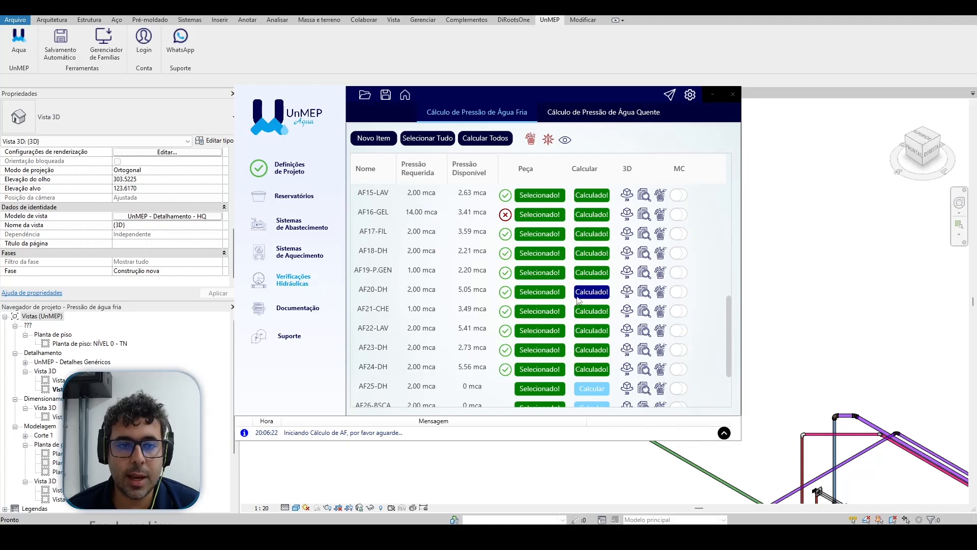
{"action": "scroll", "coordinate": [426, 356], "scroll_direction": "down", "scroll_amount": 2}
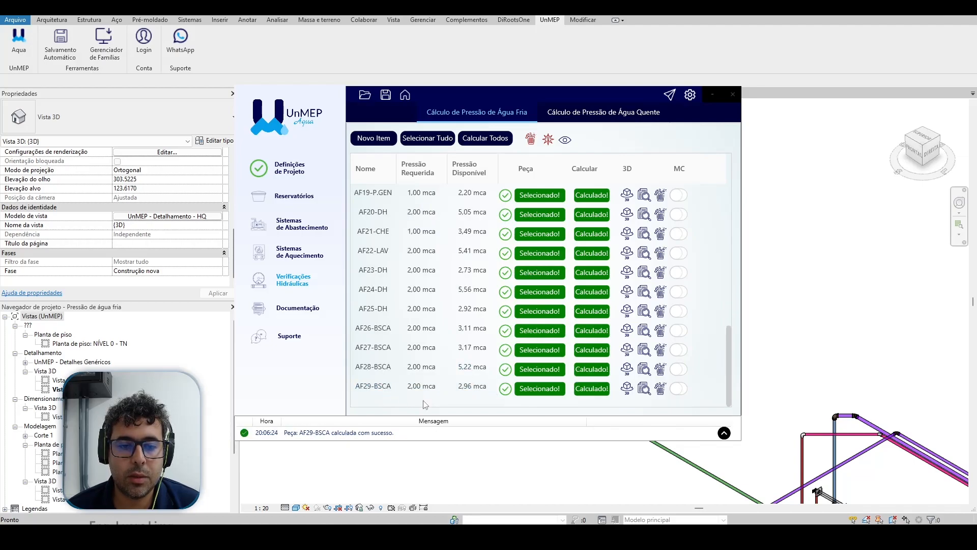
{"action": "scroll", "coordinate": [509, 331], "scroll_direction": "up", "scroll_amount": 5}
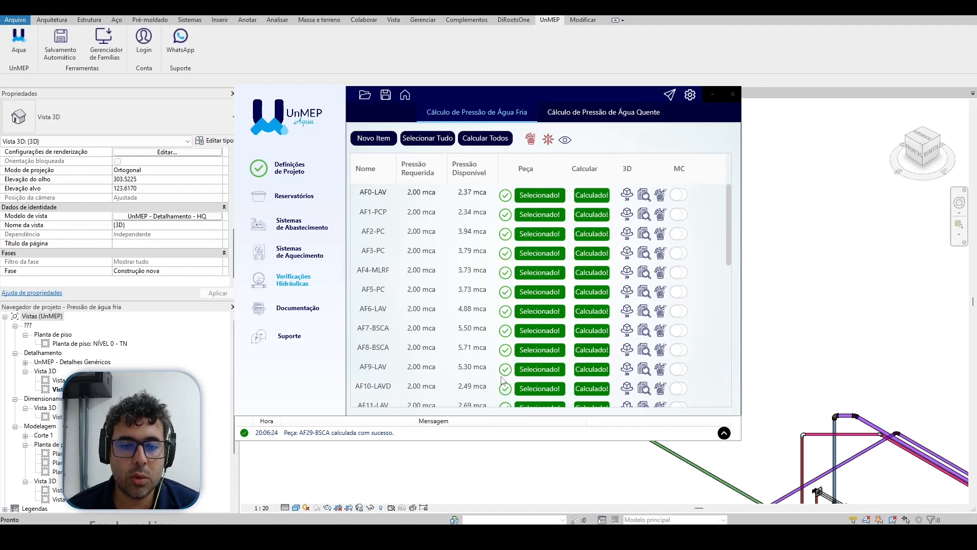
{"action": "scroll", "coordinate": [536, 274], "scroll_direction": "up", "scroll_amount": 5}
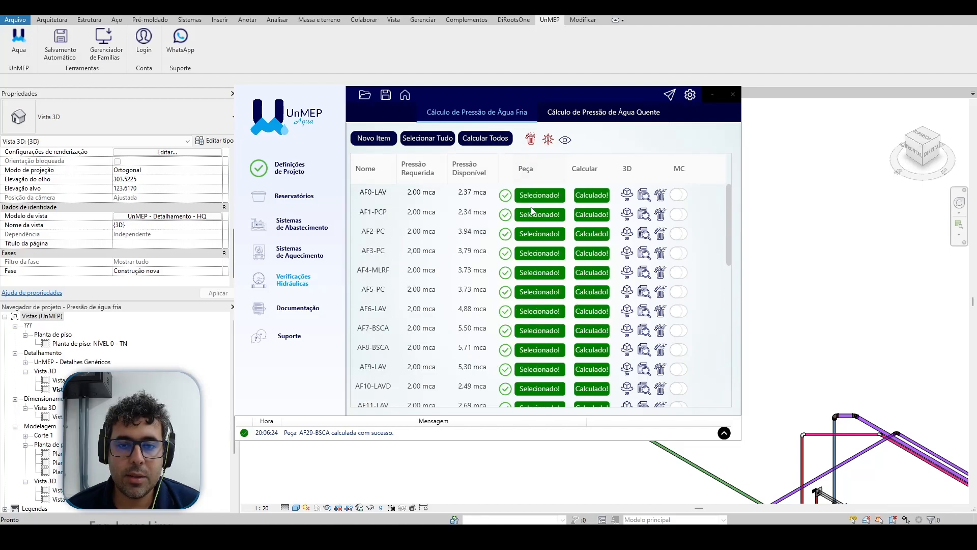
Step: Turn on the critical-path display to inspect fixture AF16-GEL in the cold-water list, and turn the display off again
{"action": "left_click", "coordinate": [548, 139]}
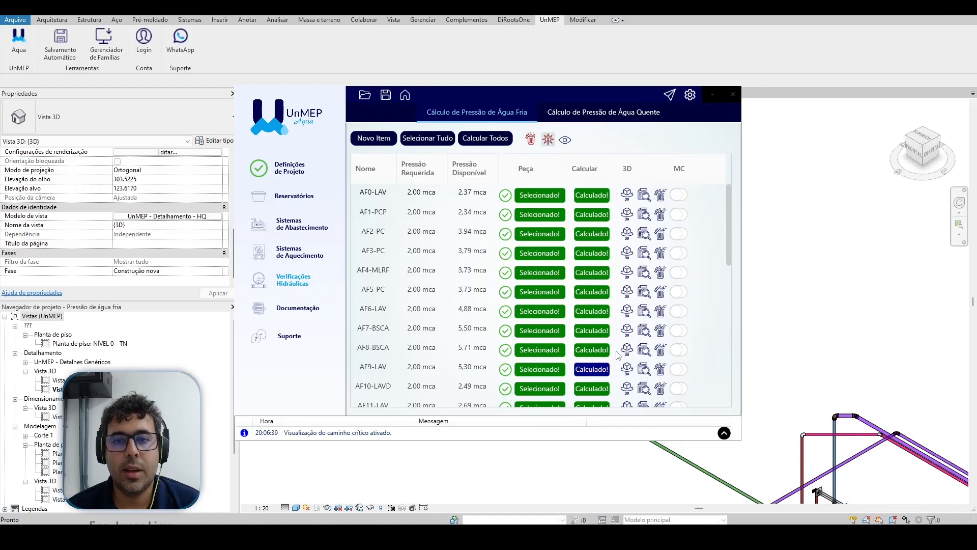
{"action": "left_click_drag", "start_coordinate": [729, 203], "coordinate": [737, 295]}
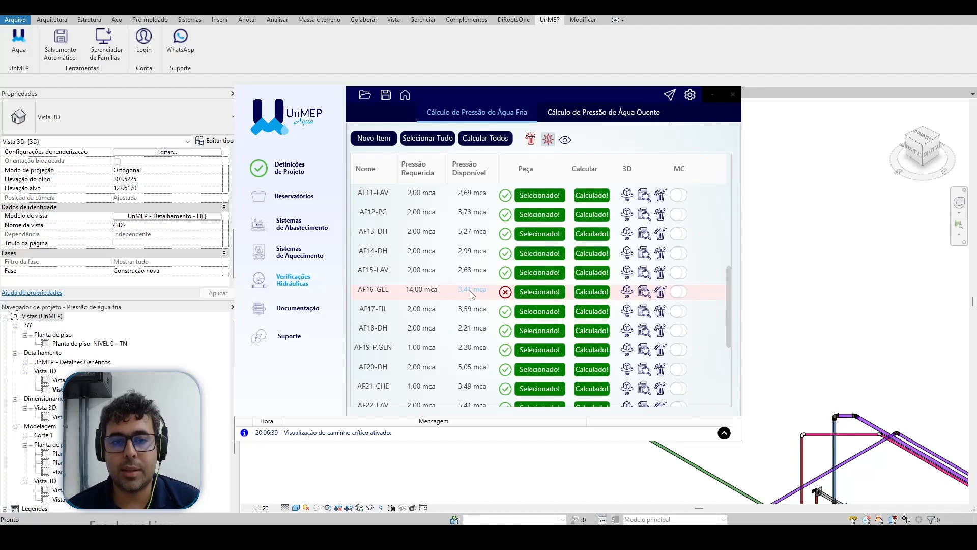
{"action": "left_click", "coordinate": [548, 140]}
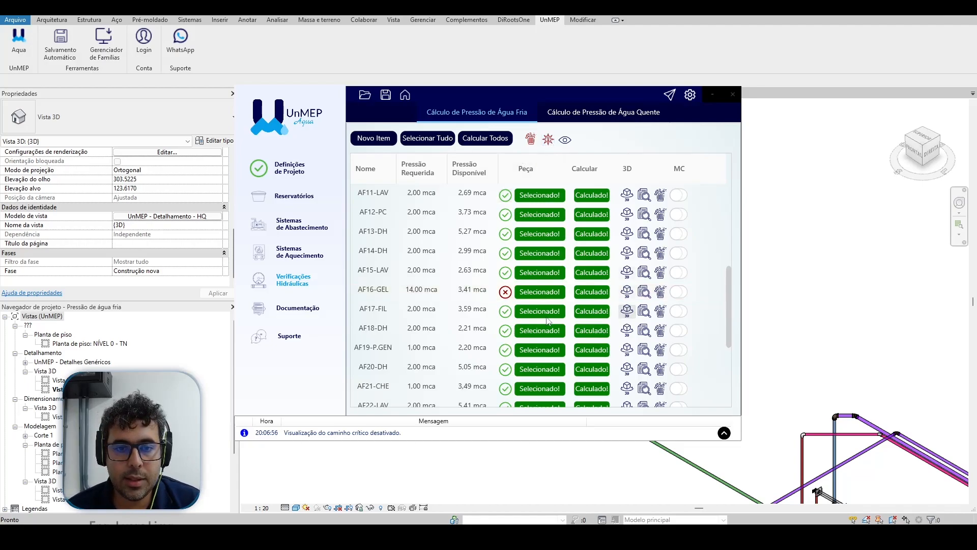
{"action": "left_click", "coordinate": [548, 141]}
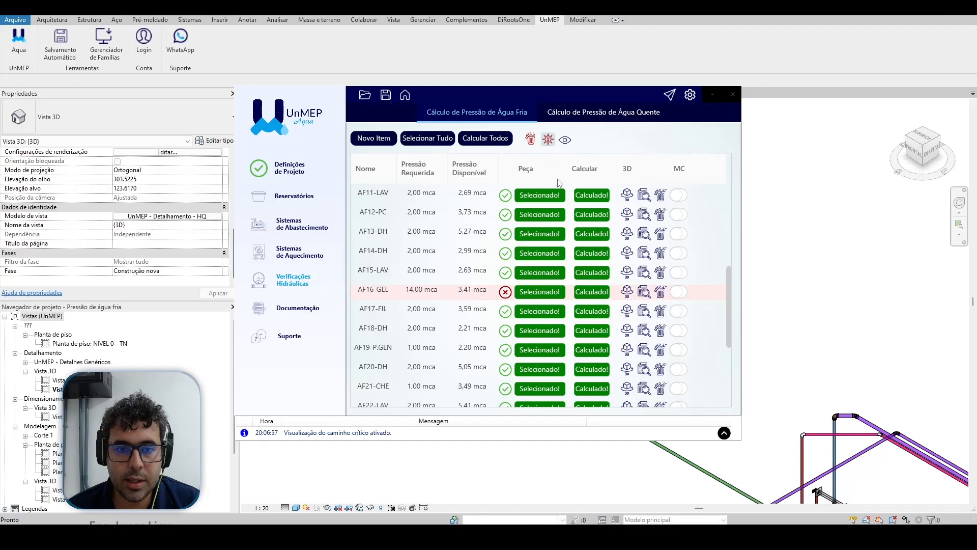
{"action": "left_click", "coordinate": [548, 141]}
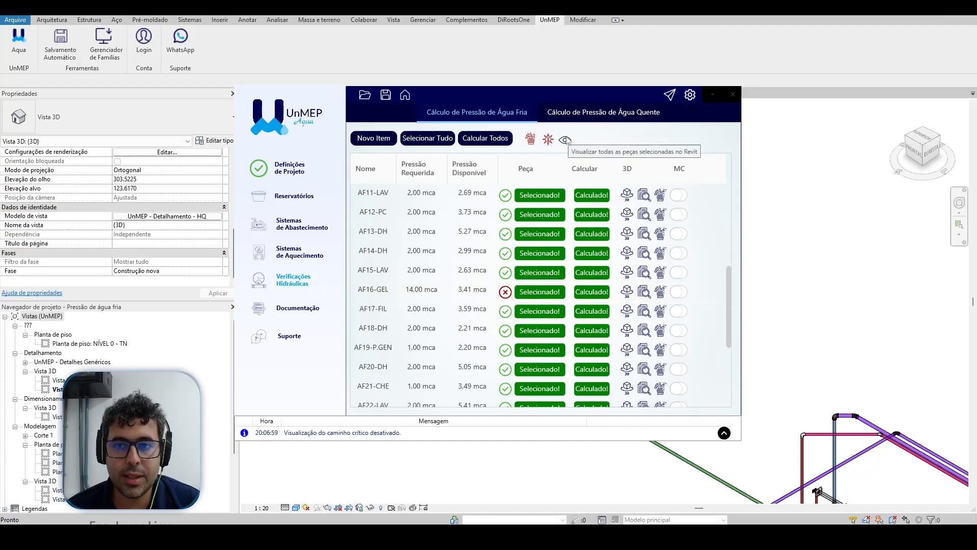
Step: Show all the listed fixtures in the Revit model and examine which pieces are highlighted across the 3D view
{"action": "left_click", "coordinate": [566, 141]}
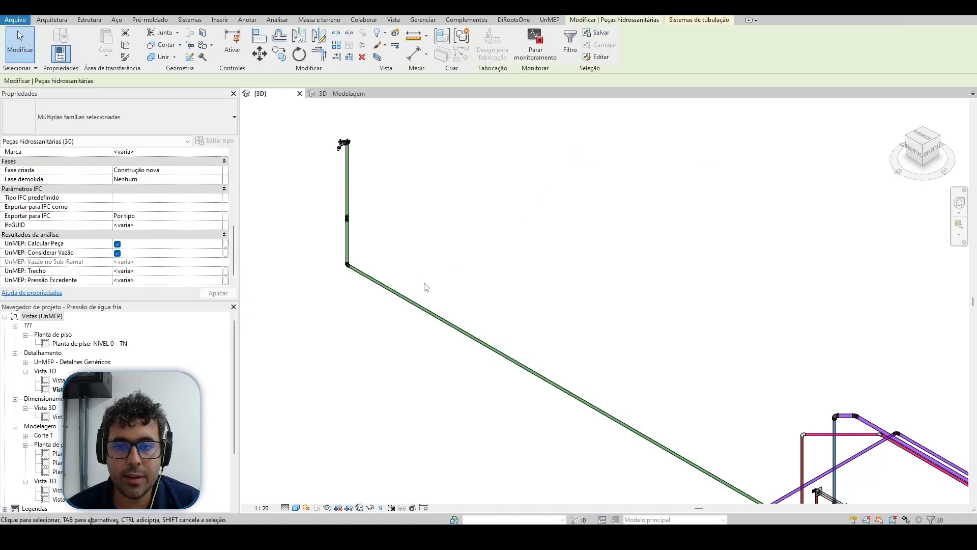
{"action": "scroll", "coordinate": [427, 286], "scroll_direction": "down", "scroll_amount": 5}
{"action": "middle_click_drag", "start_coordinate": [701, 370], "coordinate": [794, 161]}
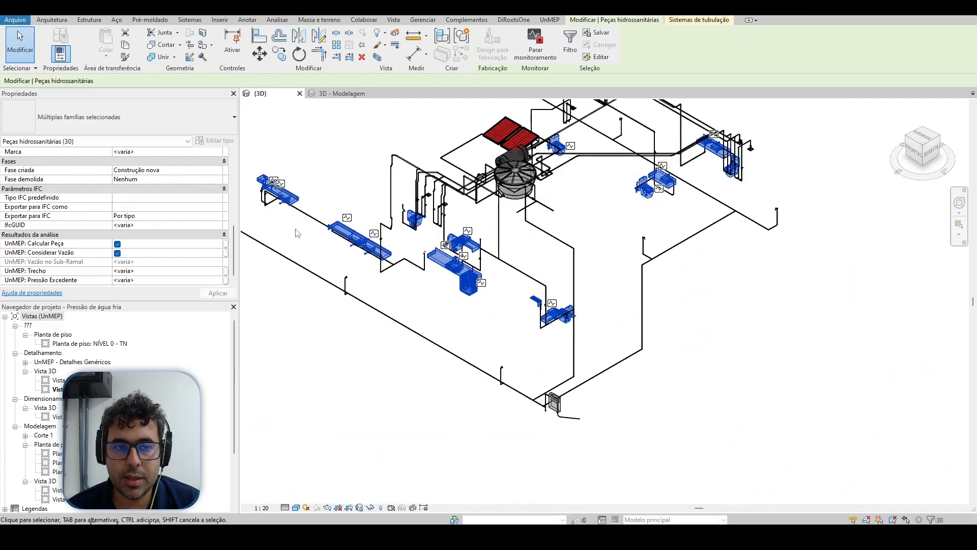
{"action": "scroll", "coordinate": [571, 146], "scroll_direction": "up", "scroll_amount": 8}
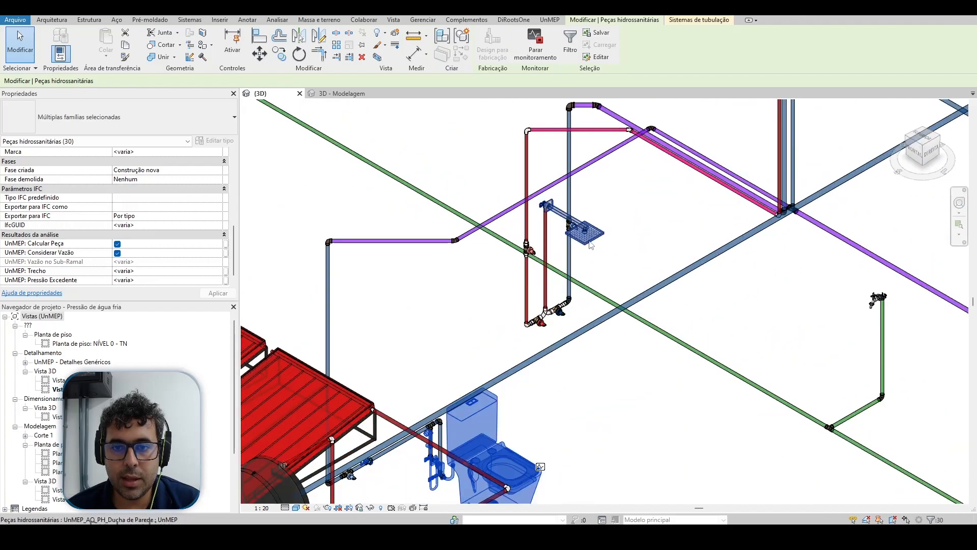
{"action": "scroll", "coordinate": [578, 232], "scroll_direction": "up", "scroll_amount": 2}
{"action": "scroll", "coordinate": [601, 232], "scroll_direction": "down", "scroll_amount": 8}
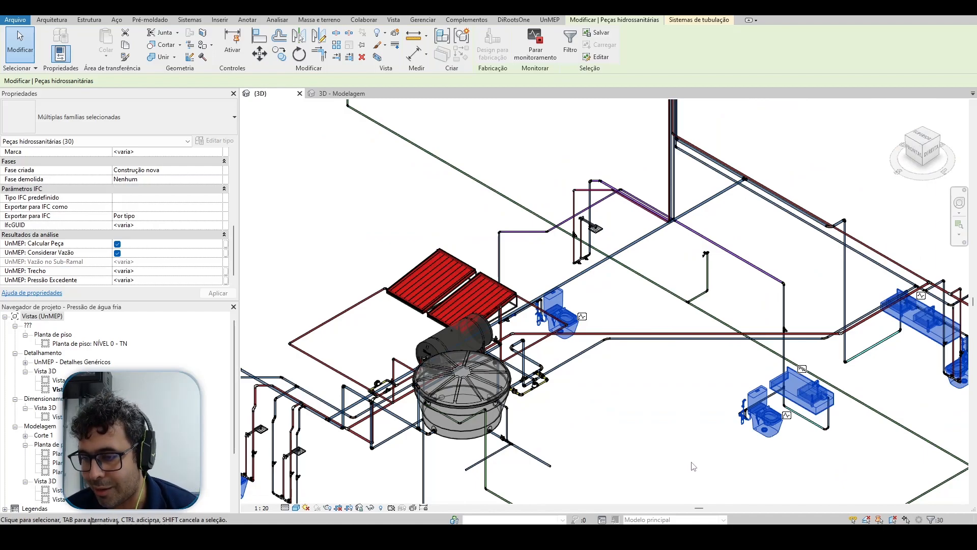
{"action": "scroll", "coordinate": [596, 365], "scroll_direction": "up", "scroll_amount": 4}
{"action": "scroll", "coordinate": [875, 328], "scroll_direction": "down", "scroll_amount": 3}
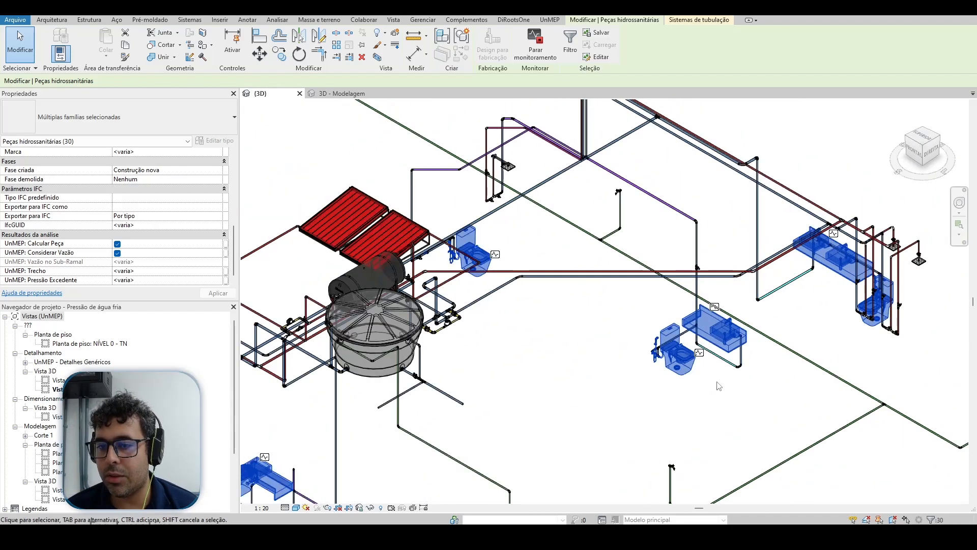
{"action": "scroll", "coordinate": [677, 410], "scroll_direction": "up", "scroll_amount": 3}
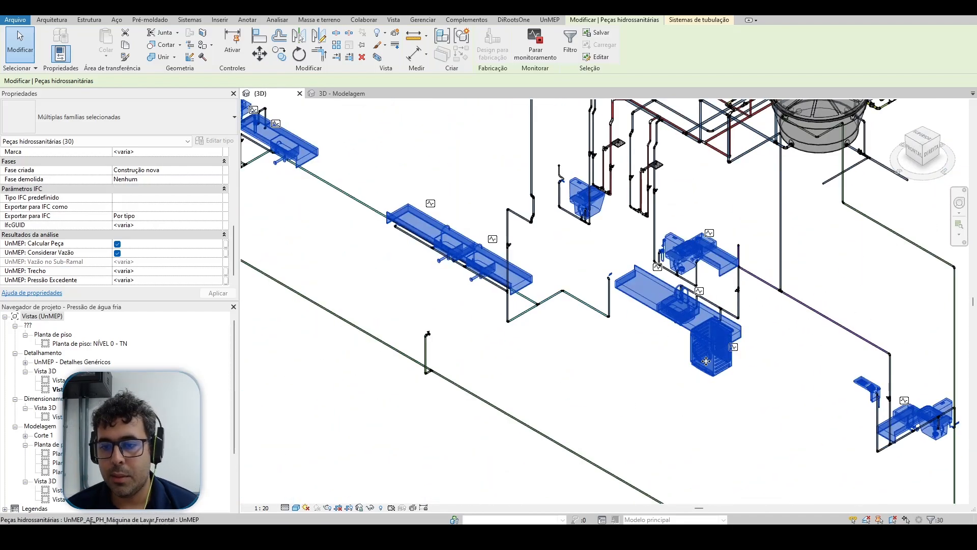
{"action": "scroll", "coordinate": [654, 396], "scroll_direction": "down", "scroll_amount": 2}
Step: Return to the cold-water pressure list and review it sorted by required pressure in both directions and by ascending available pressure
{"action": "mouse_move", "coordinate": [668, 519]}
{"action": "left_click", "coordinate": [693, 490]}
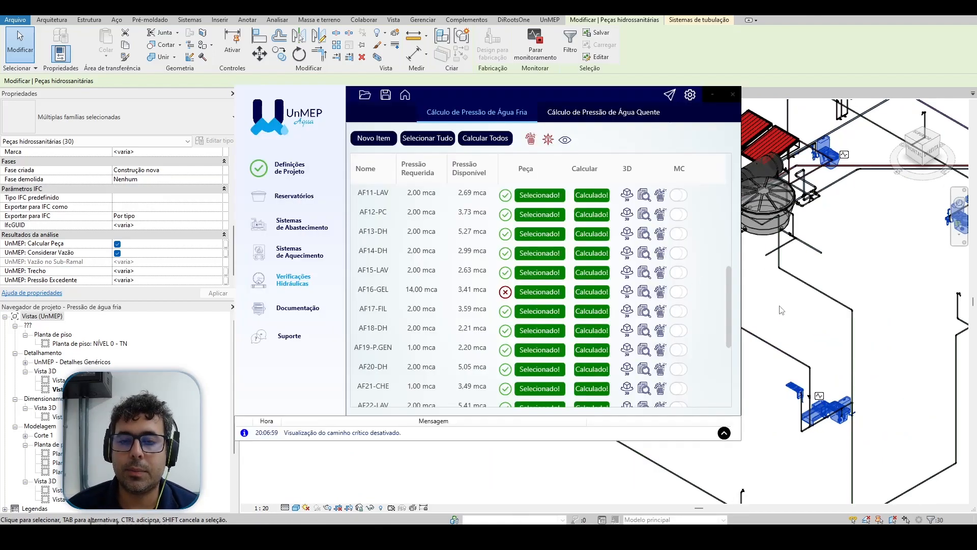
{"action": "scroll", "coordinate": [603, 313], "scroll_direction": "down", "scroll_amount": 3}
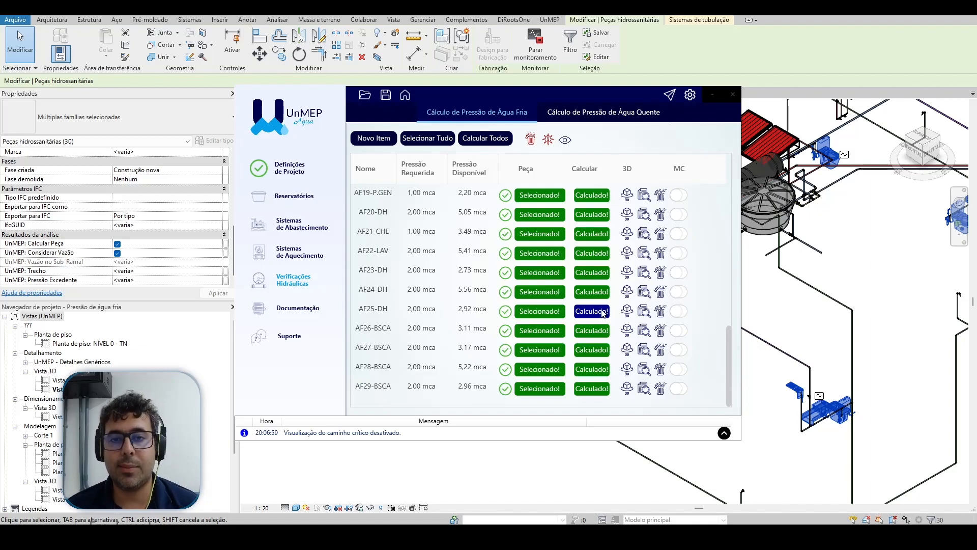
{"action": "scroll", "coordinate": [603, 313], "scroll_direction": "up", "scroll_amount": 7}
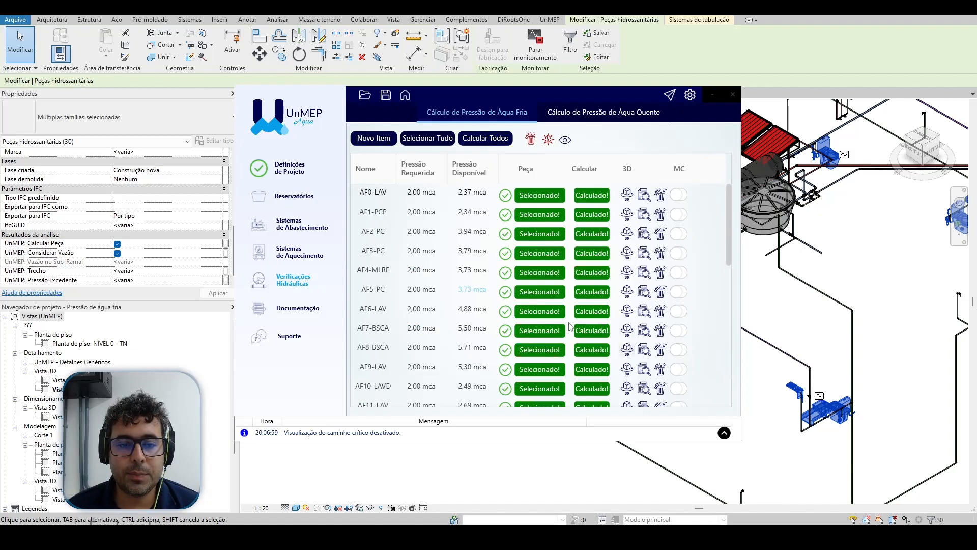
{"action": "left_click", "coordinate": [419, 173]}
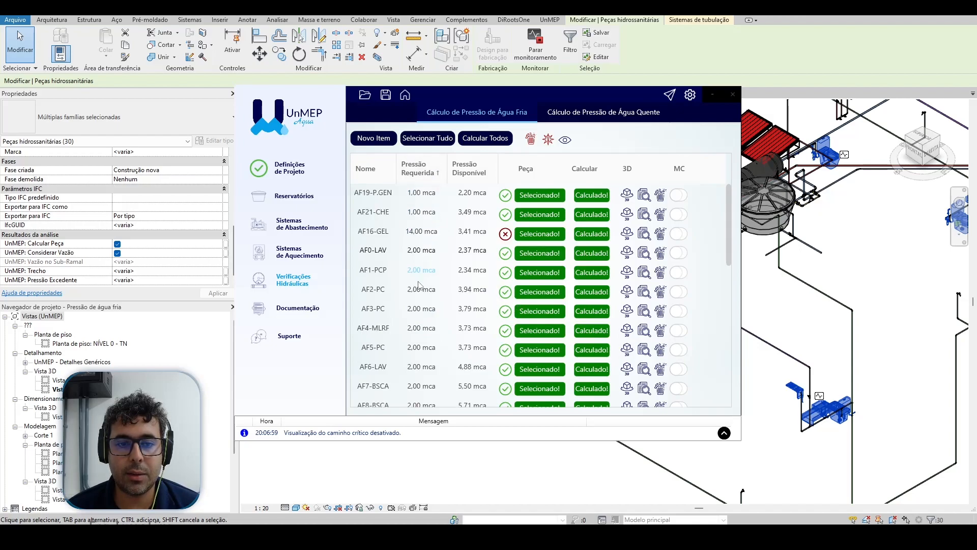
{"action": "left_click", "coordinate": [431, 174]}
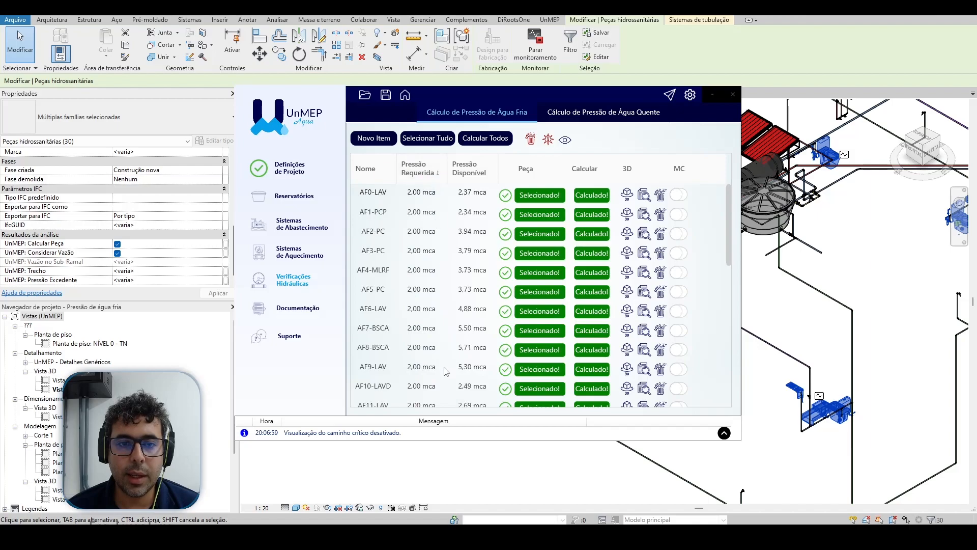
{"action": "scroll", "coordinate": [443, 211], "scroll_direction": "down", "scroll_amount": 3}
{"action": "scroll", "coordinate": [443, 211], "scroll_direction": "down", "scroll_amount": 3}
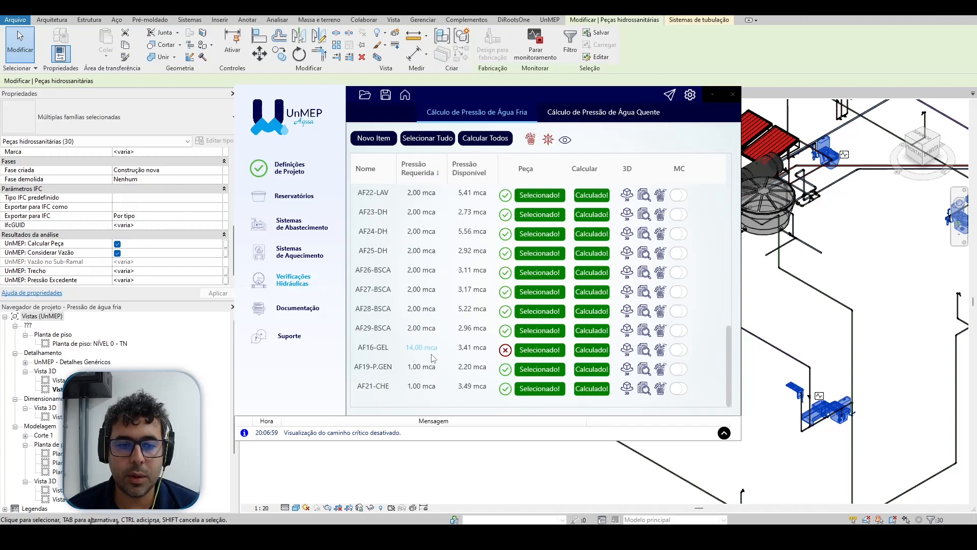
{"action": "scroll", "coordinate": [433, 354], "scroll_direction": "up", "scroll_amount": 6}
{"action": "left_click", "coordinate": [469, 168]}
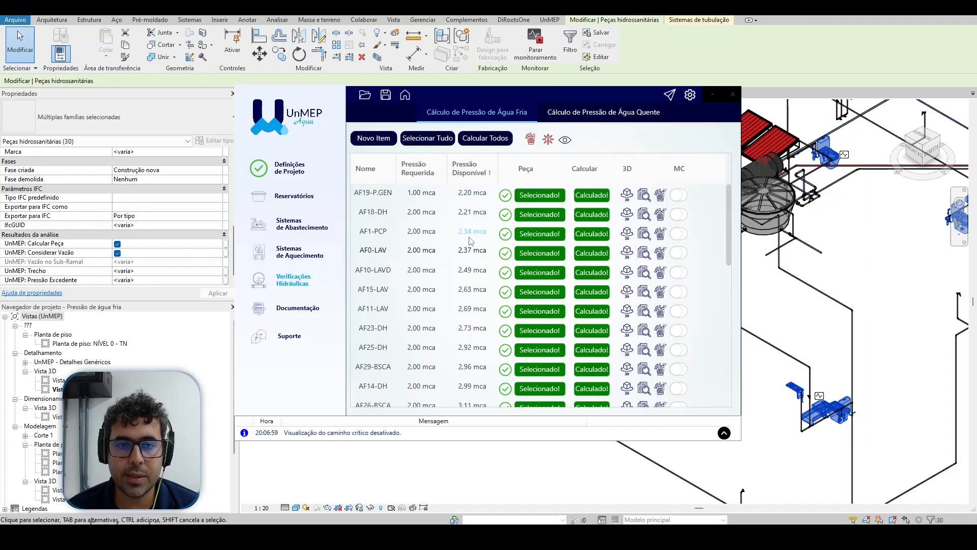
Step: Review the cold-water fixture list by available pressure, first in ascending and then in descending order
{"action": "scroll", "coordinate": [476, 234], "scroll_direction": "down", "scroll_amount": 6}
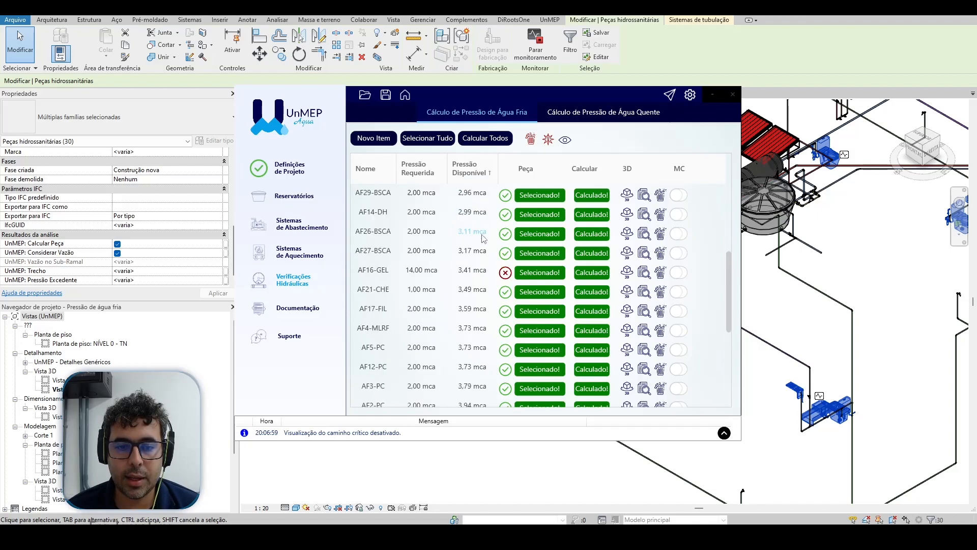
{"action": "scroll", "coordinate": [469, 355], "scroll_direction": "up", "scroll_amount": 6}
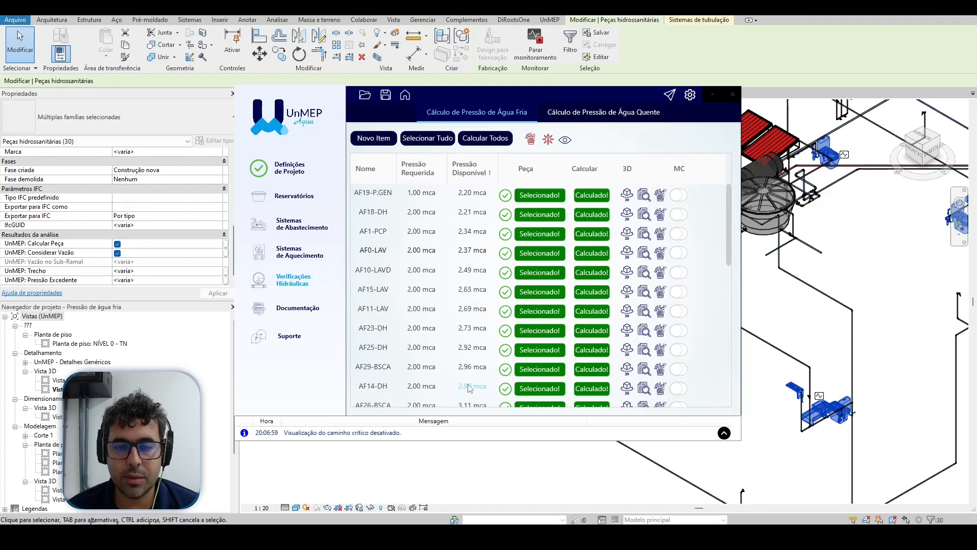
{"action": "left_click", "coordinate": [469, 168]}
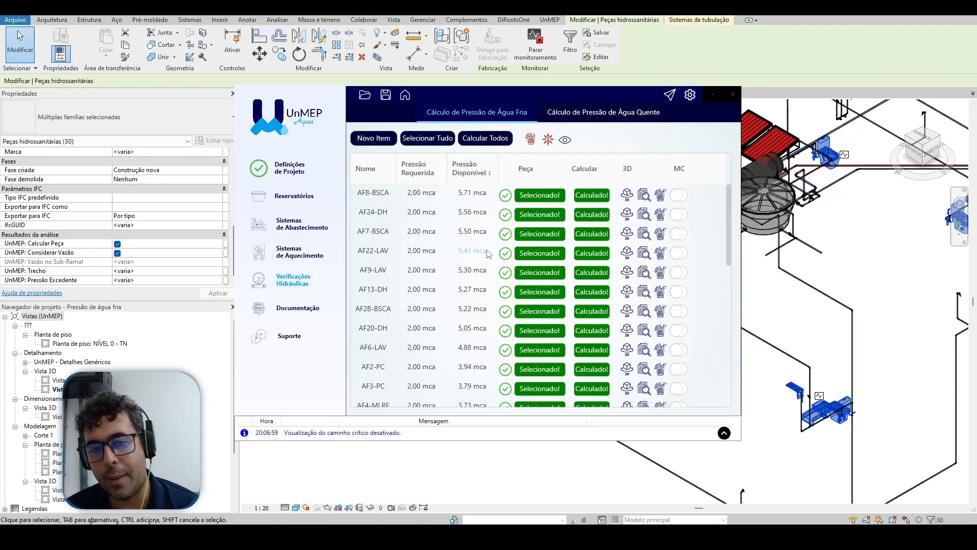
{"action": "scroll", "coordinate": [477, 324], "scroll_direction": "down", "scroll_amount": 6}
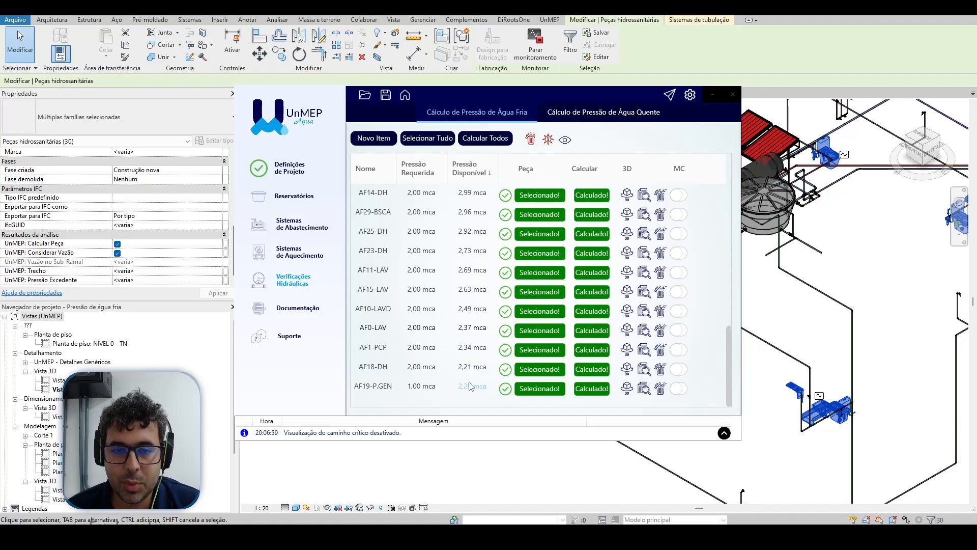
{"action": "scroll", "coordinate": [469, 386], "scroll_direction": "up", "scroll_amount": 6}
{"action": "scroll", "coordinate": [469, 386], "scroll_direction": "down", "scroll_amount": 5}
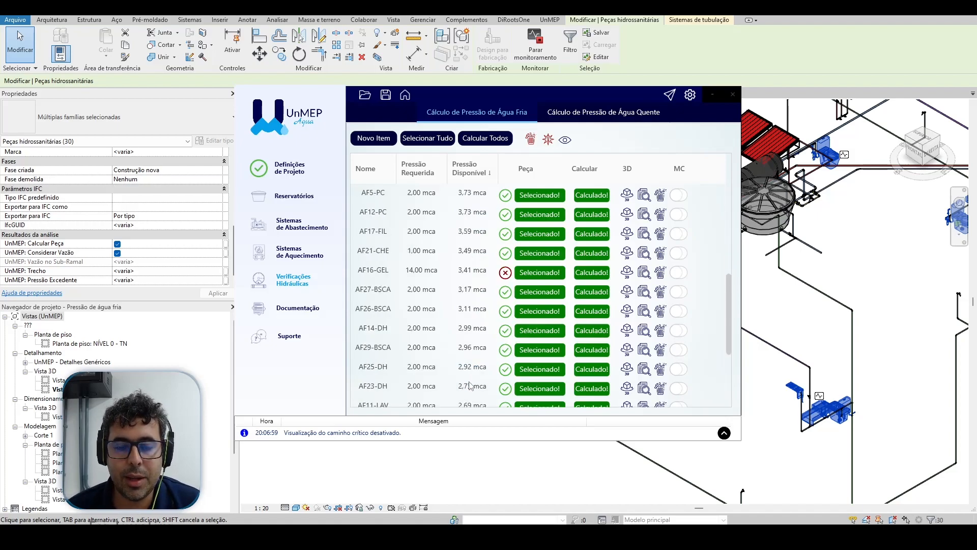
{"action": "scroll", "coordinate": [469, 386], "scroll_direction": "up", "scroll_amount": 5}
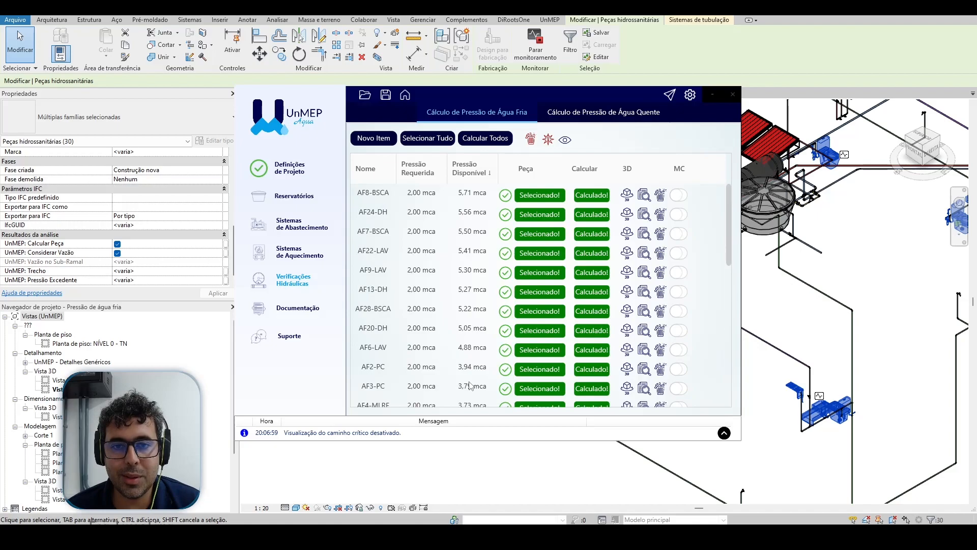
Step: Delete all existing fixtures from the cold-water pressure list, clear the selection in the Revit model and return to the UnMEP window
{"action": "left_click", "coordinate": [531, 139]}
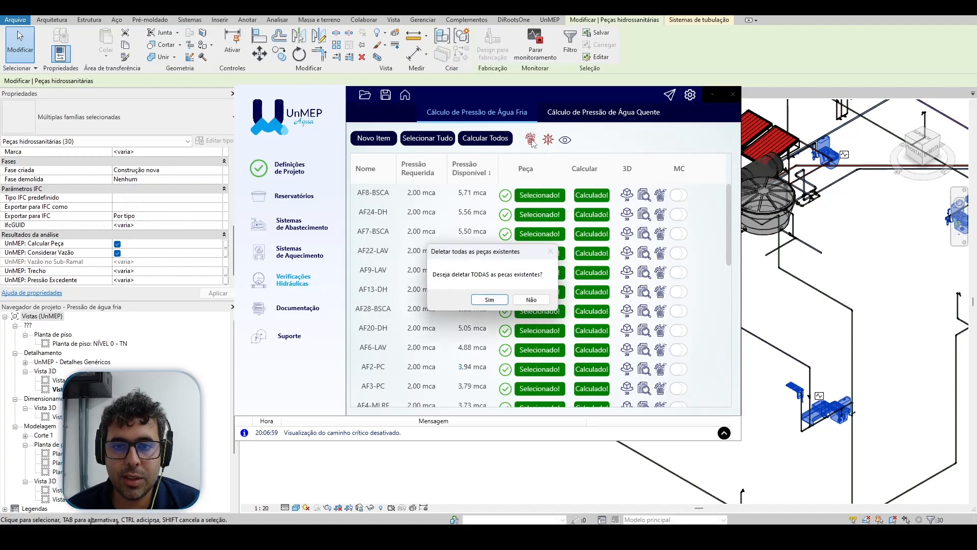
{"action": "left_click", "coordinate": [490, 299]}
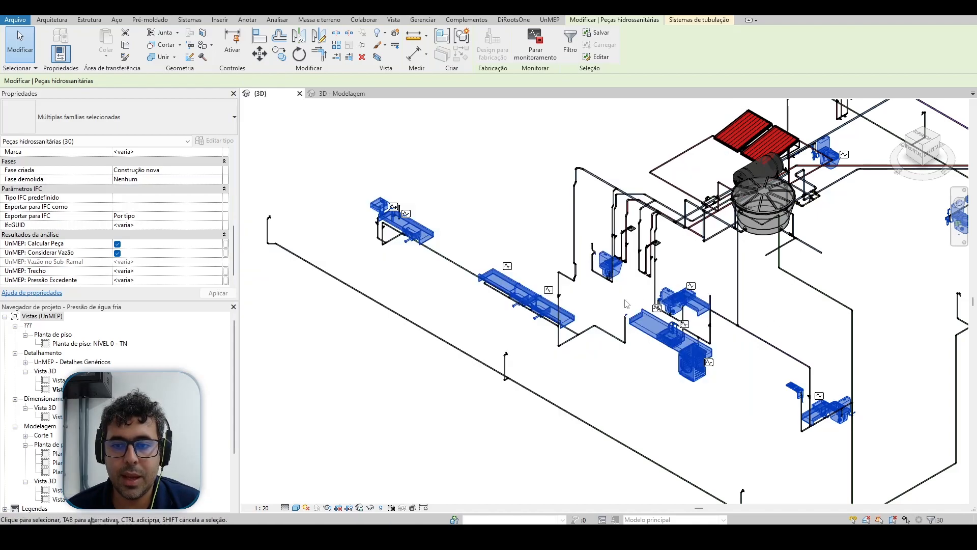
{"action": "scroll", "coordinate": [625, 302], "scroll_direction": "down", "scroll_amount": 2}
{"action": "left_click", "coordinate": [622, 338]}
{"action": "scroll", "coordinate": [622, 340], "scroll_direction": "up", "scroll_amount": 2}
{"action": "mouse_move", "coordinate": [631, 535]}
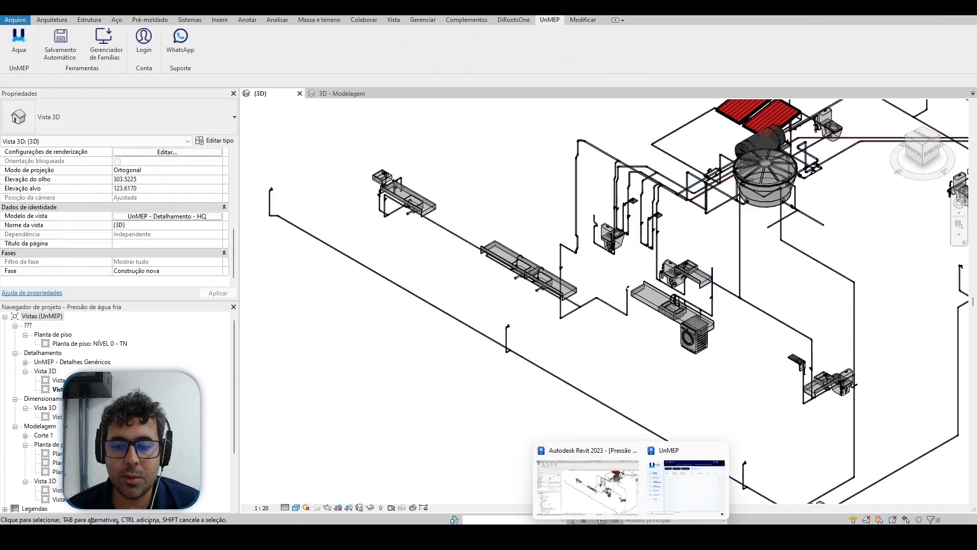
{"action": "left_click", "coordinate": [681, 488]}
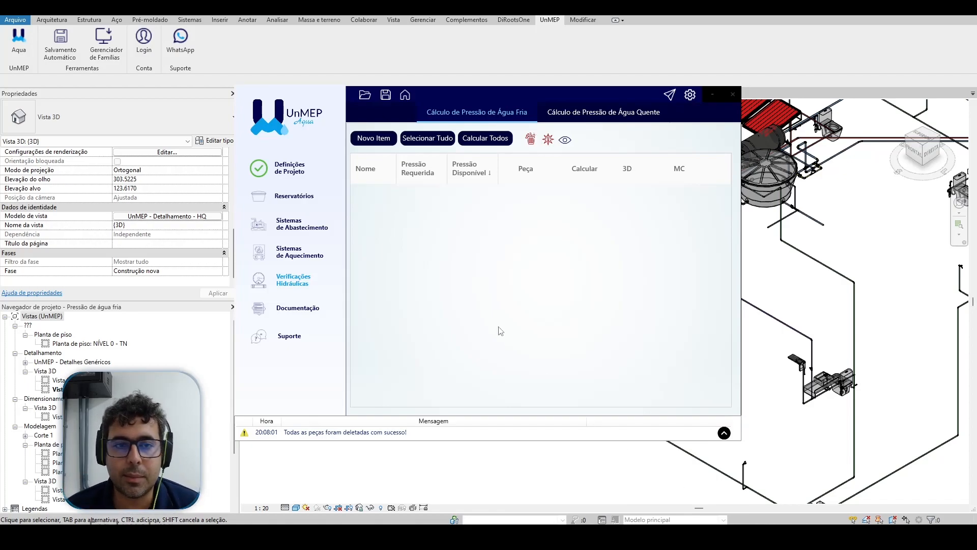
Step: Add a new item to the cold-water pressure list and name it CH - TUT
{"action": "left_click", "coordinate": [368, 143]}
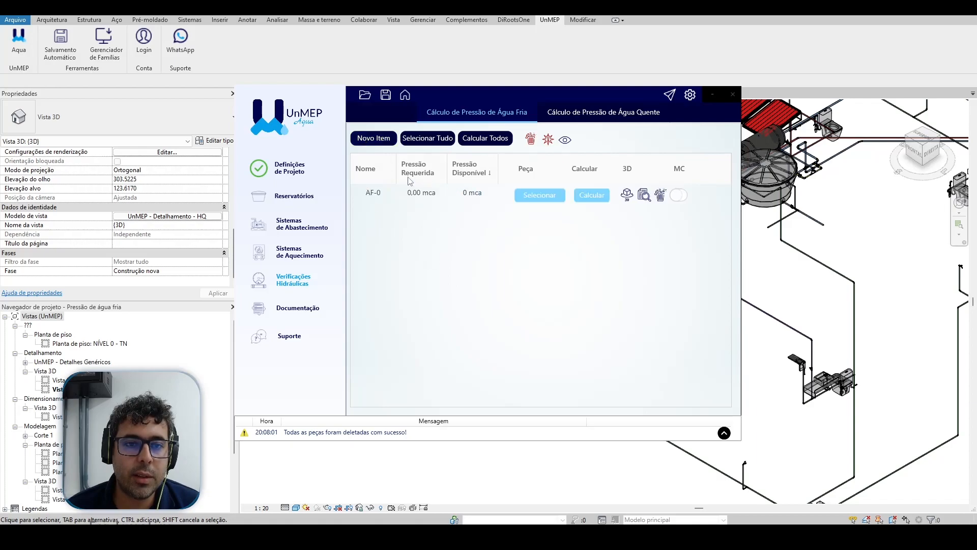
{"action": "double_click", "coordinate": [379, 192]}
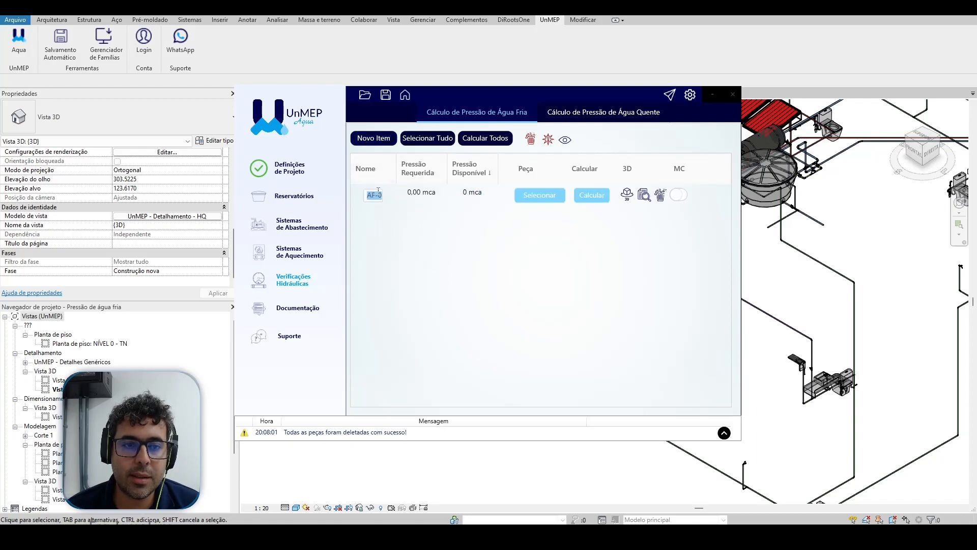
{"action": "type", "text": "CH T"}
{"action": "key", "text": "BackSpace"}
{"action": "type", "text": "- TUT"}
{"action": "key", "text": "Return"}
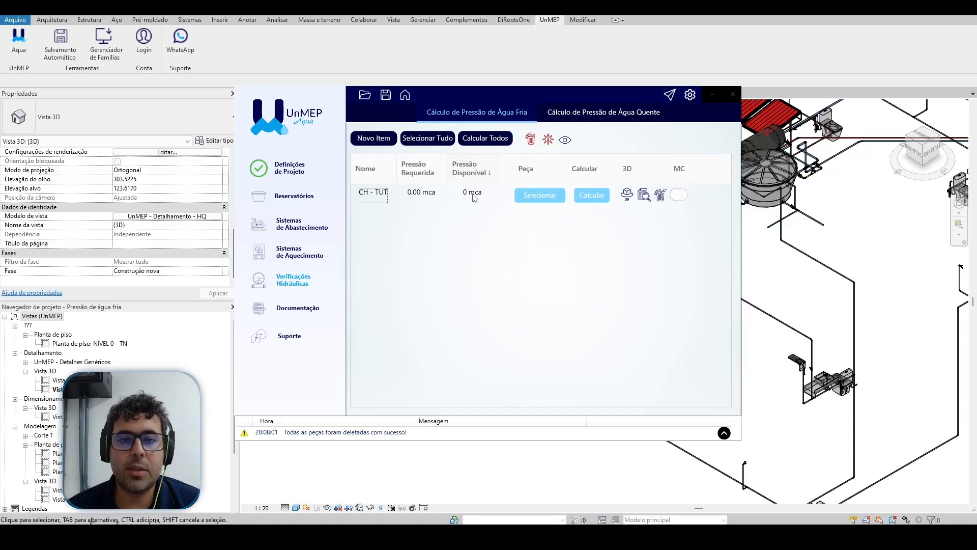
Step: Assign the electric shower in the 3D model to CH - TUT, check the message log and calculate the item's pressure
{"action": "right_click", "coordinate": [537, 202]}
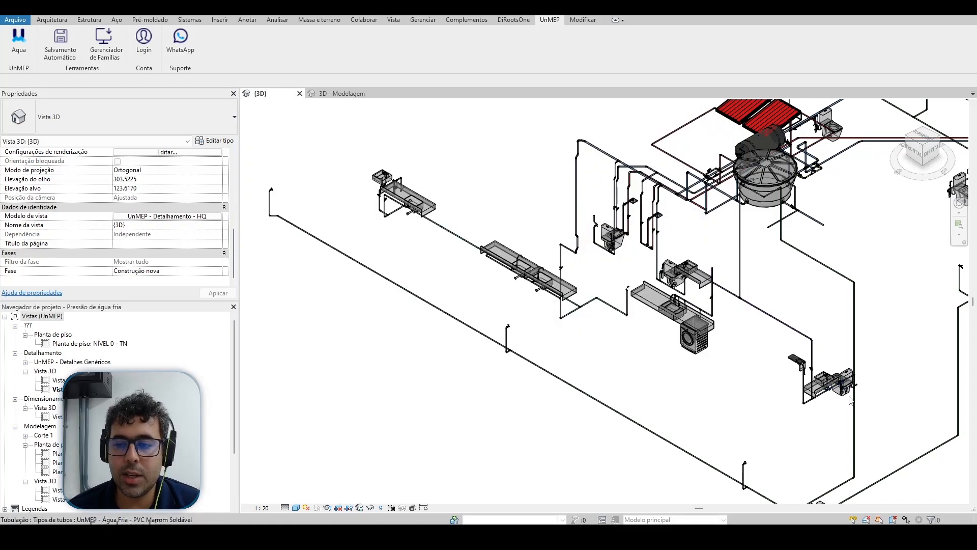
{"action": "left_click", "coordinate": [611, 247]}
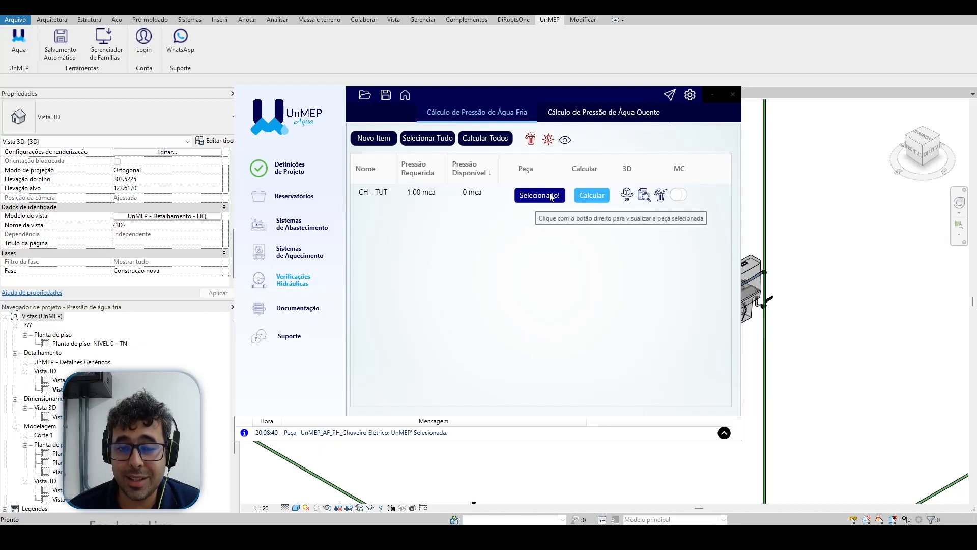
{"action": "left_click", "coordinate": [724, 433]}
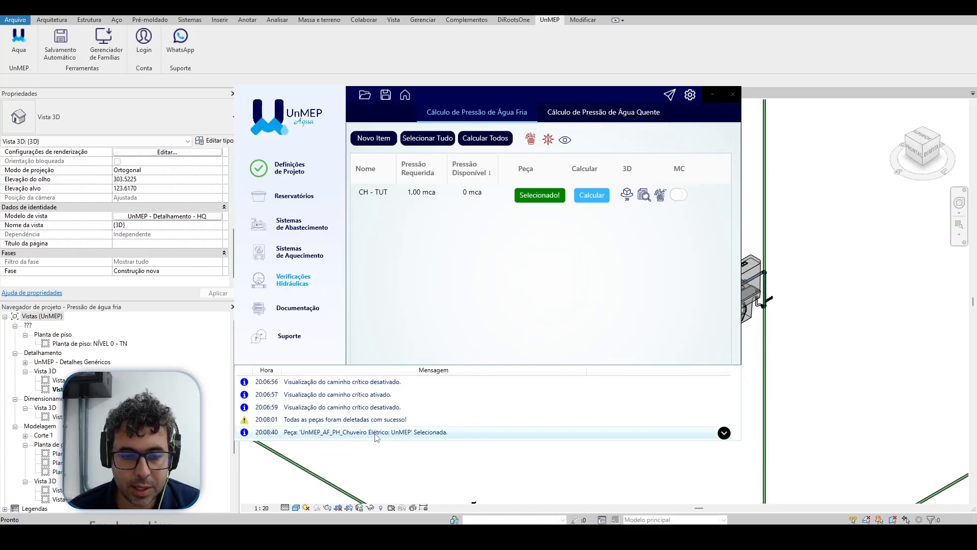
{"action": "left_click", "coordinate": [724, 433]}
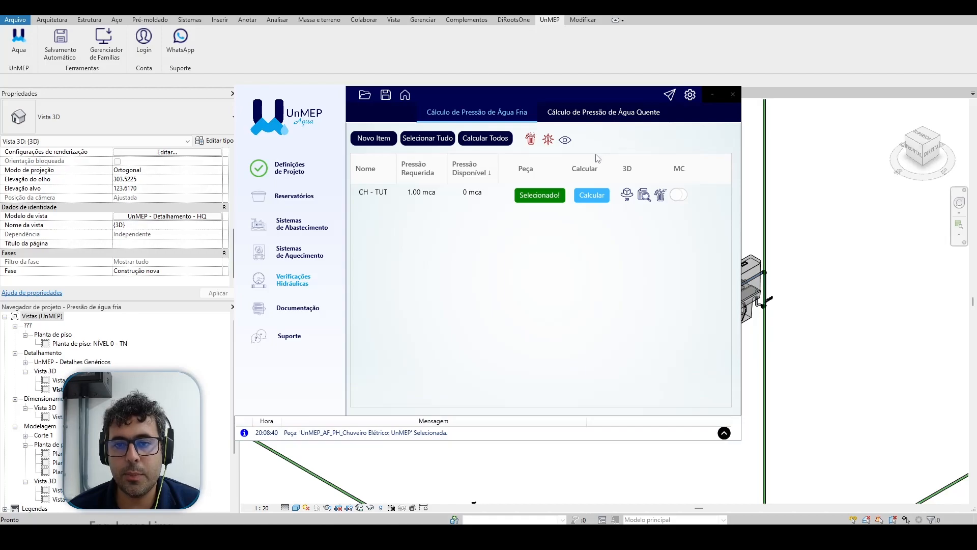
{"action": "left_click", "coordinate": [590, 196]}
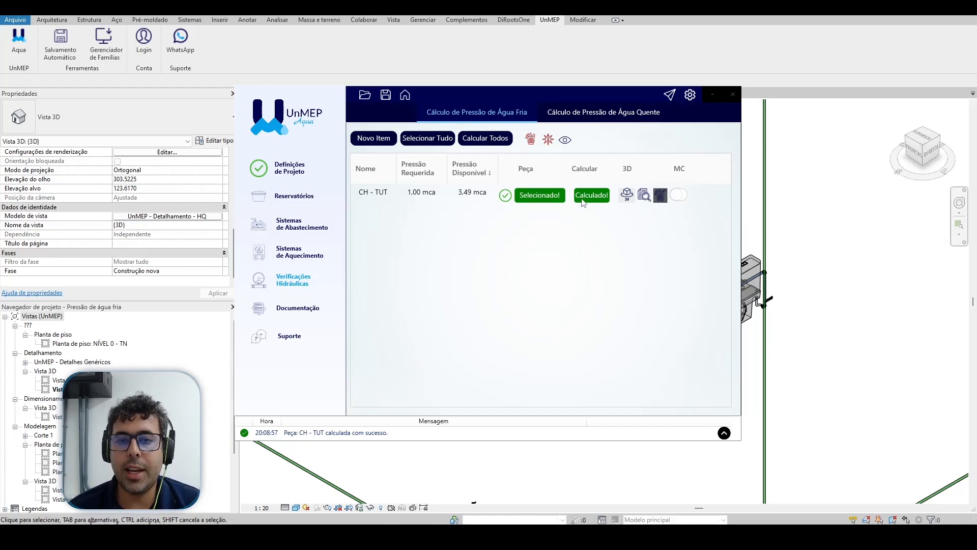
Step: Try the MC switch of CH - TUT on and off, leaving it off
{"action": "left_click", "coordinate": [678, 194]}
{"action": "left_click", "coordinate": [682, 193]}
{"action": "left_click", "coordinate": [680, 195]}
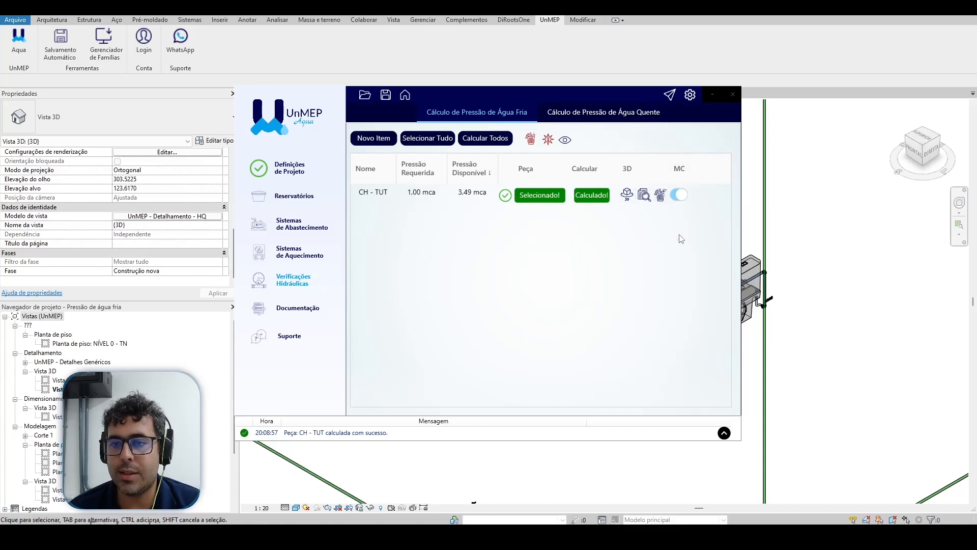
{"action": "left_click", "coordinate": [681, 194]}
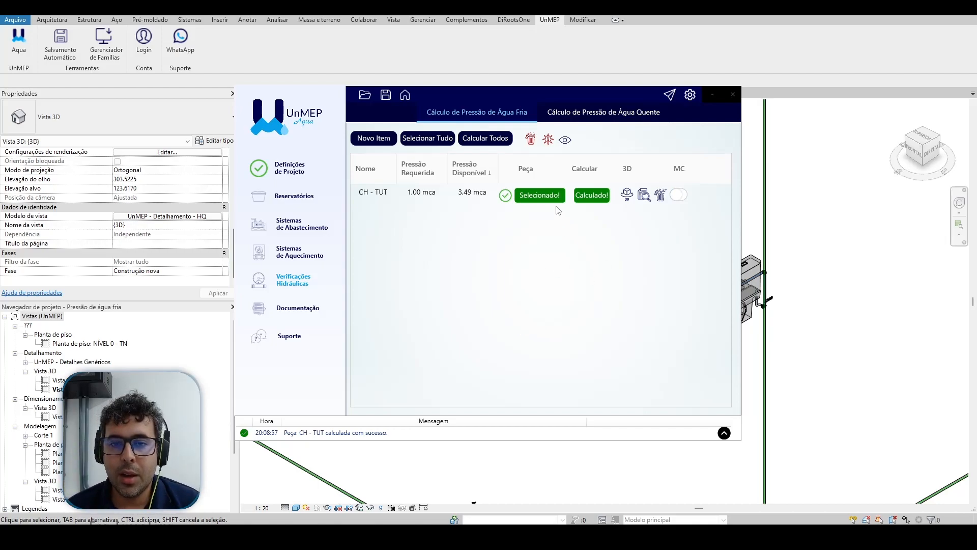
Step: Open the CH - TUT pressure calculation report and examine the sections, weights, flows, diameters and final pressure in its table
{"action": "left_click", "coordinate": [644, 195]}
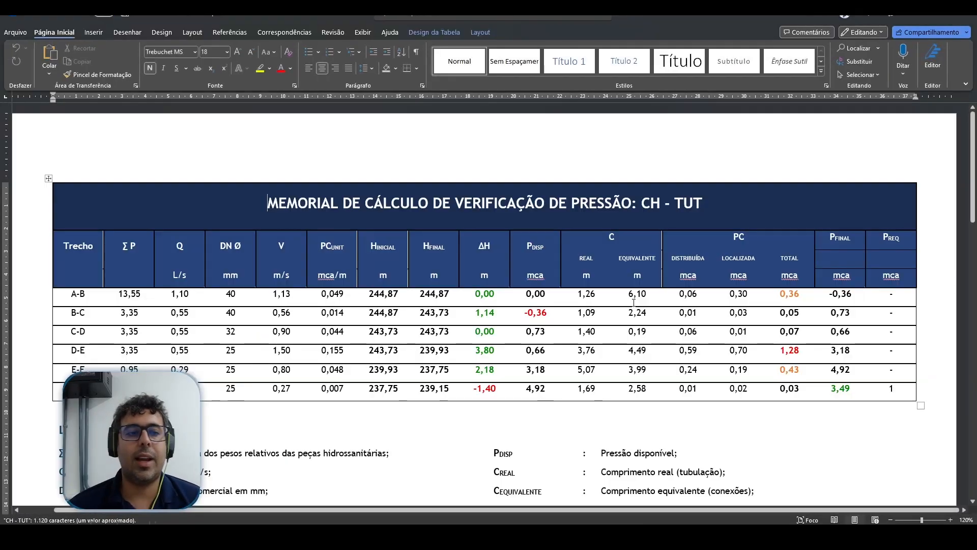
{"action": "scroll", "coordinate": [634, 303], "scroll_direction": "down", "scroll_amount": 3}
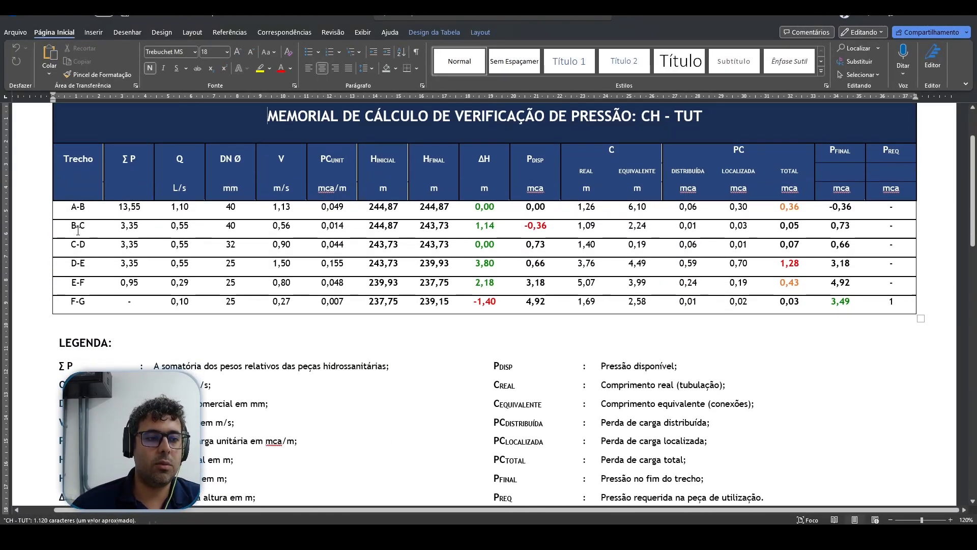
{"action": "left_click", "coordinate": [72, 251]}
{"action": "key", "text": "Down"}
{"action": "key", "text": "Down"}
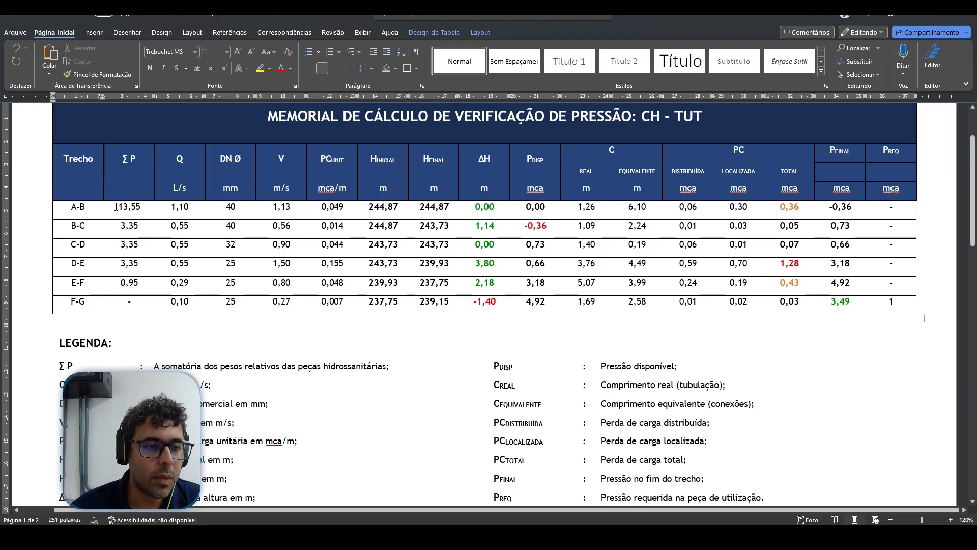
{"action": "left_click", "coordinate": [144, 283]}
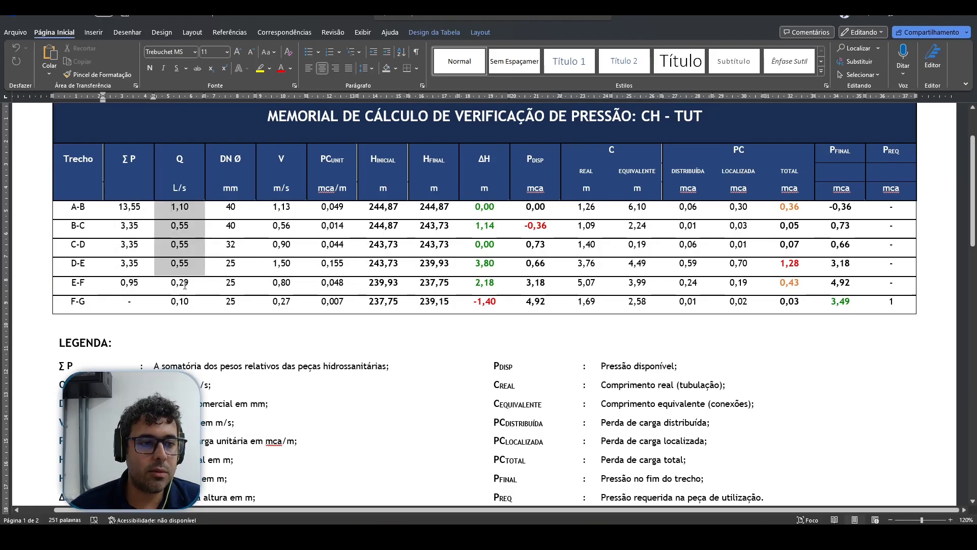
{"action": "left_click", "coordinate": [175, 300]}
{"action": "left_click_drag", "start_coordinate": [232, 244], "coordinate": [230, 301]}
{"action": "left_click", "coordinate": [231, 301]}
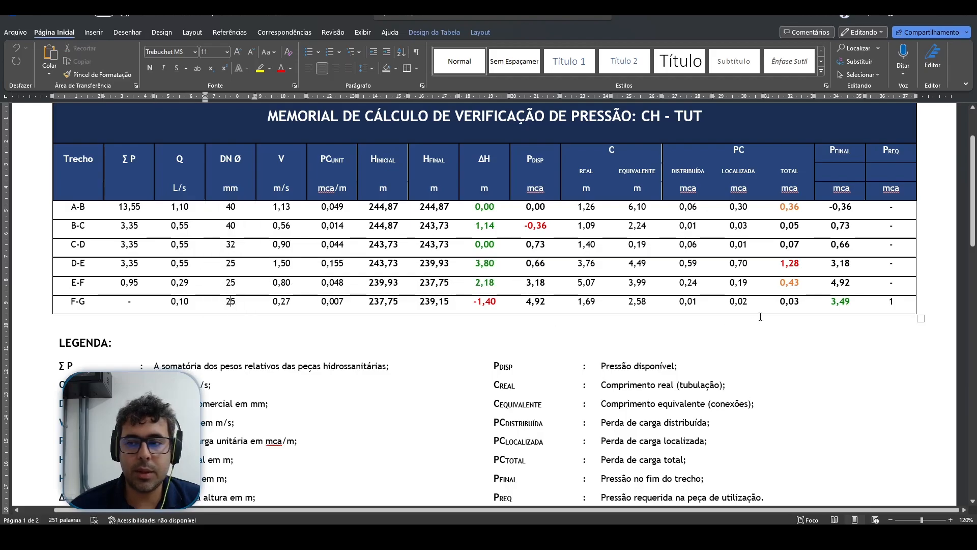
{"action": "left_click", "coordinate": [829, 302]}
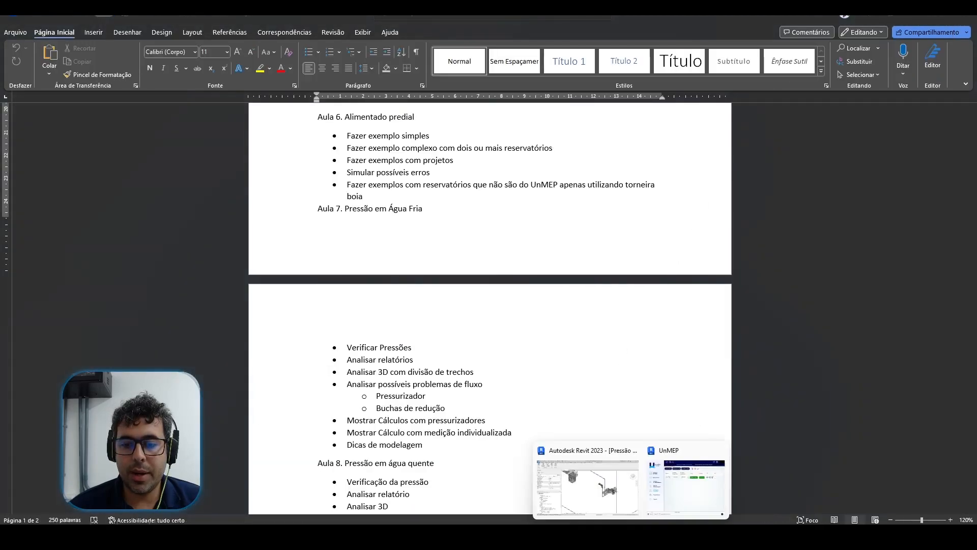
Step: Return to the UnMEP cold-water list in Revit and generate the 3D sizing view of CH - TUT
{"action": "left_click", "coordinate": [598, 492]}
{"action": "mouse_move", "coordinate": [631, 535]}
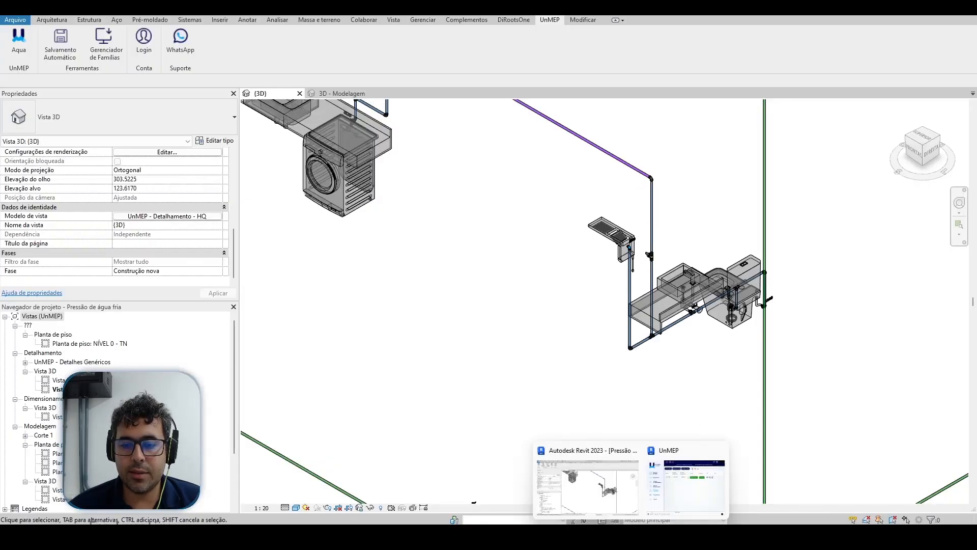
{"action": "left_click", "coordinate": [677, 489]}
{"action": "left_click", "coordinate": [631, 198]}
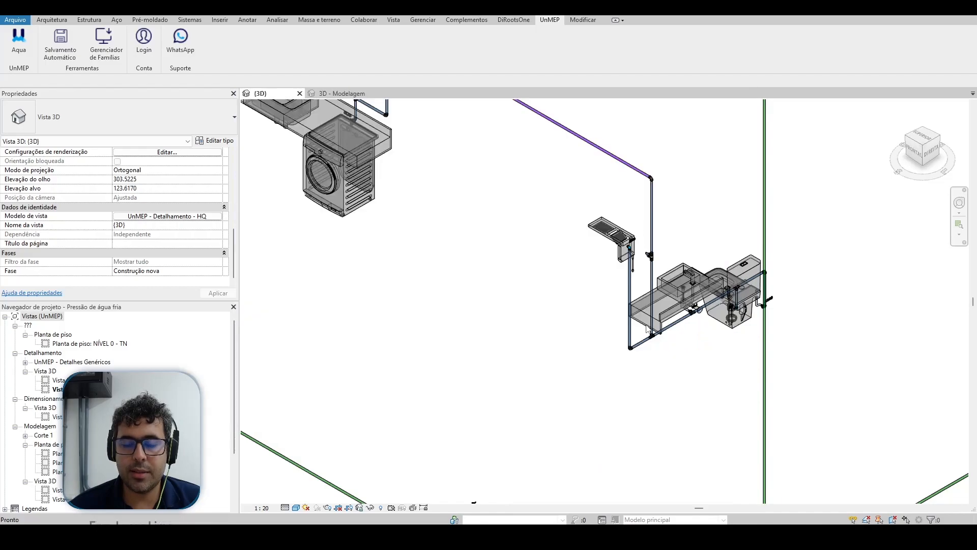
Step: Examine the coloured, lettered pipe sections from A to G along the shower's path in the 3D - Dimensionamento view
{"action": "scroll", "coordinate": [552, 306], "scroll_direction": "up", "scroll_amount": 8}
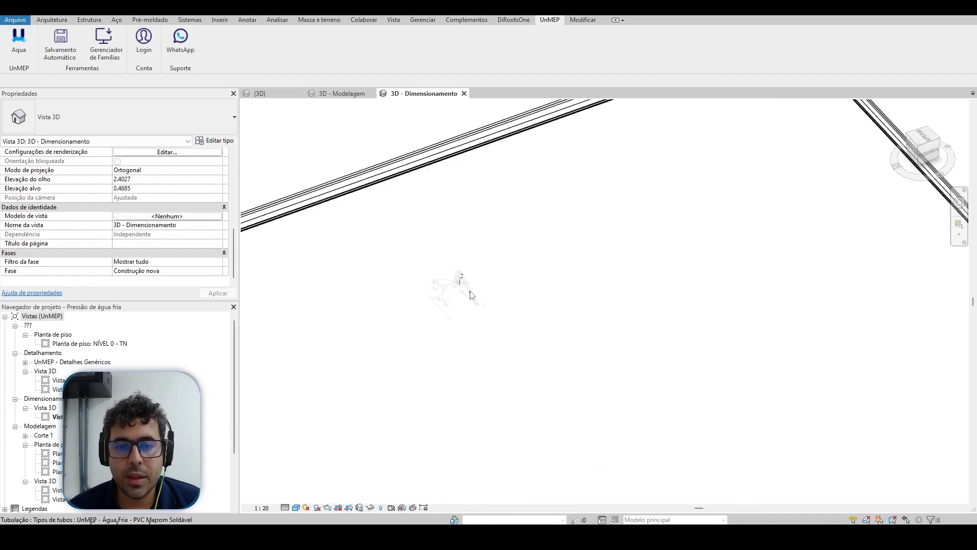
{"action": "scroll", "coordinate": [416, 252], "scroll_direction": "up", "scroll_amount": 6}
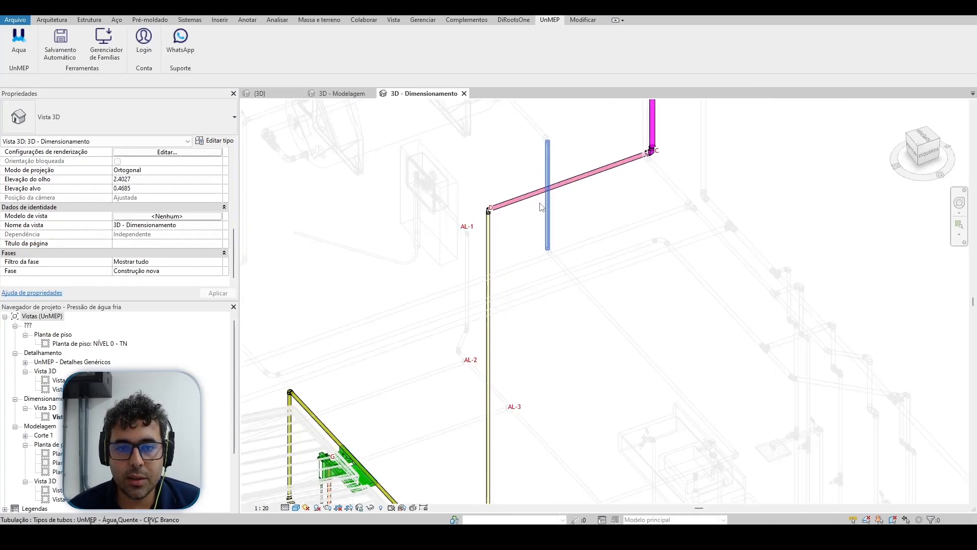
{"action": "scroll", "coordinate": [409, 350], "scroll_direction": "down", "scroll_amount": 4}
{"action": "scroll", "coordinate": [483, 218], "scroll_direction": "up", "scroll_amount": 4}
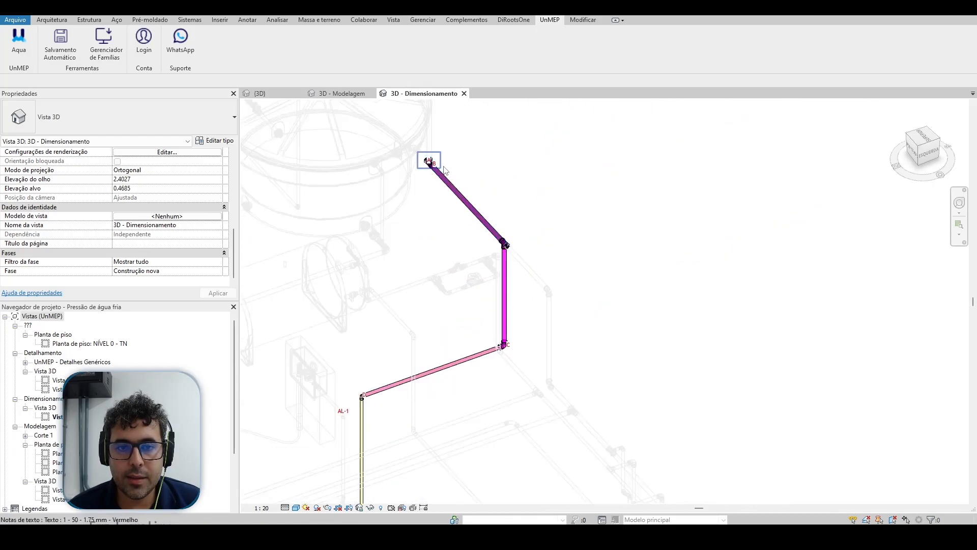
{"action": "scroll", "coordinate": [431, 167], "scroll_direction": "up", "scroll_amount": 4}
{"action": "scroll", "coordinate": [428, 174], "scroll_direction": "down", "scroll_amount": 1}
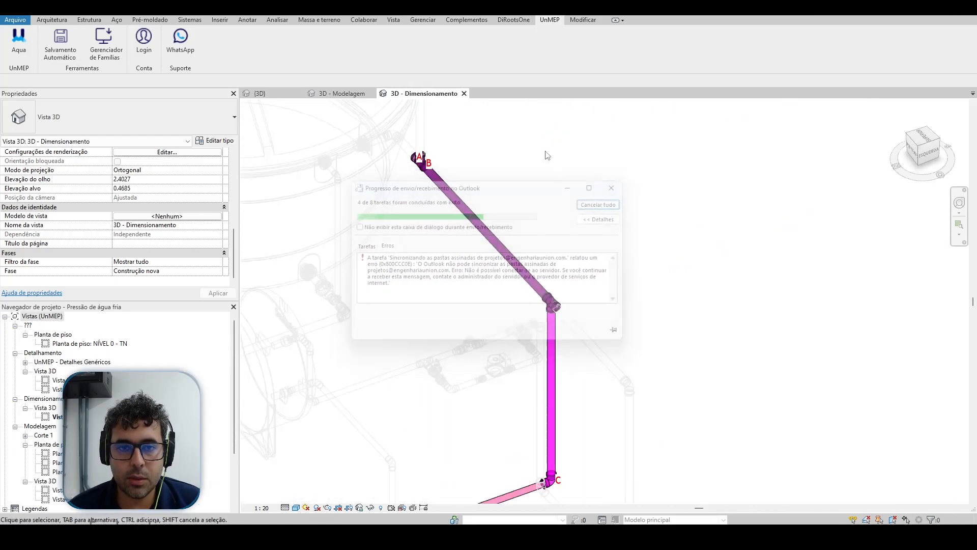
{"action": "middle_click_drag", "start_coordinate": [487, 149], "coordinate": [498, 188]}
{"action": "scroll", "coordinate": [640, 195], "scroll_direction": "down", "scroll_amount": 3}
{"action": "scroll", "coordinate": [640, 195], "scroll_direction": "down", "scroll_amount": 3}
{"action": "scroll", "coordinate": [514, 193], "scroll_direction": "up", "scroll_amount": 6}
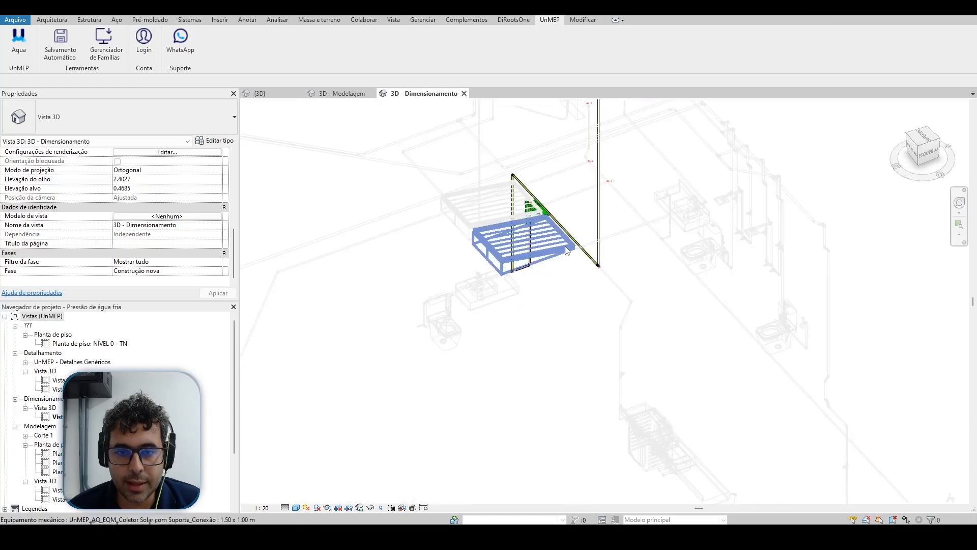
Step: Switch back to the CH - TUT pressure calculation report in Word to compare its sections with the model
{"action": "mouse_move", "coordinate": [631, 537]}
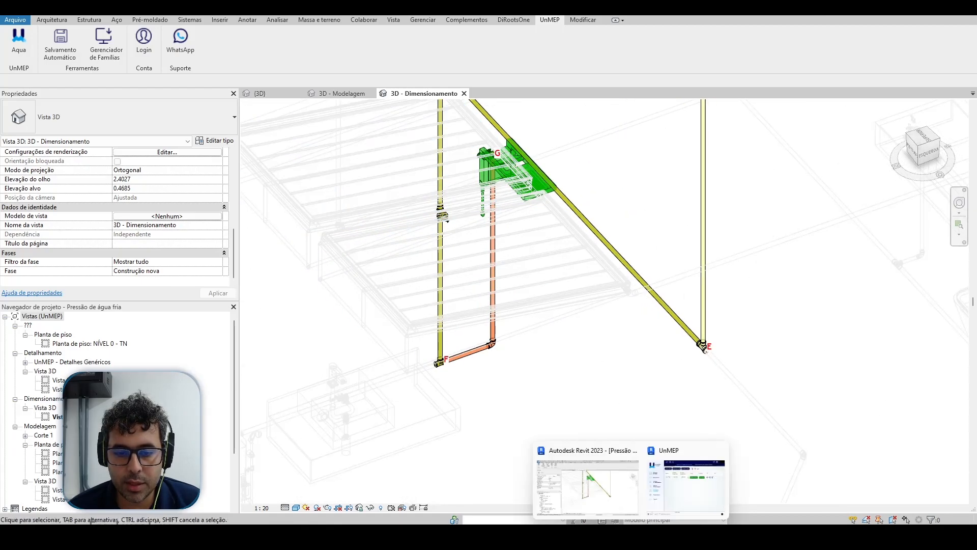
{"action": "mouse_move", "coordinate": [473, 537]}
{"action": "left_click", "coordinate": [513, 471]}
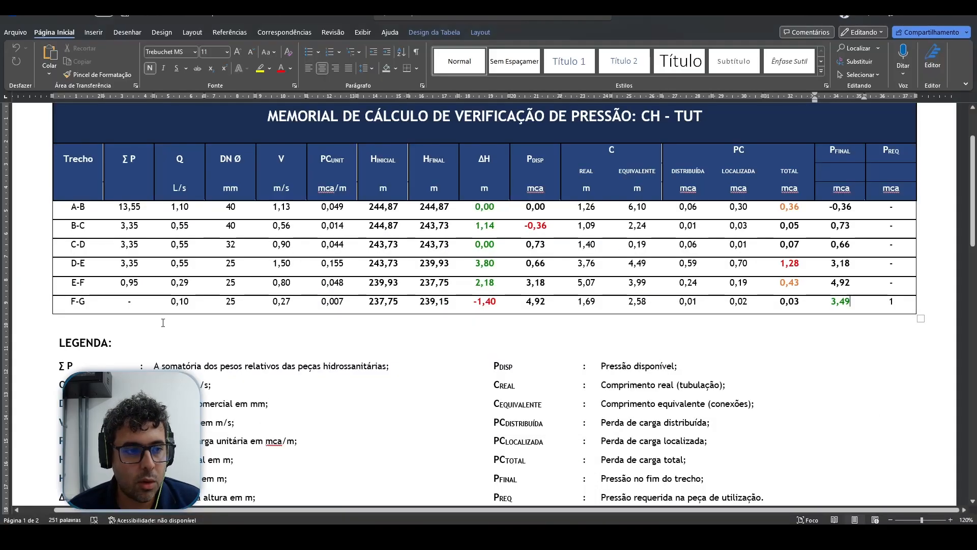
Step: Return from the report to Revit's 3D - Dimensionamento view and trace CH - TUT's pipe sections from A to G
{"action": "left_click", "coordinate": [84, 303]}
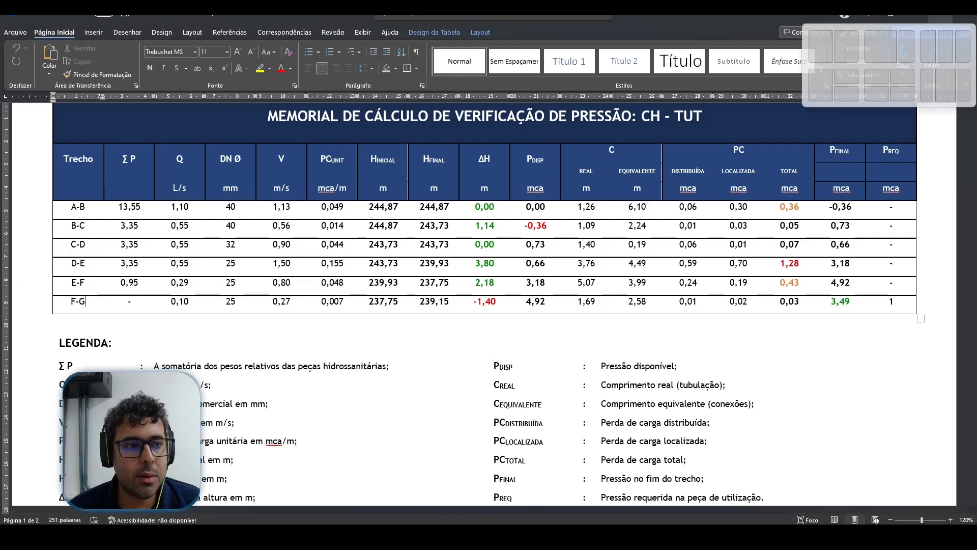
{"action": "left_click", "coordinate": [916, 18]}
{"action": "scroll", "coordinate": [477, 282], "scroll_direction": "down", "scroll_amount": 4}
{"action": "scroll", "coordinate": [524, 454], "scroll_direction": "up", "scroll_amount": 3}
{"action": "scroll", "coordinate": [458, 301], "scroll_direction": "up", "scroll_amount": 3}
{"action": "scroll", "coordinate": [443, 361], "scroll_direction": "up", "scroll_amount": 3}
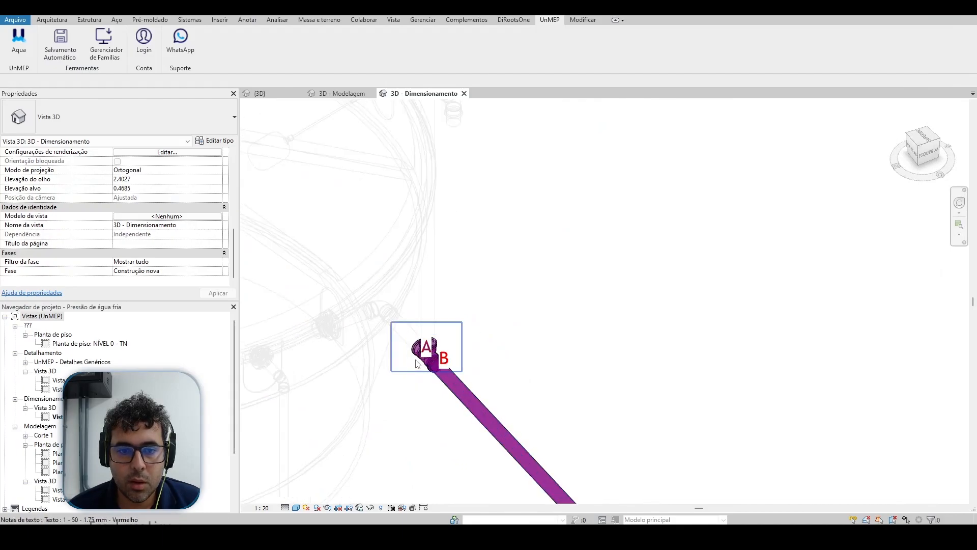
{"action": "scroll", "coordinate": [527, 235], "scroll_direction": "down", "scroll_amount": 2}
{"action": "scroll", "coordinate": [527, 238], "scroll_direction": "down", "scroll_amount": 2}
{"action": "middle_click_drag", "start_coordinate": [511, 417], "coordinate": [517, 348]}
{"action": "scroll", "coordinate": [448, 168], "scroll_direction": "up", "scroll_amount": 2}
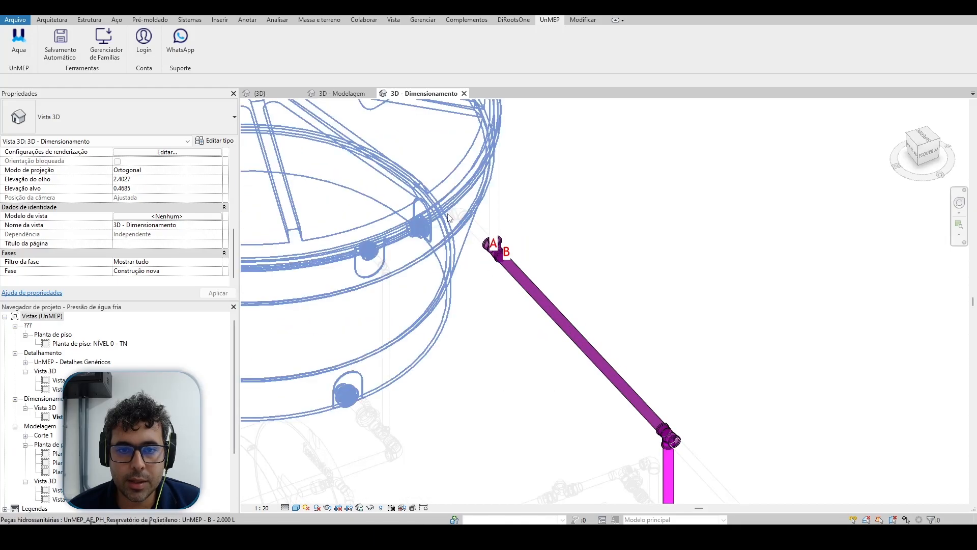
{"action": "scroll", "coordinate": [501, 251], "scroll_direction": "down", "scroll_amount": 3}
{"action": "middle_click_drag", "start_coordinate": [626, 410], "coordinate": [619, 319]}
{"action": "scroll", "coordinate": [528, 178], "scroll_direction": "up", "scroll_amount": 1}
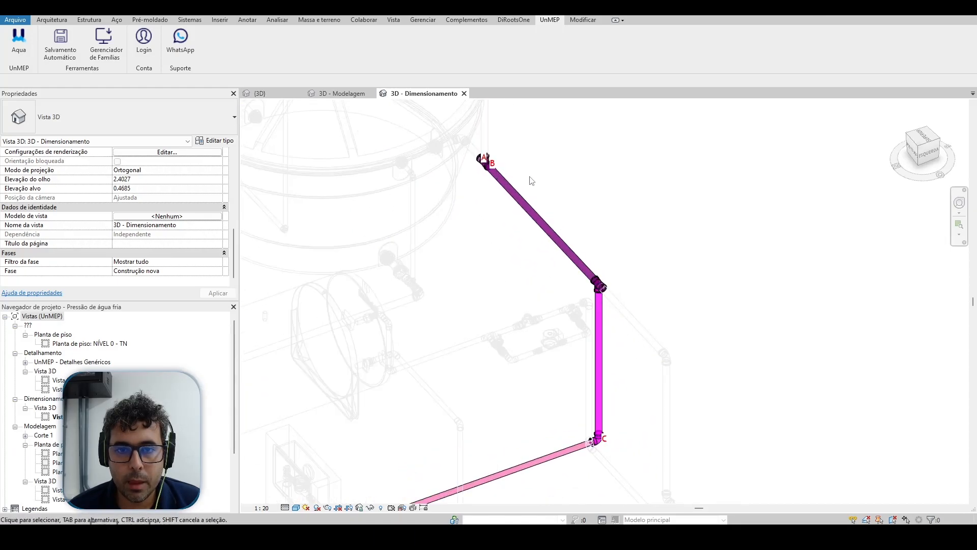
{"action": "middle_click_drag", "start_coordinate": [622, 462], "coordinate": [636, 201]}
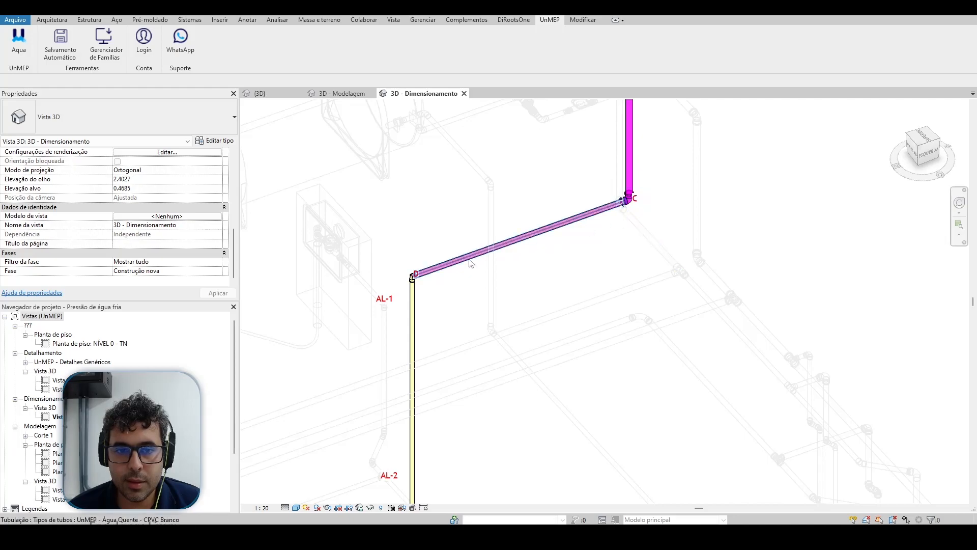
{"action": "middle_click_drag", "start_coordinate": [456, 338], "coordinate": [478, 166]}
{"action": "middle_click_drag", "start_coordinate": [484, 433], "coordinate": [543, 197]}
{"action": "scroll", "coordinate": [548, 438], "scroll_direction": "up", "scroll_amount": 2}
{"action": "scroll", "coordinate": [547, 408], "scroll_direction": "down", "scroll_amount": 3}
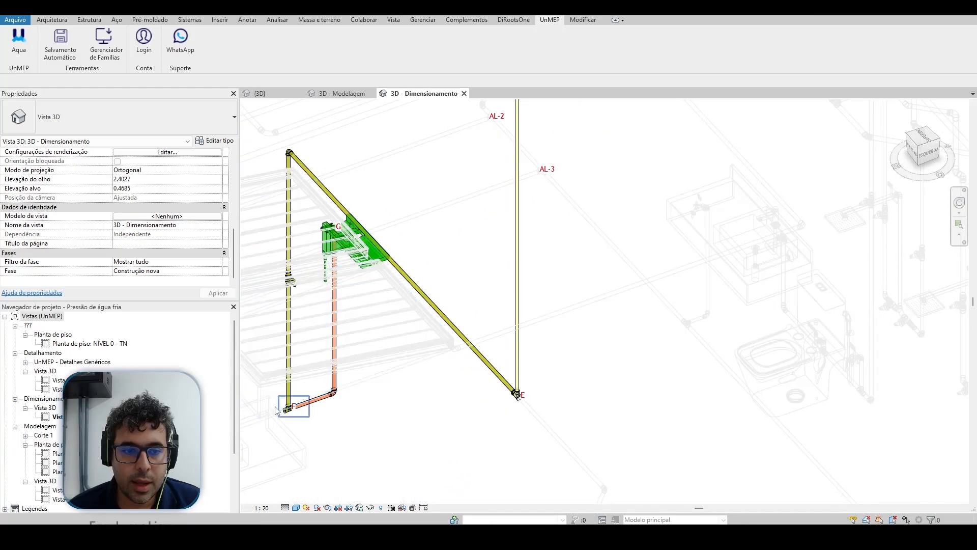
{"action": "scroll", "coordinate": [292, 420], "scroll_direction": "up", "scroll_amount": 2}
{"action": "scroll", "coordinate": [361, 391], "scroll_direction": "down", "scroll_amount": 5}
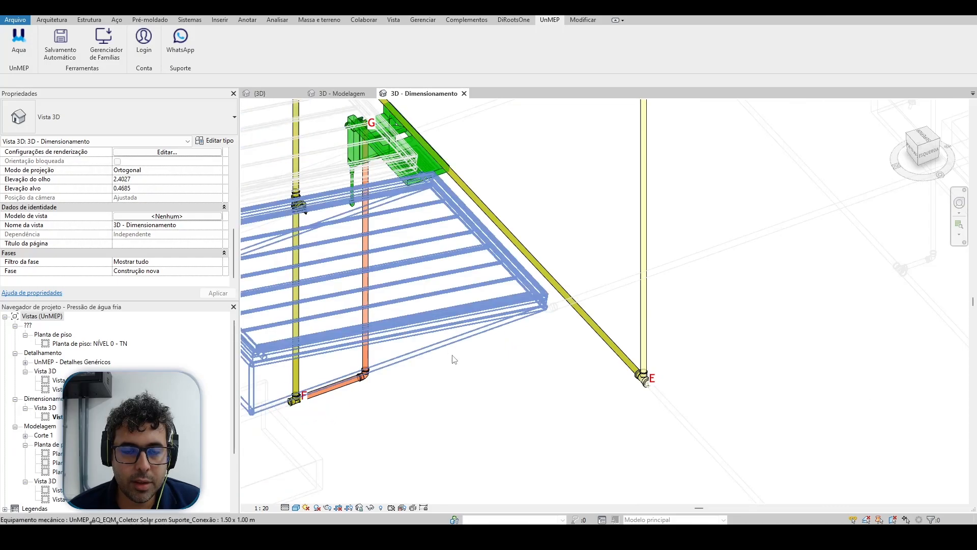
Step: Re-examine the upper pipe sections from A to D and their connection beside the water tank
{"action": "scroll", "coordinate": [510, 280], "scroll_direction": "up", "scroll_amount": 2}
{"action": "scroll", "coordinate": [493, 234], "scroll_direction": "up", "scroll_amount": 2}
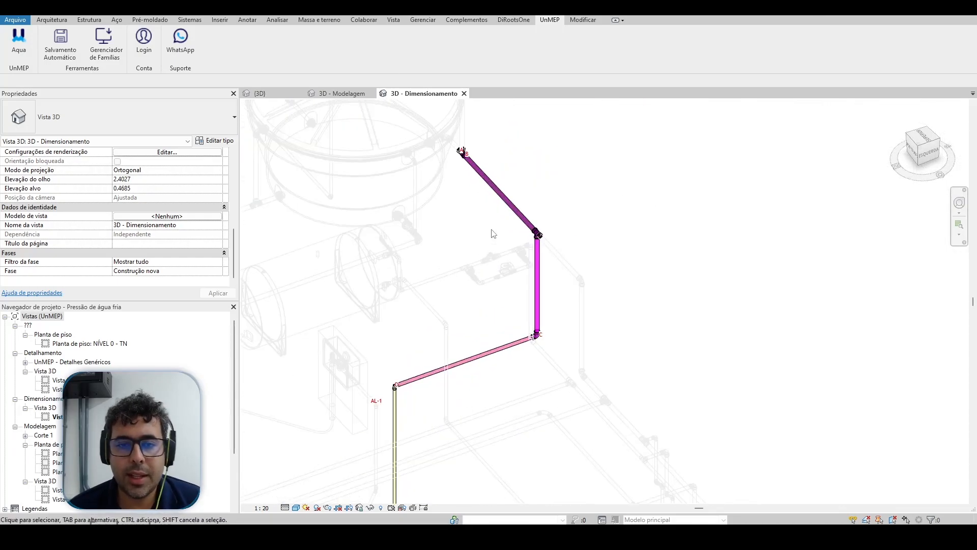
{"action": "scroll", "coordinate": [566, 235], "scroll_direction": "up", "scroll_amount": 3}
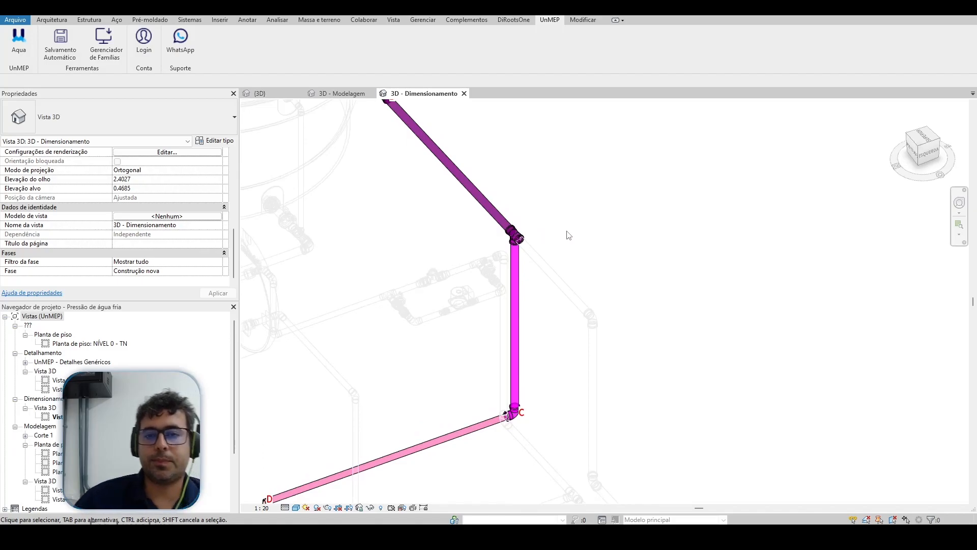
{"action": "scroll", "coordinate": [569, 235], "scroll_direction": "down", "scroll_amount": 2}
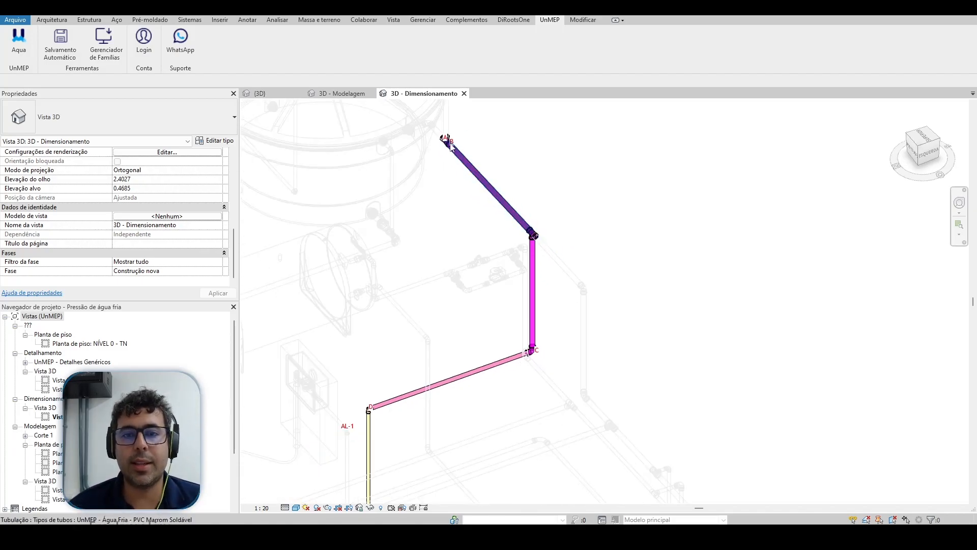
{"action": "scroll", "coordinate": [467, 152], "scroll_direction": "up", "scroll_amount": 2}
{"action": "middle_click_drag", "start_coordinate": [487, 148], "coordinate": [504, 293]}
{"action": "scroll", "coordinate": [504, 293], "scroll_direction": "down", "scroll_amount": 3}
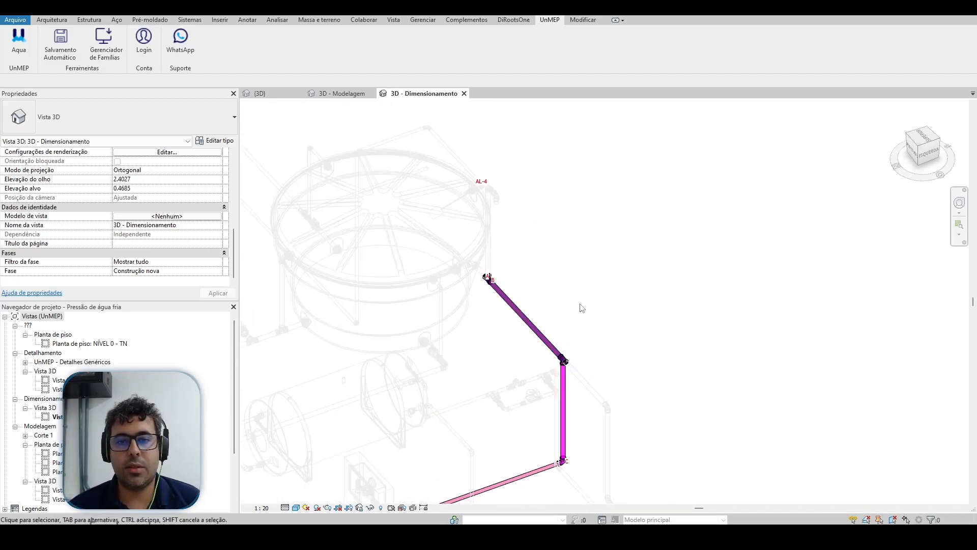
{"action": "scroll", "coordinate": [582, 303], "scroll_direction": "up", "scroll_amount": 2}
{"action": "scroll", "coordinate": [573, 270], "scroll_direction": "down", "scroll_amount": 2}
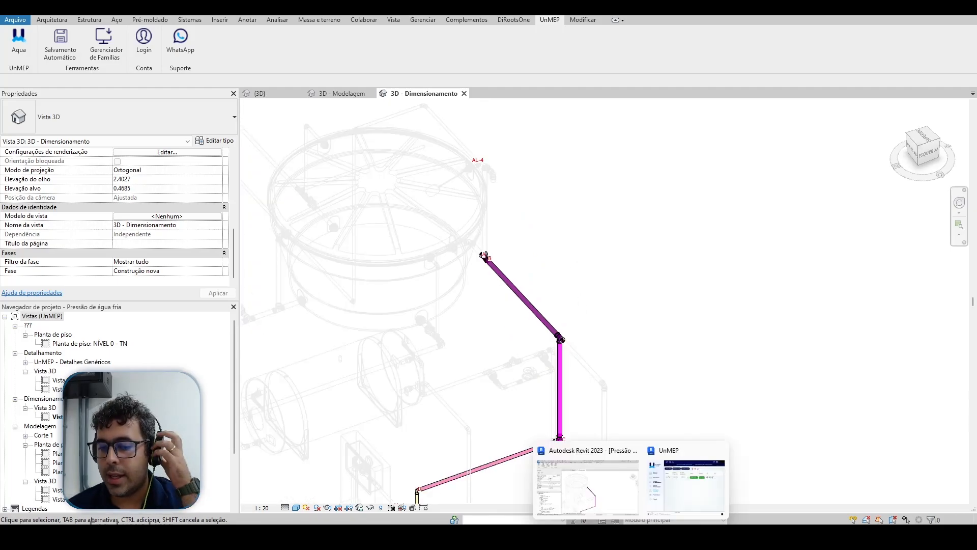
Step: Switch to the CH - TUT report in Word and review section A-B's final height and the whole ΔH column
{"action": "left_click", "coordinate": [530, 492]}
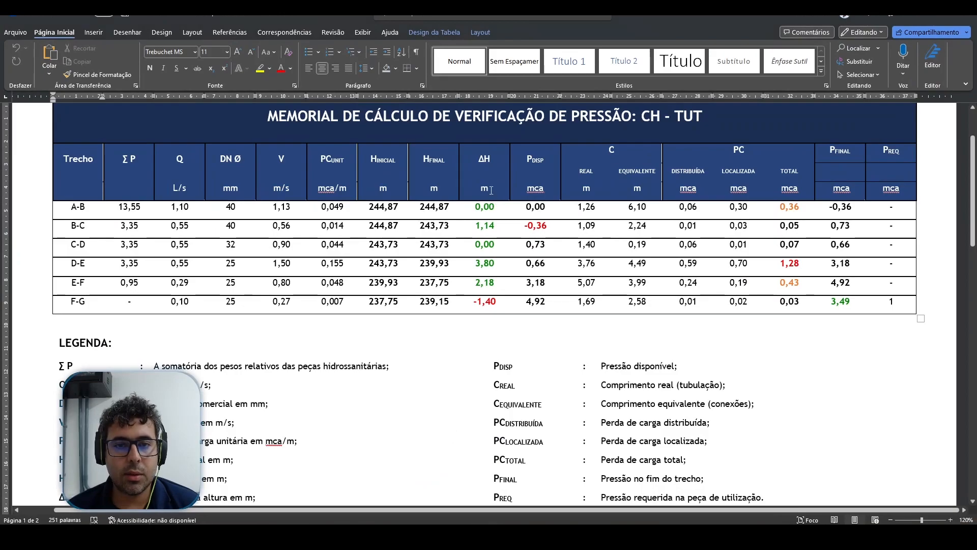
{"action": "left_click", "coordinate": [474, 211]}
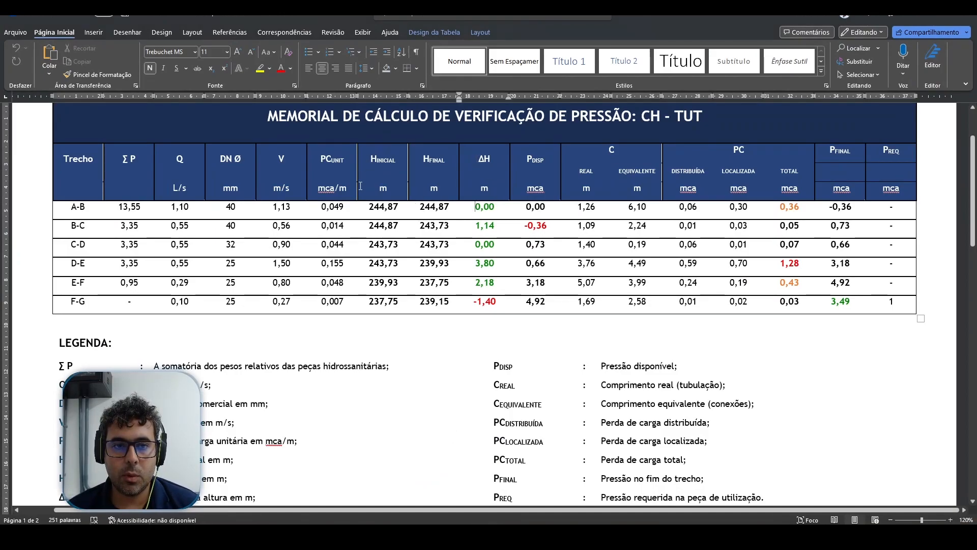
{"action": "double_click", "coordinate": [434, 207]}
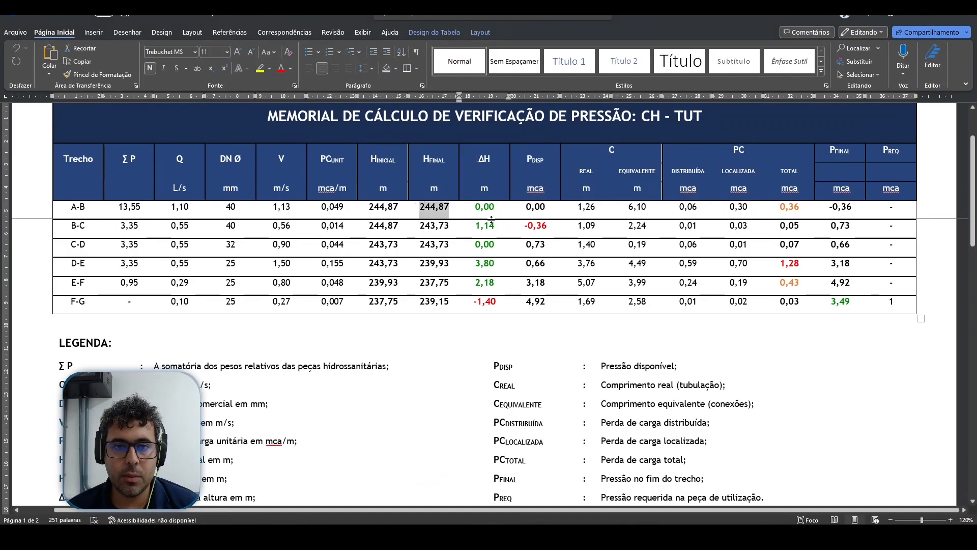
{"action": "left_click_drag", "start_coordinate": [478, 212], "coordinate": [505, 308]}
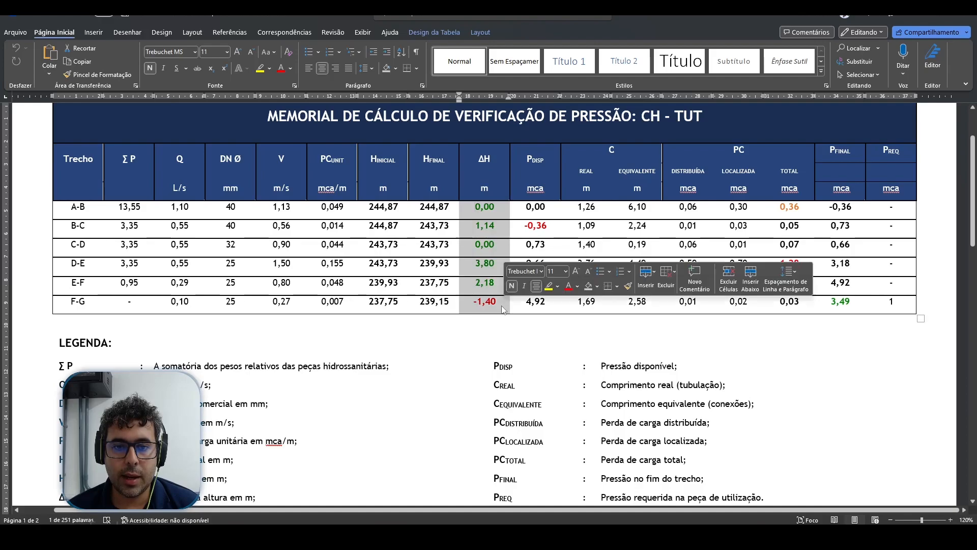
{"action": "left_click", "coordinate": [506, 308]}
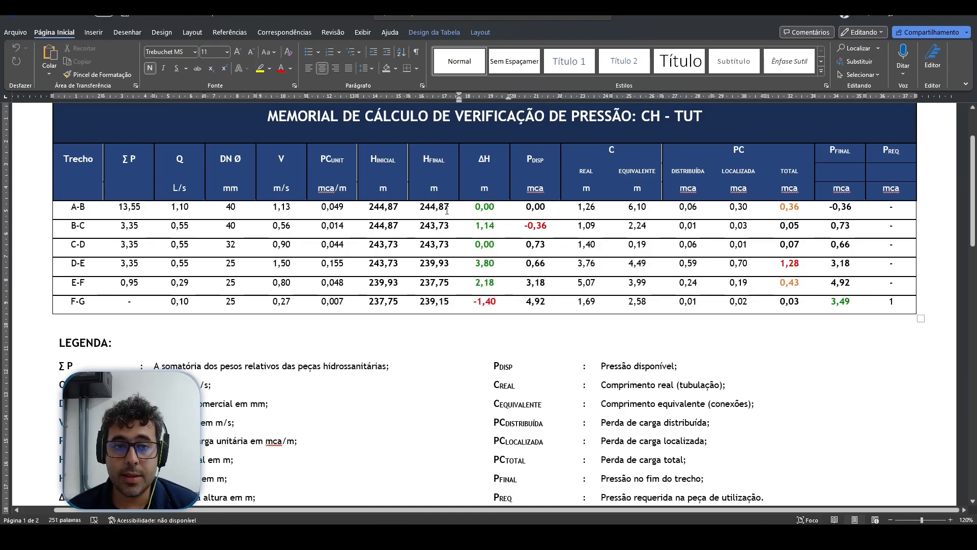
Step: Review section A-B's real and equivalent lengths, distributed and localized losses, and unit head loss in the report
{"action": "left_click_drag", "start_coordinate": [576, 207], "coordinate": [748, 209]}
{"action": "left_click", "coordinate": [629, 209]}
{"action": "left_click", "coordinate": [647, 209]}
{"action": "left_click", "coordinate": [748, 208]}
{"action": "left_click_drag", "start_coordinate": [341, 215], "coordinate": [344, 216]}
{"action": "left_click", "coordinate": [334, 216]}
Step: Read the report's LEGENDA explaining the table's abbreviations, and return to the calculation table
{"action": "scroll", "coordinate": [434, 323], "scroll_direction": "down", "scroll_amount": 4}
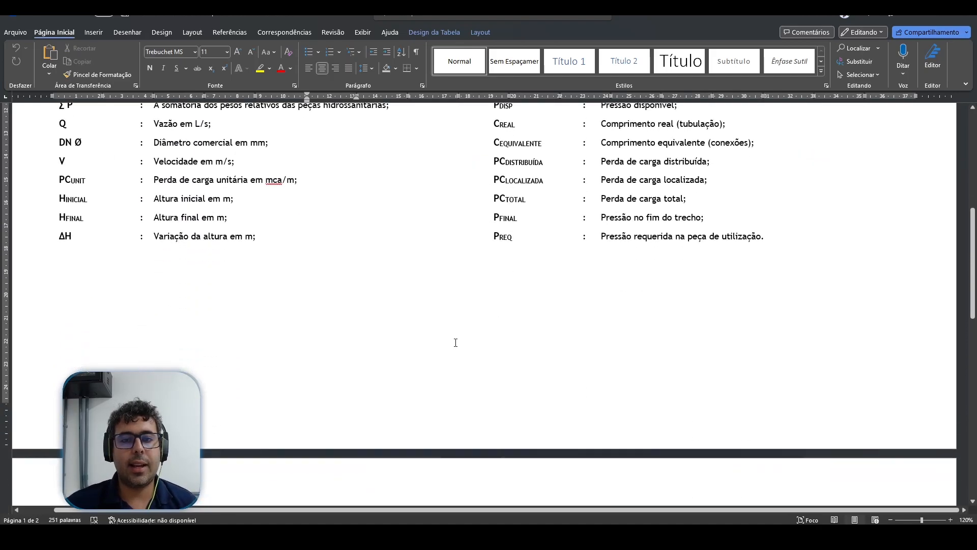
{"action": "scroll", "coordinate": [456, 342], "scroll_direction": "up", "scroll_amount": 4}
{"action": "left_click_drag", "start_coordinate": [61, 221], "coordinate": [473, 373]}
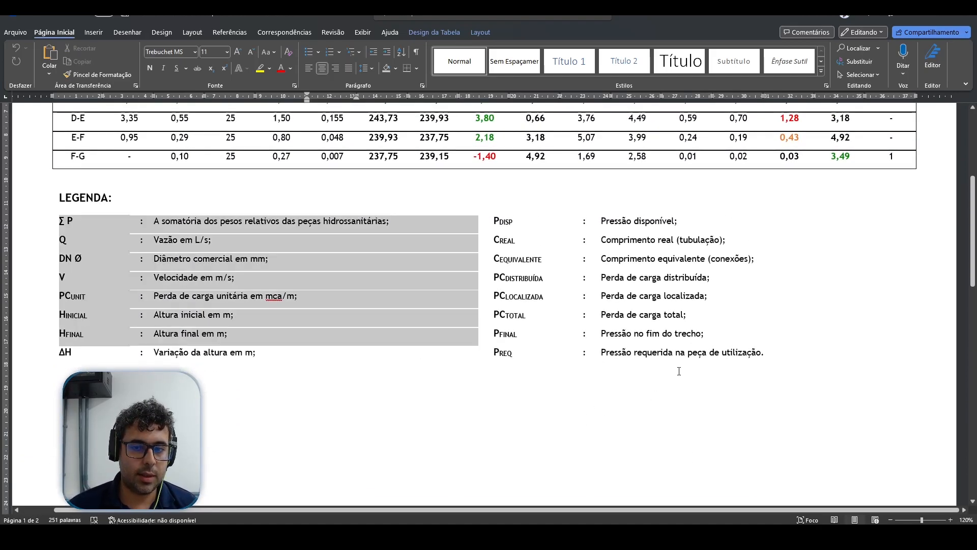
{"action": "left_click", "coordinate": [679, 371]}
{"action": "scroll", "coordinate": [681, 387], "scroll_direction": "down", "scroll_amount": 4}
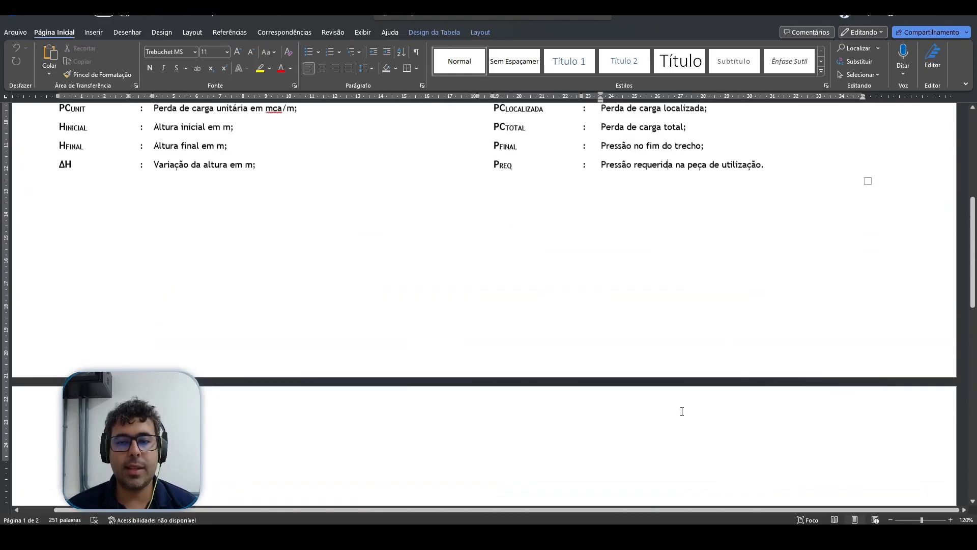
{"action": "scroll", "coordinate": [683, 410], "scroll_direction": "up", "scroll_amount": 8}
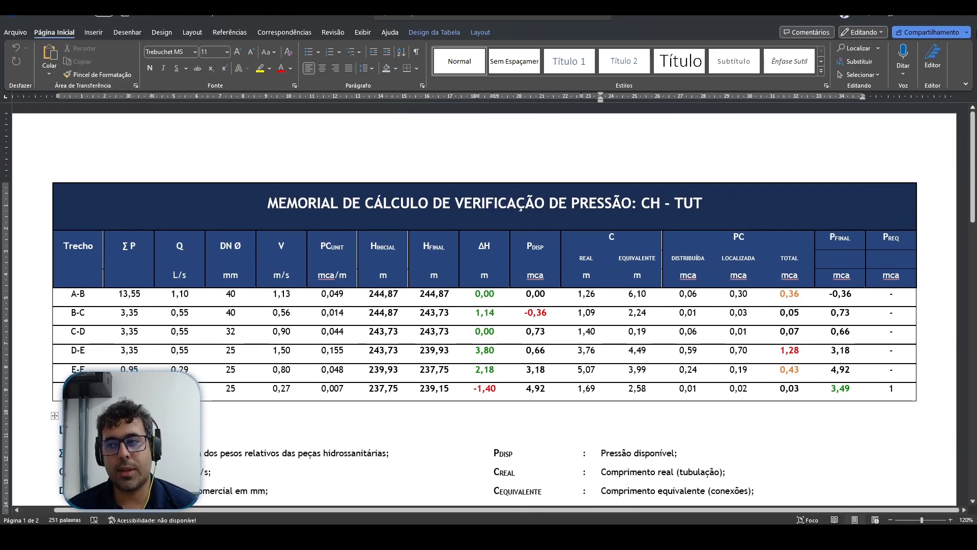
Step: Return to the UnMEP cold-water list in Revit to compare CH - TUT's required and available pressures
{"action": "left_click", "coordinate": [965, 20]}
{"action": "mouse_move", "coordinate": [631, 535]}
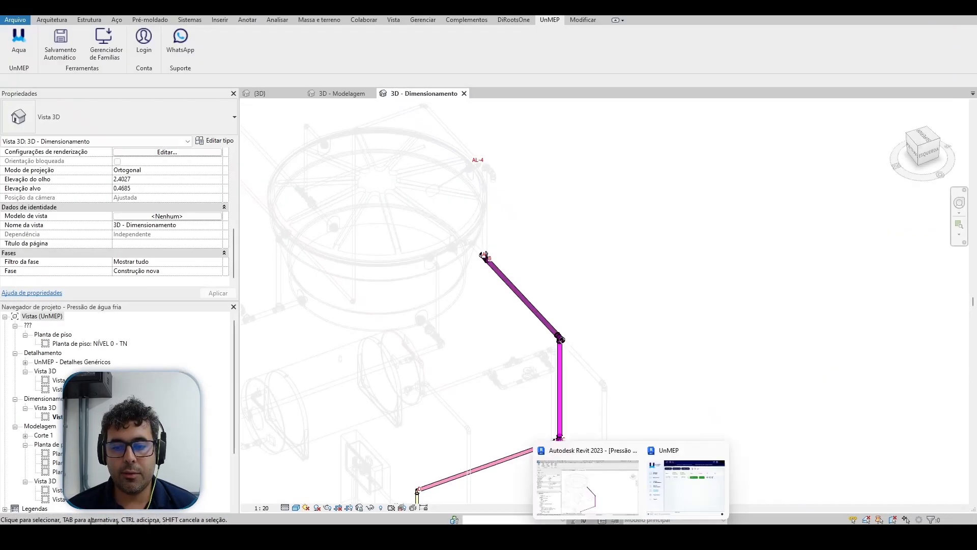
{"action": "left_click", "coordinate": [703, 478]}
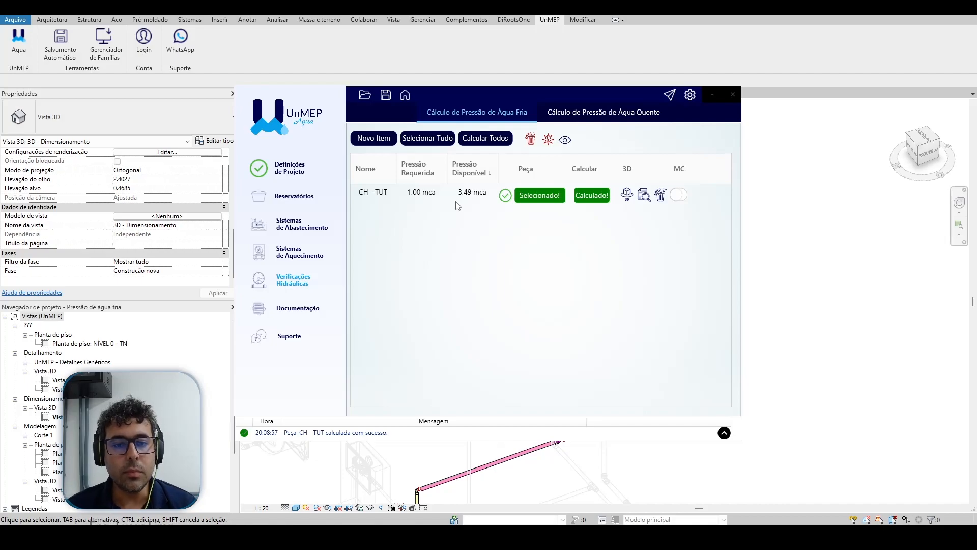
{"action": "left_click", "coordinate": [773, 222]}
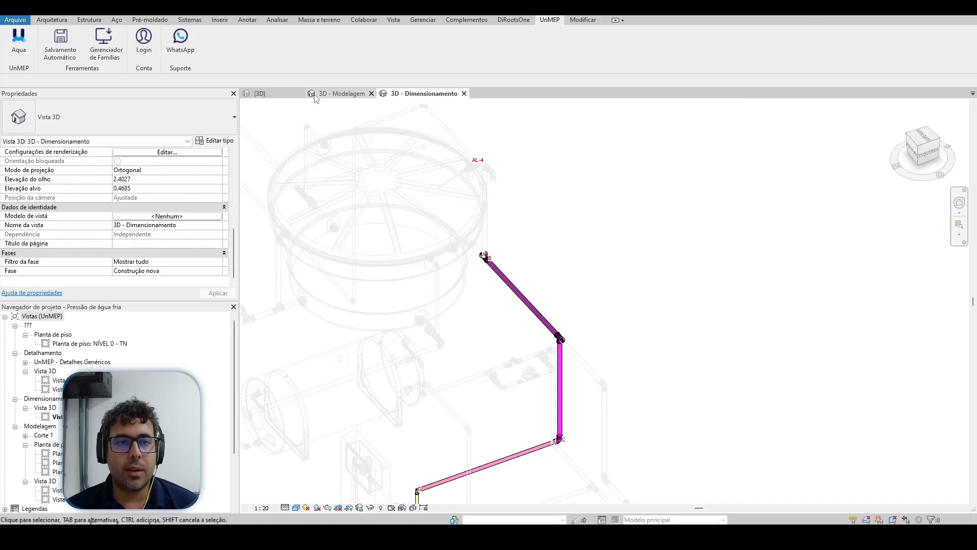
Step: Switch to the {3D} view and close the 3D - Modelagem and 3D - Dimensionamento views
{"action": "left_click", "coordinate": [268, 94]}
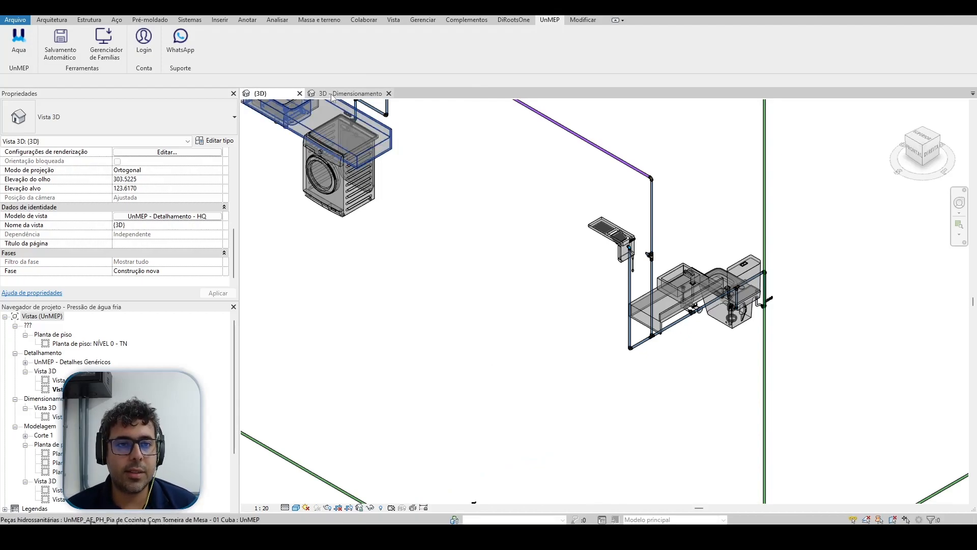
{"action": "left_click", "coordinate": [375, 94]}
{"action": "left_click", "coordinate": [392, 94]}
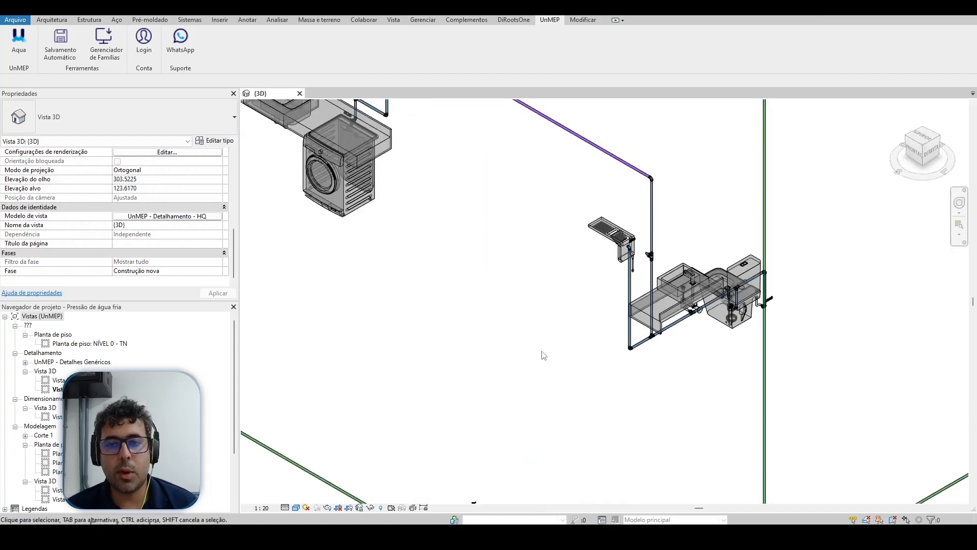
Step: Inspect the piping around the water tank in the {3D} view, checking the cold-water pipe beside its rim
{"action": "scroll", "coordinate": [542, 353], "scroll_direction": "down", "scroll_amount": 2}
{"action": "middle_click_drag", "start_coordinate": [557, 210], "coordinate": [564, 297]}
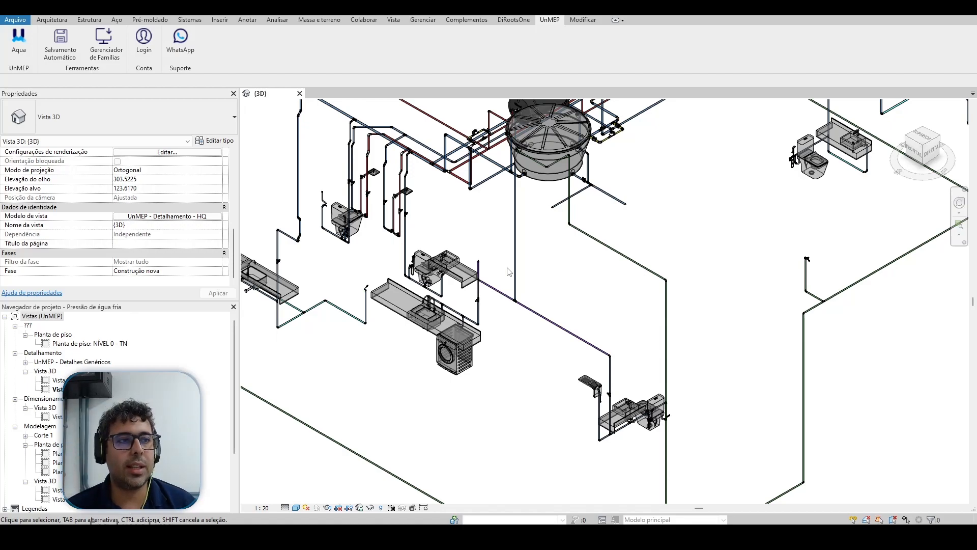
{"action": "scroll", "coordinate": [382, 184], "scroll_direction": "up", "scroll_amount": 4}
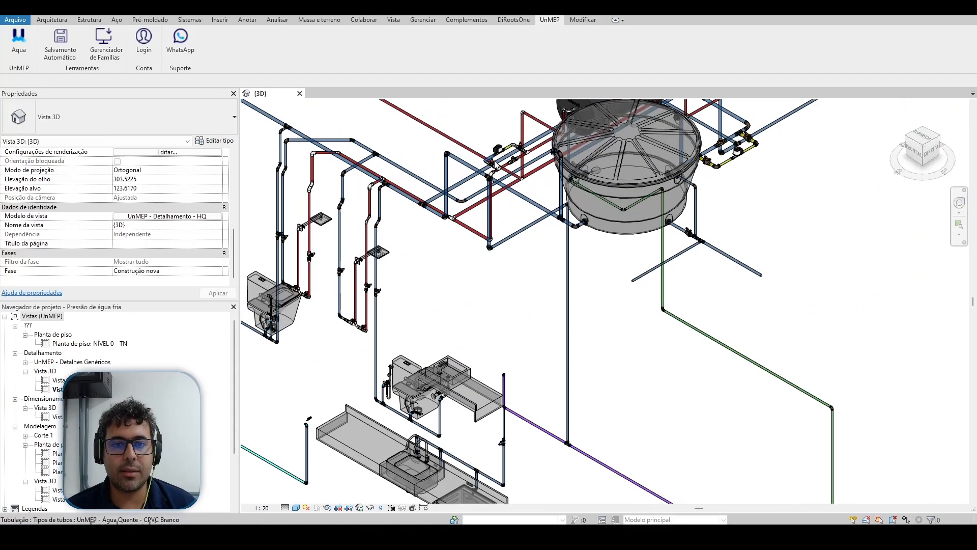
{"action": "scroll", "coordinate": [495, 165], "scroll_direction": "up", "scroll_amount": 6}
{"action": "scroll", "coordinate": [439, 250], "scroll_direction": "down", "scroll_amount": 3}
{"action": "middle_click_drag", "start_coordinate": [828, 257], "coordinate": [662, 366]}
{"action": "scroll", "coordinate": [392, 299], "scroll_direction": "up", "scroll_amount": 3}
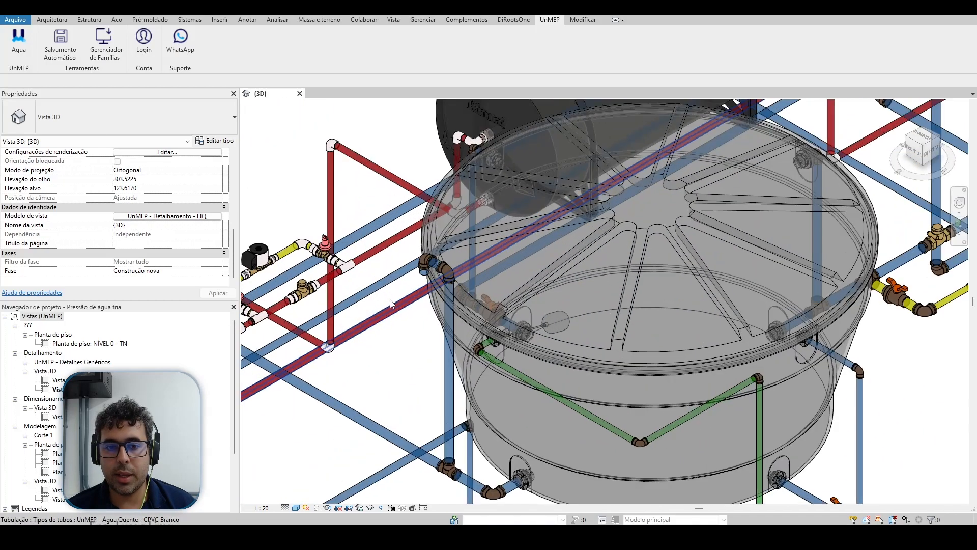
{"action": "scroll", "coordinate": [356, 310], "scroll_direction": "up", "scroll_amount": 3}
{"action": "left_click", "coordinate": [435, 277]}
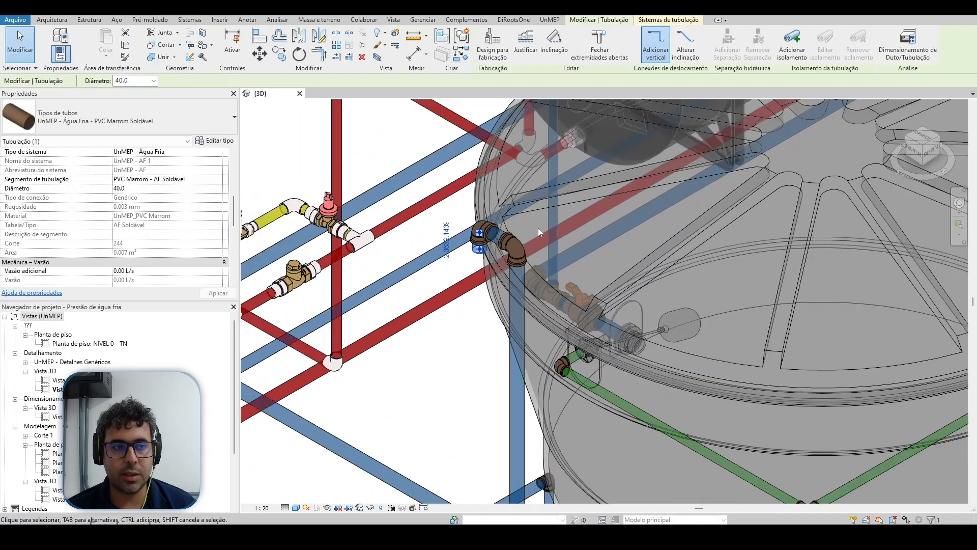
{"action": "scroll", "coordinate": [539, 228], "scroll_direction": "down", "scroll_amount": 5}
{"action": "key", "text": "Escape"}
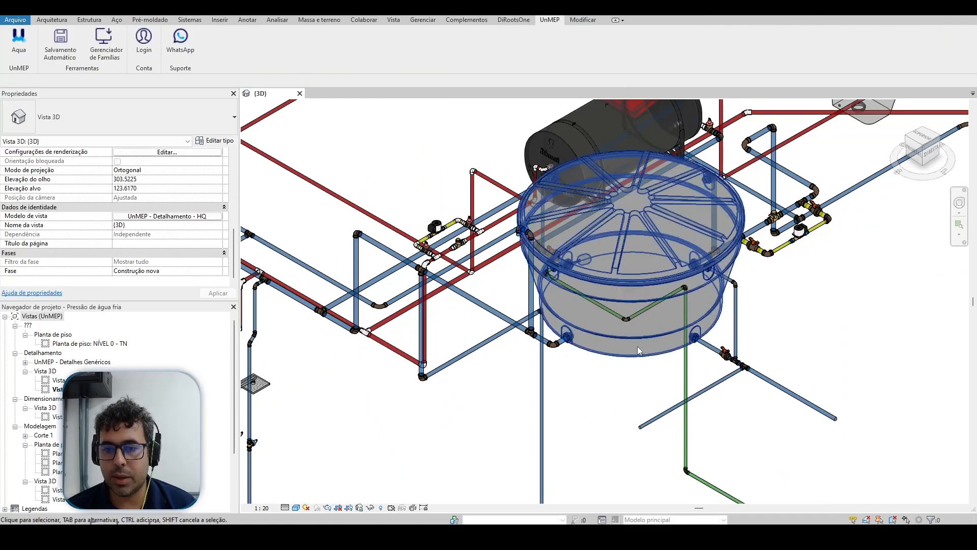
Step: Examine the full hydraulic network in the {3D} view, from the tank to the fixtures and water meter
{"action": "scroll", "coordinate": [590, 412], "scroll_direction": "down", "scroll_amount": 5}
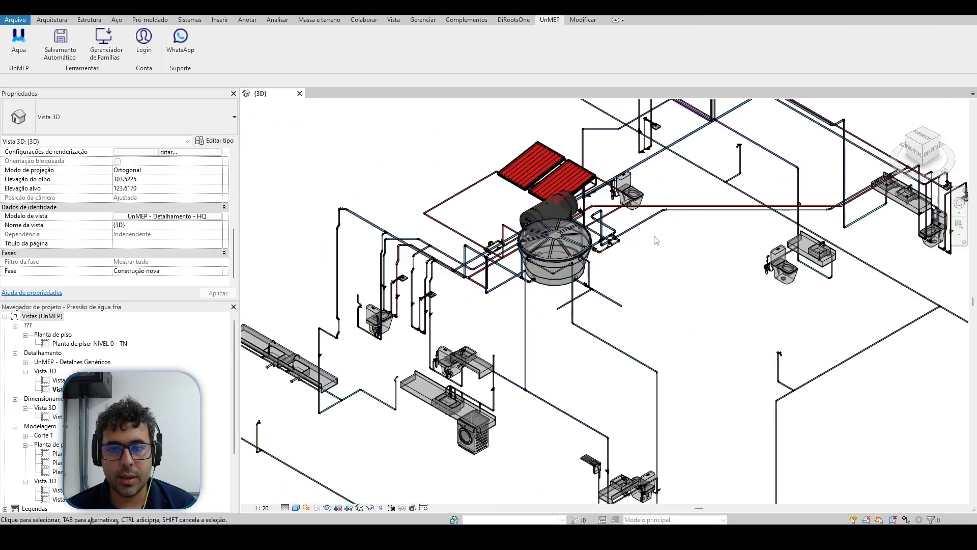
{"action": "scroll", "coordinate": [653, 251], "scroll_direction": "up", "scroll_amount": 6}
{"action": "scroll", "coordinate": [578, 348], "scroll_direction": "up", "scroll_amount": 2}
{"action": "scroll", "coordinate": [577, 347], "scroll_direction": "down", "scroll_amount": 7}
{"action": "middle_click_drag", "start_coordinate": [632, 358], "coordinate": [695, 198]}
{"action": "scroll", "coordinate": [597, 362], "scroll_direction": "up", "scroll_amount": 3}
{"action": "scroll", "coordinate": [578, 273], "scroll_direction": "down", "scroll_amount": 1}
{"action": "scroll", "coordinate": [578, 275], "scroll_direction": "down", "scroll_amount": 1}
{"action": "mouse_move", "coordinate": [631, 534]}
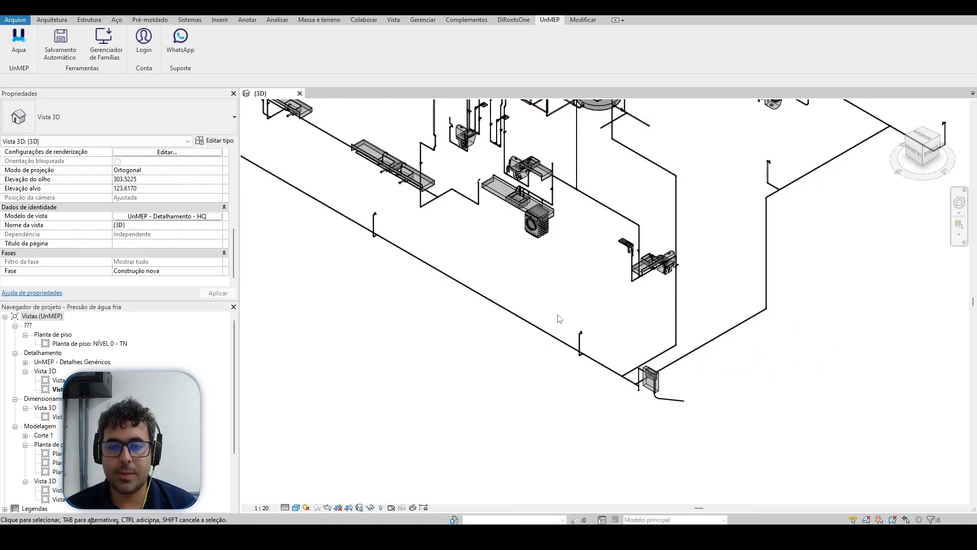
{"action": "scroll", "coordinate": [559, 318], "scroll_direction": "down", "scroll_amount": 2}
{"action": "scroll", "coordinate": [532, 276], "scroll_direction": "up", "scroll_amount": 5}
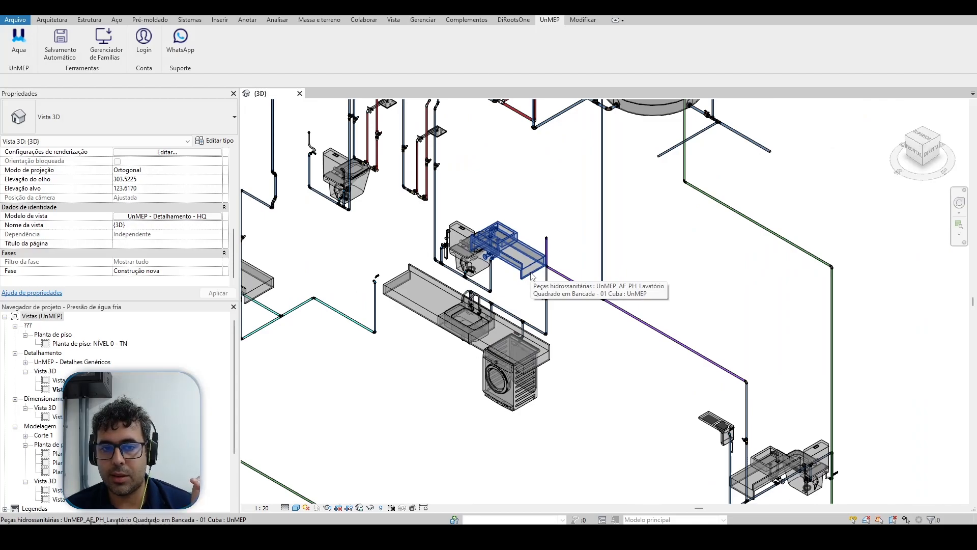
{"action": "scroll", "coordinate": [530, 273], "scroll_direction": "down", "scroll_amount": 2}
{"action": "middle_click_drag", "start_coordinate": [586, 405], "coordinate": [506, 383]}
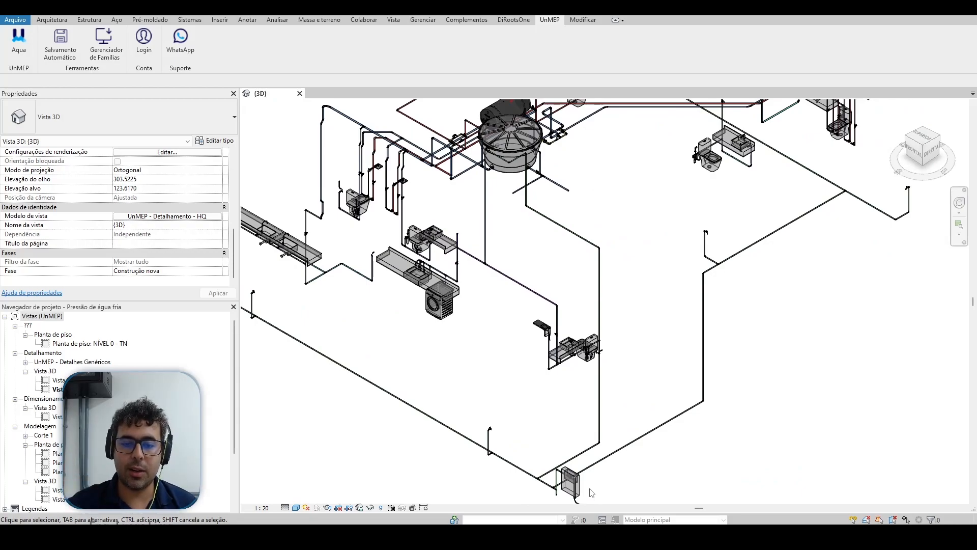
Step: Recheck CH - TUT's pressures in the UnMEP list and inspect the analysis results of the pressurizer beside the water tank
{"action": "left_click", "coordinate": [663, 496]}
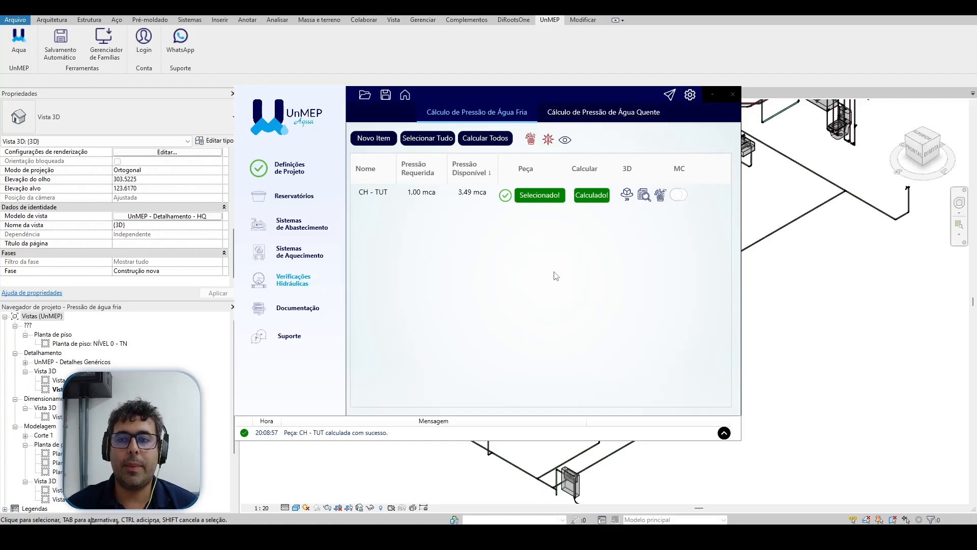
{"action": "left_click", "coordinate": [792, 305]}
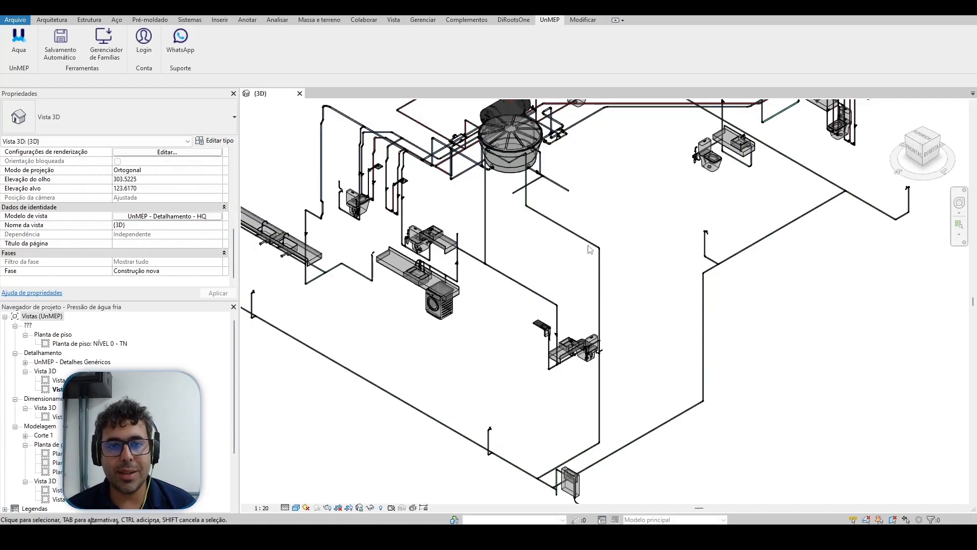
{"action": "scroll", "coordinate": [471, 118], "scroll_direction": "up", "scroll_amount": 7}
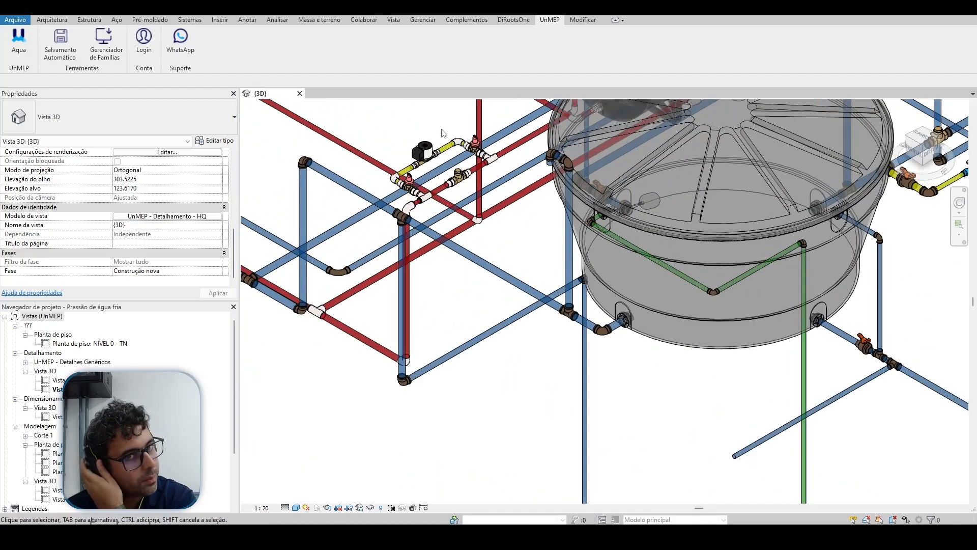
{"action": "scroll", "coordinate": [442, 134], "scroll_direction": "down", "scroll_amount": 2}
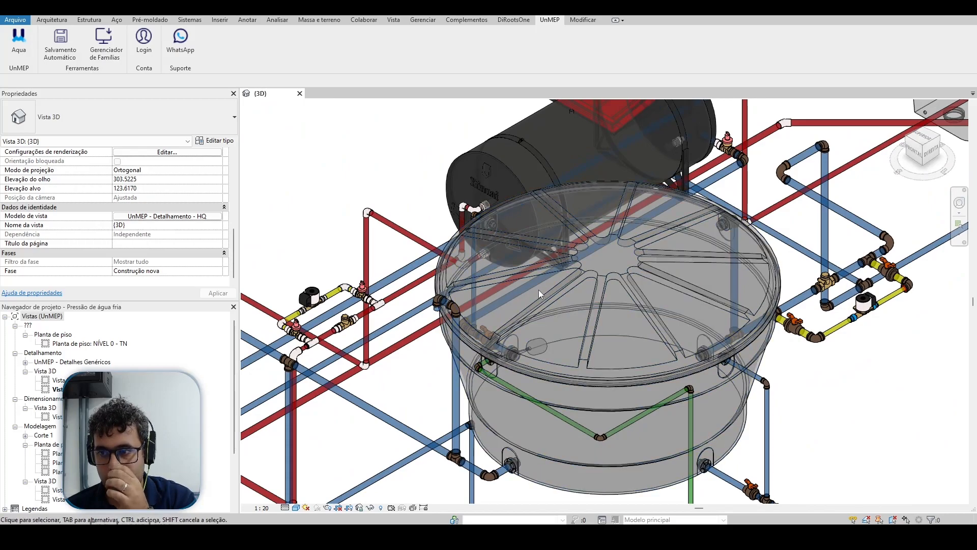
{"action": "scroll", "coordinate": [822, 298], "scroll_direction": "up", "scroll_amount": 2}
{"action": "left_click", "coordinate": [824, 299]}
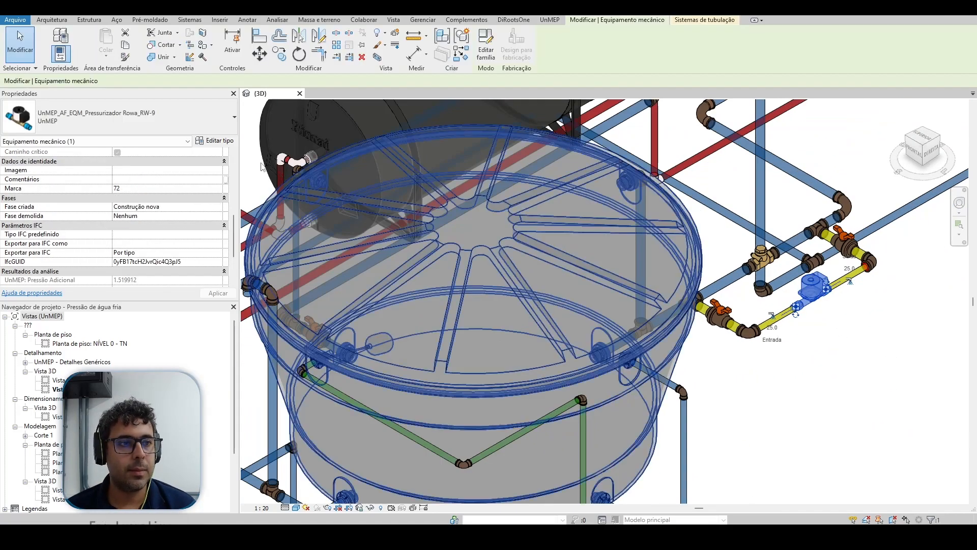
{"action": "scroll", "coordinate": [702, 376], "scroll_direction": "down", "scroll_amount": 3}
{"action": "key", "text": "Escape"}
Step: Examine the piping from the tank's pressurizer to the bathroom fixtures and back in the {3D} view
{"action": "middle_click_drag", "start_coordinate": [850, 357], "coordinate": [514, 340]}
{"action": "scroll", "coordinate": [513, 301], "scroll_direction": "down", "scroll_amount": 2}
{"action": "middle_click_drag", "start_coordinate": [800, 281], "coordinate": [527, 344]}
{"action": "scroll", "coordinate": [740, 216], "scroll_direction": "up", "scroll_amount": 1}
{"action": "scroll", "coordinate": [747, 215], "scroll_direction": "up", "scroll_amount": 1}
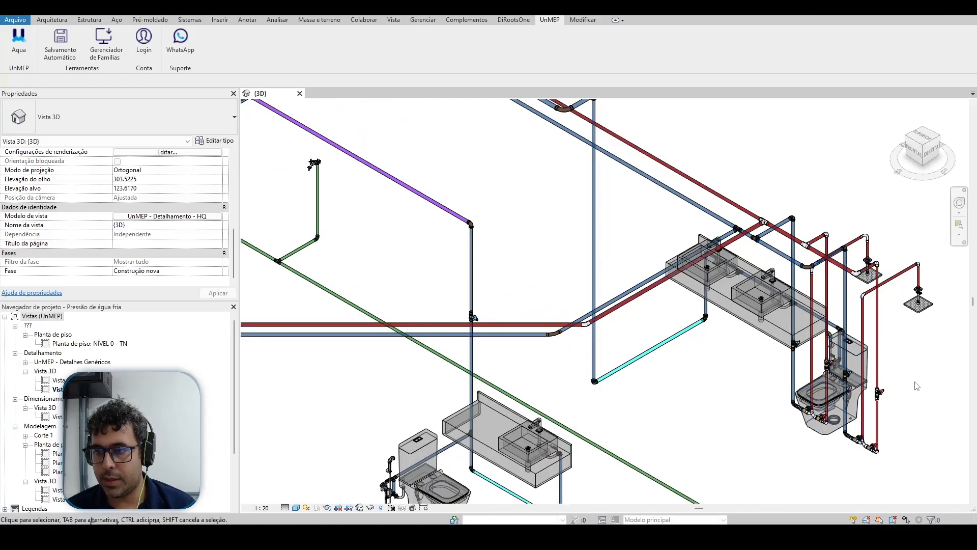
{"action": "scroll", "coordinate": [844, 450], "scroll_direction": "down", "scroll_amount": 3}
{"action": "scroll", "coordinate": [641, 255], "scroll_direction": "up", "scroll_amount": 2}
{"action": "middle_click_drag", "start_coordinate": [623, 220], "coordinate": [661, 137]}
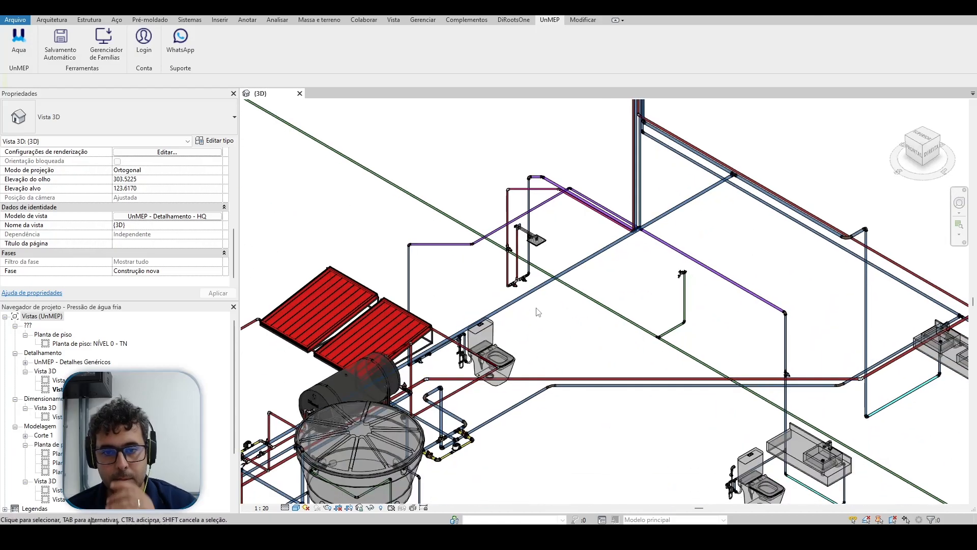
{"action": "scroll", "coordinate": [535, 372], "scroll_direction": "up", "scroll_amount": 1}
{"action": "middle_click_drag", "start_coordinate": [540, 361], "coordinate": [586, 211]}
{"action": "scroll", "coordinate": [466, 360], "scroll_direction": "up", "scroll_amount": 2}
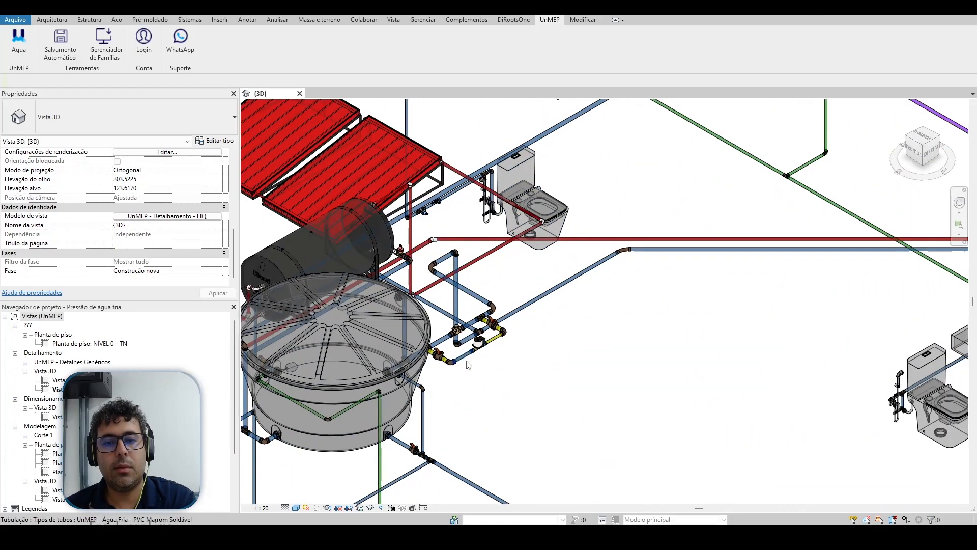
{"action": "middle_click_drag", "start_coordinate": [496, 369], "coordinate": [602, 285]}
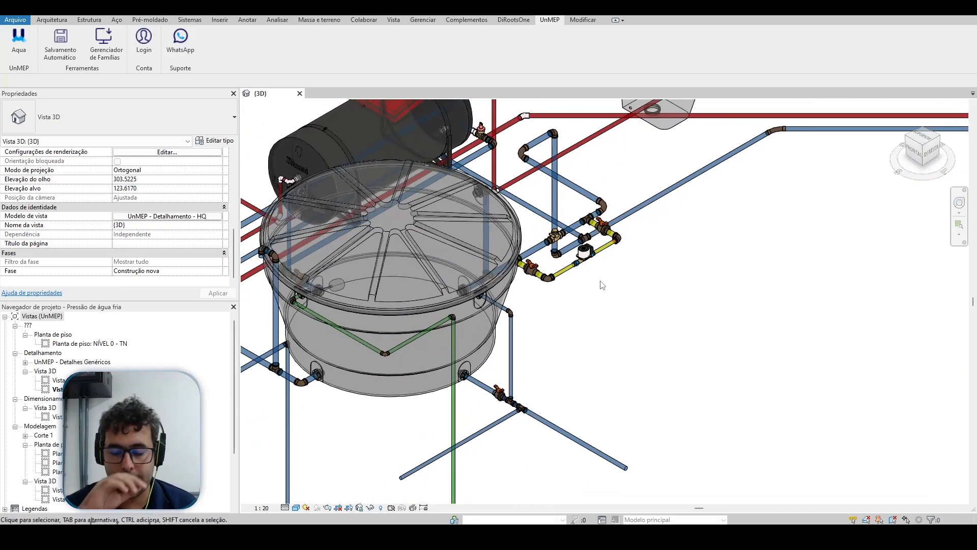
Step: Switch to the Medição individualizada project and inspect the water meter and pressurizer assemblies in the 3D - Modelagem view
{"action": "mouse_move", "coordinate": [429, 538]}
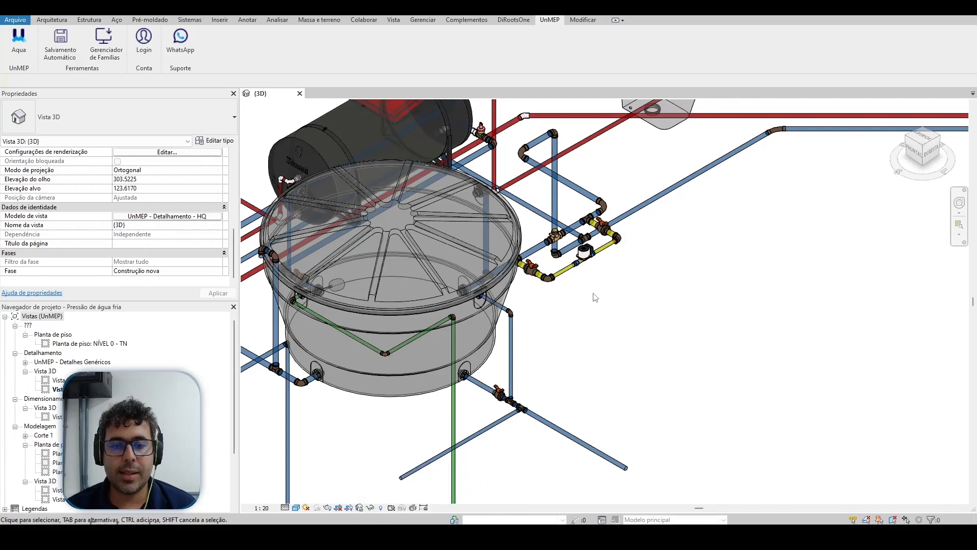
{"action": "scroll", "coordinate": [596, 298], "scroll_direction": "down", "scroll_amount": 5}
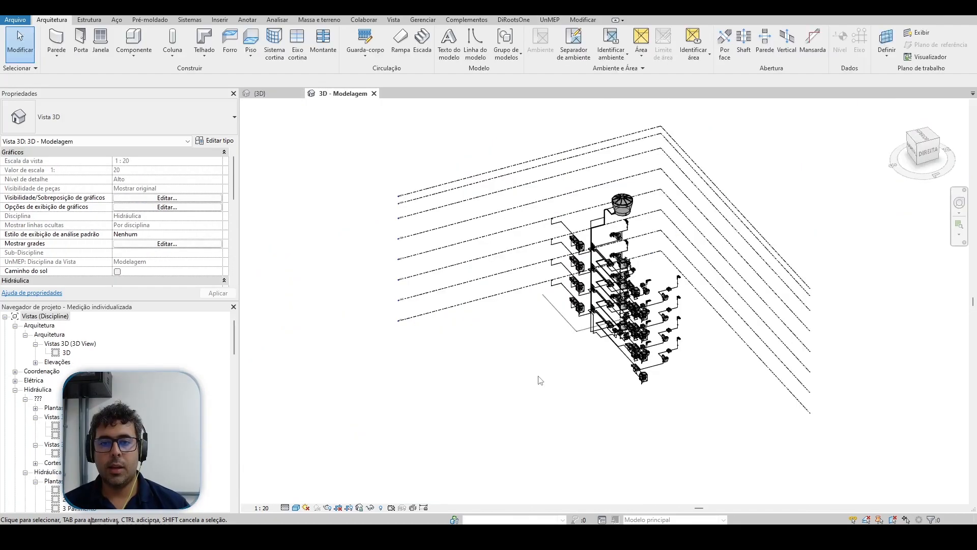
{"action": "scroll", "coordinate": [539, 378], "scroll_direction": "up", "scroll_amount": 5}
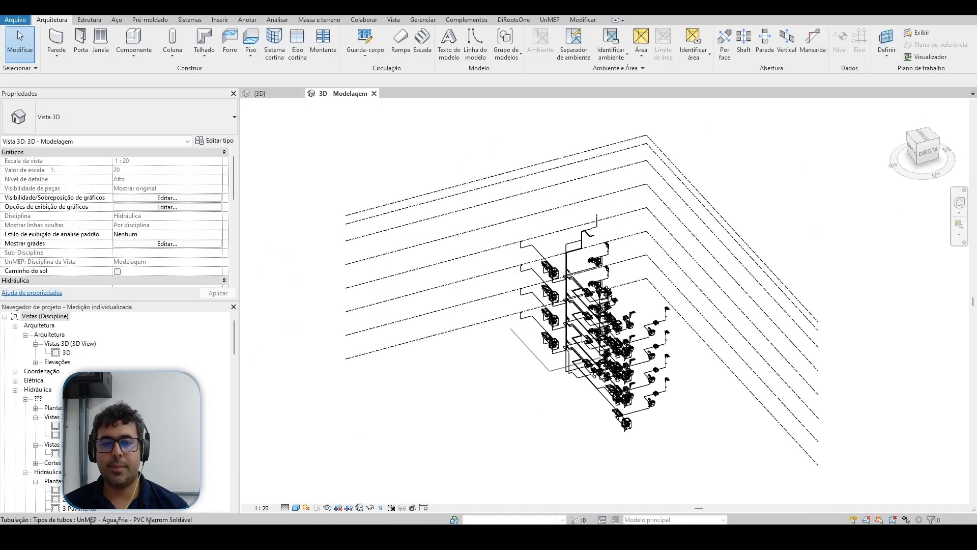
{"action": "scroll", "coordinate": [643, 291], "scroll_direction": "up", "scroll_amount": 8}
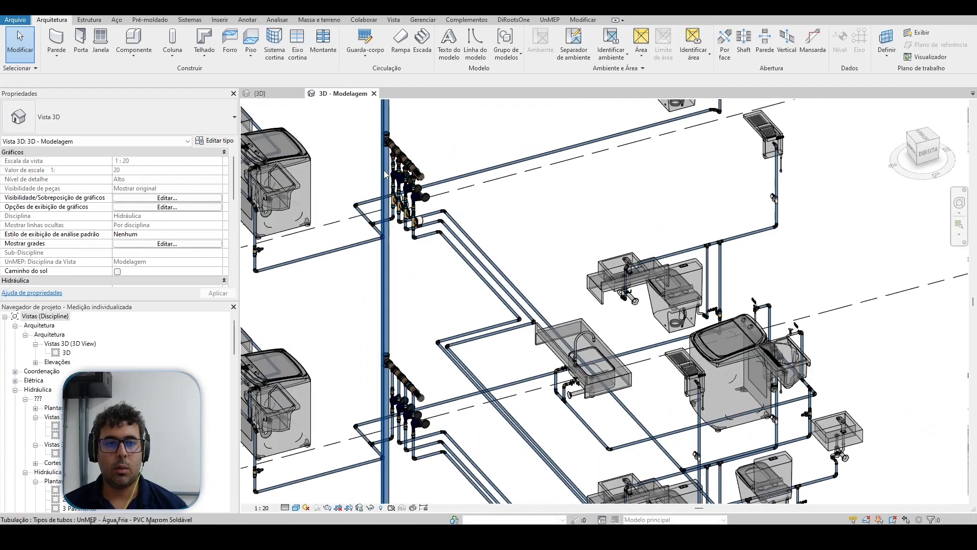
{"action": "scroll", "coordinate": [408, 204], "scroll_direction": "up", "scroll_amount": 2}
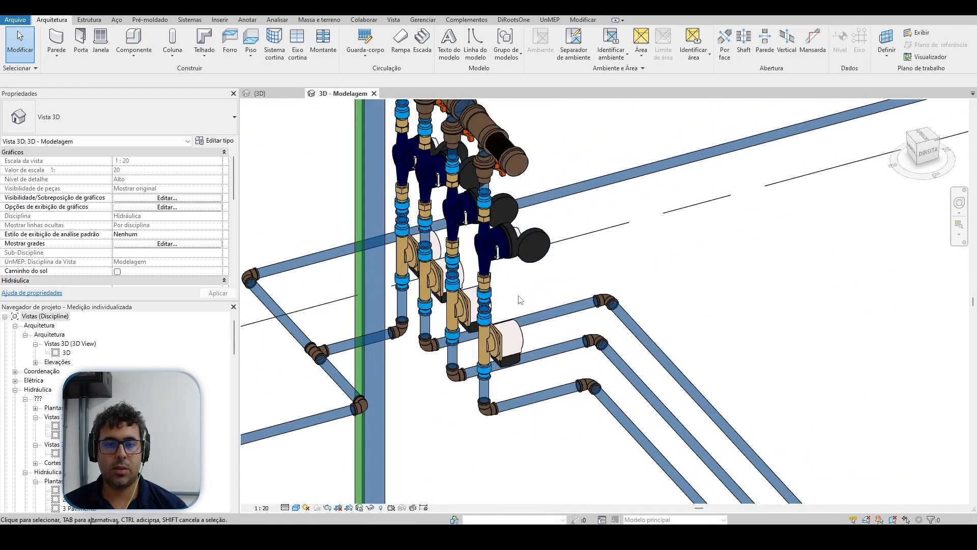
{"action": "scroll", "coordinate": [495, 355], "scroll_direction": "down", "scroll_amount": 5}
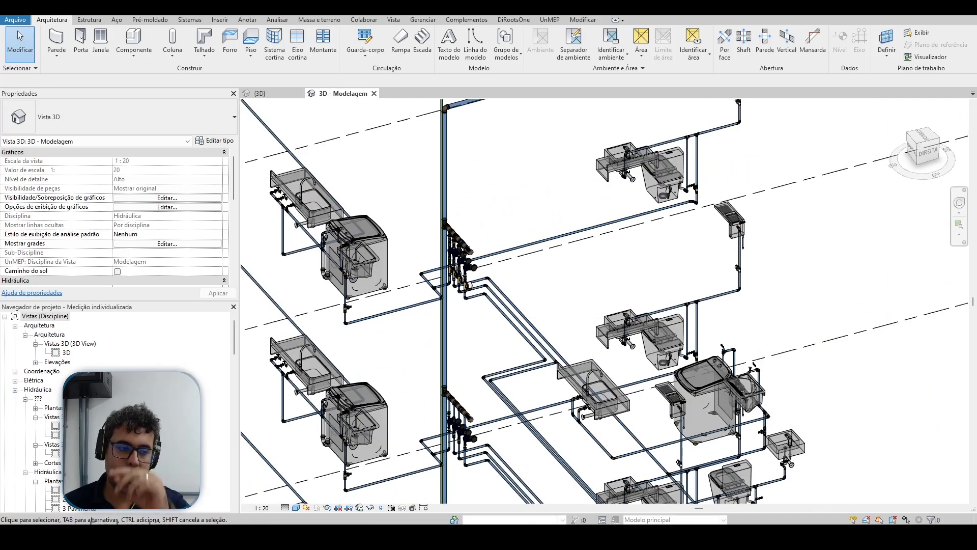
Step: Open the 5 Pavimento hydraulic floor plan and inspect the pipes running from the water tank
{"action": "scroll", "coordinate": [117, 408], "scroll_direction": "down", "scroll_amount": 3}
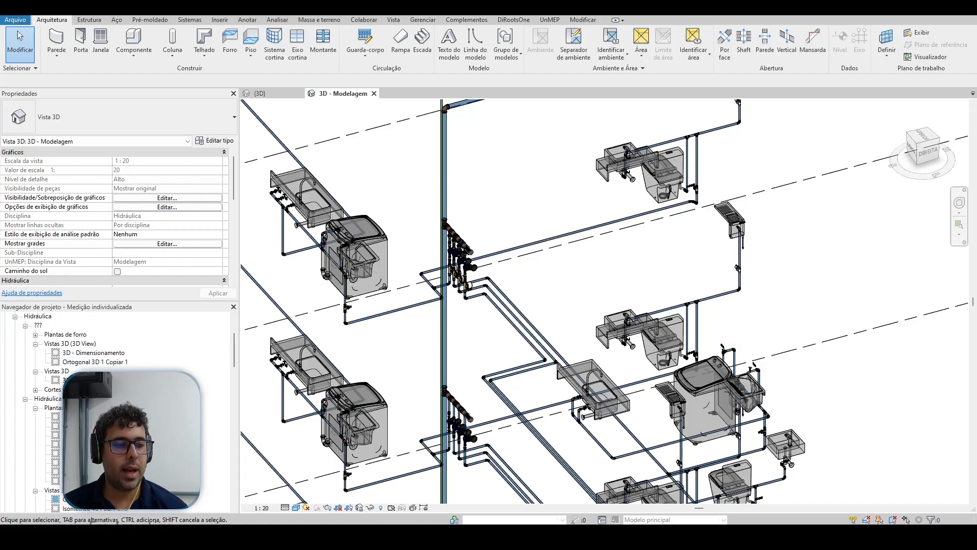
{"action": "double_click", "coordinate": [82, 453]}
{"action": "scroll", "coordinate": [560, 294], "scroll_direction": "up", "scroll_amount": 4}
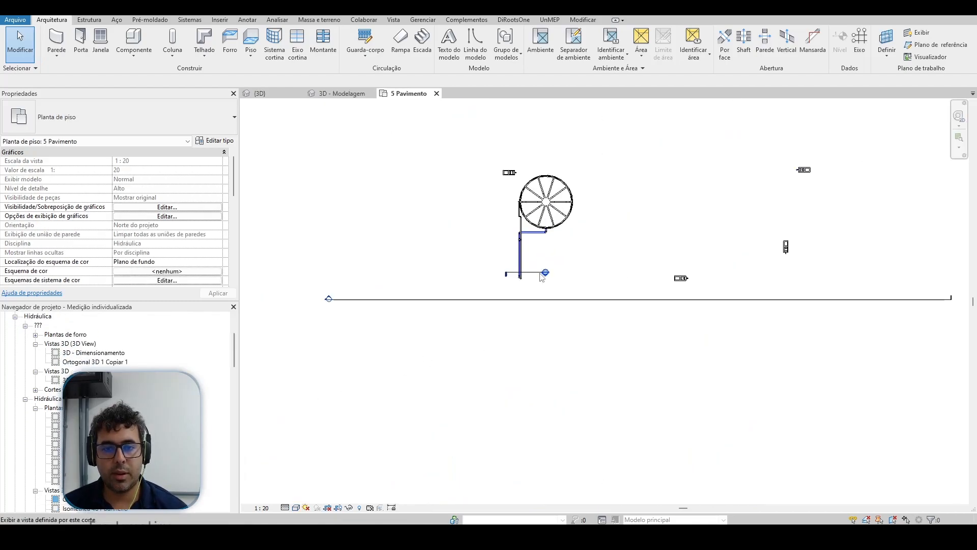
{"action": "scroll", "coordinate": [679, 277], "scroll_direction": "up", "scroll_amount": 2}
{"action": "scroll", "coordinate": [398, 230], "scroll_direction": "up", "scroll_amount": 1}
{"action": "scroll", "coordinate": [397, 232], "scroll_direction": "down", "scroll_amount": 1}
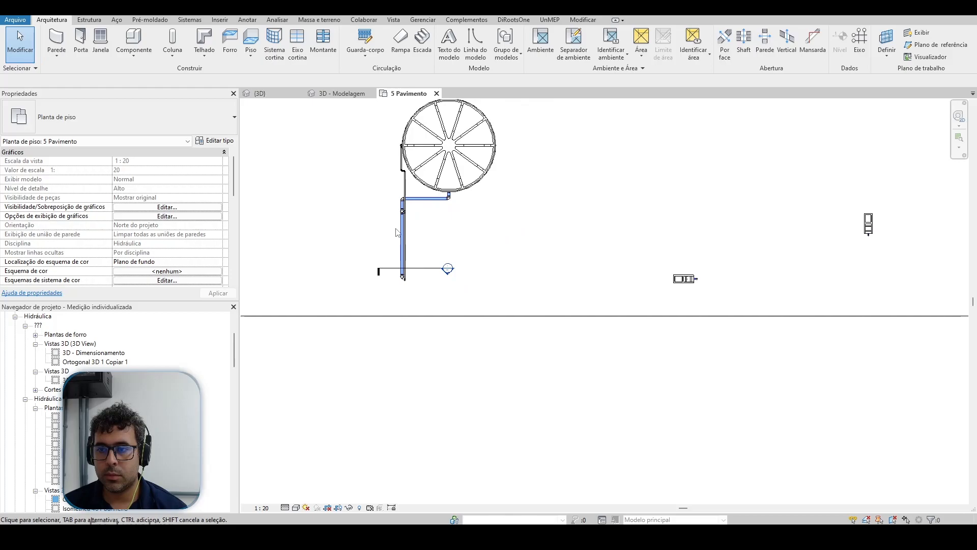
{"action": "scroll", "coordinate": [397, 232], "scroll_direction": "down", "scroll_amount": 1}
Step: Open the 4 Pavimento floor plan, flip the section at the water meter manifold and review its properties
{"action": "double_click", "coordinate": [82, 444]}
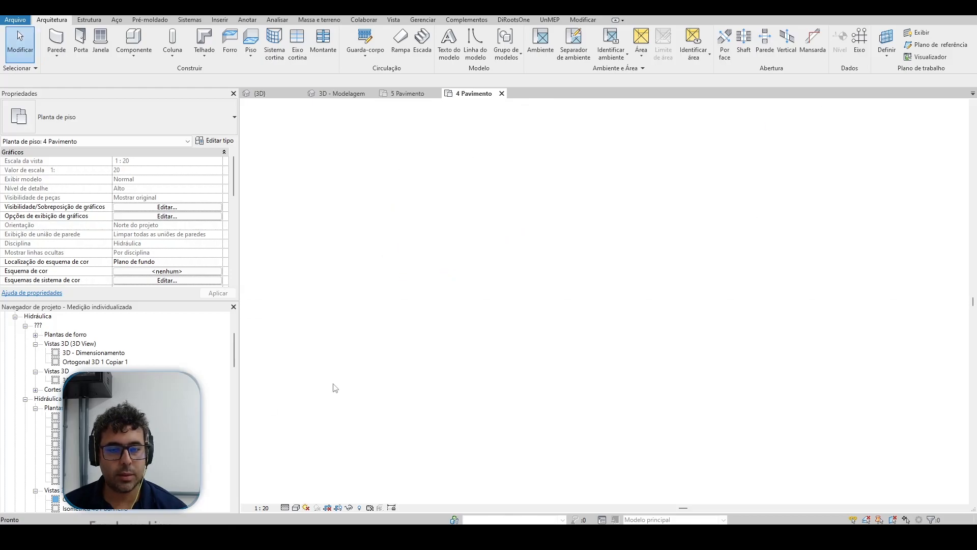
{"action": "scroll", "coordinate": [419, 255], "scroll_direction": "up", "scroll_amount": 4}
{"action": "scroll", "coordinate": [419, 259], "scroll_direction": "up", "scroll_amount": 2}
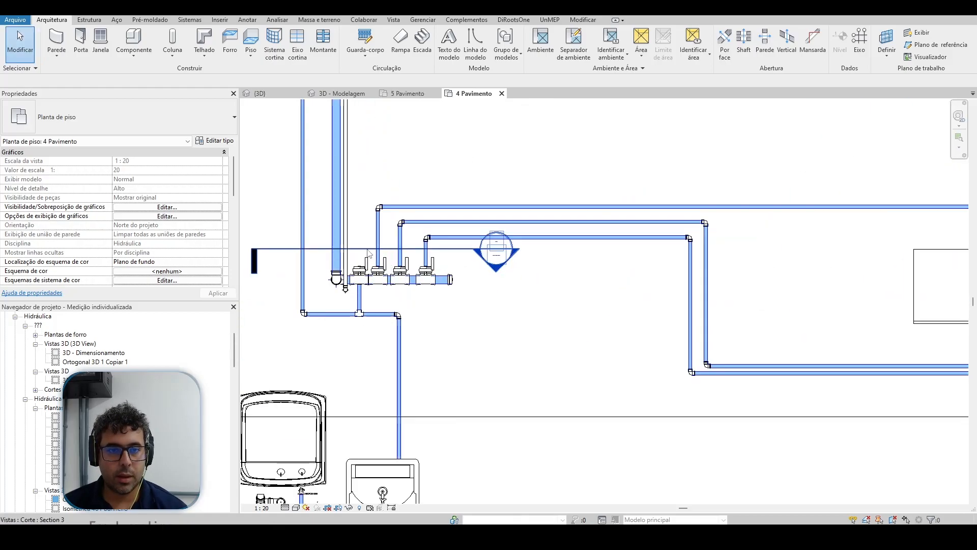
{"action": "left_click", "coordinate": [448, 249]}
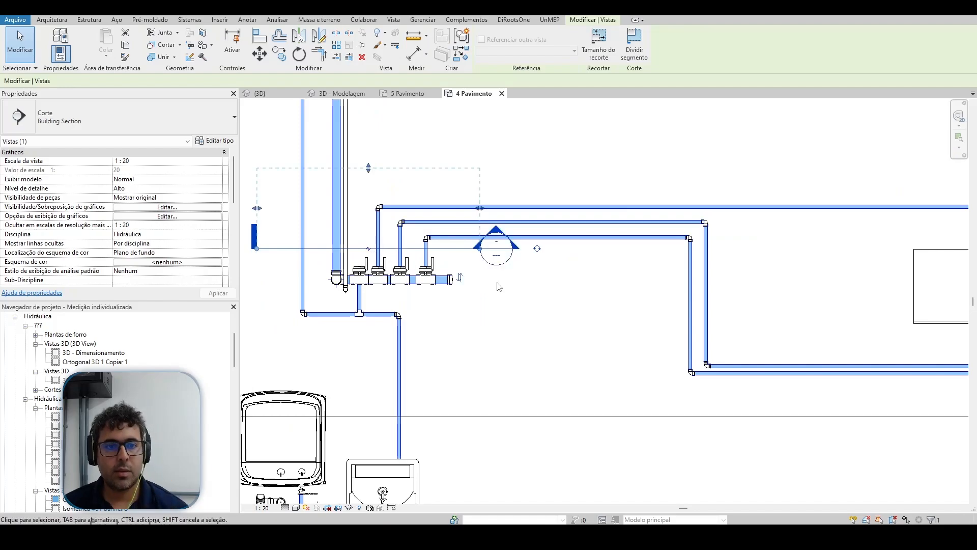
{"action": "scroll", "coordinate": [500, 284], "scroll_direction": "down", "scroll_amount": 5}
{"action": "scroll", "coordinate": [89, 185], "scroll_direction": "down", "scroll_amount": 5}
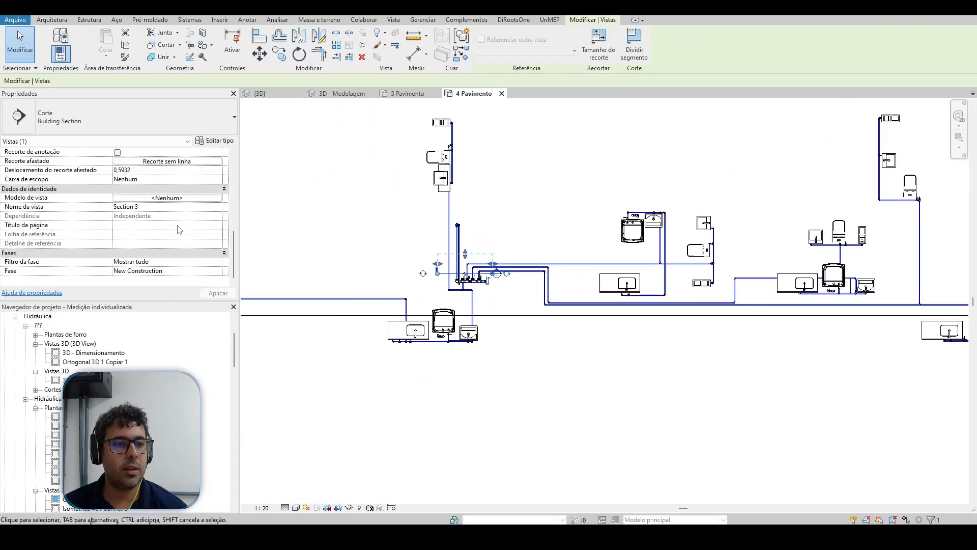
{"action": "key", "text": "Escape"}
Step: Try to apply the UnMEP - Modelagem view template to the 4 Pavimento floor plan
{"action": "left_click", "coordinate": [393, 20]}
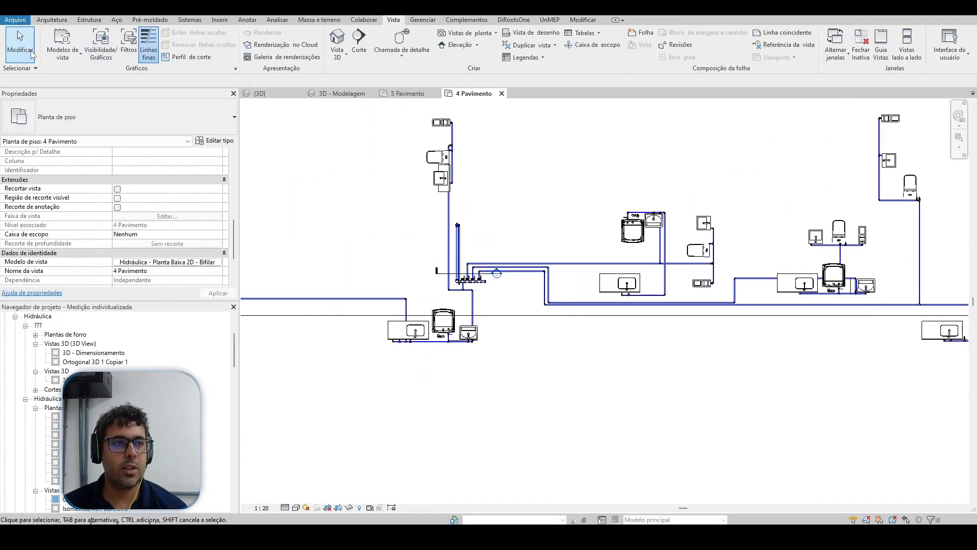
{"action": "left_click", "coordinate": [62, 51]}
{"action": "left_click", "coordinate": [69, 79]}
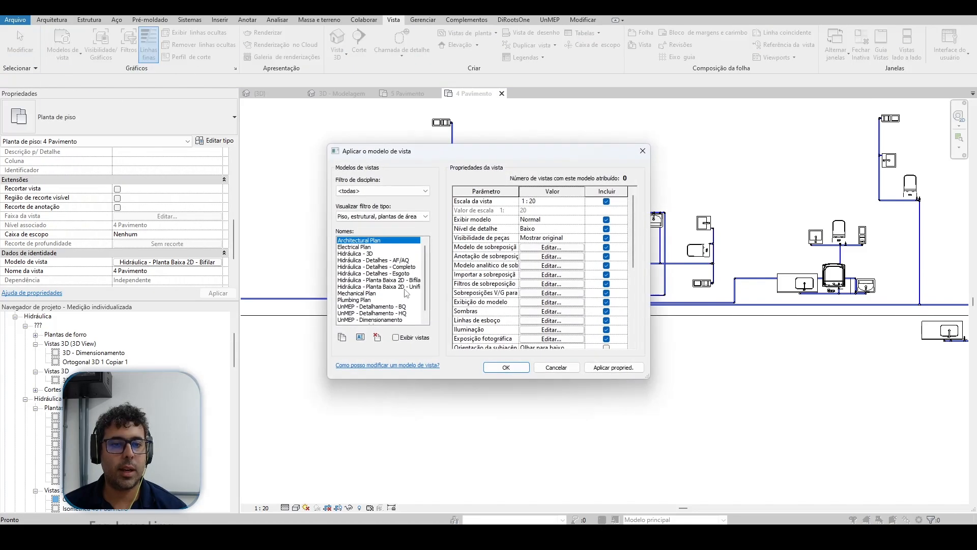
{"action": "left_click", "coordinate": [361, 321]}
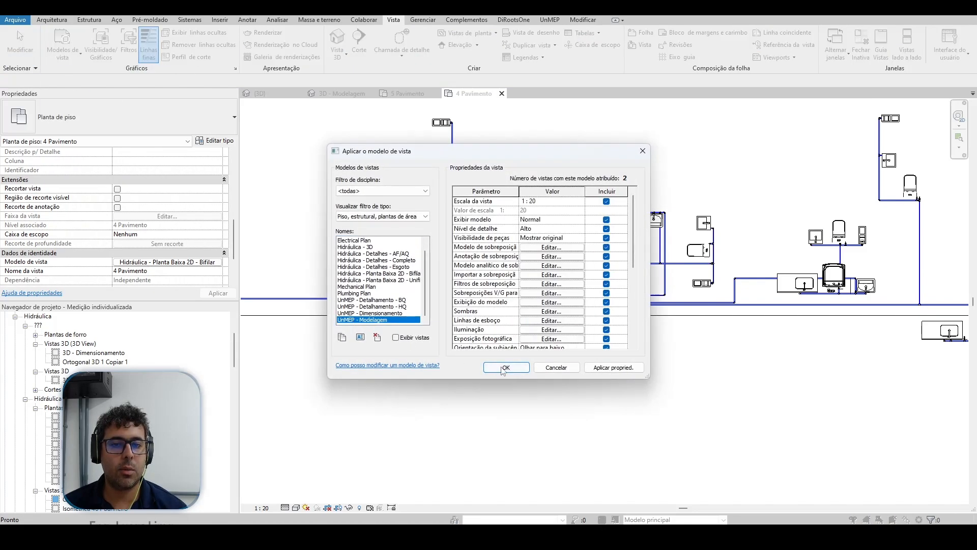
{"action": "left_click", "coordinate": [489, 366]}
{"action": "left_click", "coordinate": [512, 291]}
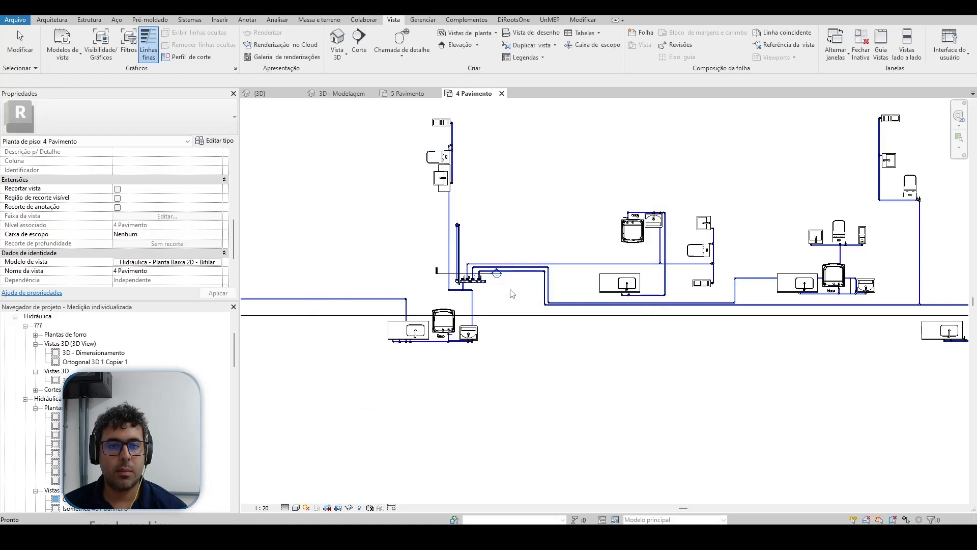
Step: Set the 4 Pavimento plan's assigned view template to <Nenhum> and apply the UnMEP - Modelagem template's properties
{"action": "left_click", "coordinate": [168, 262]}
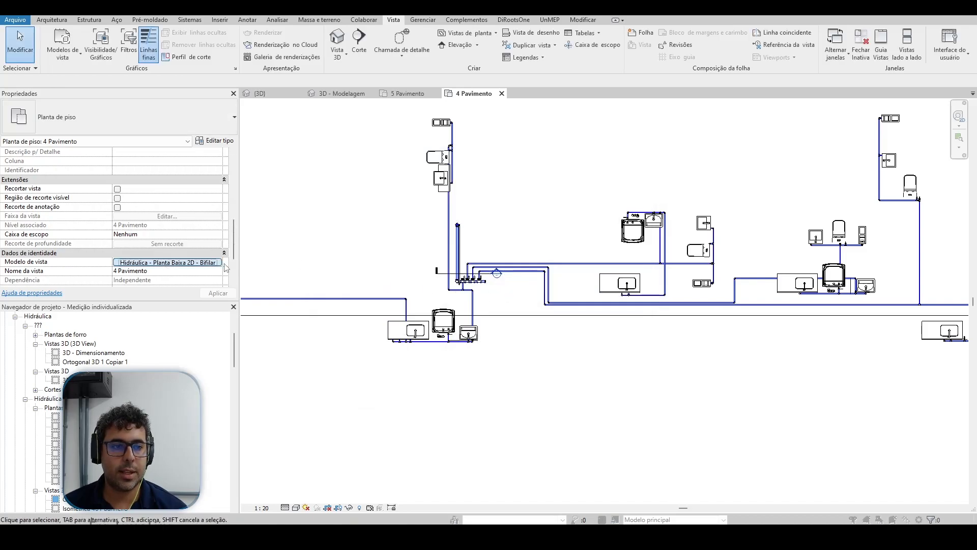
{"action": "left_click", "coordinate": [356, 240]}
{"action": "left_click", "coordinate": [506, 367]}
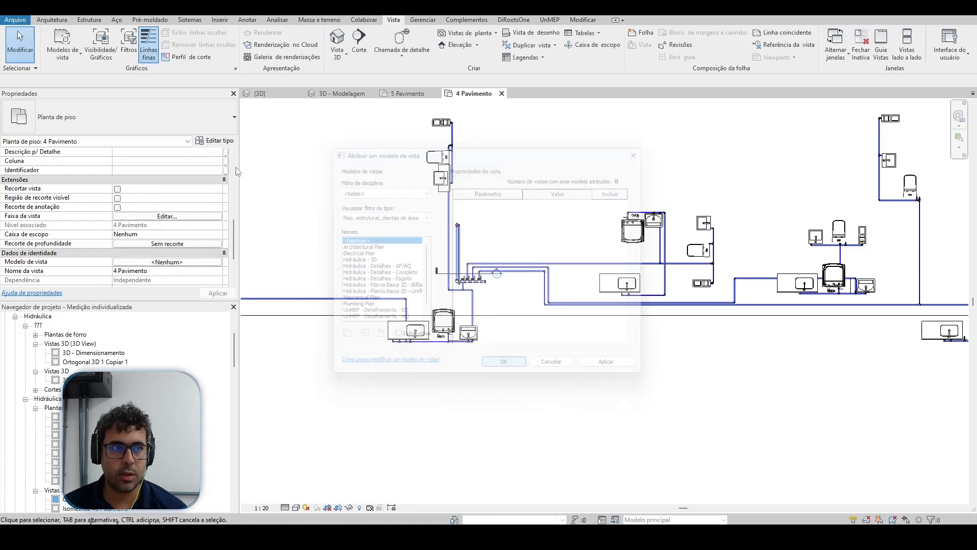
{"action": "left_click", "coordinate": [62, 45]}
{"action": "left_click", "coordinate": [75, 75]}
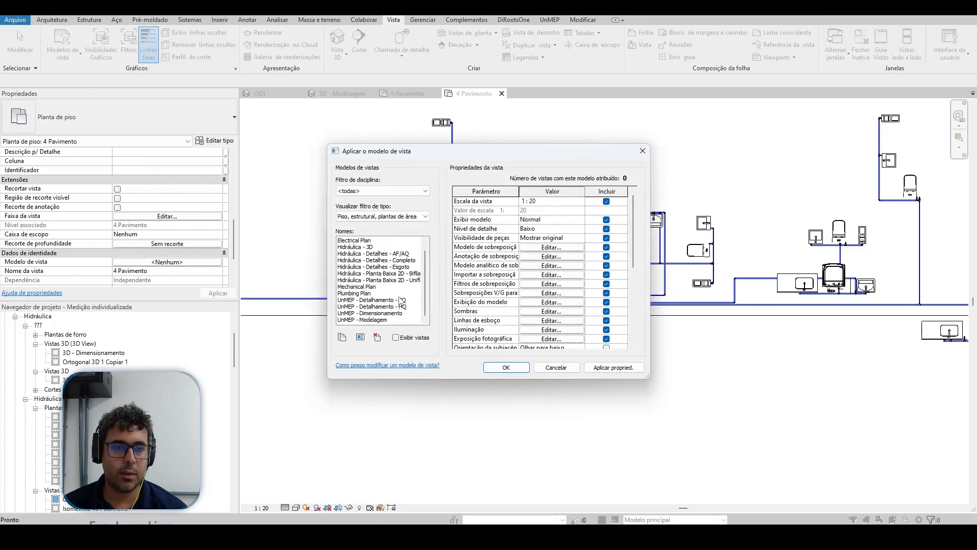
{"action": "left_click", "coordinate": [364, 320]}
{"action": "left_click", "coordinate": [488, 369]}
Step: Flip Section 3 to face the water meter manifold in the 4 Pavimento plan and go to its view
{"action": "scroll", "coordinate": [468, 301], "scroll_direction": "up", "scroll_amount": 6}
{"action": "left_click", "coordinate": [434, 254]}
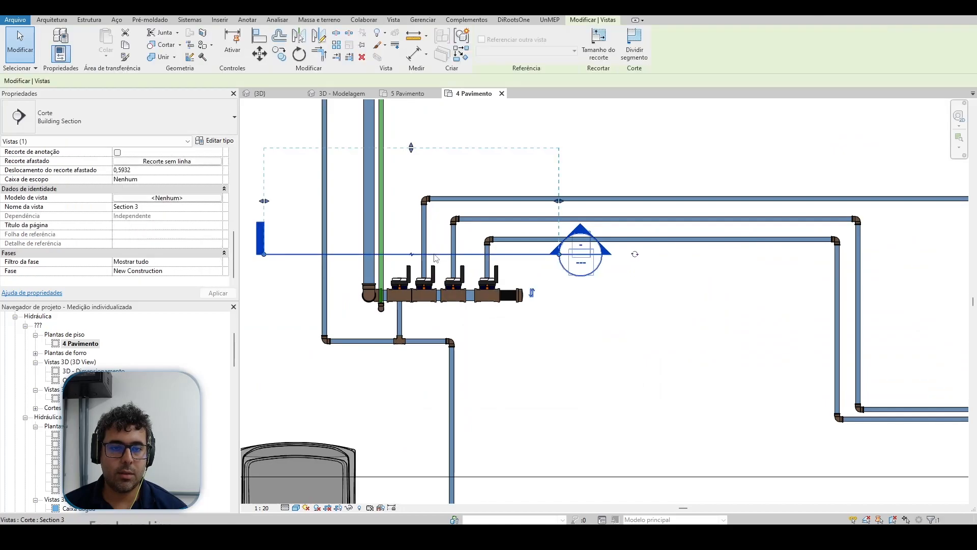
{"action": "scroll", "coordinate": [434, 254], "scroll_direction": "up", "scroll_amount": 2}
{"action": "scroll", "coordinate": [436, 255], "scroll_direction": "down", "scroll_amount": 2}
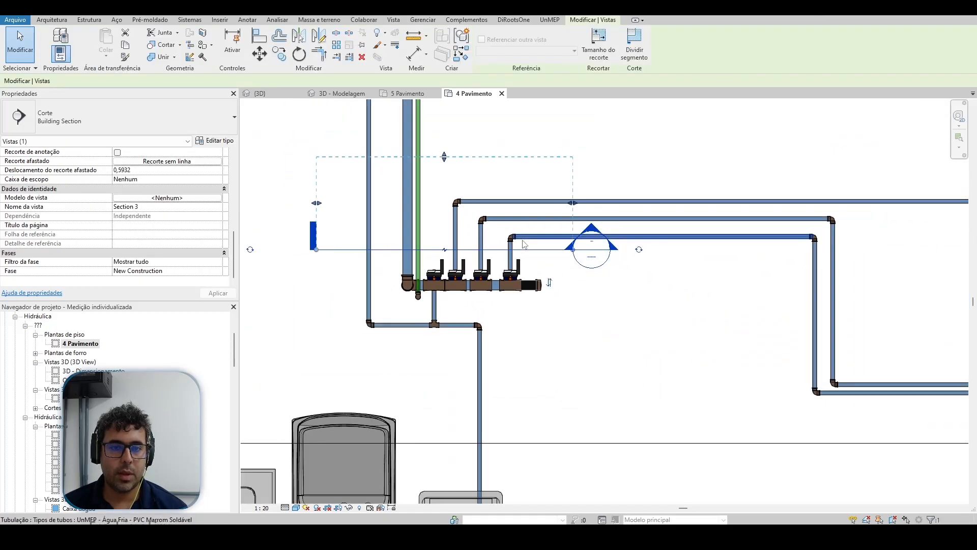
{"action": "left_click", "coordinate": [551, 279]}
{"action": "right_click", "coordinate": [504, 250]}
{"action": "left_click", "coordinate": [520, 283]}
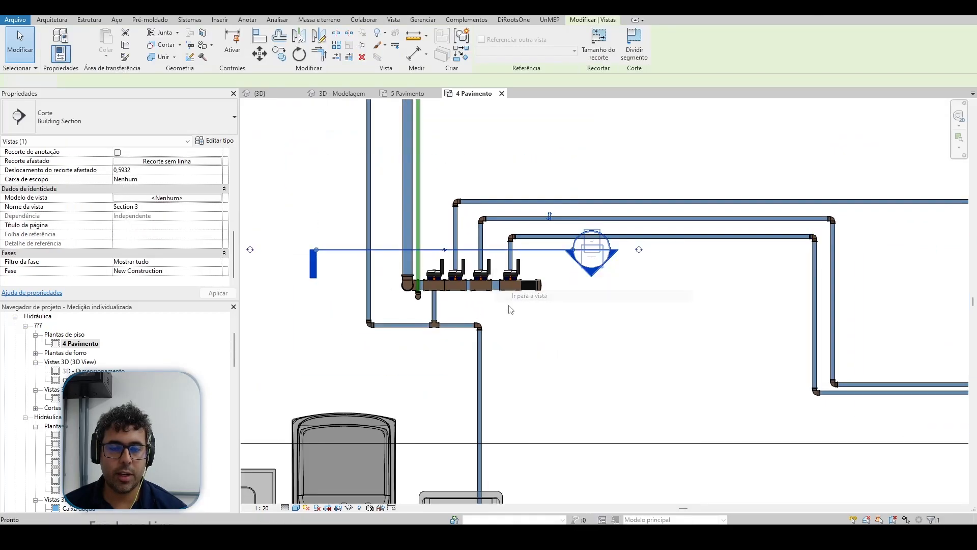
Step: Select the Rowa RW-15 pressurizer on the second branch in Section 3 and examine its analysis results
{"action": "scroll", "coordinate": [608, 229], "scroll_direction": "up", "scroll_amount": 8}
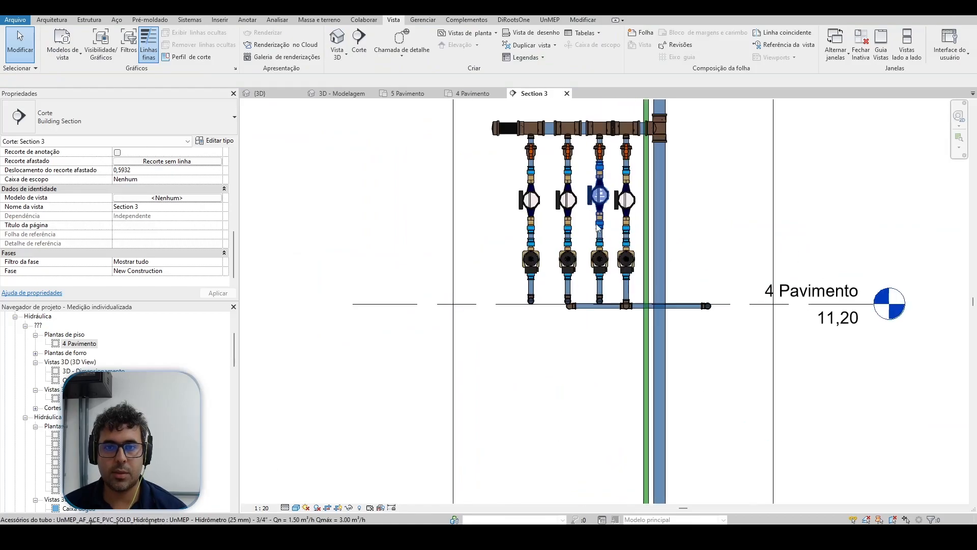
{"action": "left_click", "coordinate": [548, 179]}
{"action": "key", "text": "Escape"}
{"action": "left_click", "coordinate": [560, 282]}
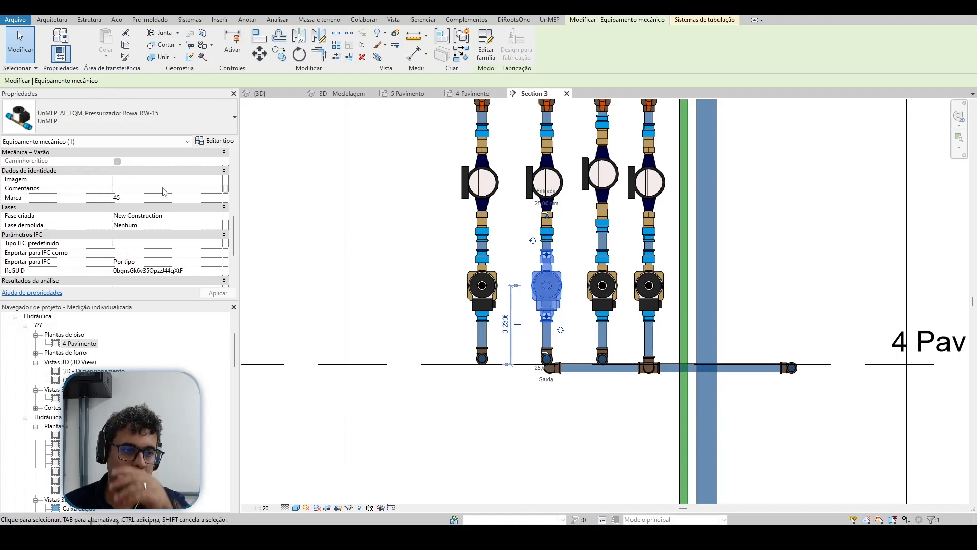
{"action": "scroll", "coordinate": [164, 191], "scroll_direction": "down", "scroll_amount": 3}
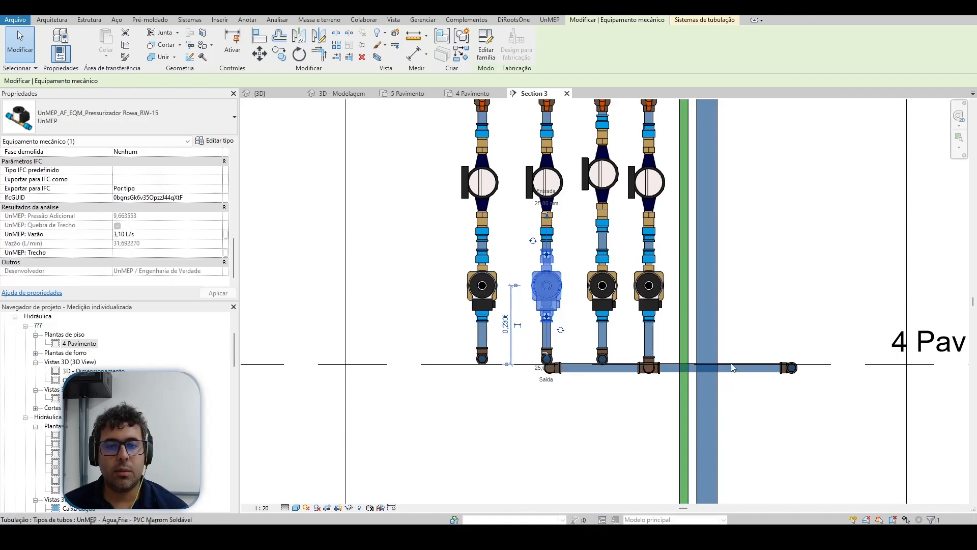
Step: Examine the flow, velocity and head-loss data of the pipe directly below the second branch's pressurizer in Section 3
{"action": "scroll", "coordinate": [471, 293], "scroll_direction": "up", "scroll_amount": 2}
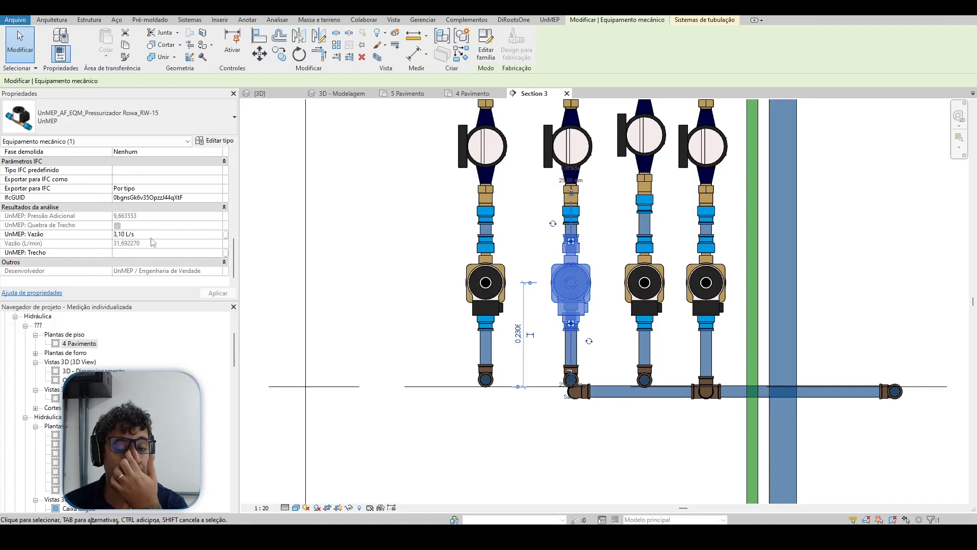
{"action": "scroll", "coordinate": [527, 380], "scroll_direction": "up", "scroll_amount": 2}
{"action": "key", "text": "Escape"}
{"action": "left_click", "coordinate": [585, 341]}
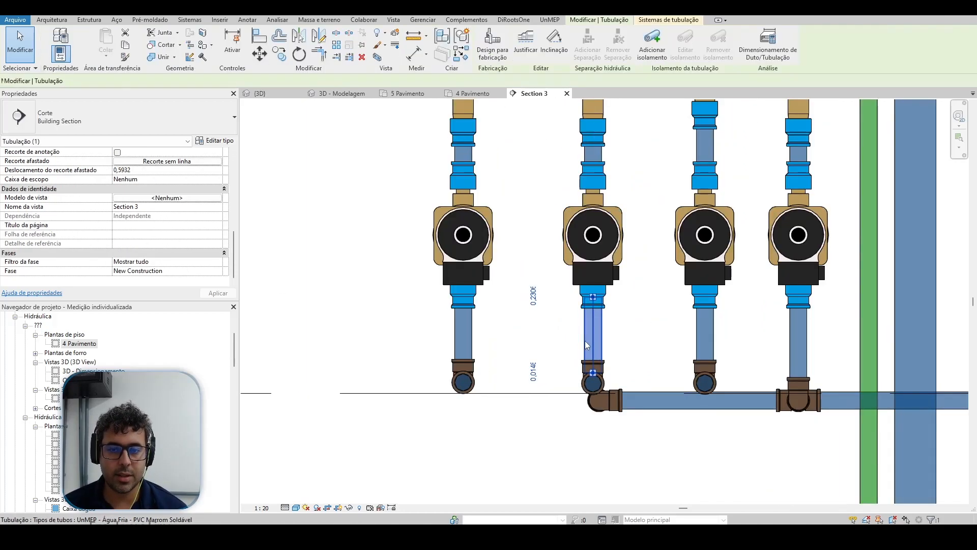
{"action": "scroll", "coordinate": [141, 197], "scroll_direction": "down", "scroll_amount": 4}
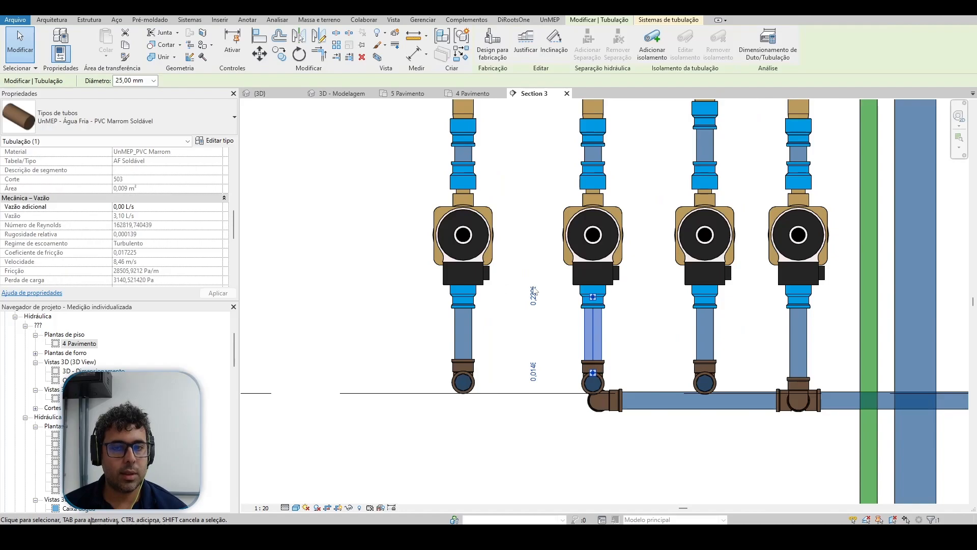
Step: Review the UnMEP: Pressão Adicional and UnMEP: Vazão results of the second branch's Rowa RW-15 pressurizer
{"action": "key", "text": "Escape"}
{"action": "left_click", "coordinate": [581, 262]}
{"action": "scroll", "coordinate": [162, 253], "scroll_direction": "down", "scroll_amount": 4}
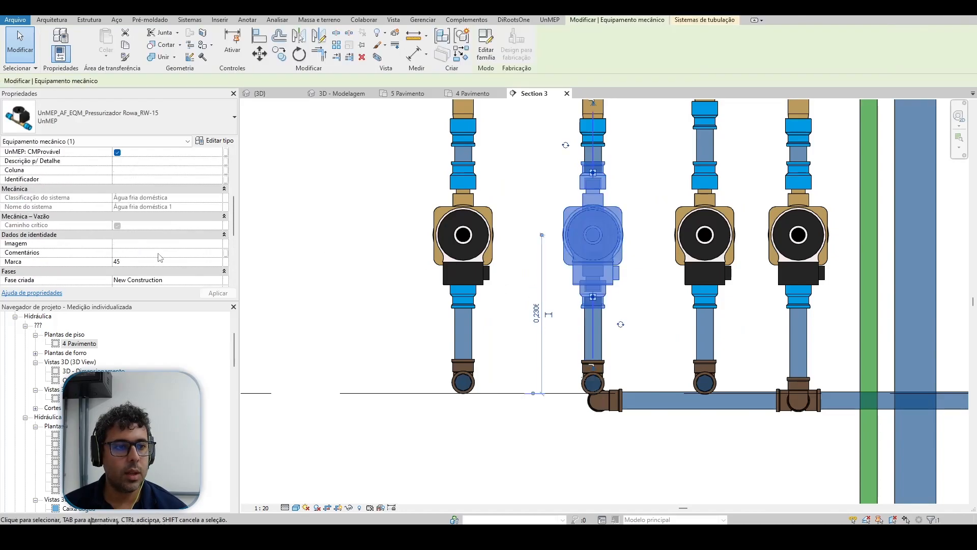
{"action": "scroll", "coordinate": [162, 253], "scroll_direction": "down", "scroll_amount": 3}
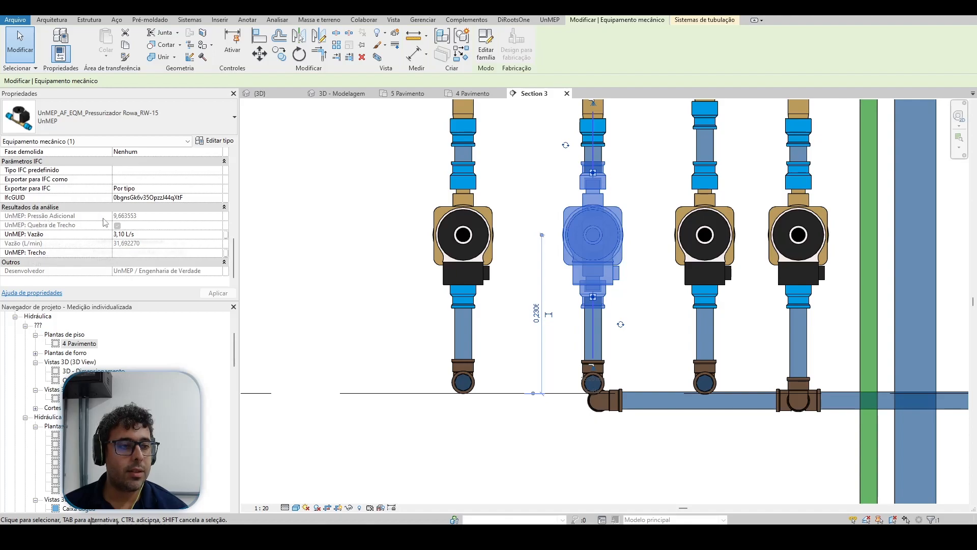
{"action": "key", "text": "Escape"}
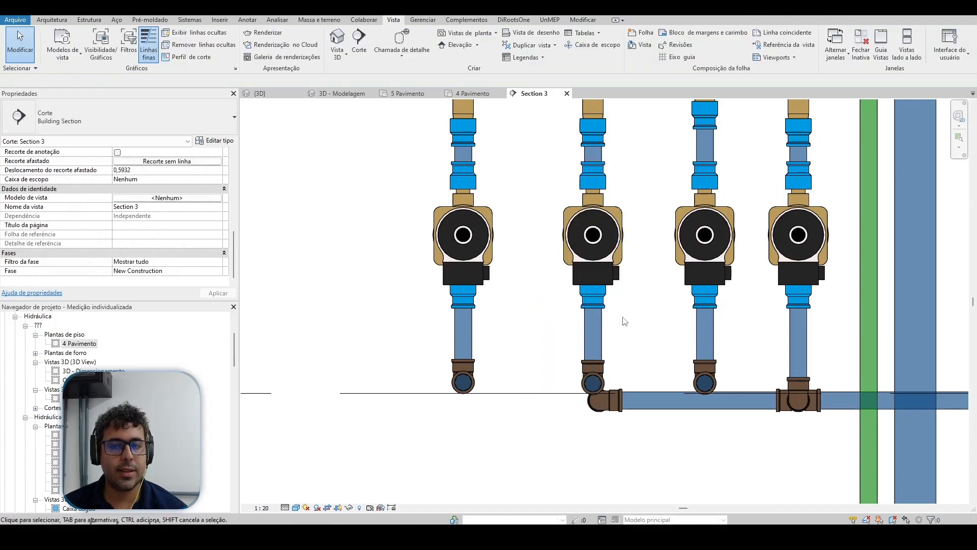
{"action": "left_click", "coordinate": [610, 264]}
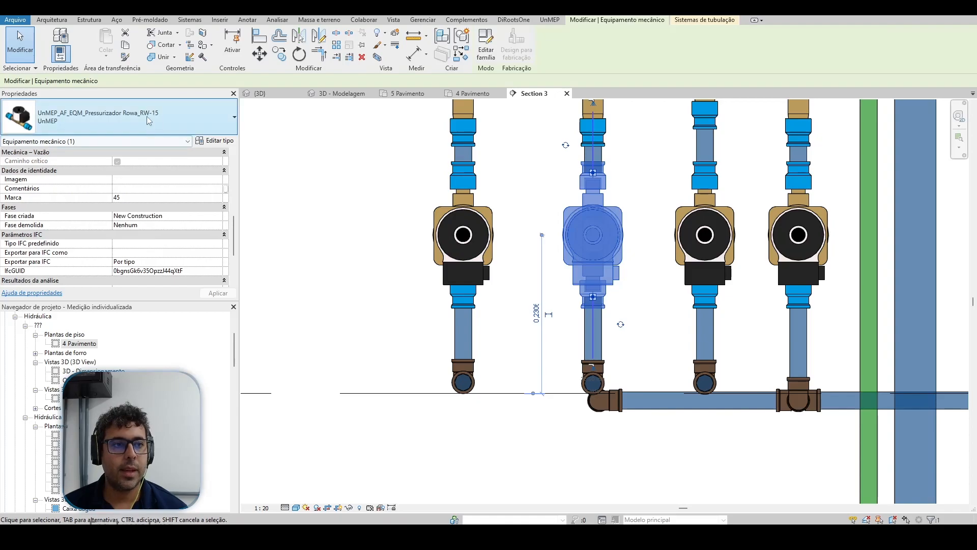
{"action": "scroll", "coordinate": [538, 238], "scroll_direction": "down", "scroll_amount": 2}
{"action": "key", "text": "Escape"}
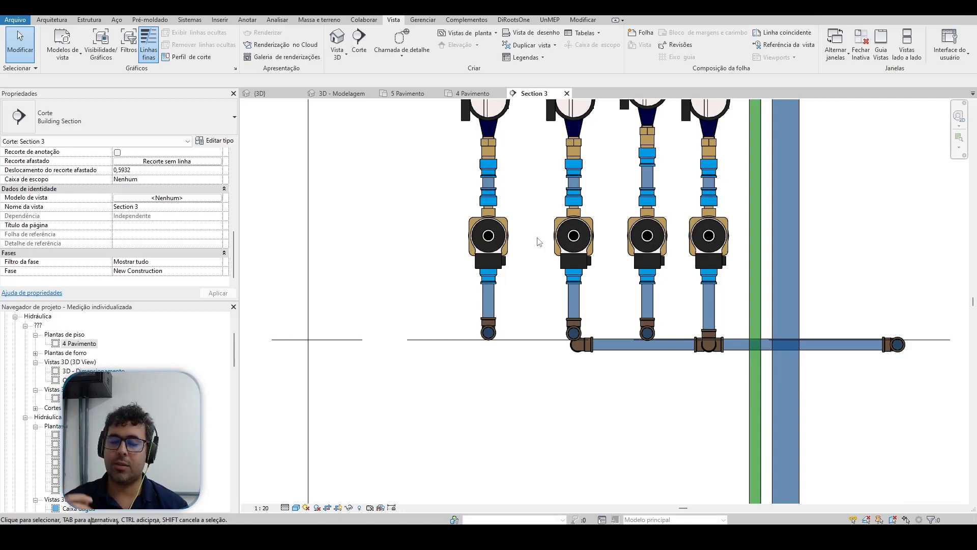
{"action": "left_click", "coordinate": [559, 250]}
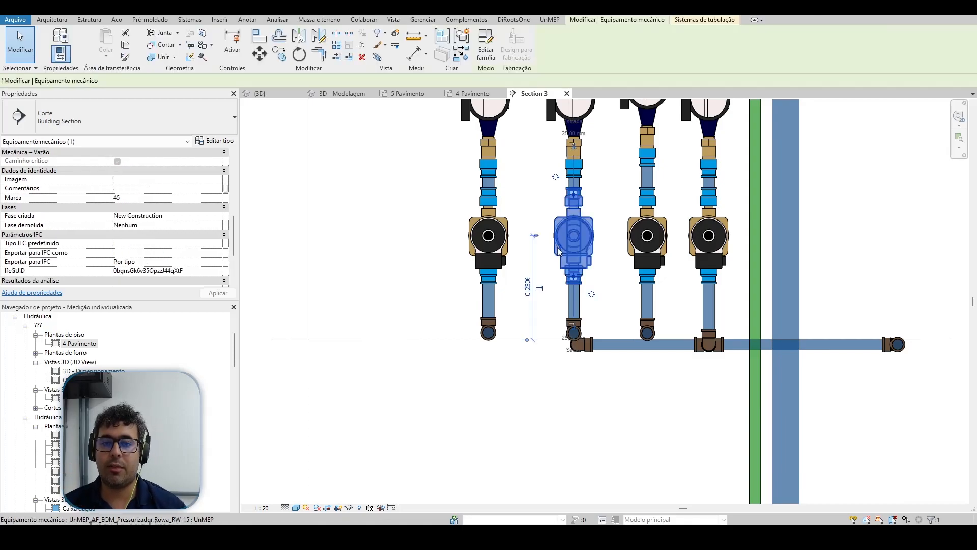
{"action": "key", "text": "Escape"}
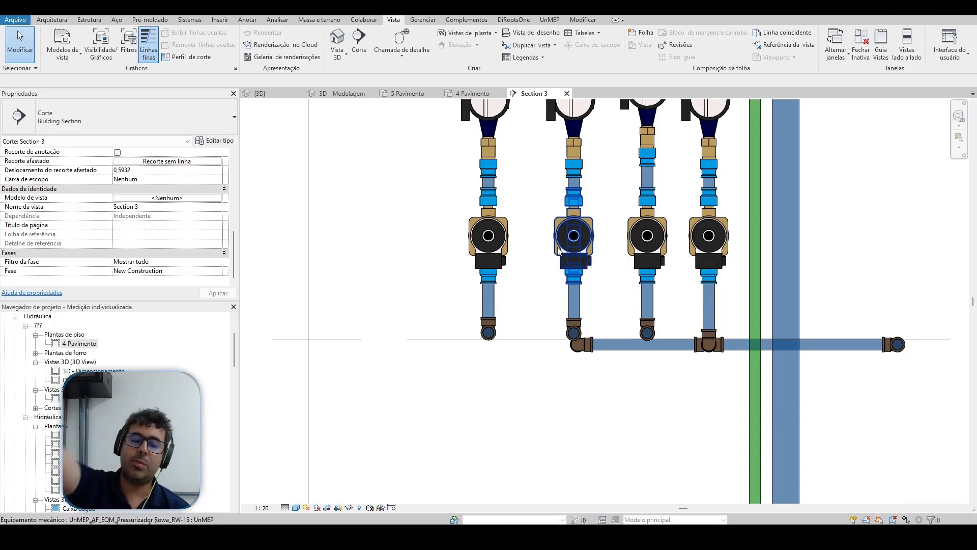
{"action": "left_click", "coordinate": [559, 250]}
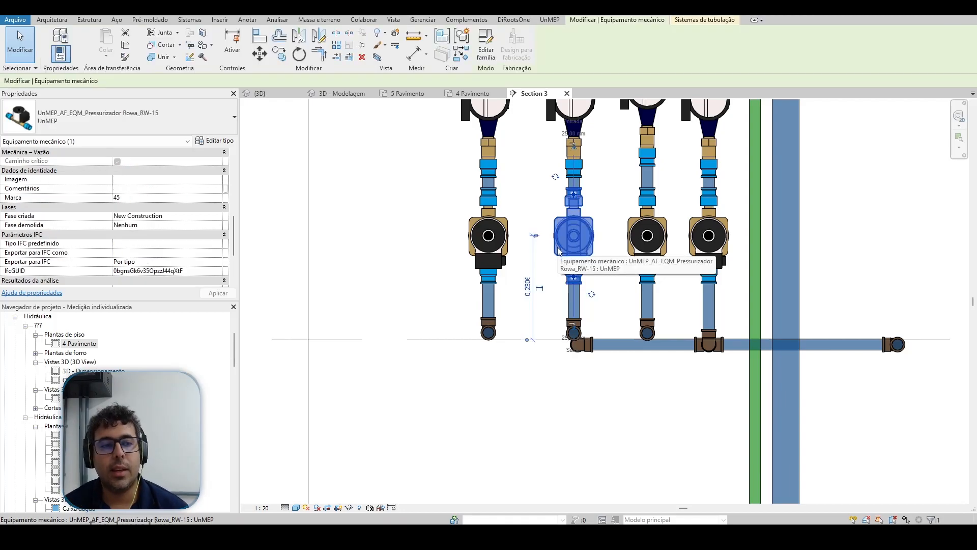
{"action": "scroll", "coordinate": [558, 250], "scroll_direction": "down", "scroll_amount": 3}
{"action": "scroll", "coordinate": [46, 237], "scroll_direction": "down", "scroll_amount": 3}
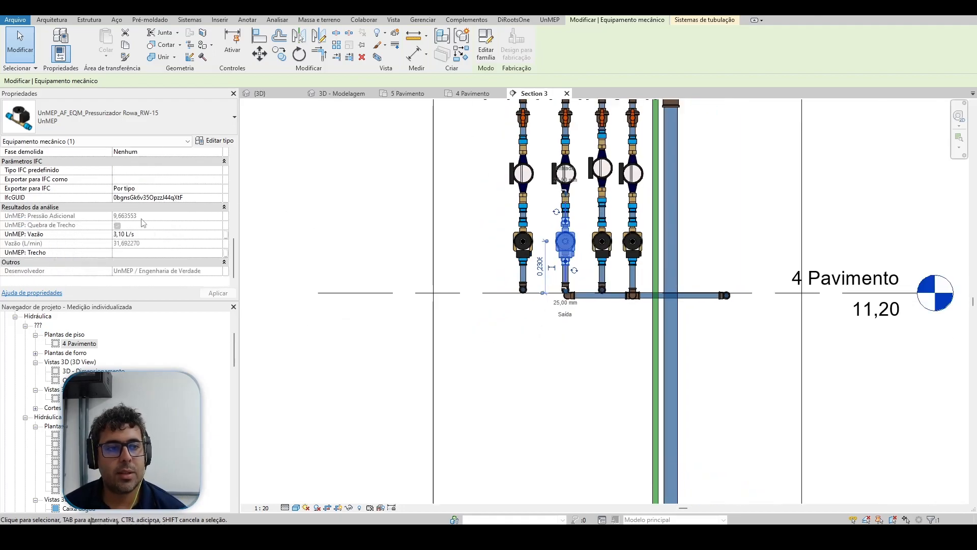
{"action": "scroll", "coordinate": [554, 251], "scroll_direction": "up", "scroll_amount": 4}
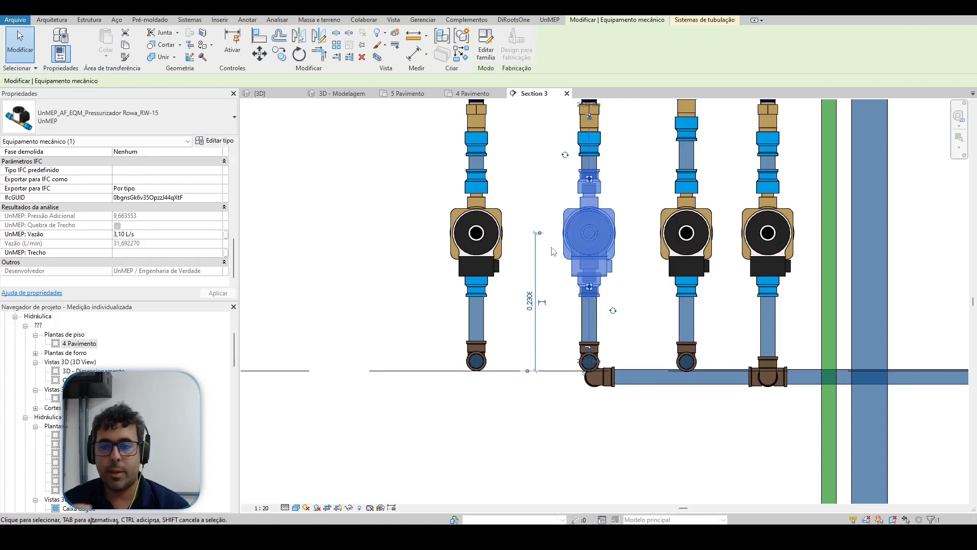
{"action": "key", "text": "c"}
{"action": "key", "text": "s"}
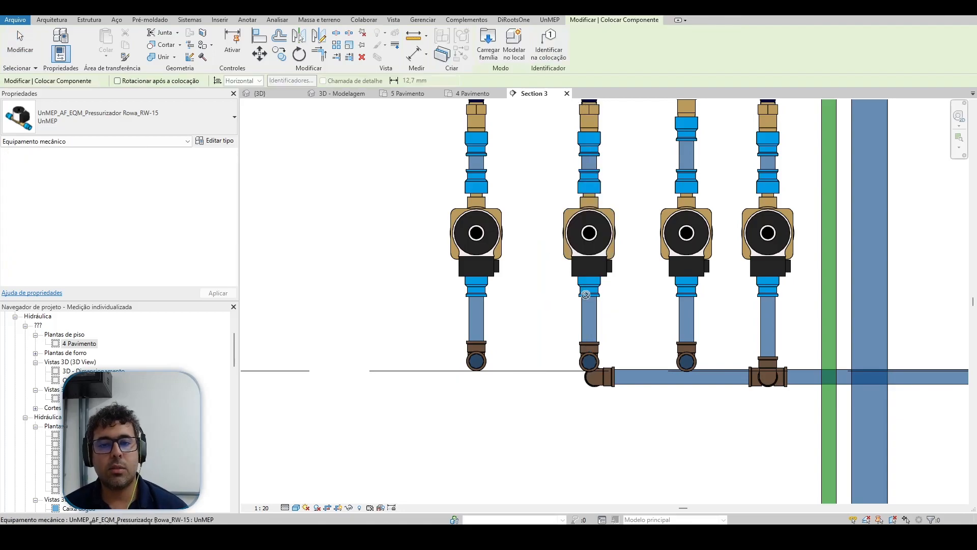
{"action": "scroll", "coordinate": [590, 308], "scroll_direction": "down", "scroll_amount": 2}
{"action": "key", "text": "Escape"}
Step: Change the first branch's pressurizer in Section 3 to the UnMEP type of UnMEP_AF_EQM_Pressurizador Genérico
{"action": "left_click", "coordinate": [506, 267]}
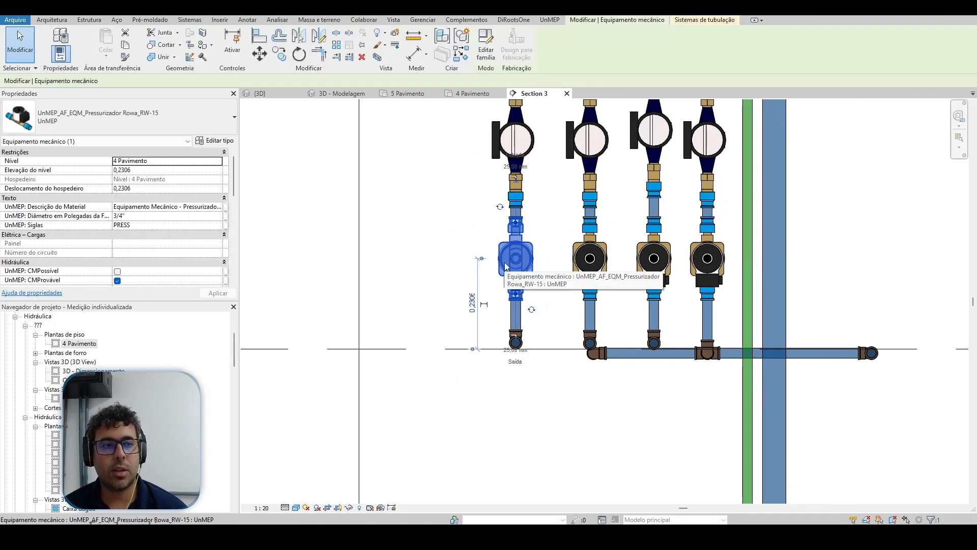
{"action": "left_click", "coordinate": [175, 125]}
{"action": "scroll", "coordinate": [163, 214], "scroll_direction": "up", "scroll_amount": 5}
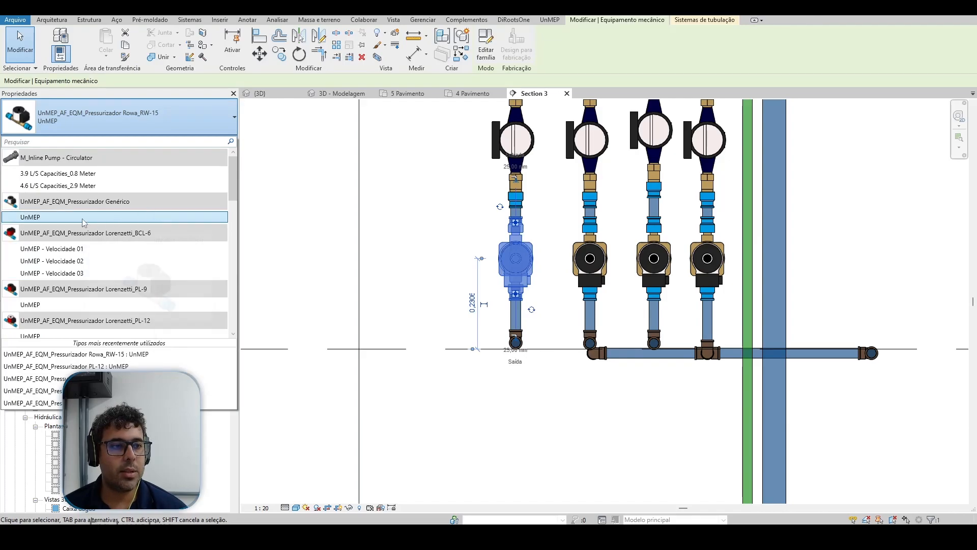
{"action": "left_click", "coordinate": [151, 217]}
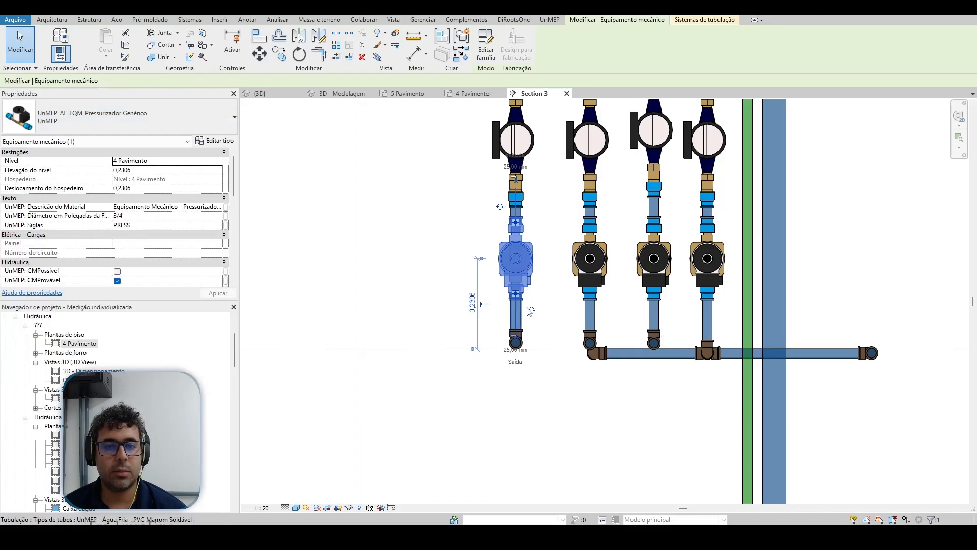
{"action": "key", "text": "Escape"}
Step: Set the UnMEP: Pressão Adicional of the first branch's generic pressurizer to 12
{"action": "left_click", "coordinate": [528, 265]}
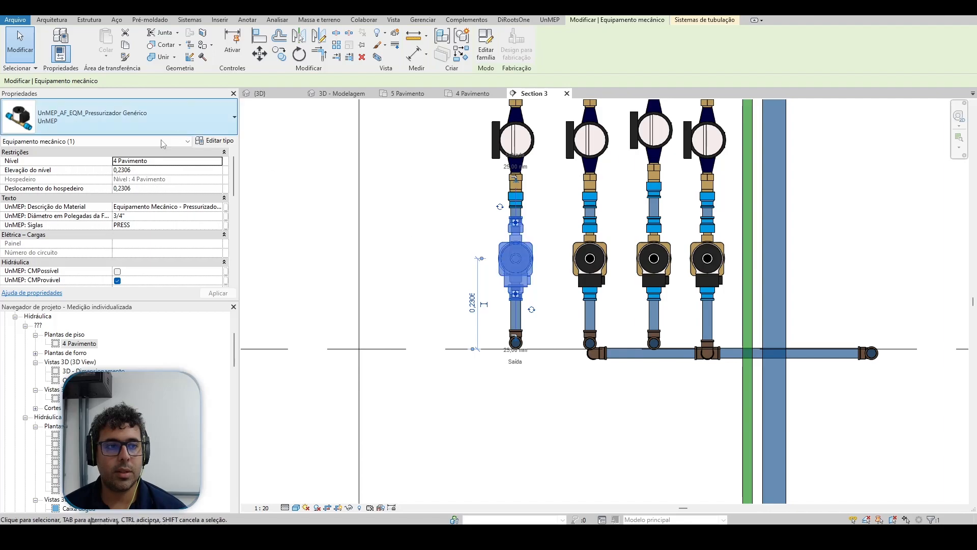
{"action": "scroll", "coordinate": [149, 235], "scroll_direction": "down", "scroll_amount": 10}
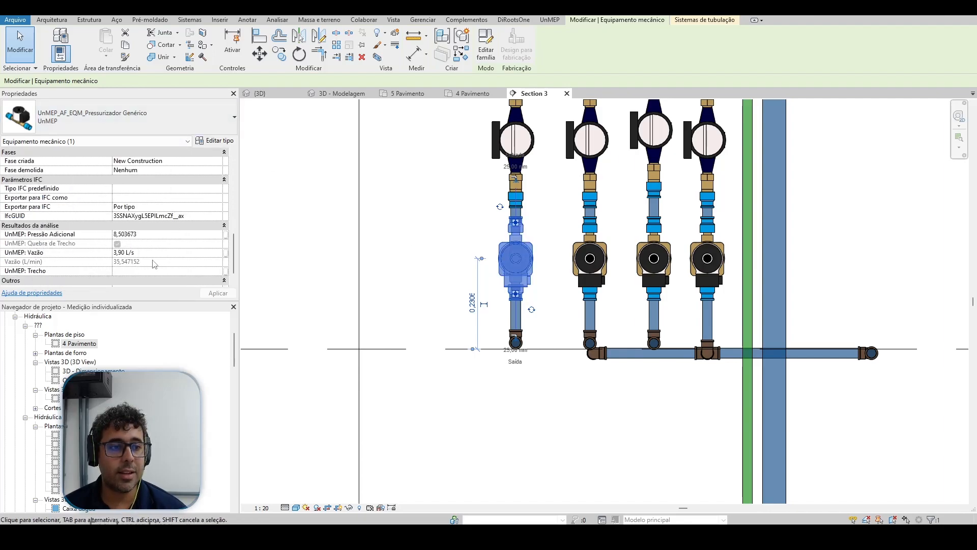
{"action": "left_click", "coordinate": [139, 234]}
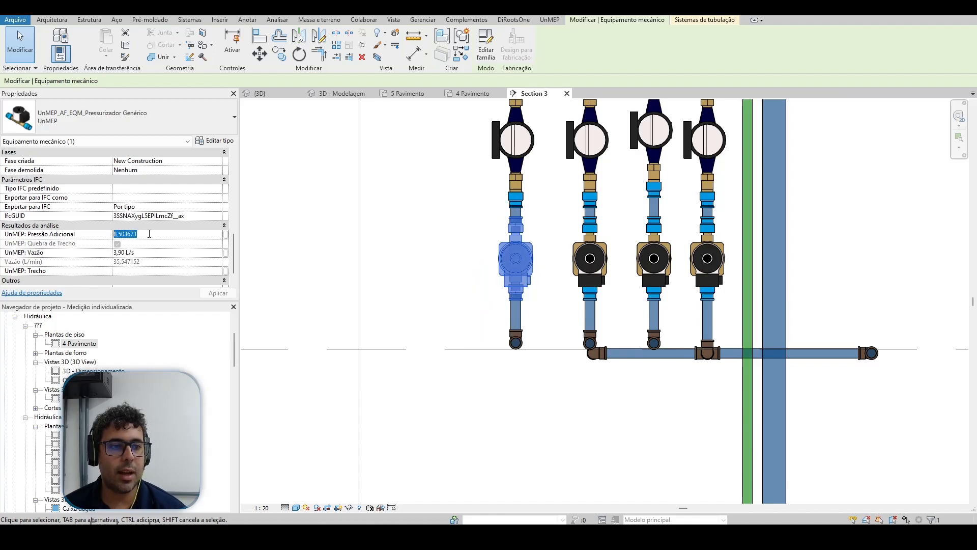
{"action": "left_click_drag", "start_coordinate": [149, 234], "coordinate": [113, 235]}
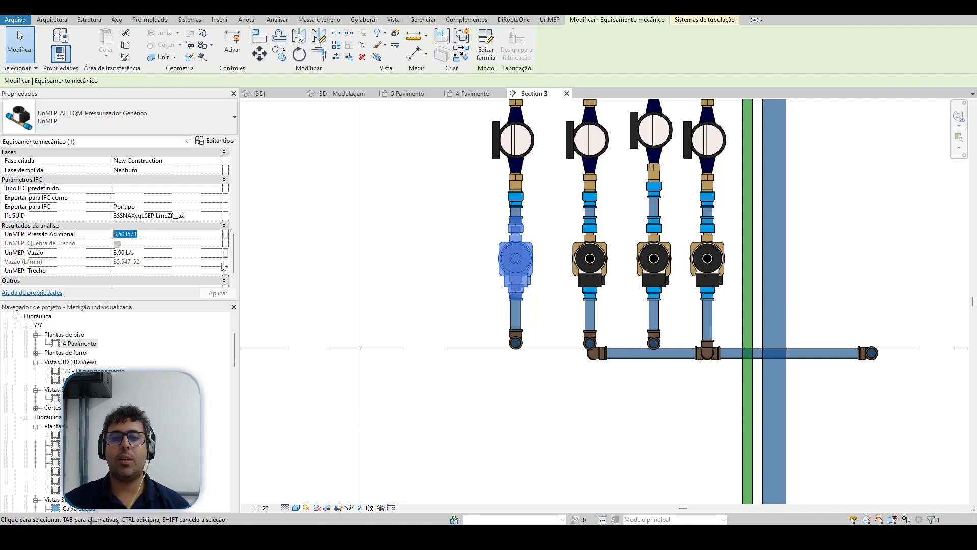
{"action": "type", "text": "12"}
{"action": "key", "text": "Return"}
{"action": "left_click", "coordinate": [218, 293]}
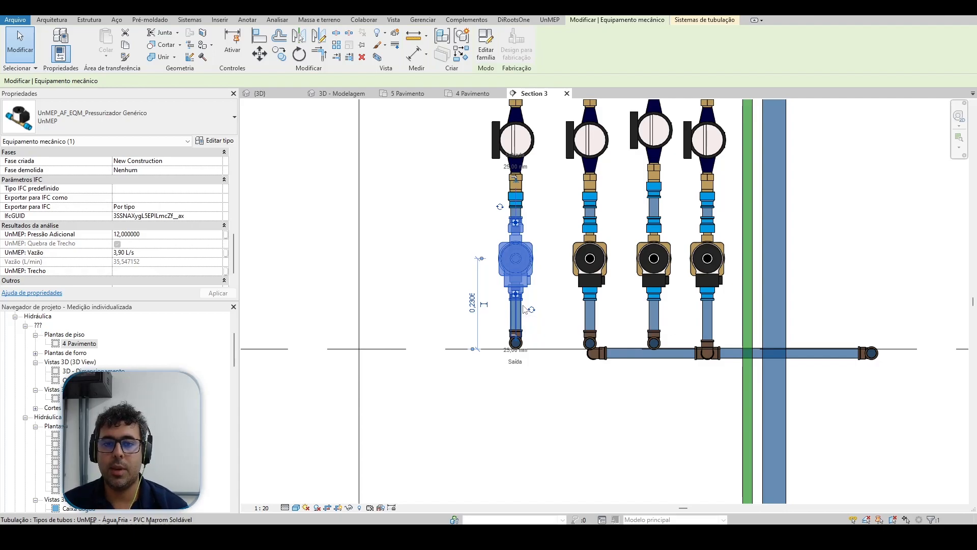
{"action": "key", "text": "Escape"}
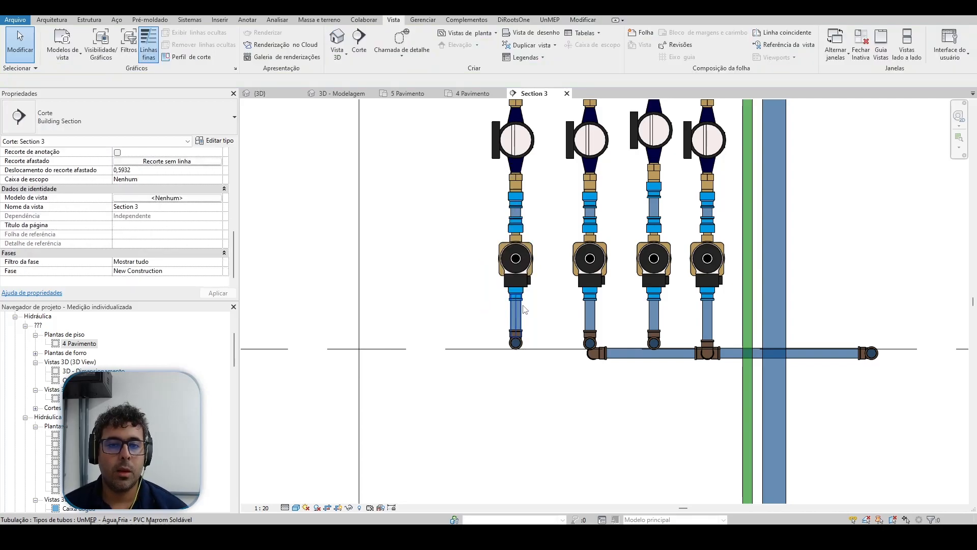
Step: Switch the first branch's pressurizer to UnMEP_AF_EQM_Pressurizador Lorenzetti_PL-9 and check its analysis results
{"action": "left_click", "coordinate": [524, 308]}
{"action": "left_click", "coordinate": [190, 119]}
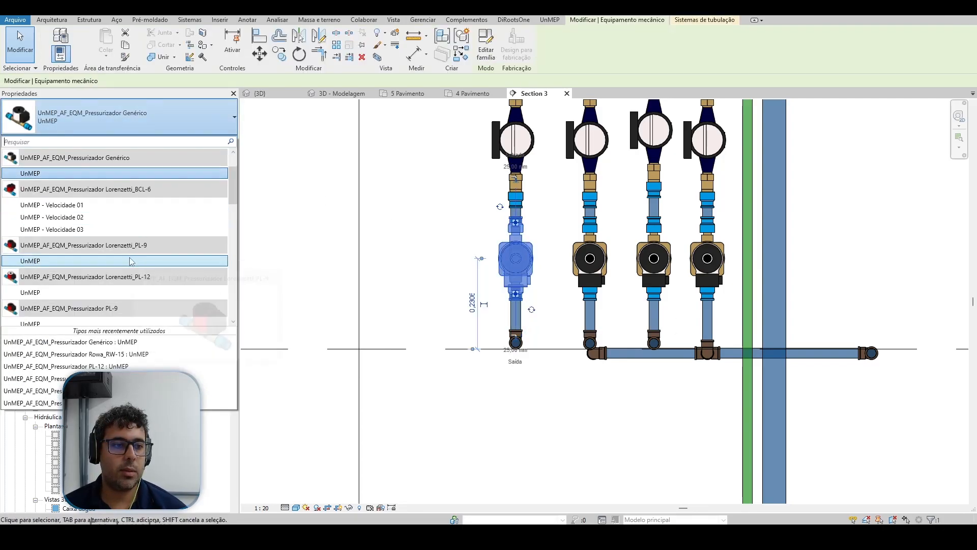
{"action": "left_click", "coordinate": [101, 261]}
{"action": "left_click", "coordinate": [543, 284]}
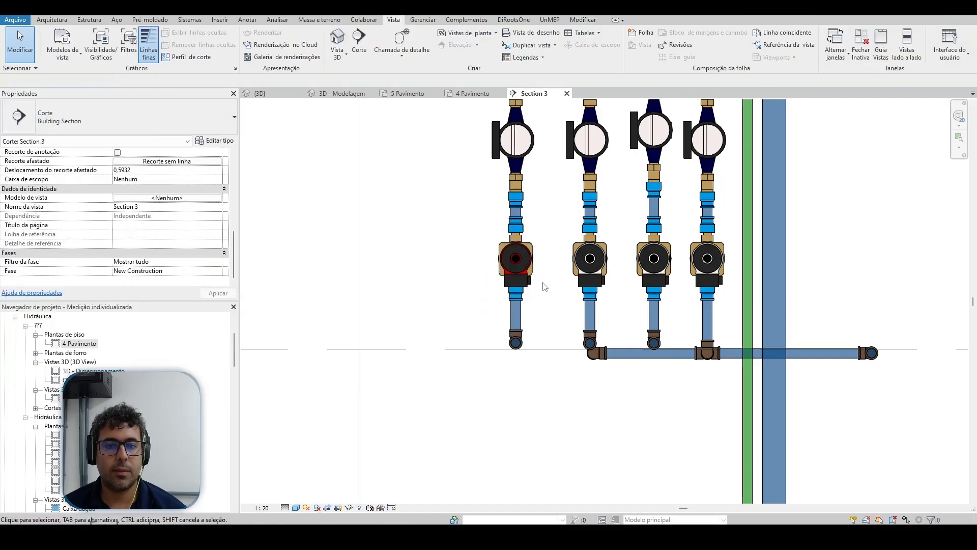
{"action": "left_click", "coordinate": [529, 282]}
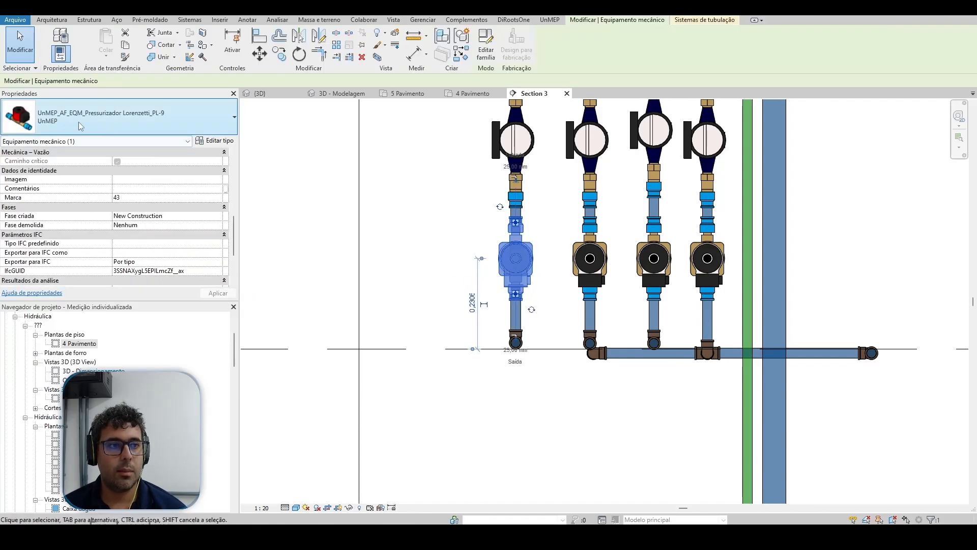
{"action": "scroll", "coordinate": [170, 204], "scroll_direction": "down", "scroll_amount": 3}
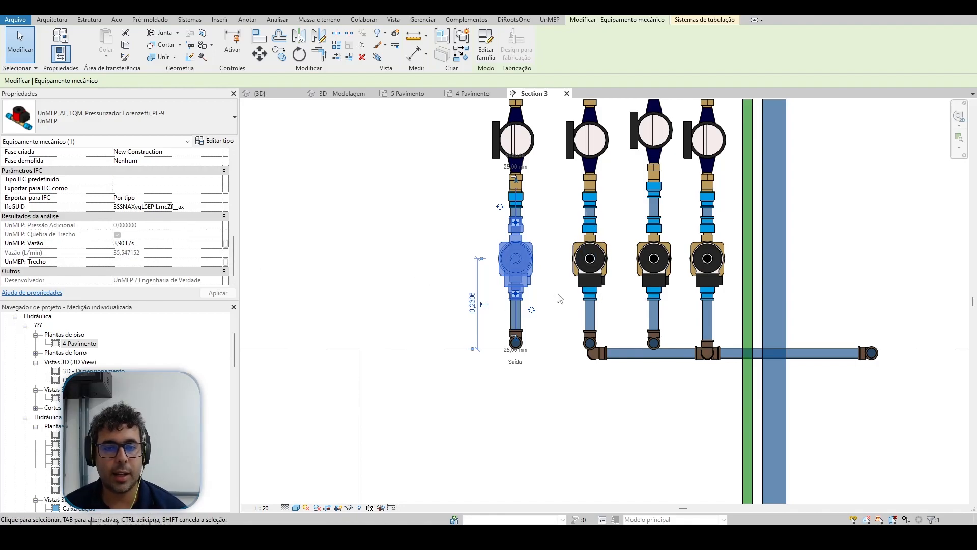
{"action": "scroll", "coordinate": [459, 309], "scroll_direction": "down", "scroll_amount": 1}
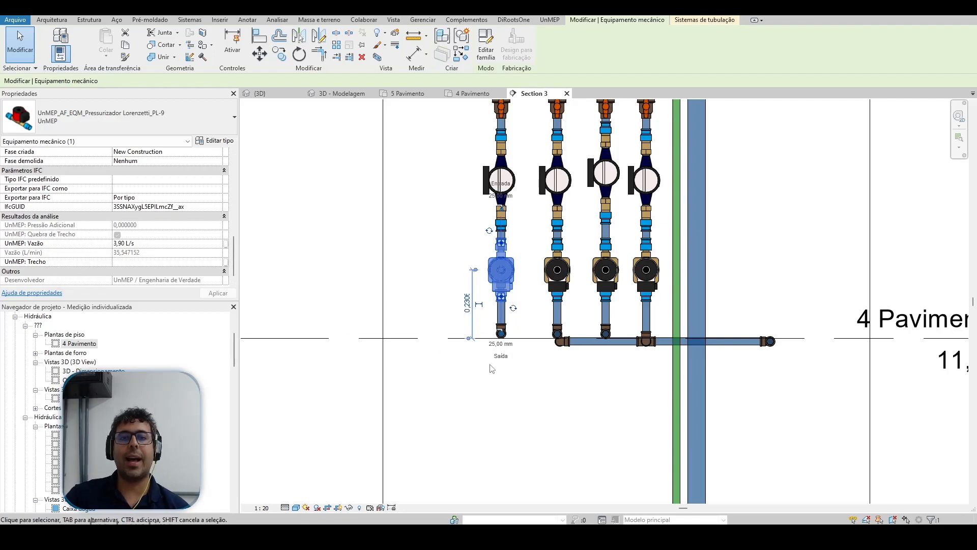
{"action": "scroll", "coordinate": [533, 298], "scroll_direction": "up", "scroll_amount": 3}
{"action": "left_click", "coordinate": [531, 291]}
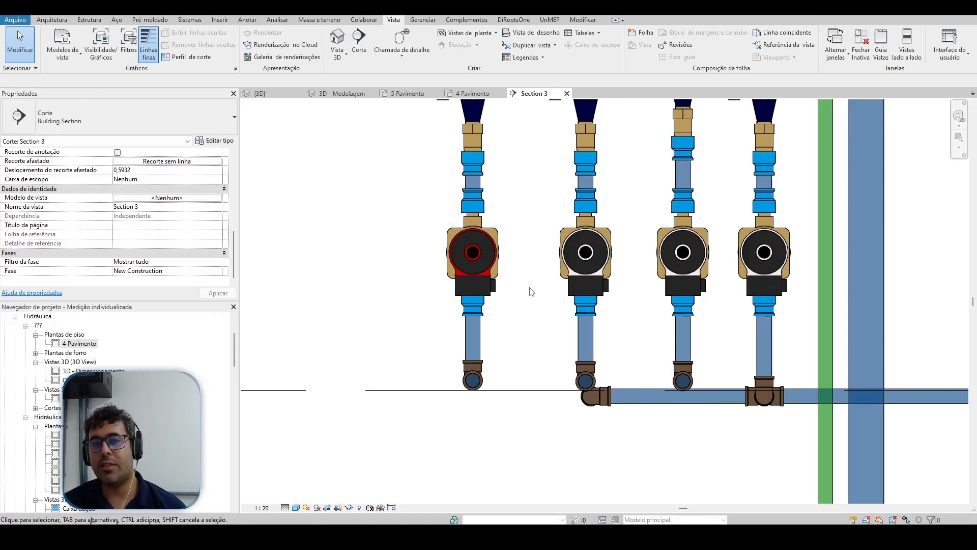
Step: Switch the first branch's pressurizer to UnMEP_AF_EQM_Pressurizador PL-12 and check its analysis results
{"action": "left_click", "coordinate": [491, 275]}
{"action": "left_click", "coordinate": [219, 120]}
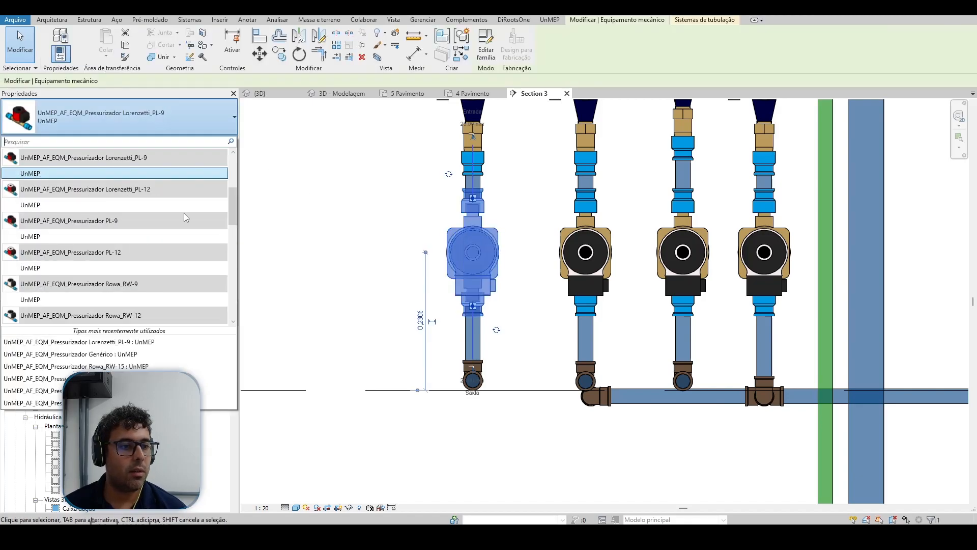
{"action": "left_click", "coordinate": [121, 267]}
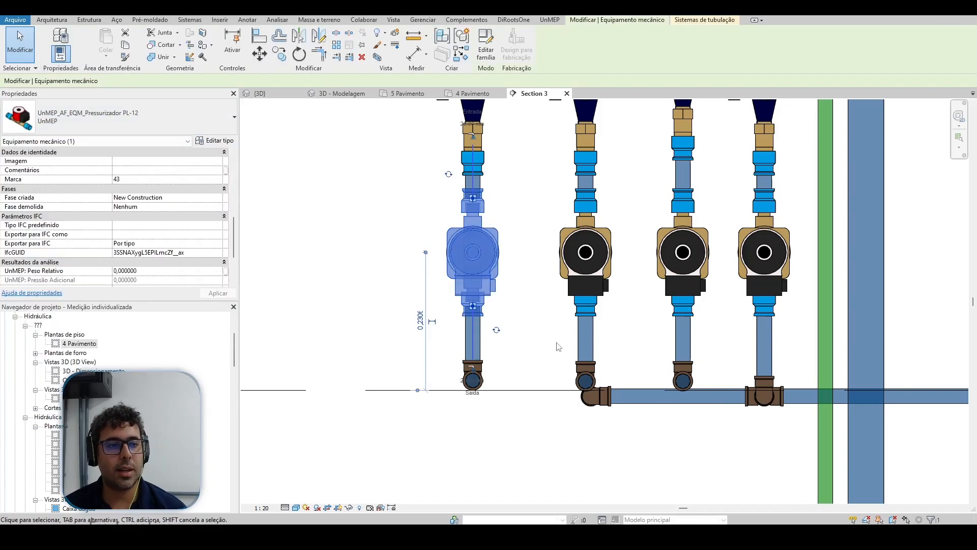
{"action": "left_click", "coordinate": [558, 346]}
{"action": "left_click", "coordinate": [486, 269]}
{"action": "scroll", "coordinate": [138, 224], "scroll_direction": "down", "scroll_amount": 3}
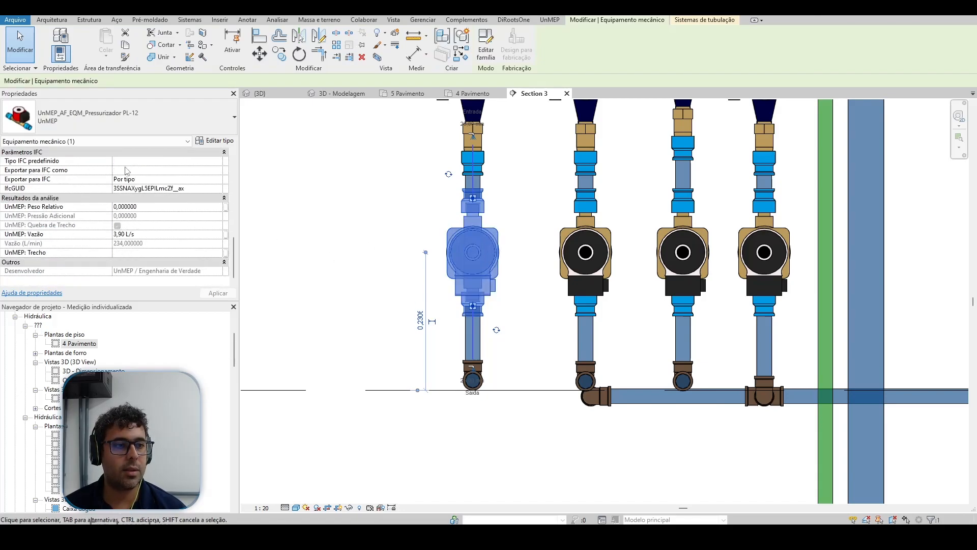
Step: Change the first branch's pressurizer to UnMEP_AF_EQM_Pressurizador Rowa_RW-12 and check its additional pressure
{"action": "left_click", "coordinate": [125, 120]}
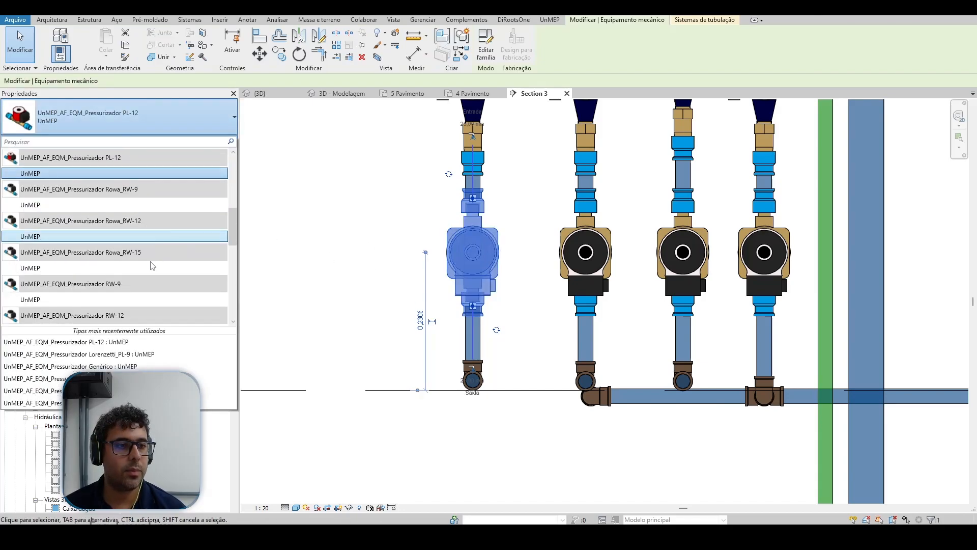
{"action": "left_click", "coordinate": [114, 237]}
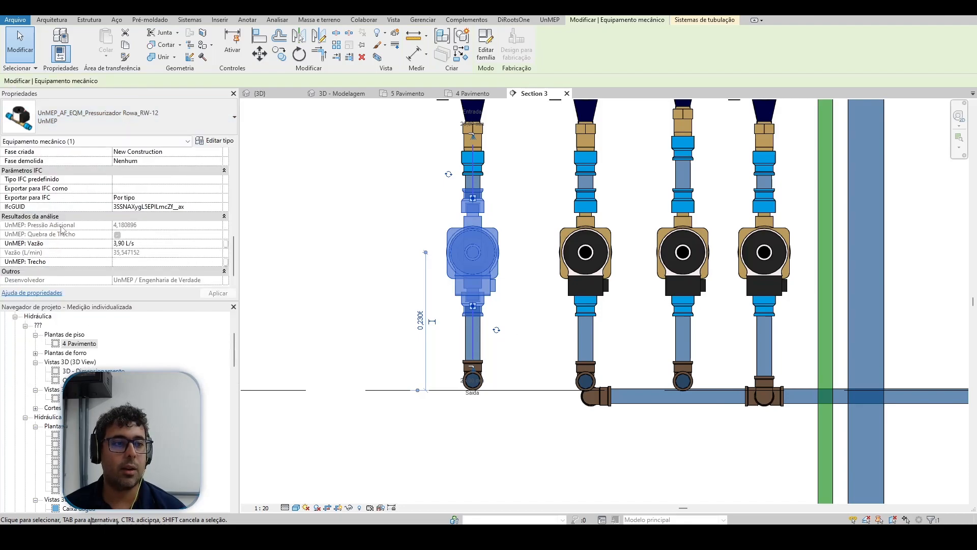
{"action": "left_click", "coordinate": [307, 324]}
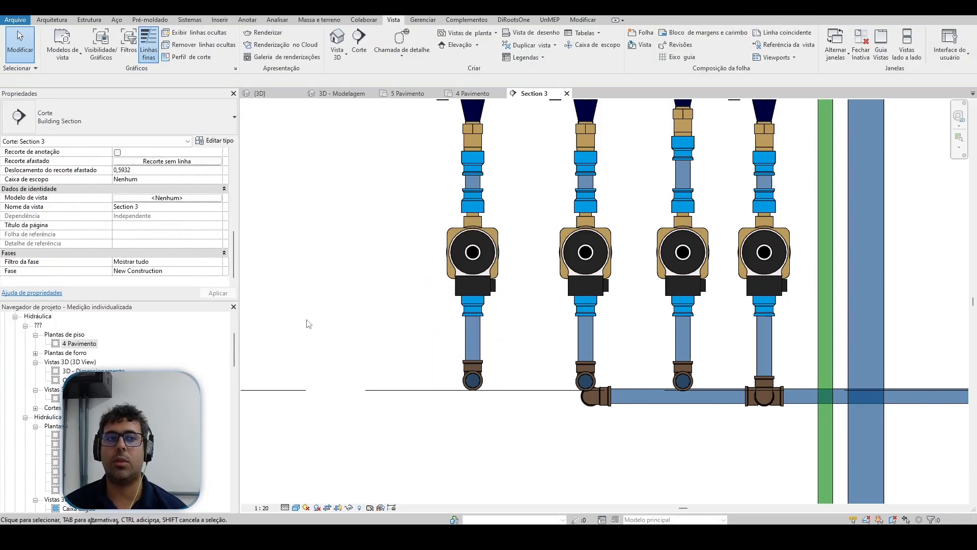
Step: Check the analysis results of the first branch's Rowa_RW-12 pressurizer
{"action": "left_click", "coordinate": [452, 276]}
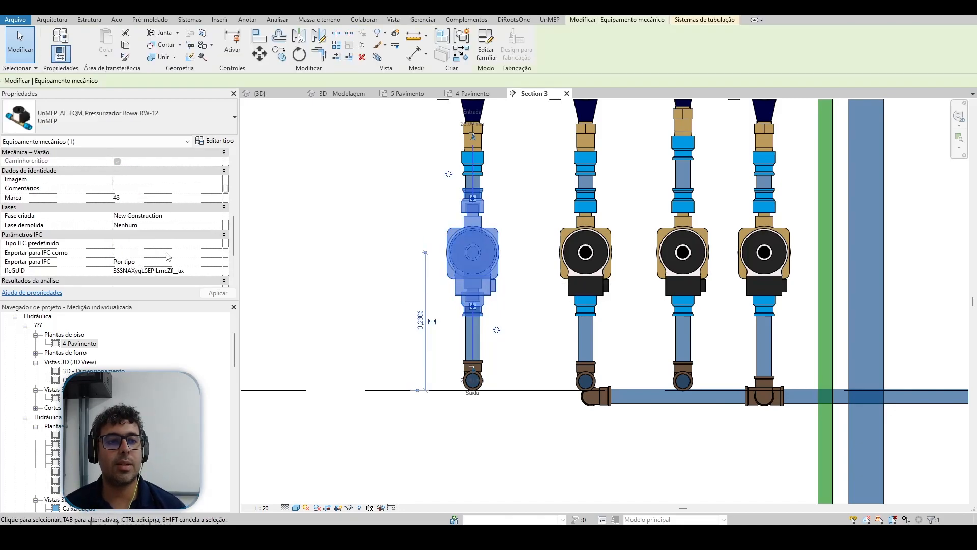
{"action": "scroll", "coordinate": [168, 256], "scroll_direction": "down", "scroll_amount": 3}
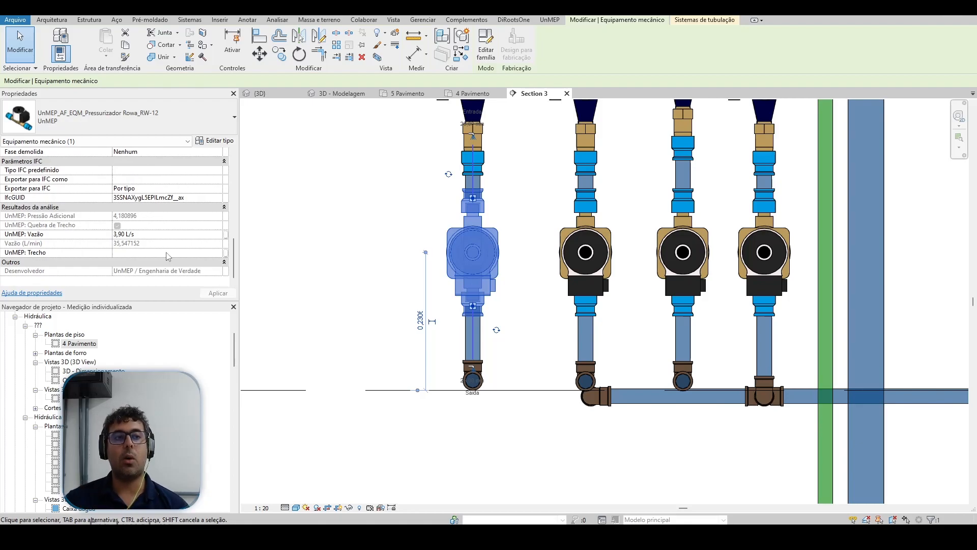
{"action": "left_click", "coordinate": [382, 259]}
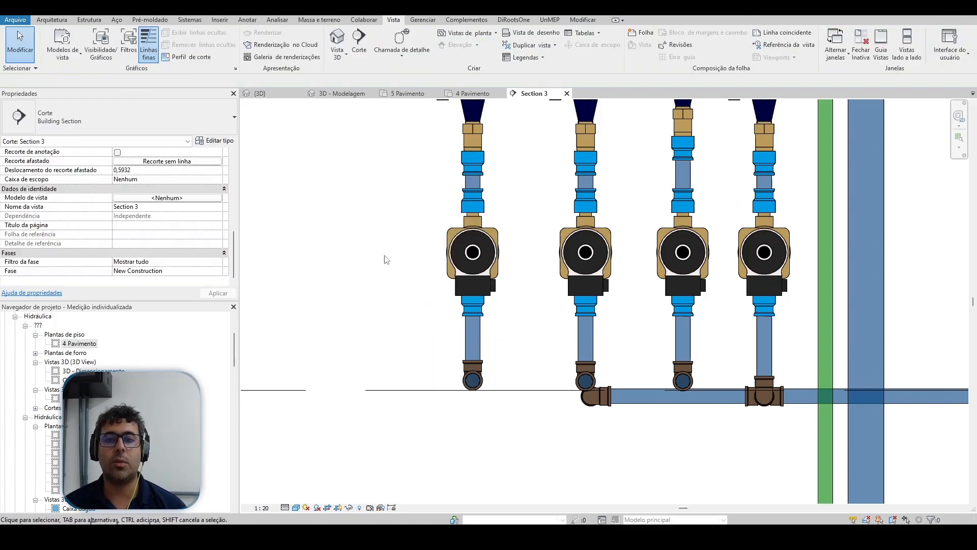
Step: Change the first branch's pressurizer to UnMEP_AF_EQM_Pressurizador Rowa_RW-15 and check its additional pressure
{"action": "left_click", "coordinate": [461, 276]}
{"action": "left_click", "coordinate": [122, 130]}
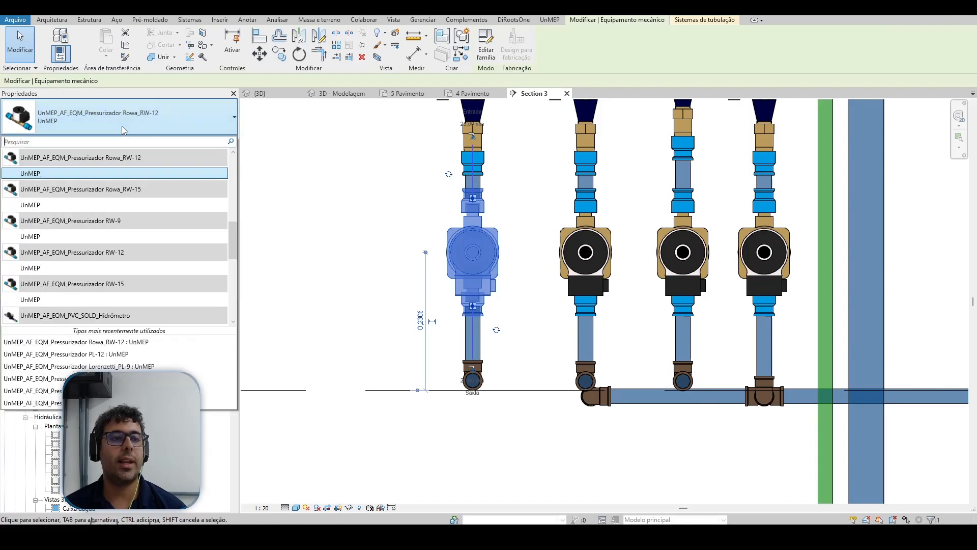
{"action": "left_click", "coordinate": [131, 210]}
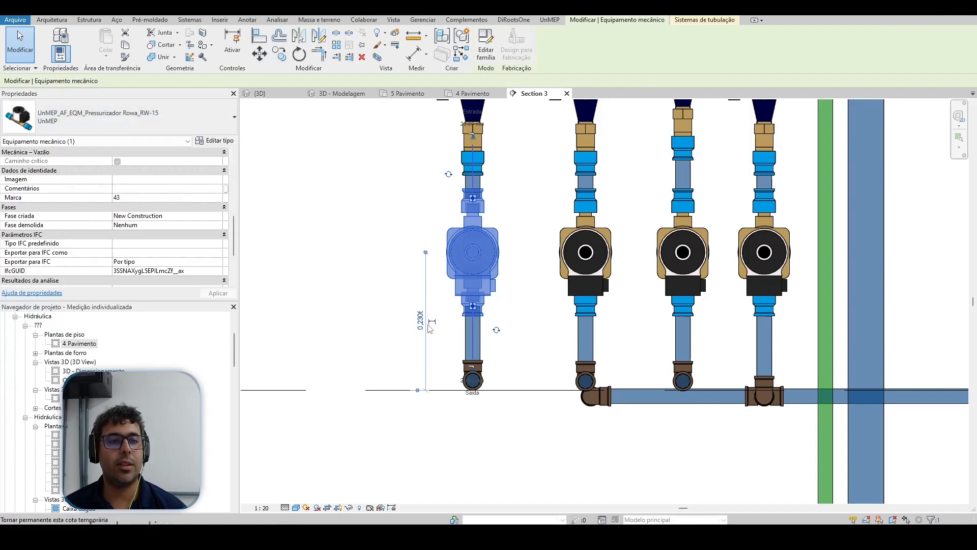
{"action": "scroll", "coordinate": [171, 232], "scroll_direction": "down", "scroll_amount": 3}
{"action": "left_click", "coordinate": [382, 260]}
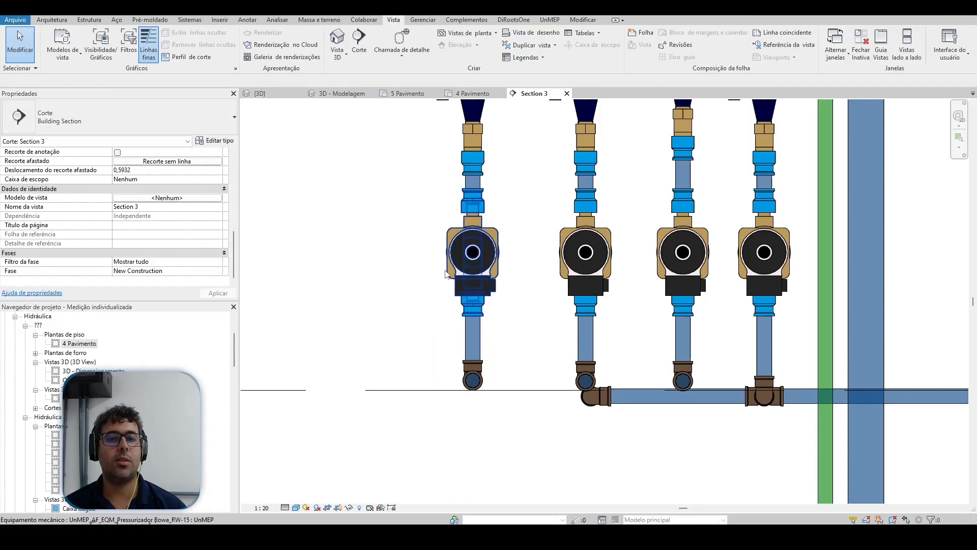
{"action": "left_click", "coordinate": [447, 273]}
{"action": "scroll", "coordinate": [134, 239], "scroll_direction": "down", "scroll_amount": 3}
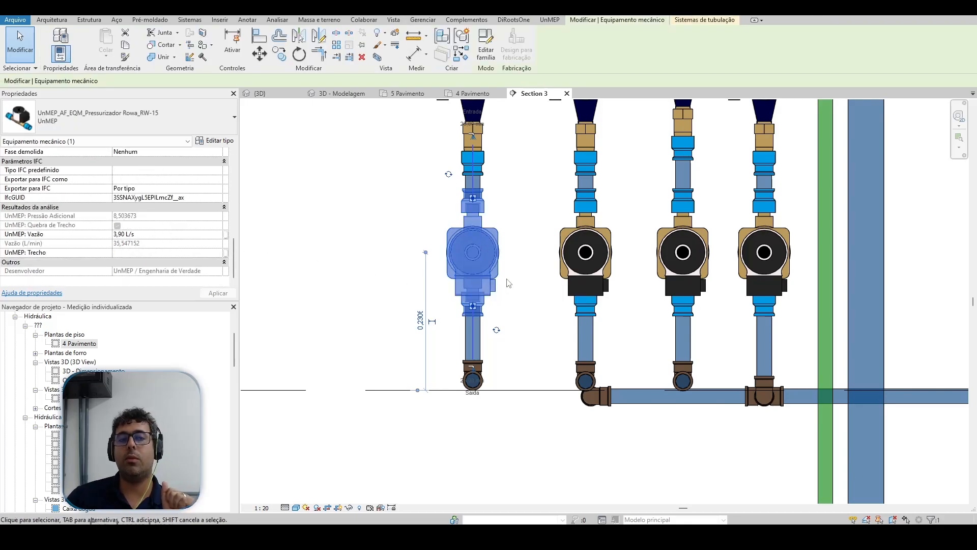
{"action": "scroll", "coordinate": [507, 283], "scroll_direction": "down", "scroll_amount": 2}
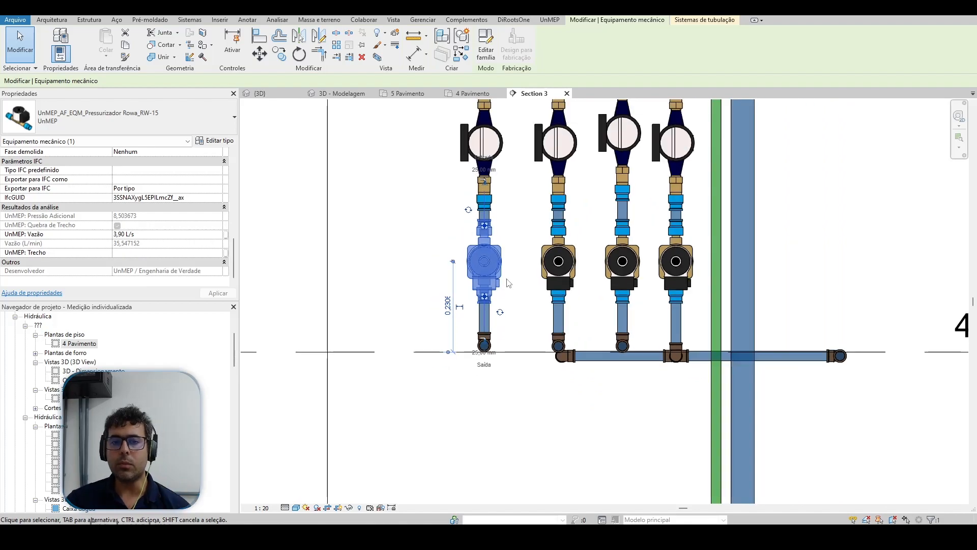
{"action": "key", "text": "Escape"}
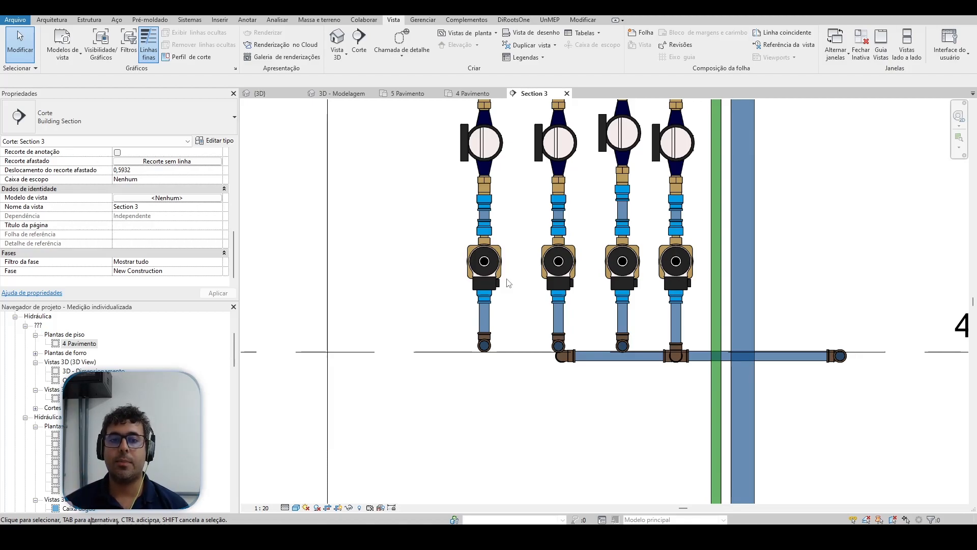
Step: Shorten the pipe below the first branch's pressurizer to detach it from the equipment
{"action": "scroll", "coordinate": [508, 283], "scroll_direction": "up", "scroll_amount": 2}
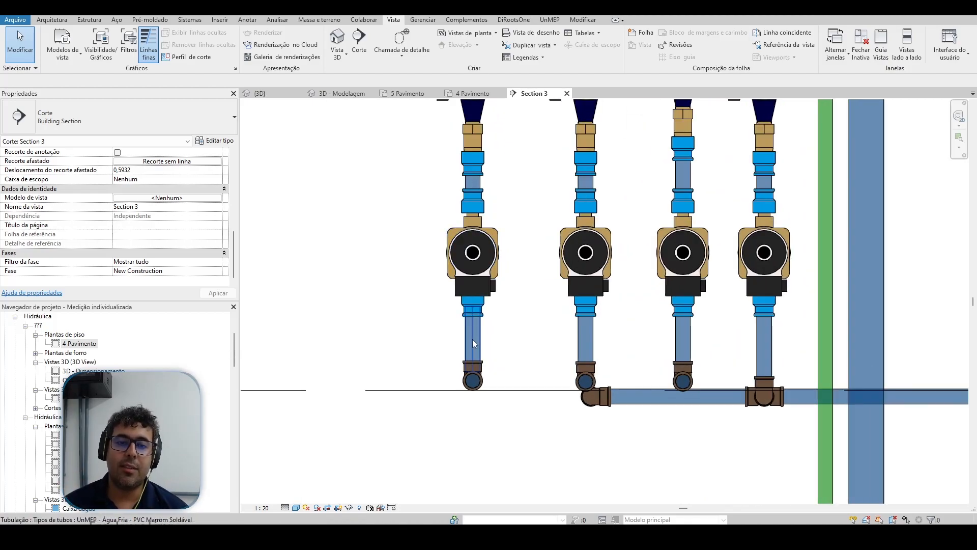
{"action": "left_click", "coordinate": [473, 339]}
{"action": "scroll", "coordinate": [477, 318], "scroll_direction": "up", "scroll_amount": 2}
{"action": "left_click_drag", "start_coordinate": [472, 303], "coordinate": [472, 354]}
{"action": "key", "text": "Escape"}
{"action": "scroll", "coordinate": [508, 308], "scroll_direction": "down", "scroll_amount": 1}
{"action": "left_click", "coordinate": [504, 275]}
{"action": "scroll", "coordinate": [516, 273], "scroll_direction": "down", "scroll_amount": 1}
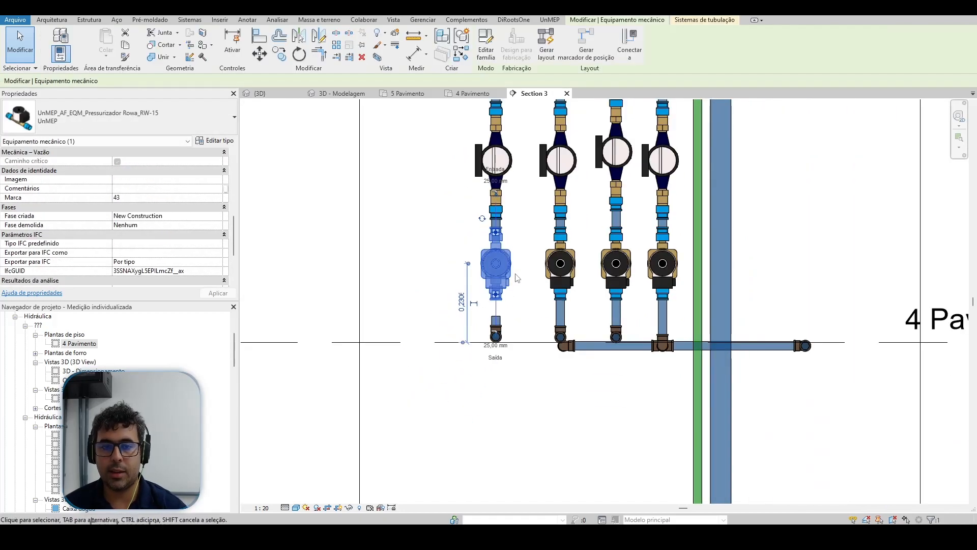
{"action": "scroll", "coordinate": [505, 214], "scroll_direction": "up", "scroll_amount": 2}
{"action": "key", "text": "Escape"}
Step: Detach the pipe above the first pressurizer by shortening it, and flip the pressurizer upside down so its flow direction is reversed
{"action": "left_click", "coordinate": [490, 235]}
{"action": "scroll", "coordinate": [491, 263], "scroll_direction": "up", "scroll_amount": 1}
{"action": "left_click_drag", "start_coordinate": [482, 265], "coordinate": [481, 229]}
{"action": "scroll", "coordinate": [513, 237], "scroll_direction": "down", "scroll_amount": 1}
{"action": "key", "text": "Escape"}
{"action": "left_click", "coordinate": [492, 311]}
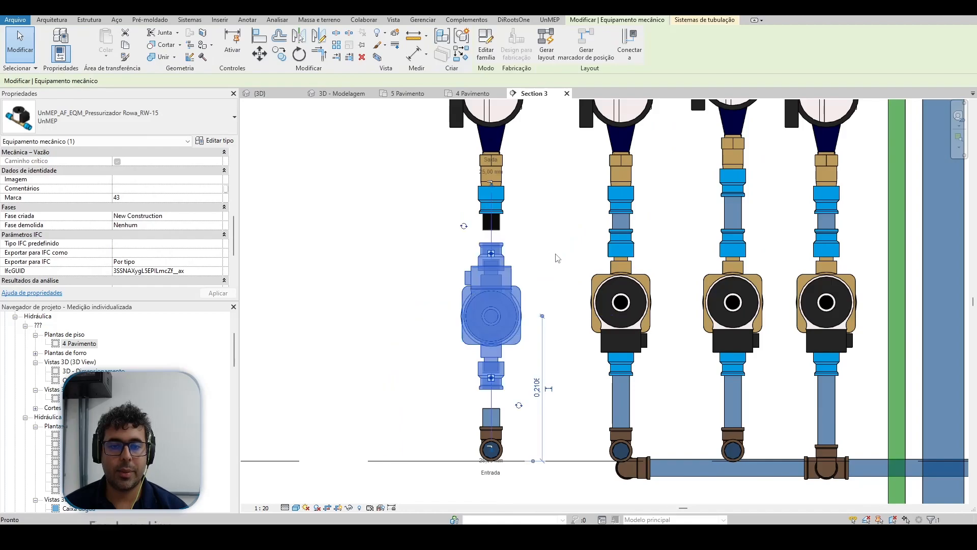
{"action": "key", "text": "Escape"}
Step: Extend the lower and upper pipes back to the connectors of the reversed first pressurizer
{"action": "left_click", "coordinate": [490, 410]}
{"action": "scroll", "coordinate": [490, 411], "scroll_direction": "up", "scroll_amount": 2}
{"action": "left_click_drag", "start_coordinate": [489, 409], "coordinate": [488, 361]}
{"action": "scroll", "coordinate": [514, 376], "scroll_direction": "down", "scroll_amount": 2}
{"action": "key", "text": "Escape"}
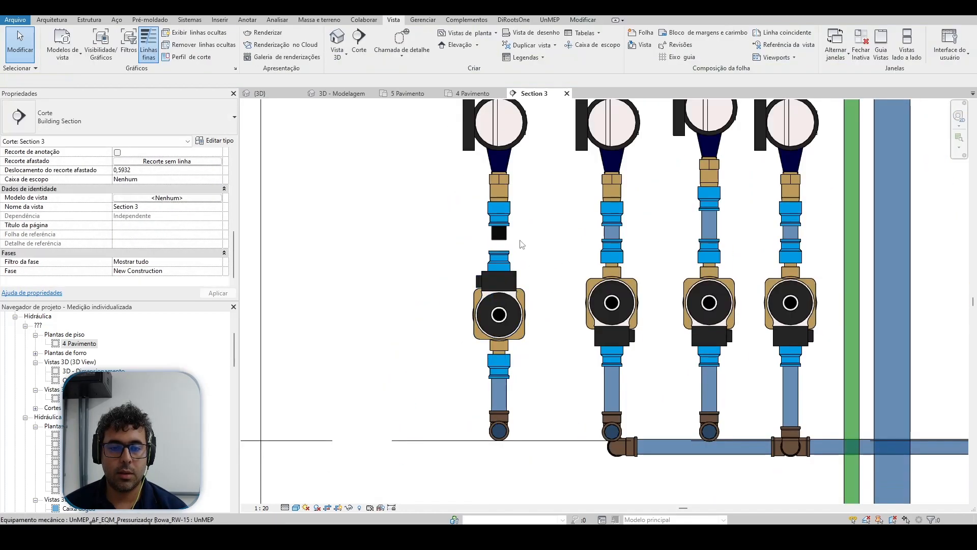
{"action": "scroll", "coordinate": [525, 262], "scroll_direction": "up", "scroll_amount": 2}
{"action": "left_click", "coordinate": [493, 254]}
{"action": "left_click_drag", "start_coordinate": [493, 263], "coordinate": [500, 298]}
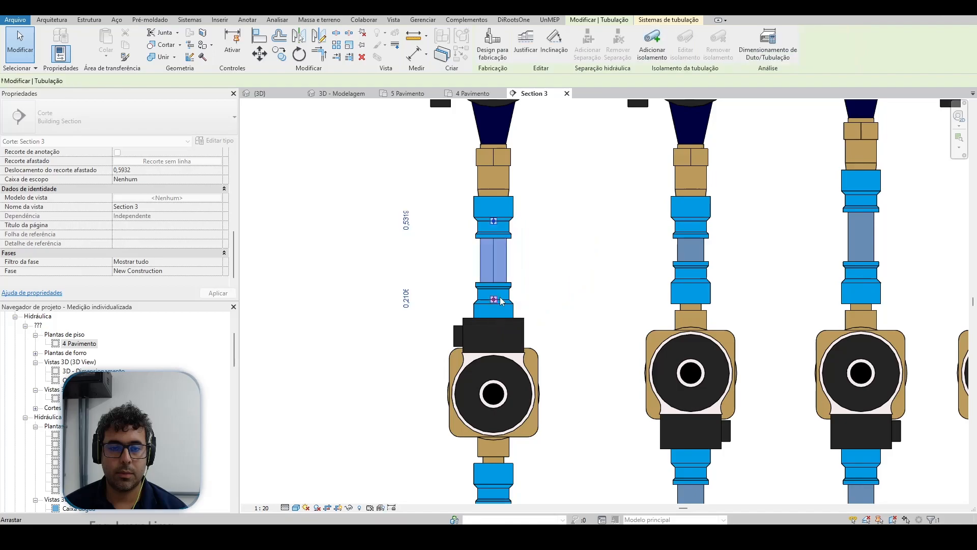
{"action": "left_click", "coordinate": [539, 238]}
Step: Inspect the flow properties of the pipe above the reversed pressurizer and the pressurizer's analysis results
{"action": "scroll", "coordinate": [540, 237], "scroll_direction": "down", "scroll_amount": 4}
{"action": "scroll", "coordinate": [532, 257], "scroll_direction": "up", "scroll_amount": 3}
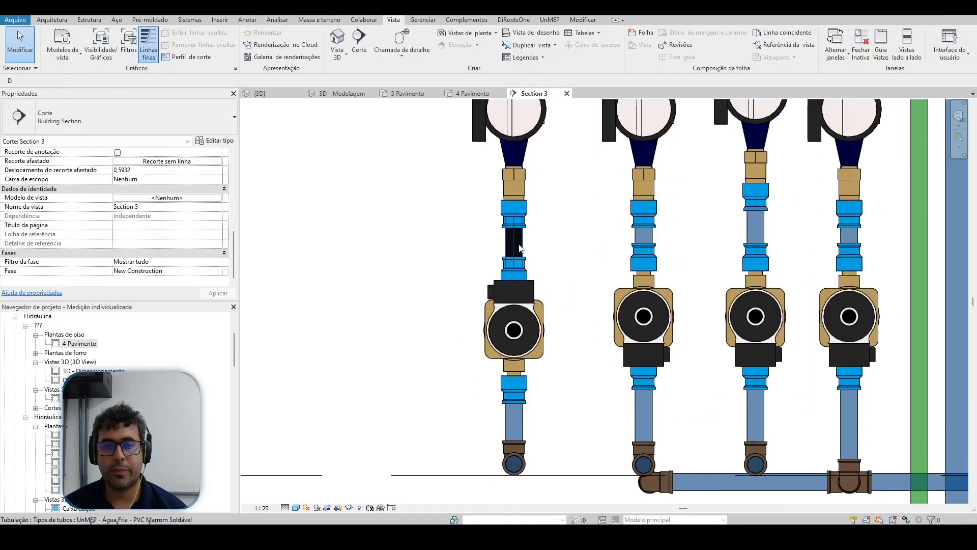
{"action": "left_click", "coordinate": [519, 248]}
{"action": "scroll", "coordinate": [136, 181], "scroll_direction": "down", "scroll_amount": 5}
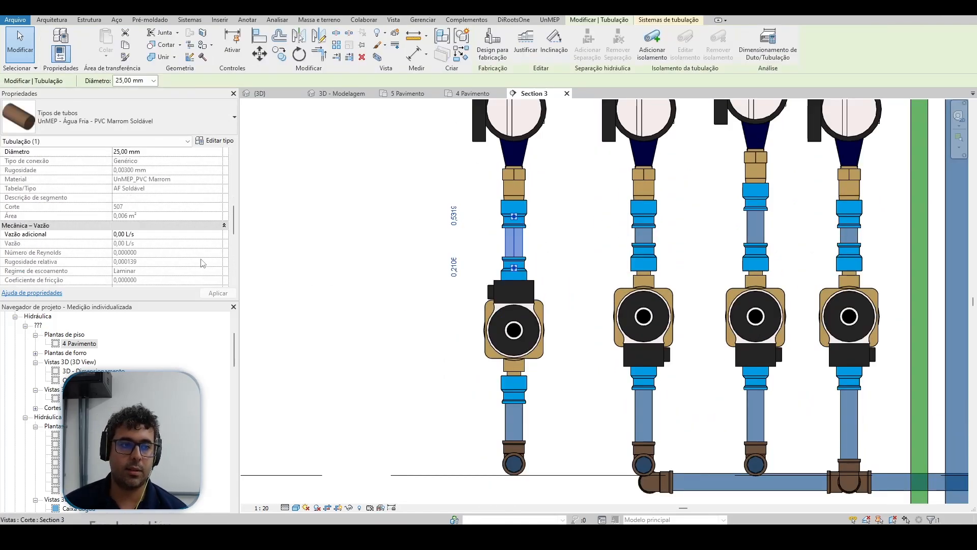
{"action": "left_click", "coordinate": [539, 333]}
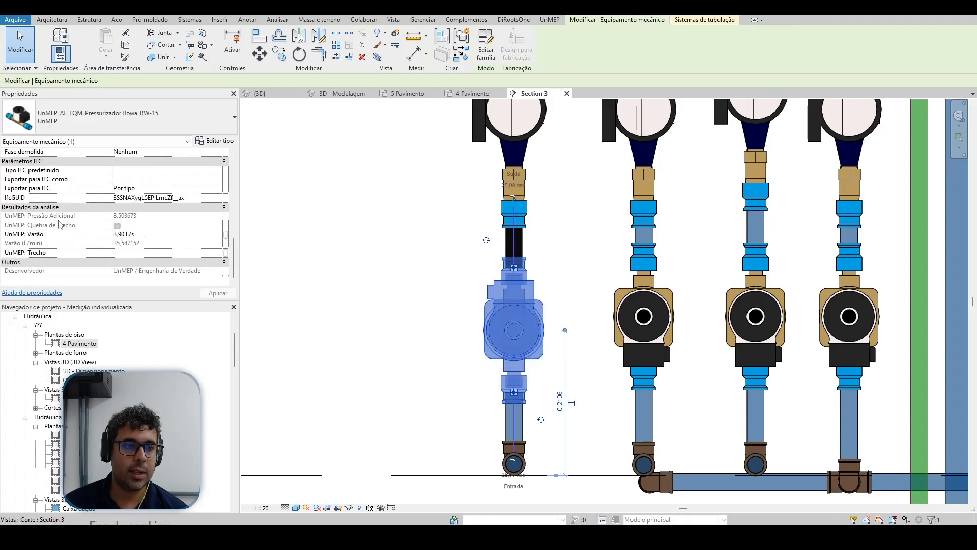
{"action": "left_click", "coordinate": [524, 246]}
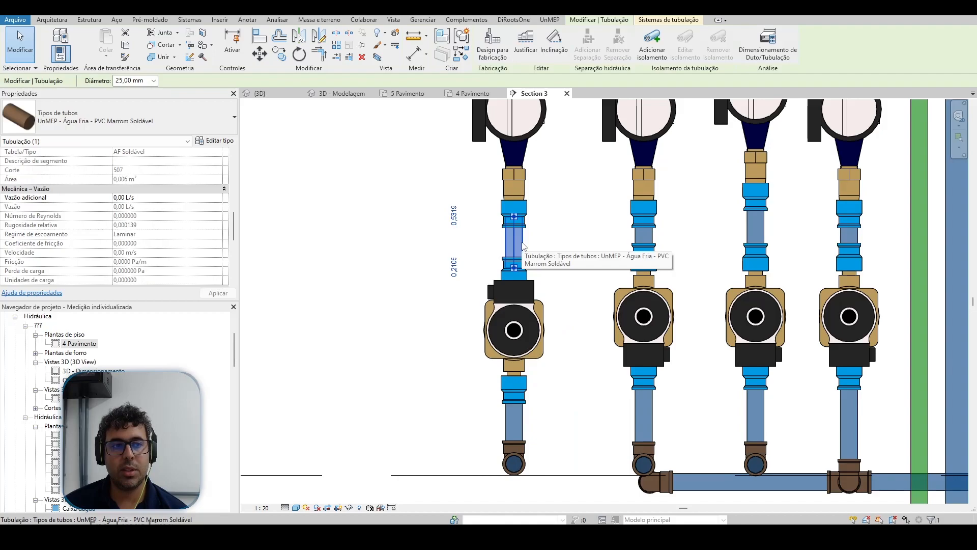
{"action": "left_click", "coordinate": [552, 249]}
{"action": "scroll", "coordinate": [551, 249], "scroll_direction": "down", "scroll_amount": 3}
{"action": "scroll", "coordinate": [556, 259], "scroll_direction": "up", "scroll_amount": 2}
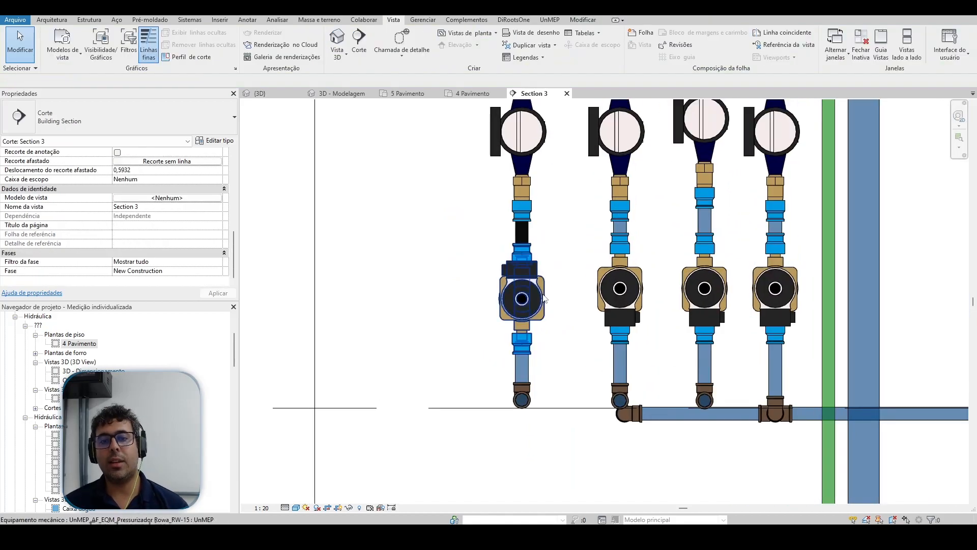
Step: Compare the reversed pressurizer's inlet and outlet orientation with the properties of the black pipe above it
{"action": "left_click", "coordinate": [544, 298]}
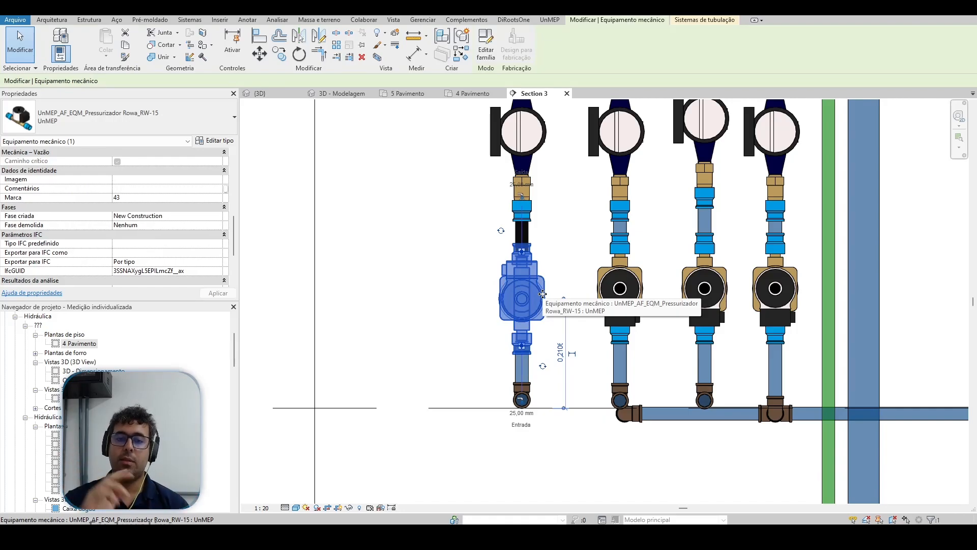
{"action": "key", "text": "Escape"}
{"action": "left_click", "coordinate": [538, 302]}
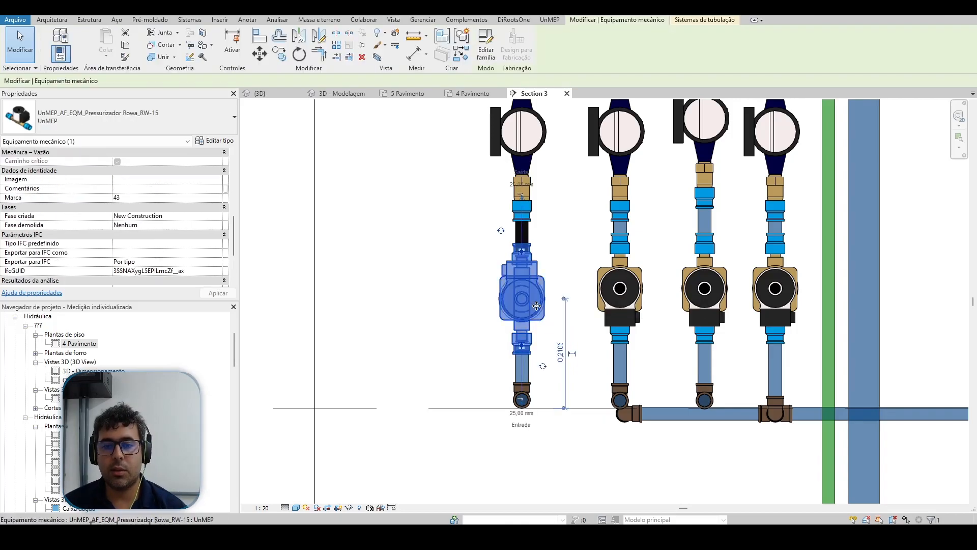
{"action": "left_click", "coordinate": [532, 236]}
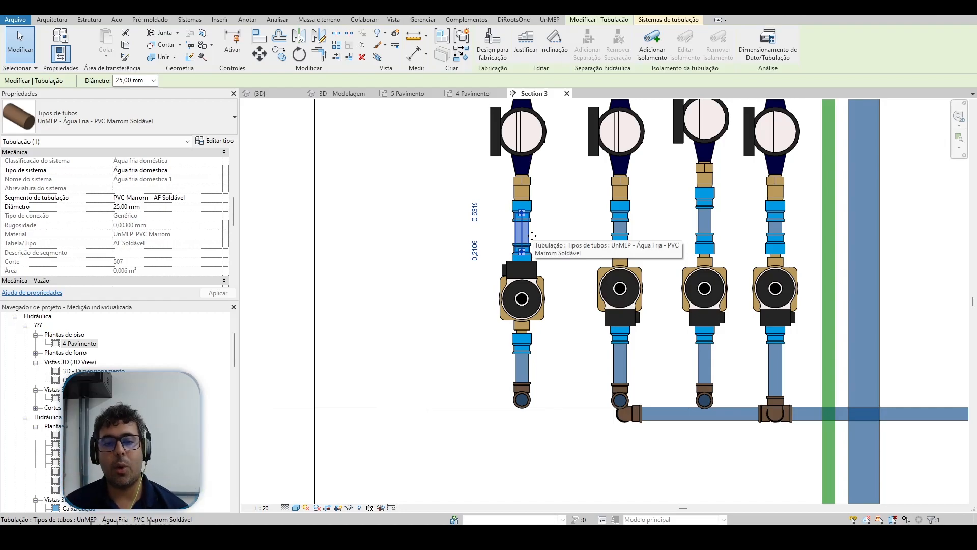
{"action": "key", "text": "Delete"}
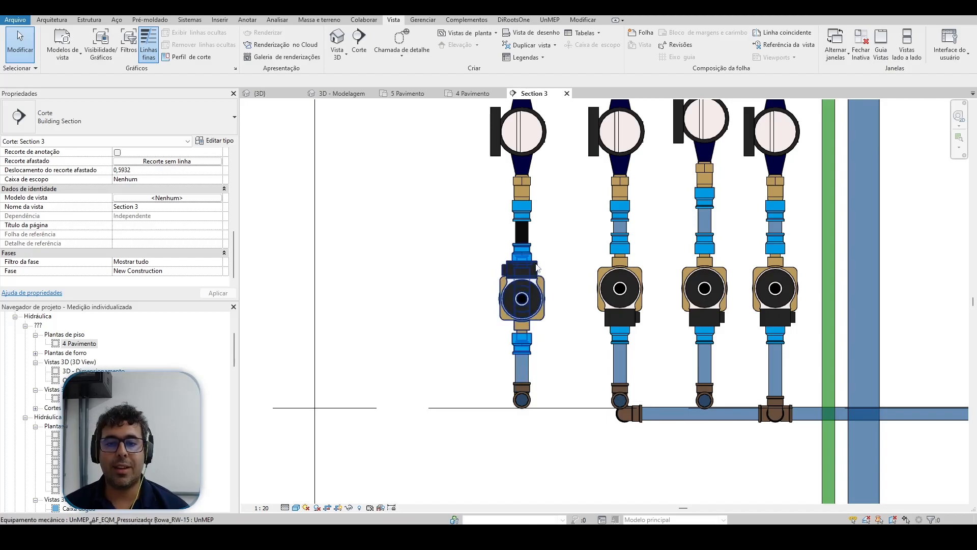
Step: Shorten the pipes above and below the reversed first pressurizer to detach them from both connectors
{"action": "scroll", "coordinate": [535, 266], "scroll_direction": "up", "scroll_amount": 1}
{"action": "left_click", "coordinate": [526, 228]}
{"action": "scroll", "coordinate": [529, 241], "scroll_direction": "up", "scroll_amount": 1}
{"action": "left_click_drag", "start_coordinate": [512, 252], "coordinate": [511, 210]}
{"action": "scroll", "coordinate": [554, 239], "scroll_direction": "down", "scroll_amount": 2}
{"action": "left_click", "coordinate": [563, 279]}
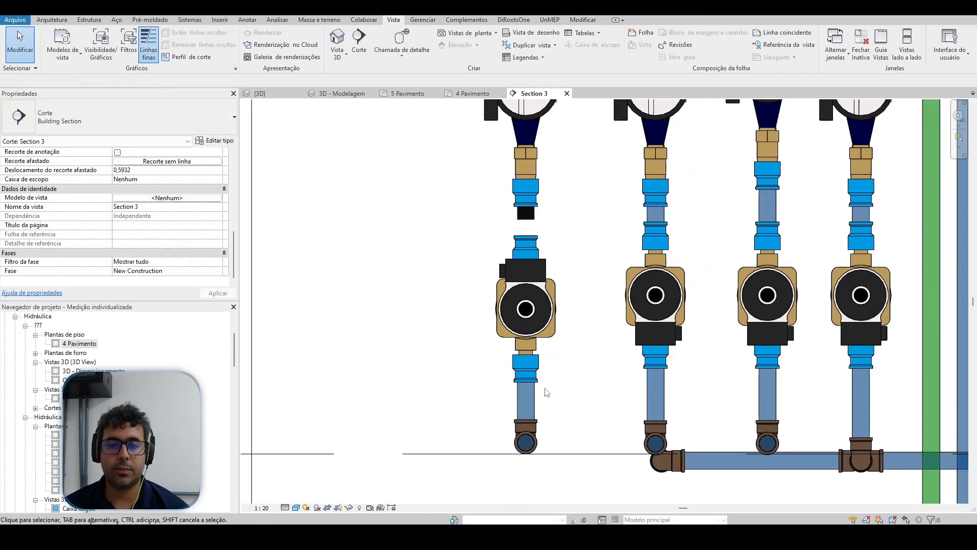
{"action": "left_click", "coordinate": [532, 393]}
{"action": "scroll", "coordinate": [532, 375], "scroll_direction": "up", "scroll_amount": 1}
{"action": "left_click_drag", "start_coordinate": [525, 371], "coordinate": [525, 397]}
{"action": "left_click", "coordinate": [557, 371]}
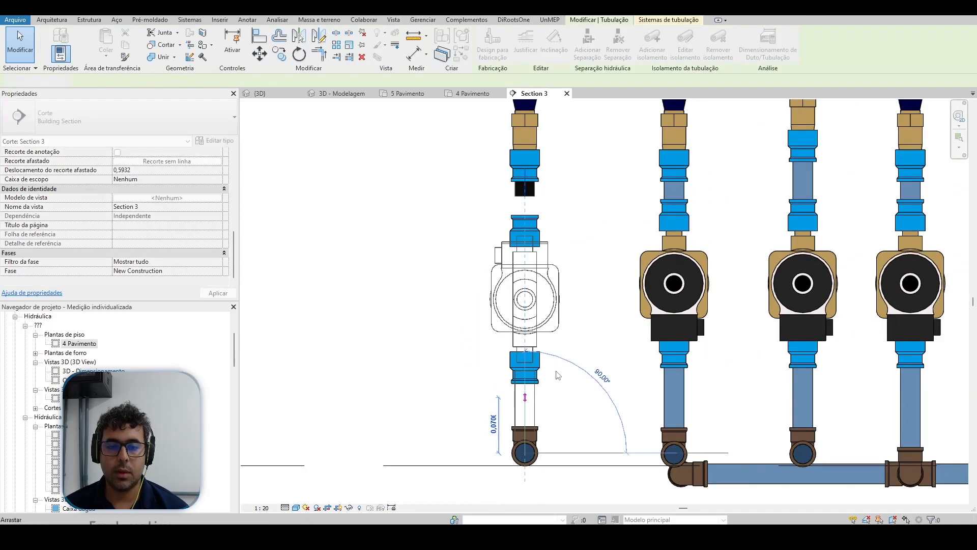
Step: Rotate the first branch's pressurizer back to the same orientation as the neighbouring pressurizers
{"action": "scroll", "coordinate": [556, 371], "scroll_direction": "down", "scroll_amount": 1}
{"action": "left_click", "coordinate": [551, 337]}
{"action": "key", "text": "space"}
{"action": "left_click", "coordinate": [574, 349]}
Step: Extend the lower pipe up to the bottom connector of the first pressurizer
{"action": "left_click", "coordinate": [538, 397]}
{"action": "scroll", "coordinate": [538, 396], "scroll_direction": "up", "scroll_amount": 2}
{"action": "left_click_drag", "start_coordinate": [530, 388], "coordinate": [528, 355]}
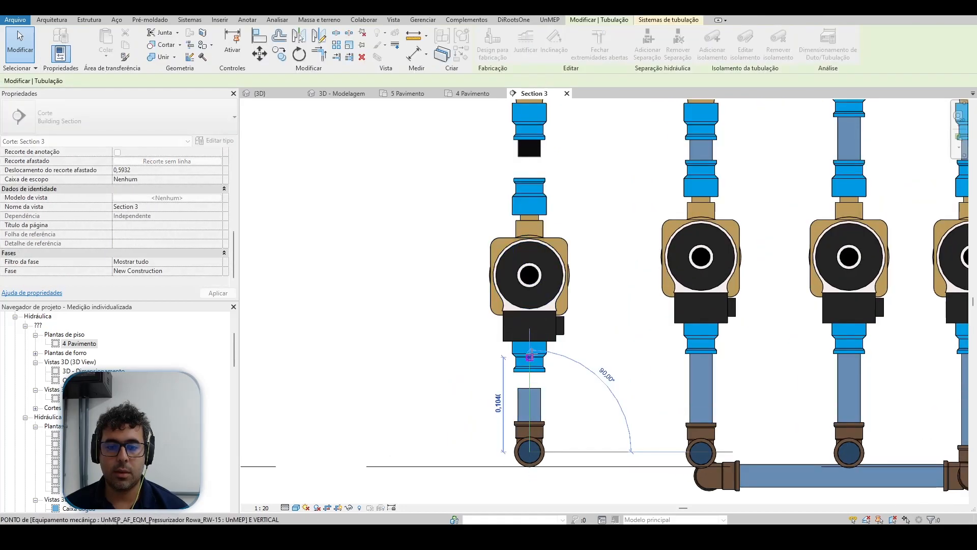
{"action": "key", "text": "Escape"}
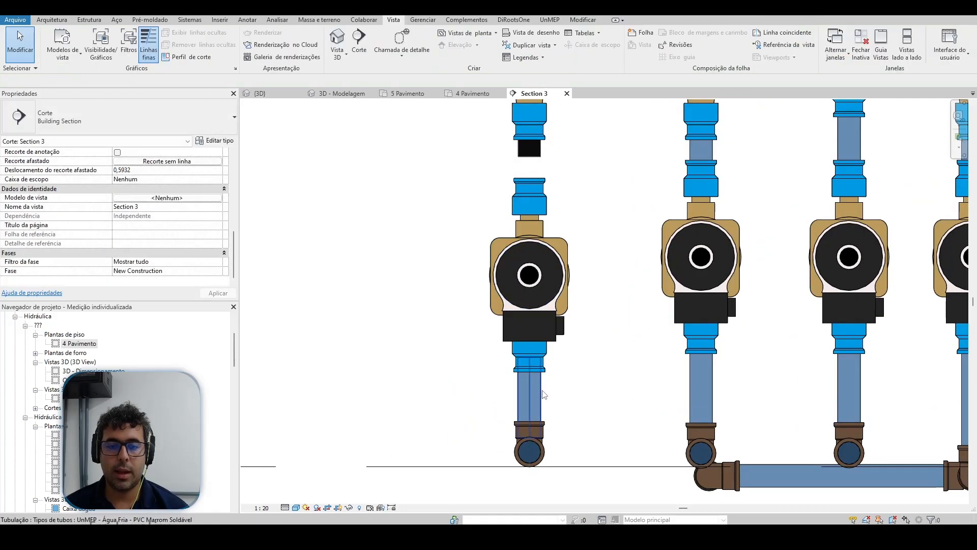
Step: Pull the lower pipe's end back down, leaving a gap below the first pressurizer
{"action": "left_click", "coordinate": [541, 393]}
{"action": "scroll", "coordinate": [530, 363], "scroll_direction": "up", "scroll_amount": 2}
{"action": "mouse_move", "coordinate": [529, 359]}
{"action": "left_mouse_down"}
{"action": "mouse_move", "coordinate": [535, 352]}
{"action": "mouse_move", "coordinate": [532, 399]}
{"action": "left_mouse_up"}
{"action": "left_click", "coordinate": [567, 349]}
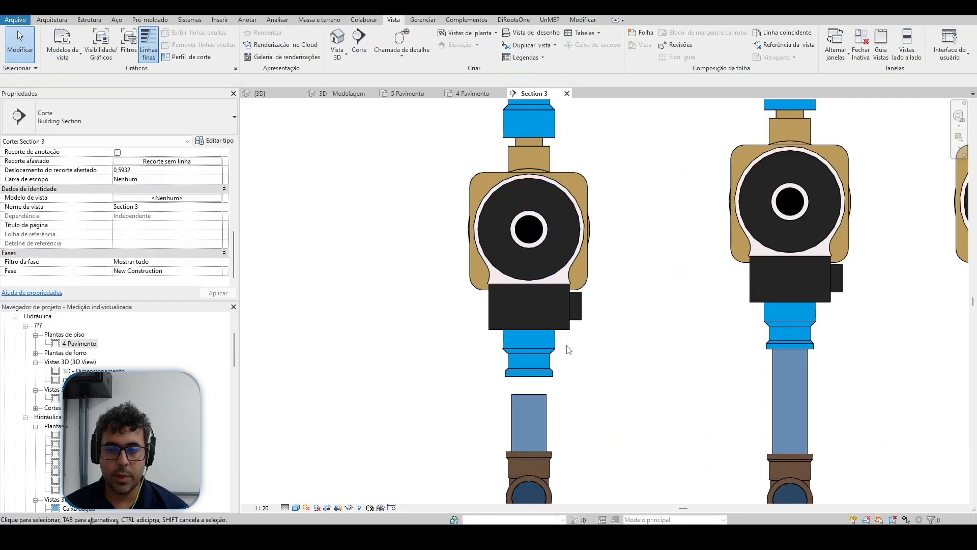
{"action": "left_click", "coordinate": [548, 341]}
{"action": "right_click", "coordinate": [529, 354]}
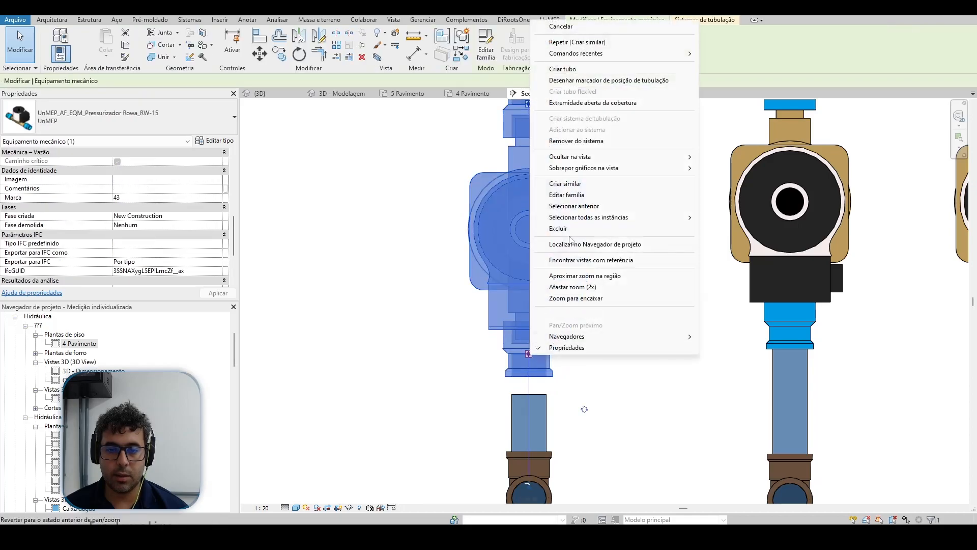
{"action": "left_click", "coordinate": [562, 69]}
{"action": "scroll", "coordinate": [531, 387], "scroll_direction": "up", "scroll_amount": 2}
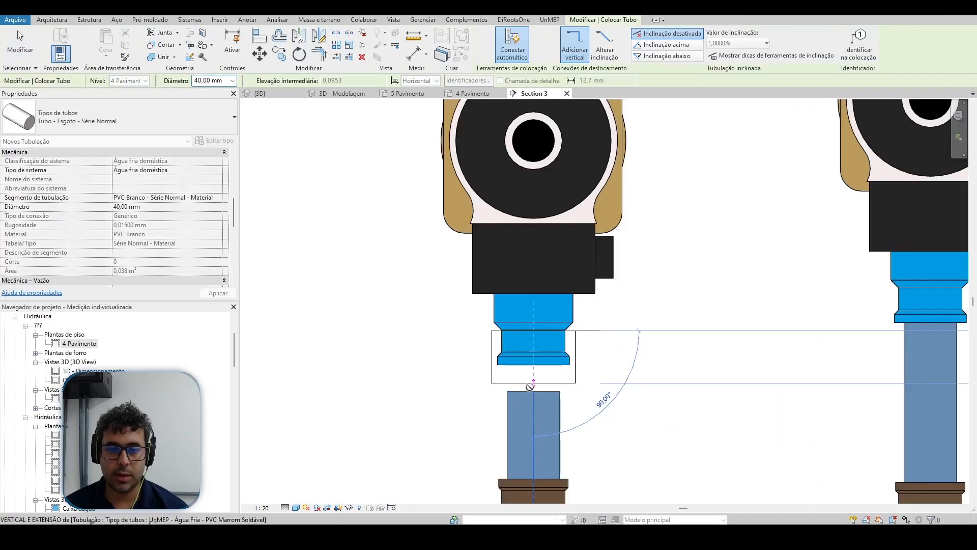
{"action": "scroll", "coordinate": [532, 379], "scroll_direction": "down", "scroll_amount": 2}
{"action": "key", "text": "Escape"}
Step: Draw a 25 mm UnMEP - Água Fria - PVC Marrom Soldável pipe from the first pressurizer's bottom connector to the pipe below it
{"action": "left_click", "coordinate": [534, 360]}
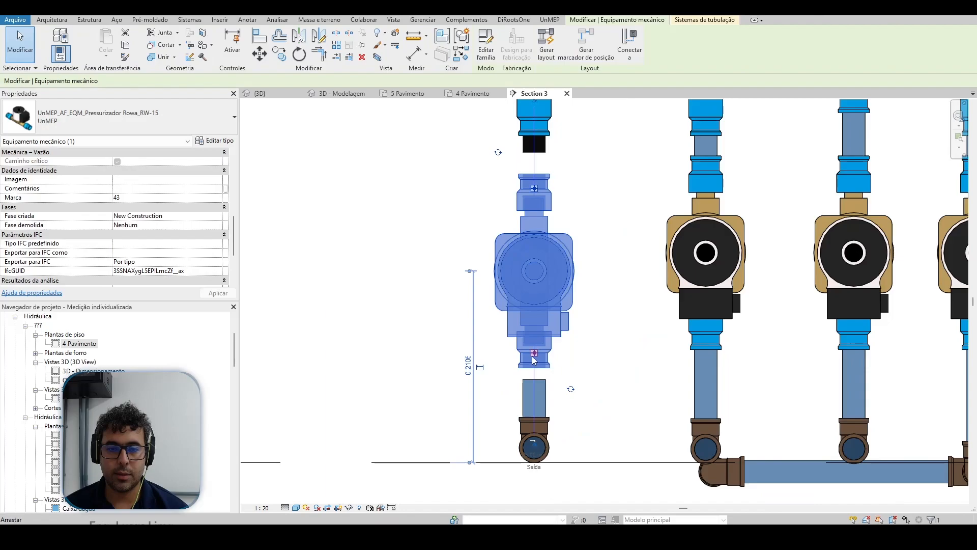
{"action": "right_click", "coordinate": [534, 357]}
{"action": "left_click", "coordinate": [562, 68]}
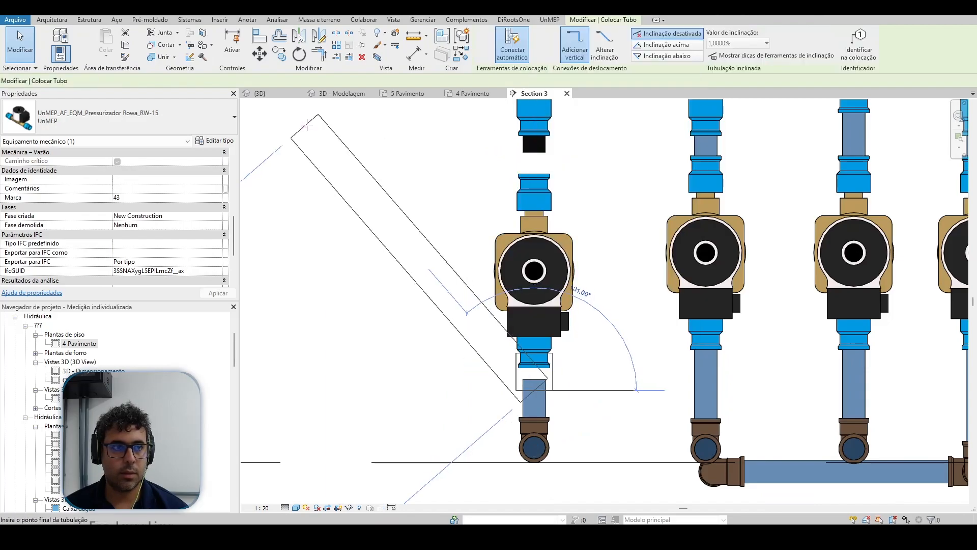
{"action": "left_click", "coordinate": [137, 117]}
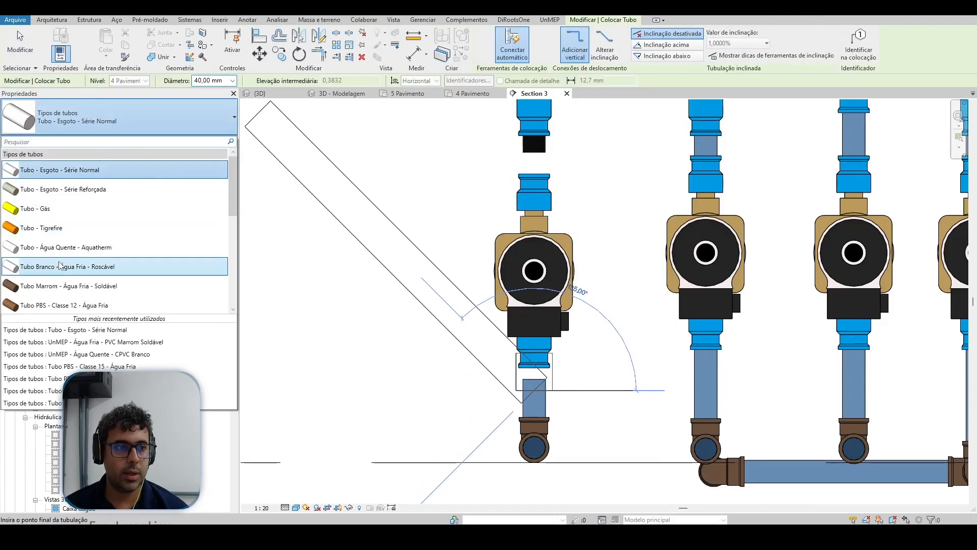
{"action": "scroll", "coordinate": [94, 301], "scroll_direction": "down", "scroll_amount": 5}
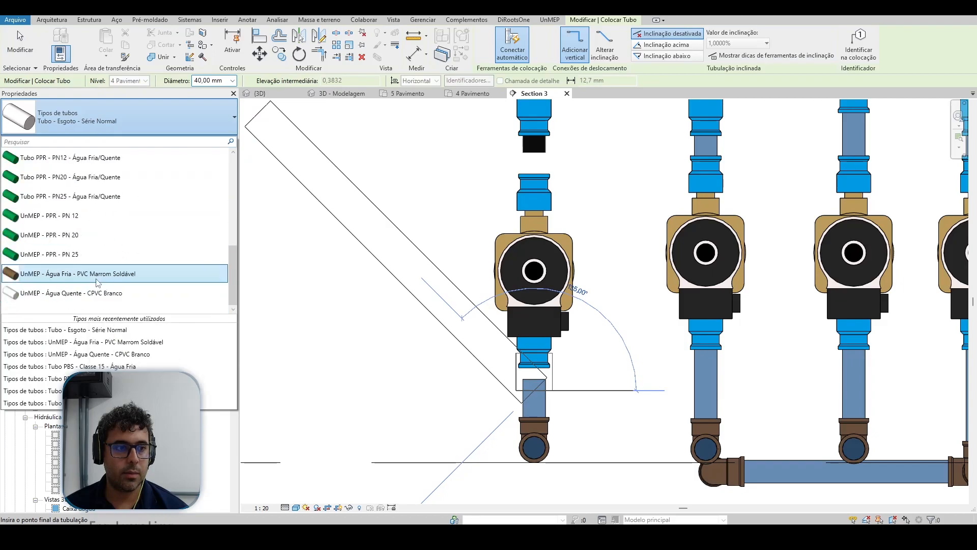
{"action": "left_click", "coordinate": [96, 276]}
{"action": "scroll", "coordinate": [529, 388], "scroll_direction": "up", "scroll_amount": 2}
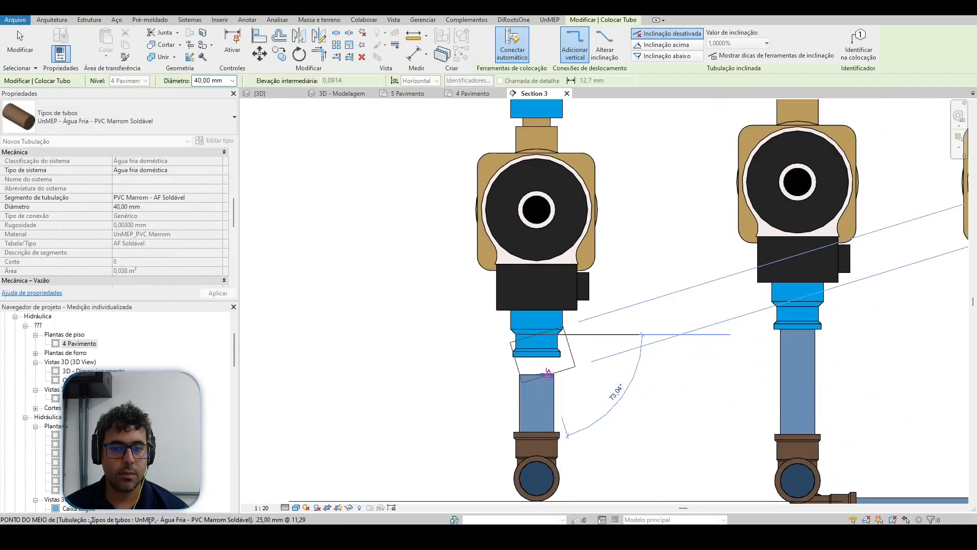
{"action": "left_click", "coordinate": [232, 80]}
{"action": "left_click", "coordinate": [209, 99]}
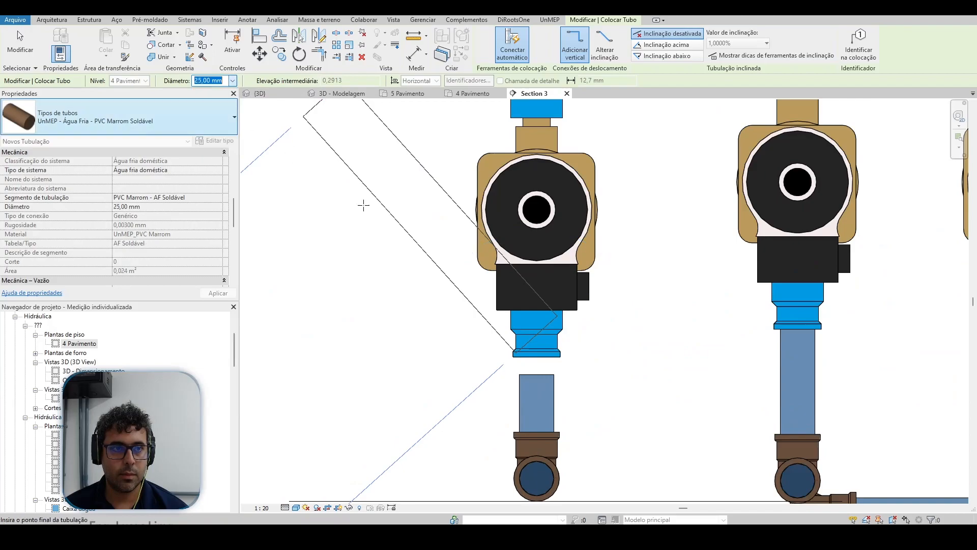
{"action": "scroll", "coordinate": [553, 377], "scroll_direction": "up", "scroll_amount": 2}
{"action": "left_click", "coordinate": [537, 370]}
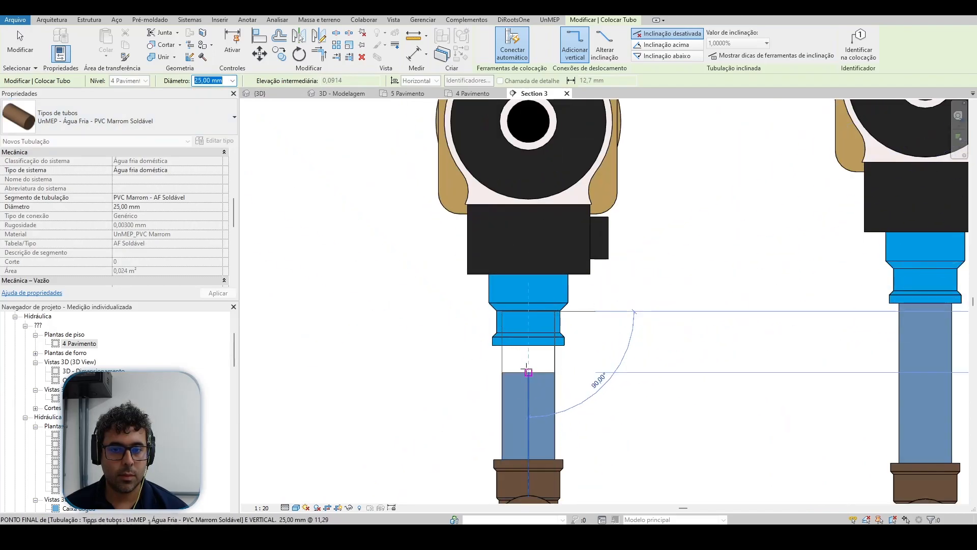
{"action": "key", "text": "Escape"}
{"action": "key", "text": "Escape"}
Step: Draw a pipe from the first pressurizer's top connector up to the short pipe stub above it
{"action": "scroll", "coordinate": [533, 406], "scroll_direction": "down", "scroll_amount": 2}
{"action": "scroll", "coordinate": [534, 406], "scroll_direction": "down", "scroll_amount": 4}
{"action": "scroll", "coordinate": [534, 229], "scroll_direction": "up", "scroll_amount": 3}
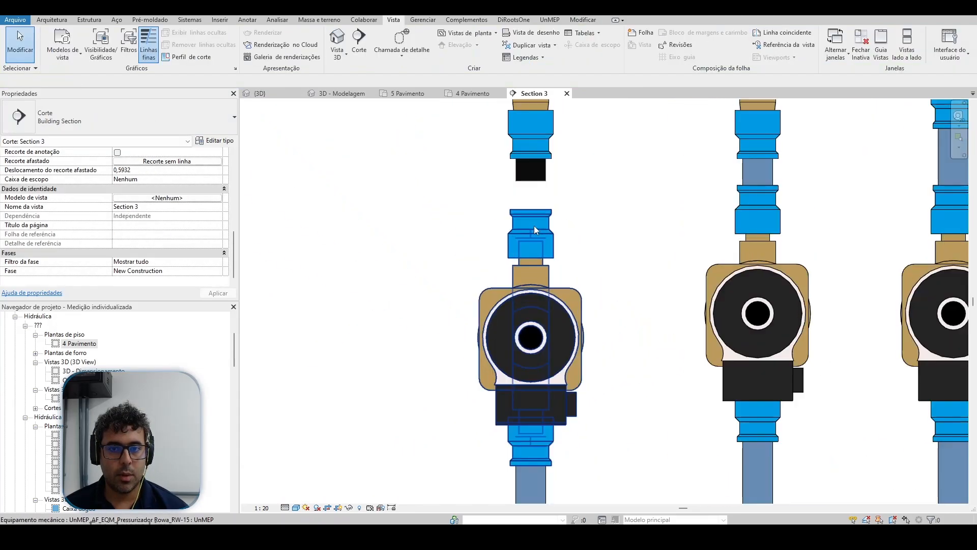
{"action": "left_click", "coordinate": [533, 230]}
{"action": "right_click", "coordinate": [533, 229]}
{"action": "left_click", "coordinate": [559, 241]}
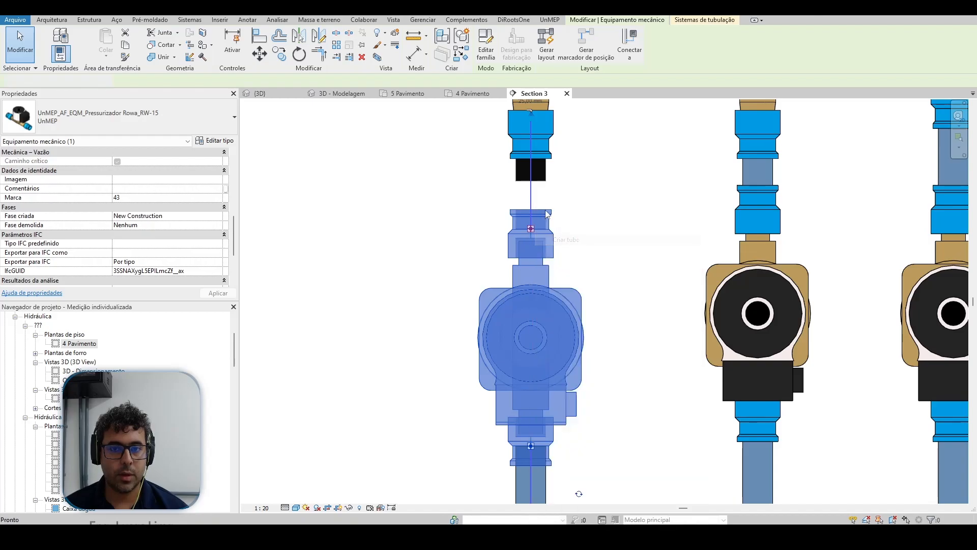
{"action": "scroll", "coordinate": [532, 186], "scroll_direction": "up", "scroll_amount": 2}
{"action": "left_click", "coordinate": [529, 178]}
{"action": "scroll", "coordinate": [532, 183], "scroll_direction": "down", "scroll_amount": 4}
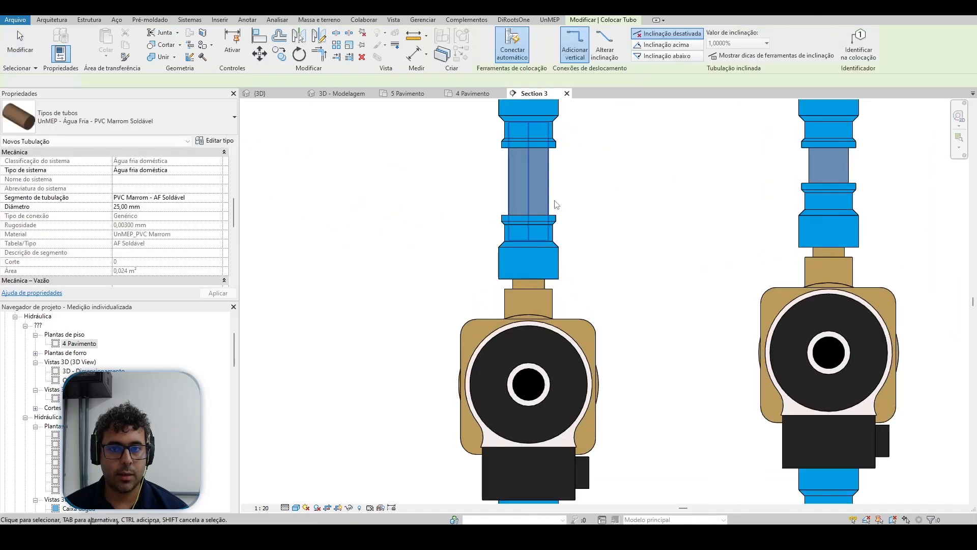
{"action": "key", "text": "Escape"}
{"action": "key", "text": "Escape"}
{"action": "left_click", "coordinate": [562, 201]}
{"action": "key", "text": "Escape"}
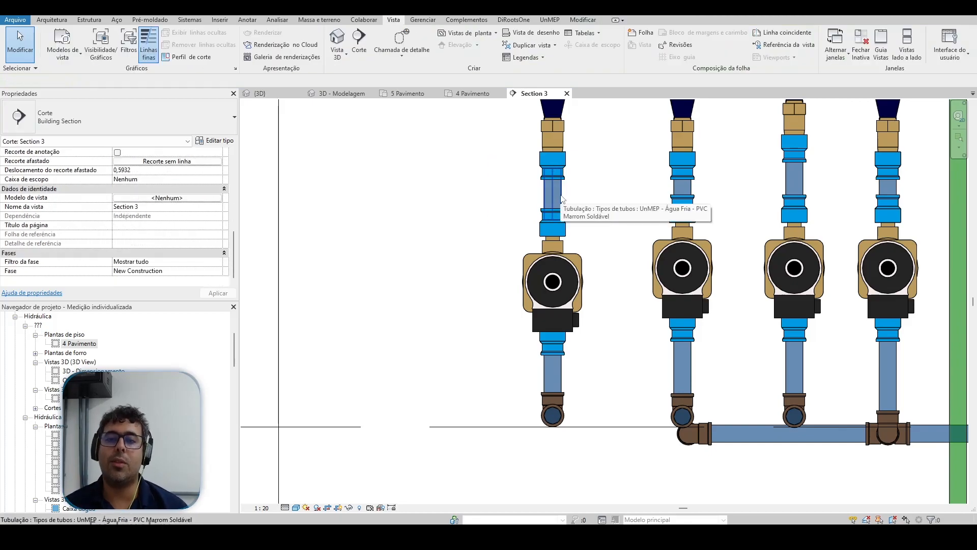
Step: Shorten the pipe below the first pressurizer to detach it from the bottom connector
{"action": "scroll", "coordinate": [559, 267], "scroll_direction": "down", "scroll_amount": 2}
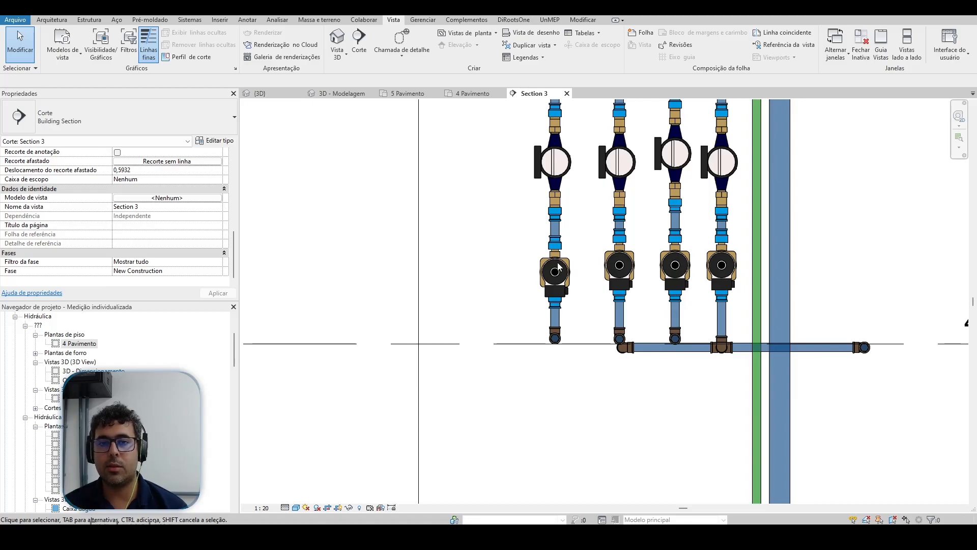
{"action": "scroll", "coordinate": [559, 266], "scroll_direction": "up", "scroll_amount": 5}
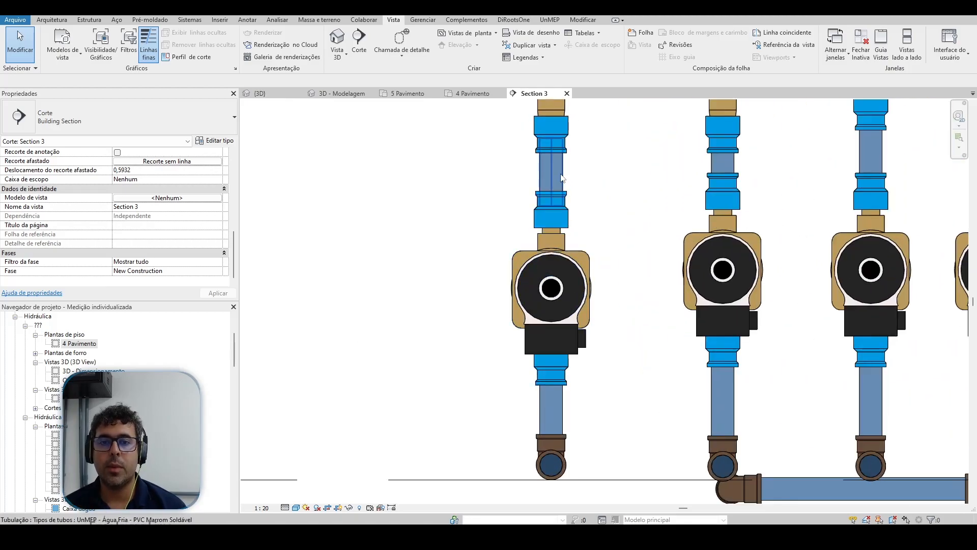
{"action": "left_click", "coordinate": [558, 175]}
{"action": "scroll", "coordinate": [593, 240], "scroll_direction": "down", "scroll_amount": 3}
{"action": "scroll", "coordinate": [590, 214], "scroll_direction": "down", "scroll_amount": 3}
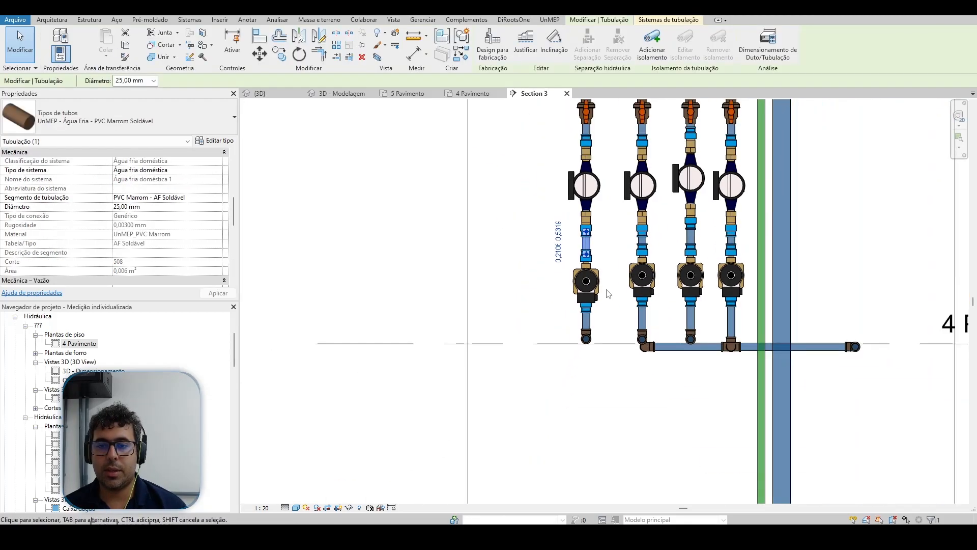
{"action": "scroll", "coordinate": [608, 304], "scroll_direction": "up", "scroll_amount": 2}
{"action": "key", "text": "Escape"}
{"action": "left_click", "coordinate": [580, 321]}
{"action": "scroll", "coordinate": [580, 311], "scroll_direction": "up", "scroll_amount": 2}
{"action": "left_click_drag", "start_coordinate": [573, 315], "coordinate": [573, 344]}
{"action": "scroll", "coordinate": [572, 342], "scroll_direction": "down", "scroll_amount": 2}
{"action": "key", "text": "Escape"}
Step: Shorten the pipe above the first pressurizer to leave a gap at its top connector
{"action": "scroll", "coordinate": [578, 232], "scroll_direction": "up", "scroll_amount": 1}
{"action": "left_click", "coordinate": [574, 230]}
{"action": "scroll", "coordinate": [572, 243], "scroll_direction": "up", "scroll_amount": 2}
{"action": "left_click_drag", "start_coordinate": [567, 248], "coordinate": [567, 215]}
Step: Examine the detached first pressurizer's inlet and outlet connectors and compare its branch with the neighbouring connected ones
{"action": "scroll", "coordinate": [610, 270], "scroll_direction": "down", "scroll_amount": 2}
{"action": "left_click", "coordinate": [605, 289]}
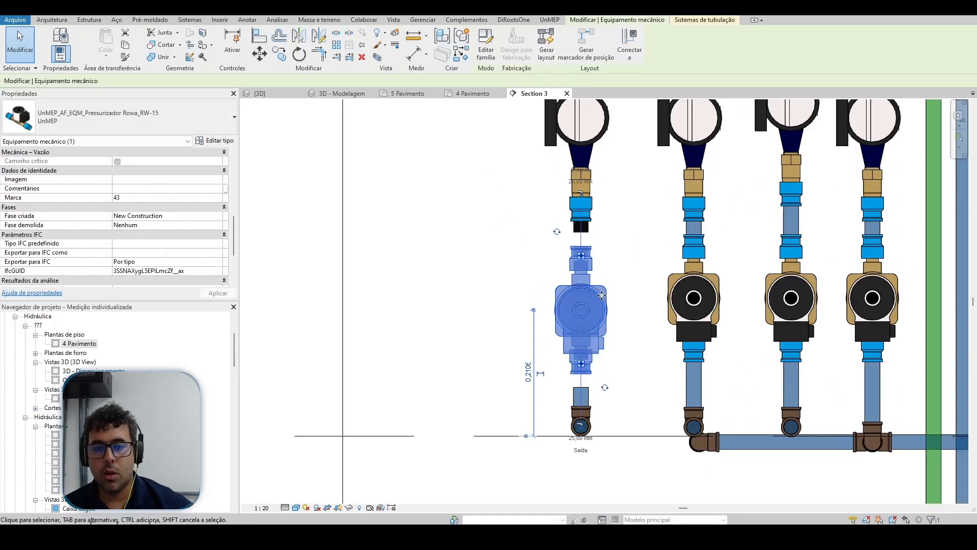
{"action": "scroll", "coordinate": [595, 431], "scroll_direction": "up", "scroll_amount": 1}
{"action": "scroll", "coordinate": [560, 254], "scroll_direction": "down", "scroll_amount": 1}
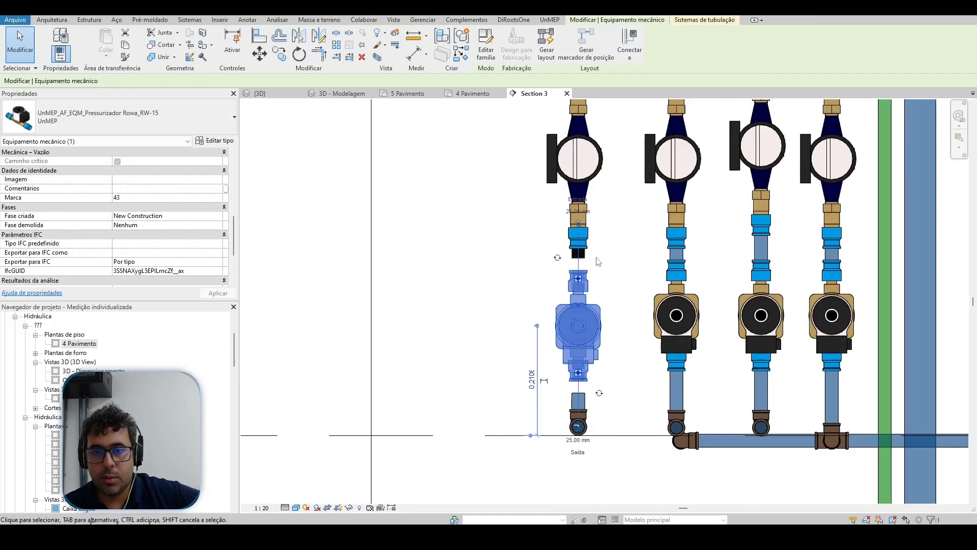
{"action": "scroll", "coordinate": [561, 199], "scroll_direction": "up", "scroll_amount": 2}
{"action": "scroll", "coordinate": [625, 204], "scroll_direction": "down", "scroll_amount": 3}
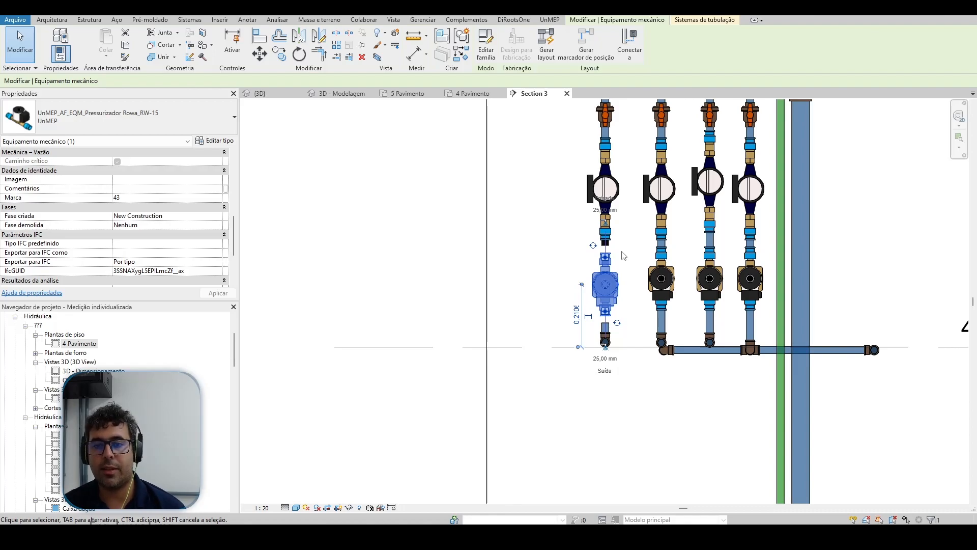
{"action": "key", "text": "Escape"}
{"action": "scroll", "coordinate": [624, 255], "scroll_direction": "up", "scroll_amount": 3}
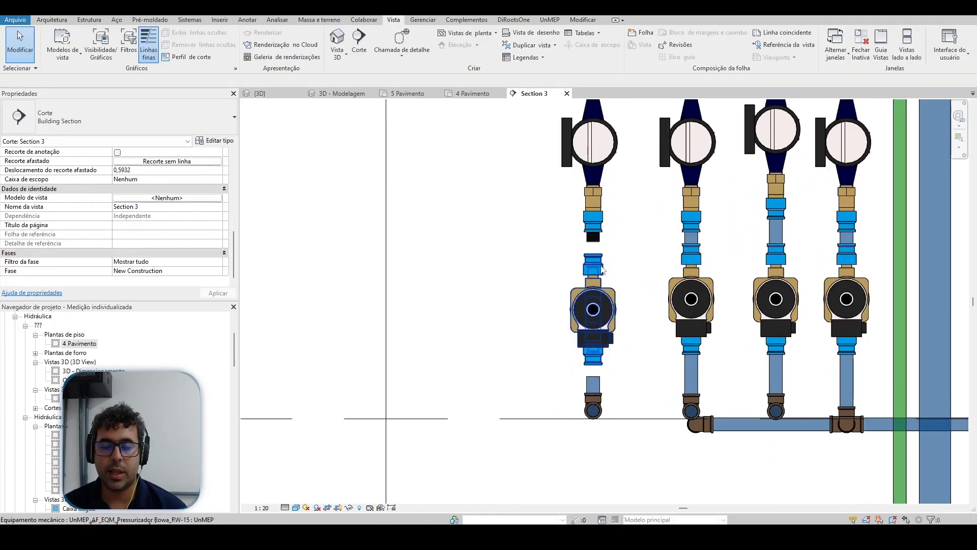
{"action": "left_click", "coordinate": [602, 266]}
{"action": "scroll", "coordinate": [599, 262], "scroll_direction": "up", "scroll_amount": 2}
{"action": "scroll", "coordinate": [596, 258], "scroll_direction": "down", "scroll_amount": 1}
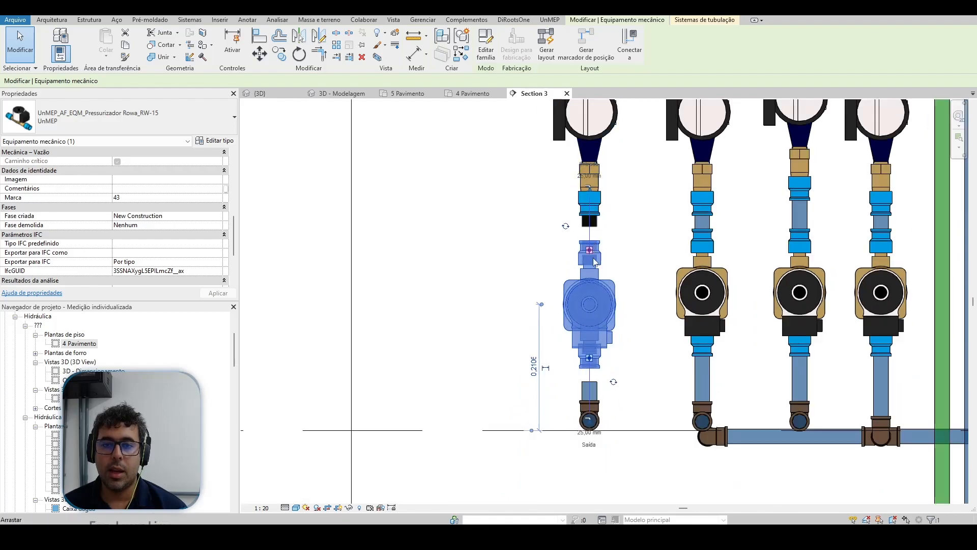
{"action": "scroll", "coordinate": [595, 258], "scroll_direction": "up", "scroll_amount": 2}
{"action": "key", "text": "Escape"}
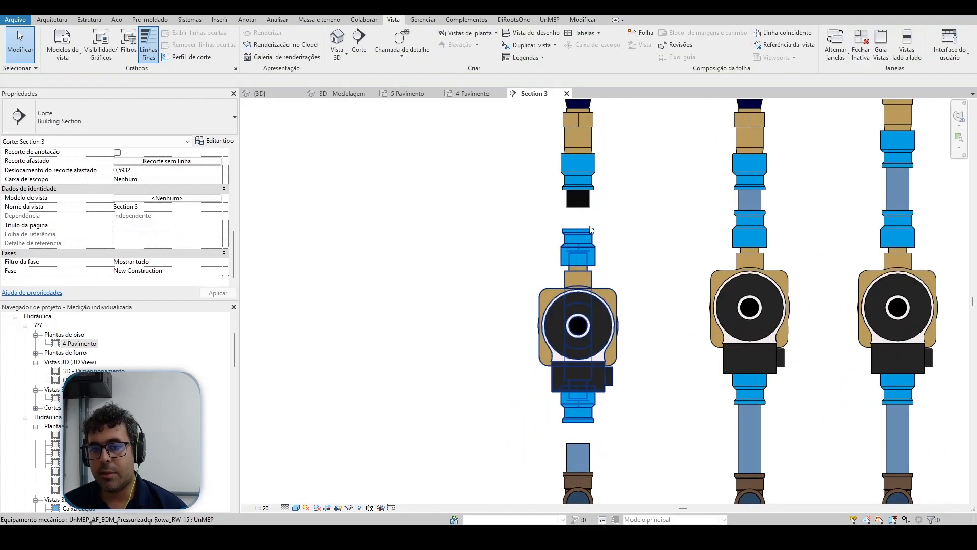
{"action": "scroll", "coordinate": [591, 230], "scroll_direction": "down", "scroll_amount": 2}
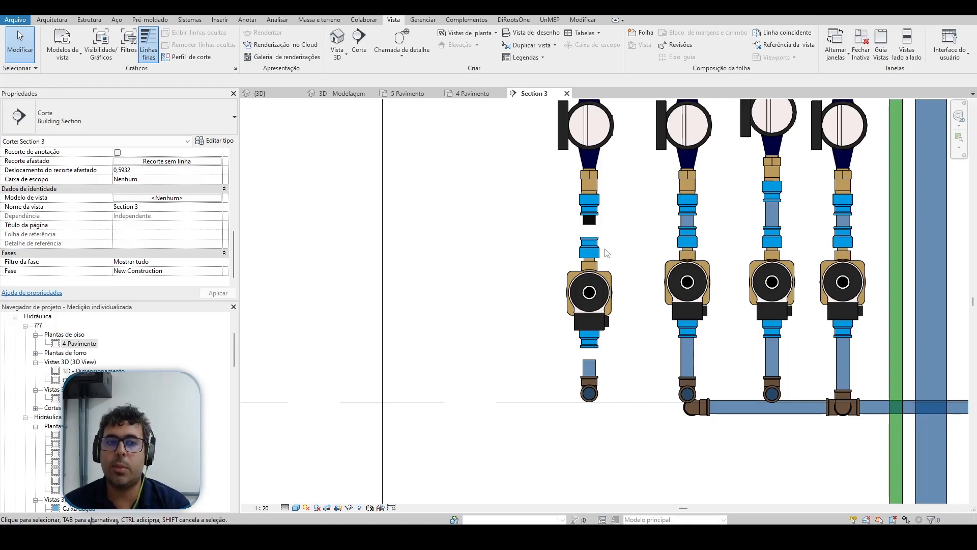
Step: Review the type and instance properties of the first branch's Rowa RW-15 pressurizer without changing them
{"action": "scroll", "coordinate": [606, 253], "scroll_direction": "up", "scroll_amount": 1}
{"action": "left_click", "coordinate": [588, 290]}
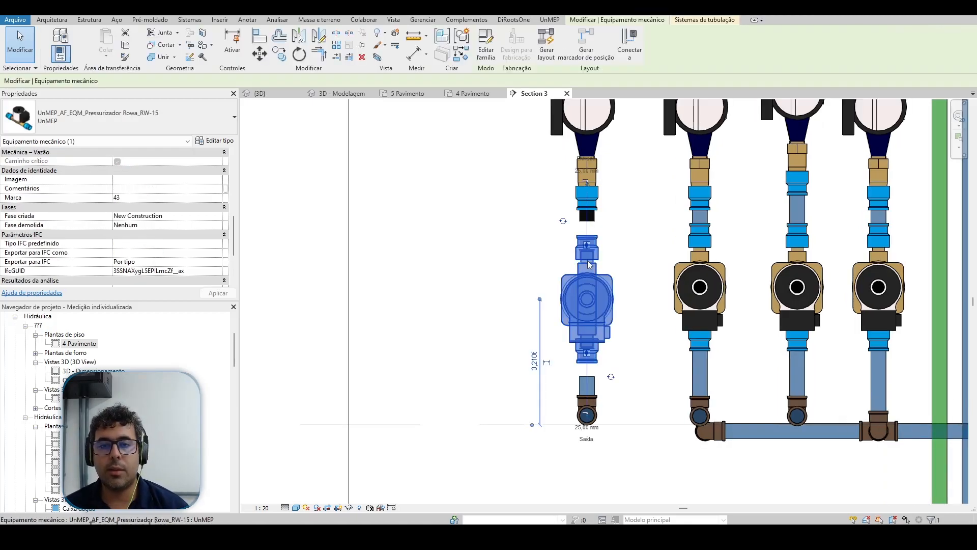
{"action": "left_click", "coordinate": [214, 140]}
{"action": "scroll", "coordinate": [510, 257], "scroll_direction": "down", "scroll_amount": 5}
{"action": "scroll", "coordinate": [510, 258], "scroll_direction": "up", "scroll_amount": 5}
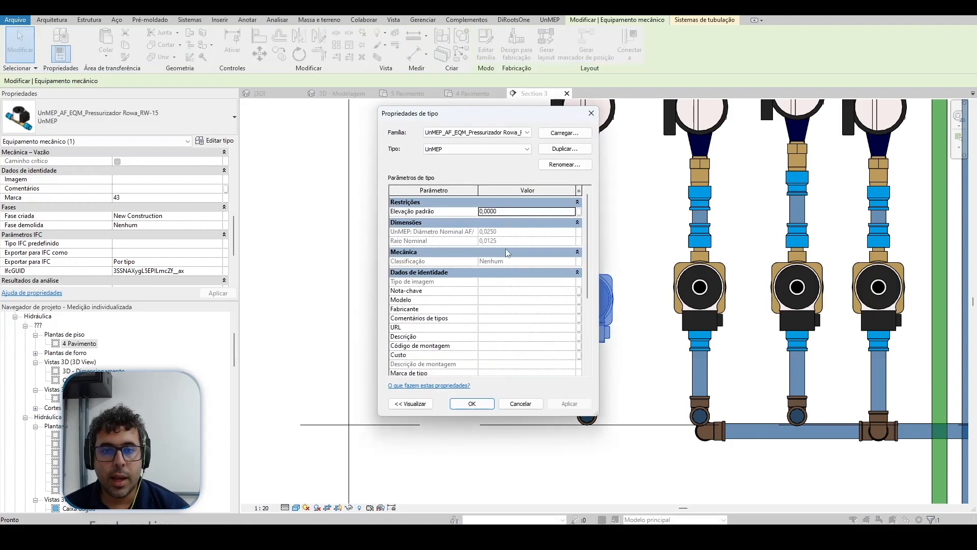
{"action": "key", "text": "Escape"}
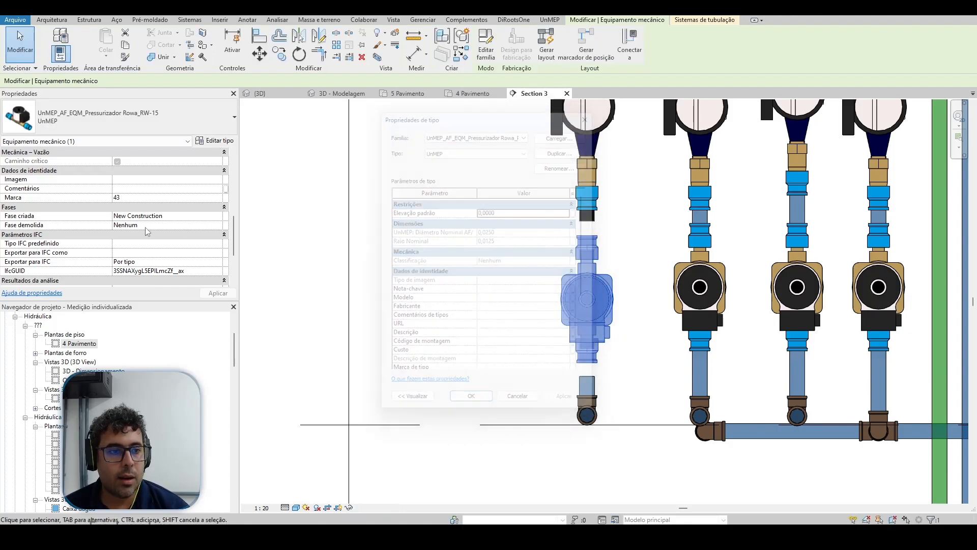
{"action": "scroll", "coordinate": [186, 238], "scroll_direction": "down", "scroll_amount": 3}
{"action": "scroll", "coordinate": [156, 237], "scroll_direction": "up", "scroll_amount": 5}
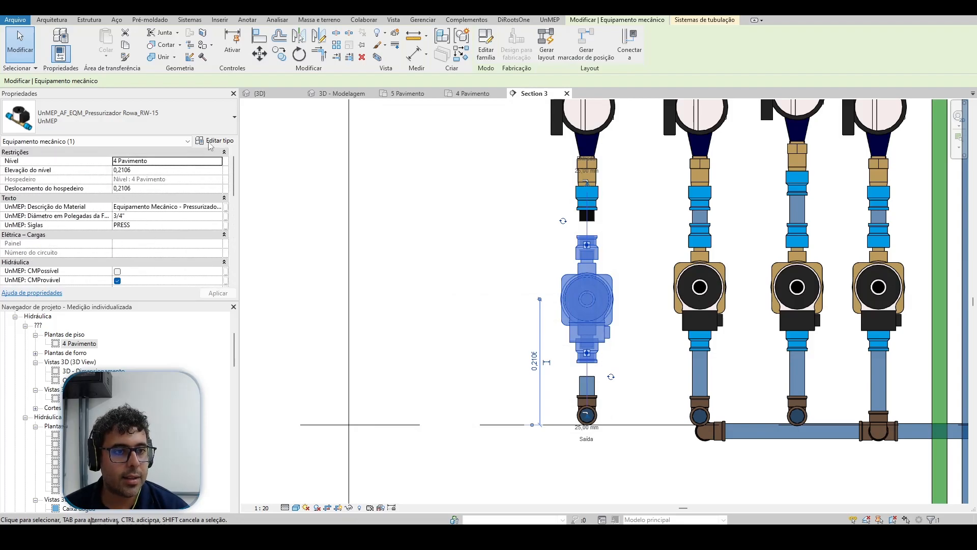
{"action": "key", "text": "Escape"}
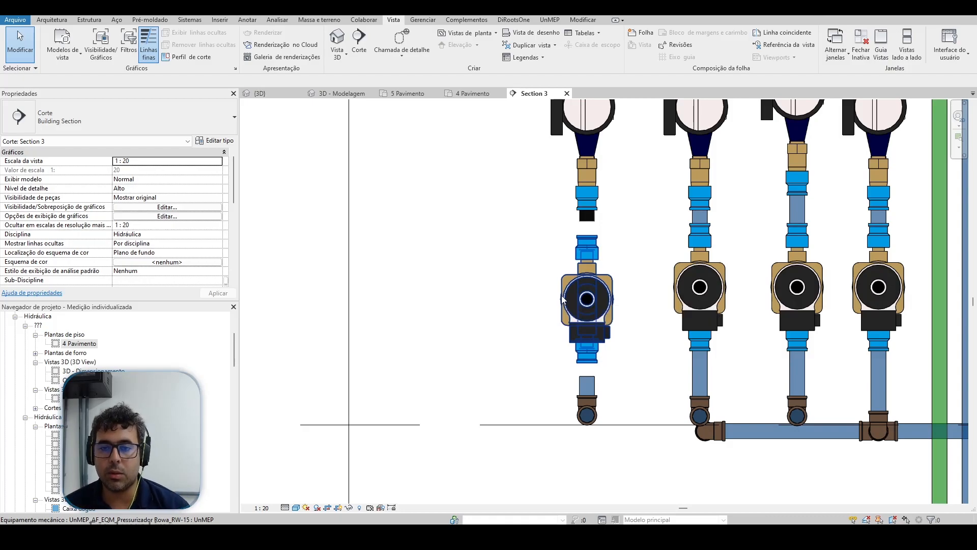
Step: Inspect the first pressurizer's family name, flow labels and position within the branch below the water meter
{"action": "left_click", "coordinate": [590, 301]}
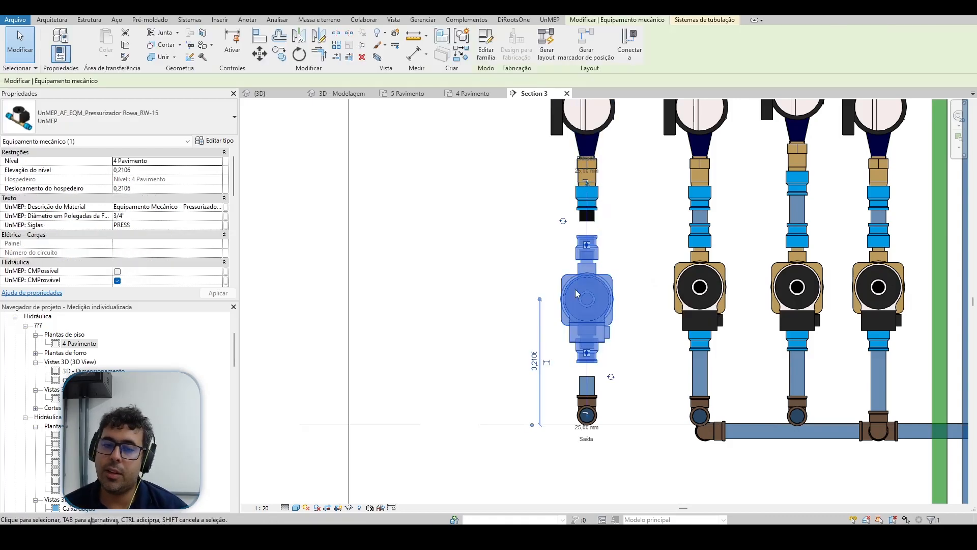
{"action": "scroll", "coordinate": [576, 291], "scroll_direction": "down", "scroll_amount": 2}
{"action": "scroll", "coordinate": [578, 293], "scroll_direction": "down", "scroll_amount": 3}
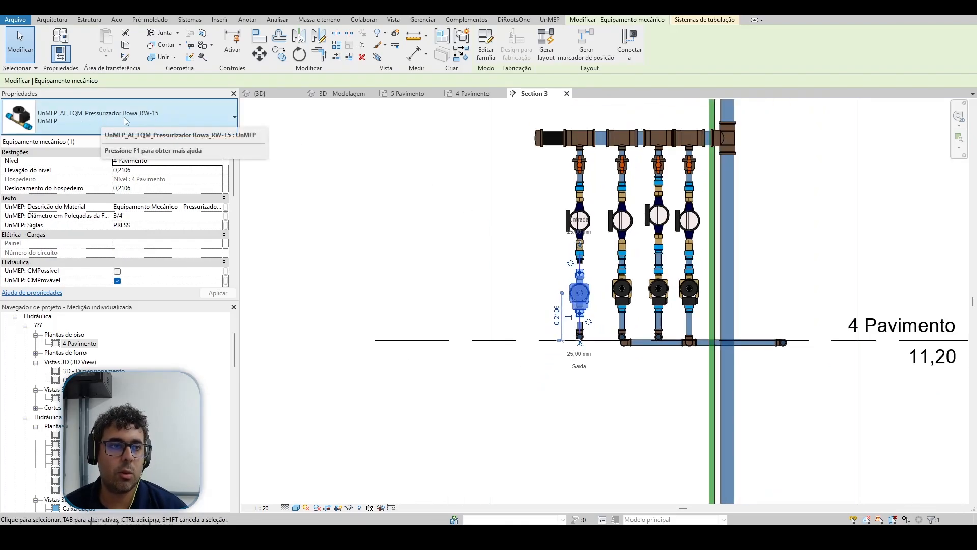
{"action": "left_click", "coordinate": [509, 201]}
{"action": "scroll", "coordinate": [606, 285], "scroll_direction": "up", "scroll_amount": 4}
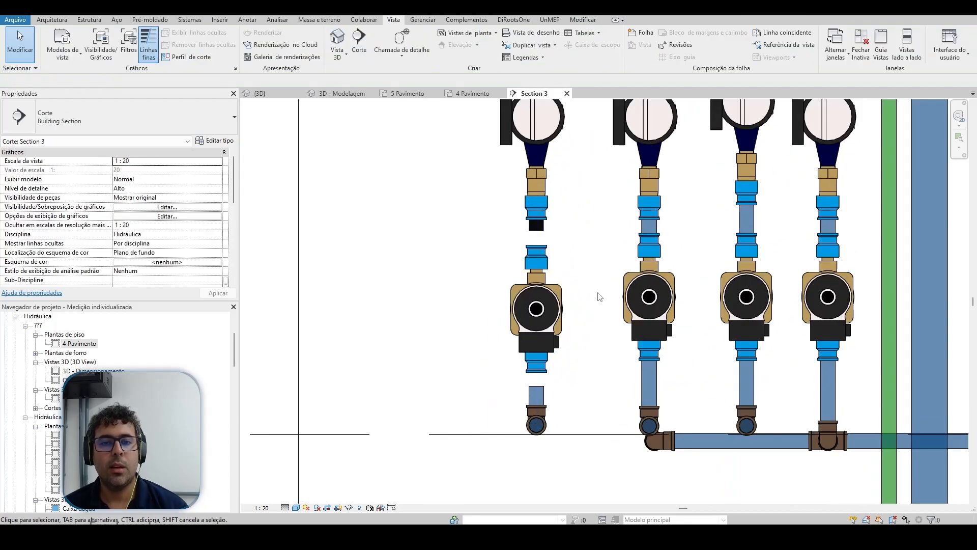
{"action": "left_click", "coordinate": [560, 293]}
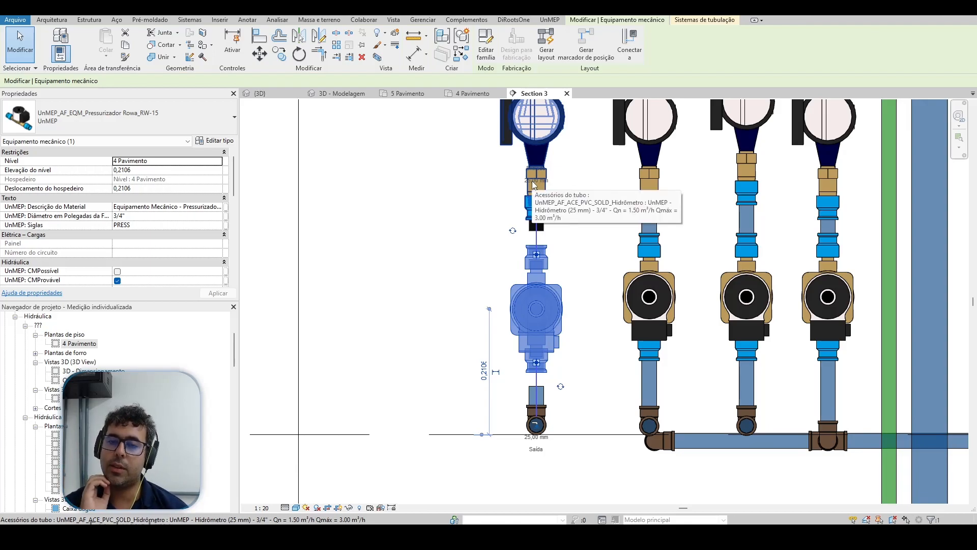
{"action": "key", "text": "Escape"}
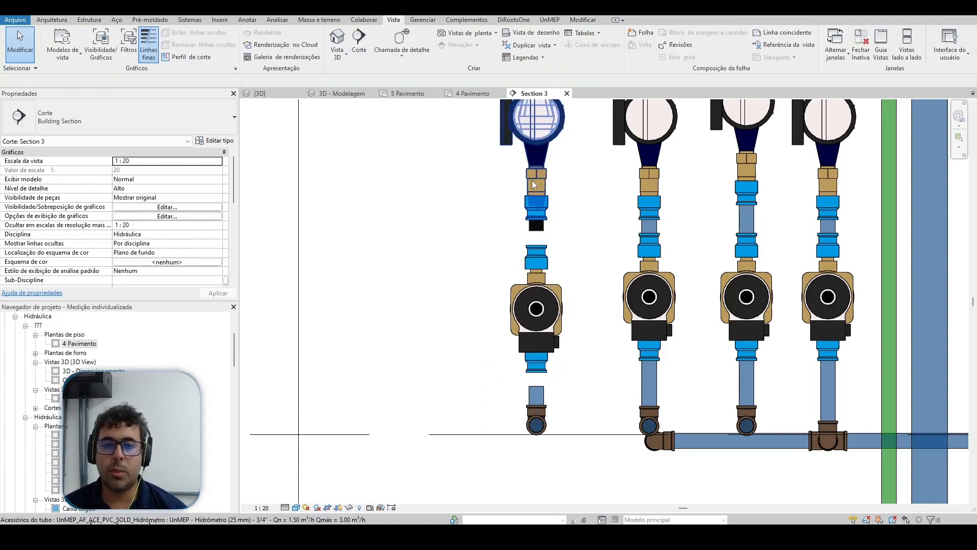
Step: Extend the lower pipe up to the first pressurizer's bottom connector to reconnect it
{"action": "scroll", "coordinate": [531, 257], "scroll_direction": "up", "scroll_amount": 2}
{"action": "left_click", "coordinate": [543, 462]}
{"action": "scroll", "coordinate": [540, 455], "scroll_direction": "up", "scroll_amount": 1}
{"action": "left_click_drag", "start_coordinate": [539, 453], "coordinate": [541, 405]}
{"action": "scroll", "coordinate": [541, 406], "scroll_direction": "down", "scroll_amount": 3}
{"action": "key", "text": "Escape"}
Step: Extend the upper pipe down to the first pressurizer's top connector to reconnect it
{"action": "scroll", "coordinate": [556, 257], "scroll_direction": "up", "scroll_amount": 1}
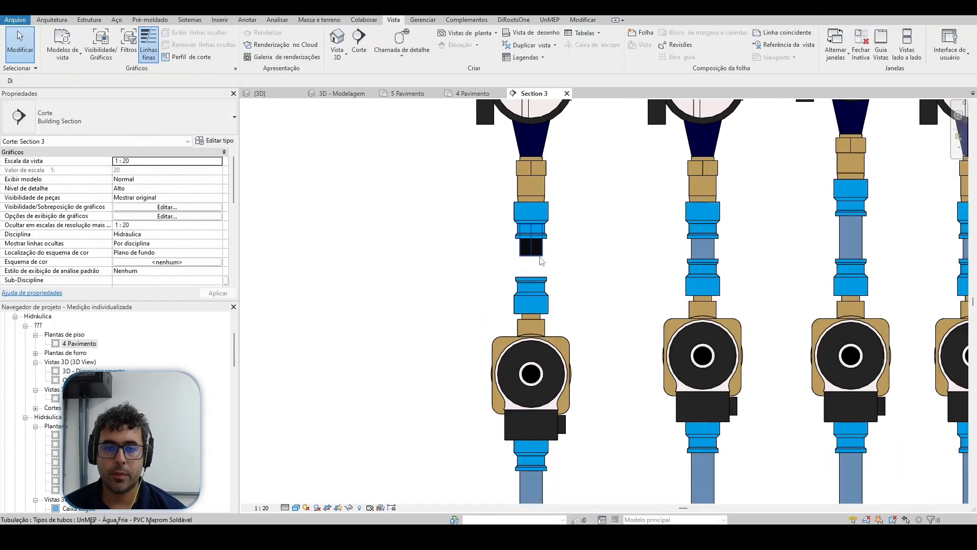
{"action": "scroll", "coordinate": [532, 260], "scroll_direction": "up", "scroll_amount": 1}
{"action": "left_click", "coordinate": [530, 254]}
{"action": "left_click_drag", "start_coordinate": [530, 254], "coordinate": [530, 297]}
{"action": "key", "text": "Escape"}
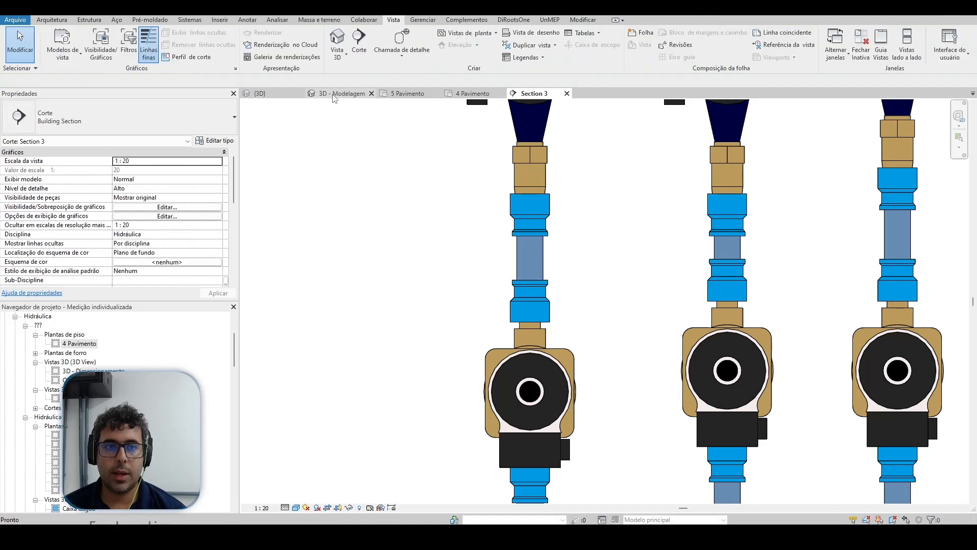
Step: Examine the individual meter branches, distribution pipes and top-floor electric shower in the 3D - Modelagem view
{"action": "left_click", "coordinate": [337, 93]}
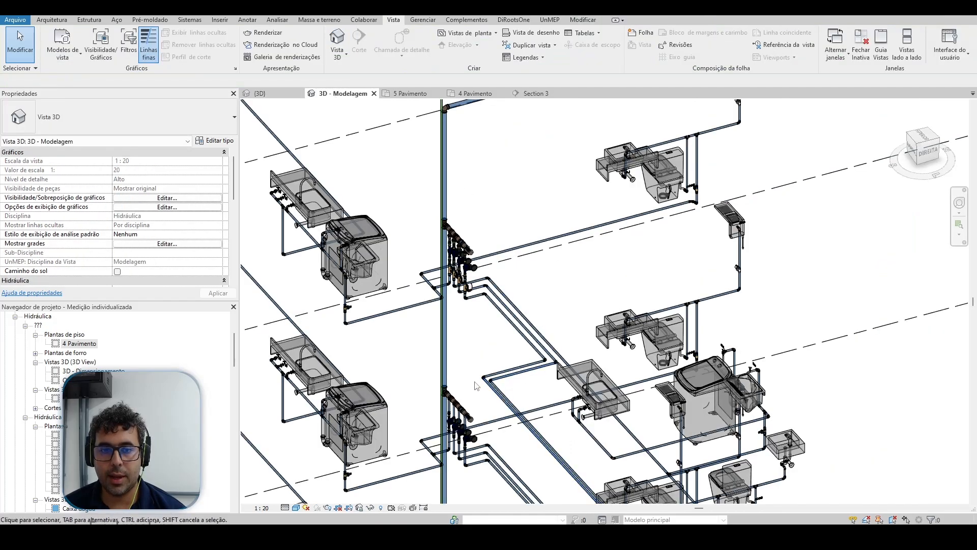
{"action": "scroll", "coordinate": [488, 268], "scroll_direction": "up", "scroll_amount": 2}
{"action": "scroll", "coordinate": [507, 234], "scroll_direction": "down", "scroll_amount": 2}
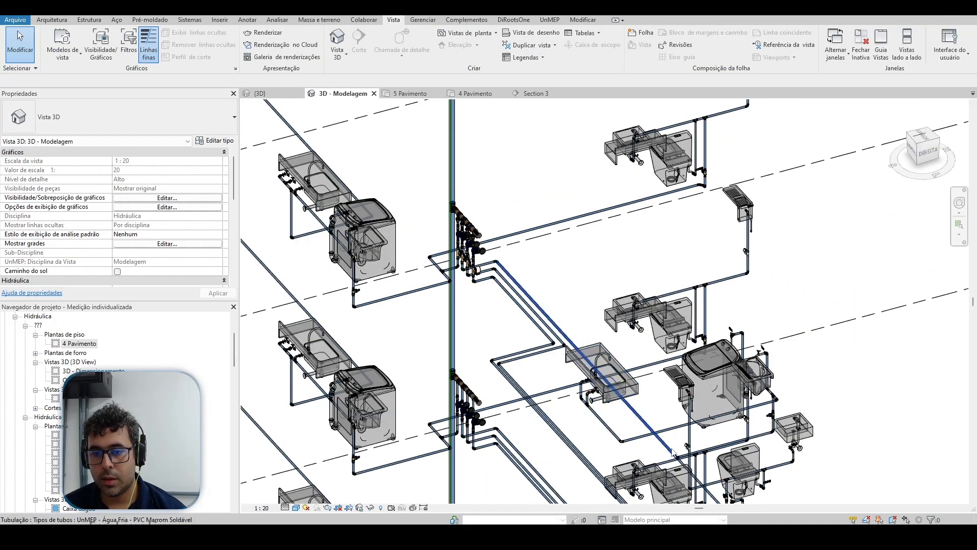
{"action": "scroll", "coordinate": [626, 402], "scroll_direction": "up", "scroll_amount": 5}
{"action": "scroll", "coordinate": [634, 416], "scroll_direction": "down", "scroll_amount": 5}
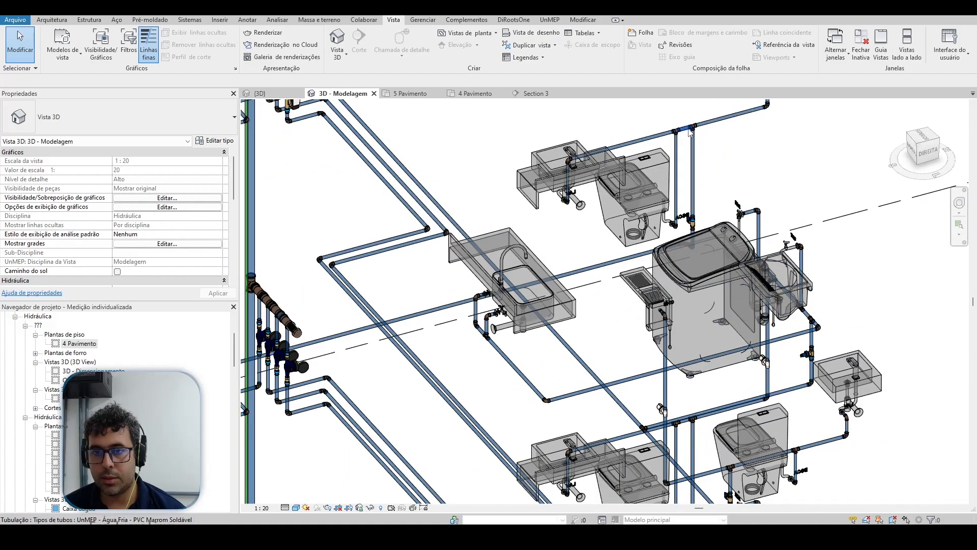
{"action": "scroll", "coordinate": [425, 346], "scroll_direction": "down", "scroll_amount": 2}
{"action": "scroll", "coordinate": [425, 346], "scroll_direction": "up", "scroll_amount": 5}
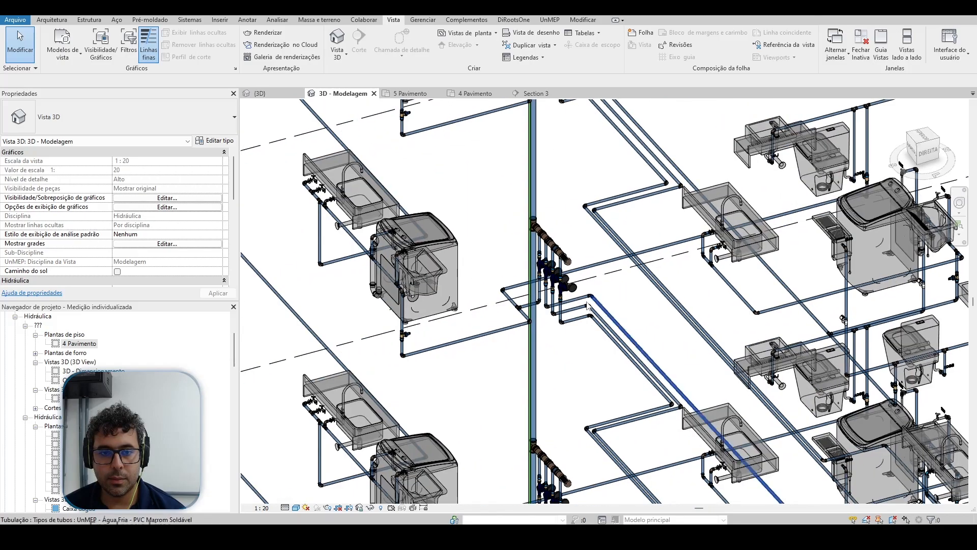
{"action": "scroll", "coordinate": [540, 298], "scroll_direction": "down", "scroll_amount": 5}
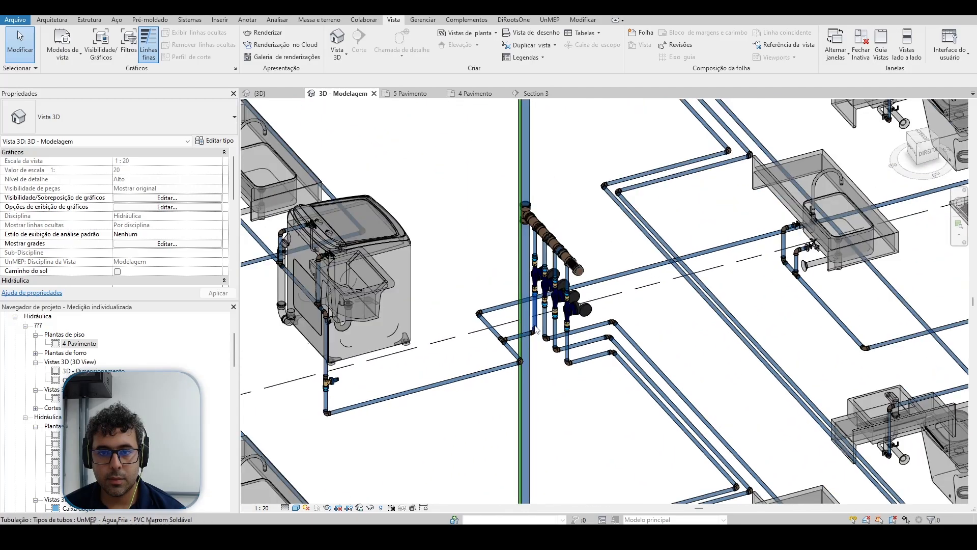
{"action": "scroll", "coordinate": [642, 304], "scroll_direction": "up", "scroll_amount": 2}
{"action": "scroll", "coordinate": [711, 205], "scroll_direction": "up", "scroll_amount": 8}
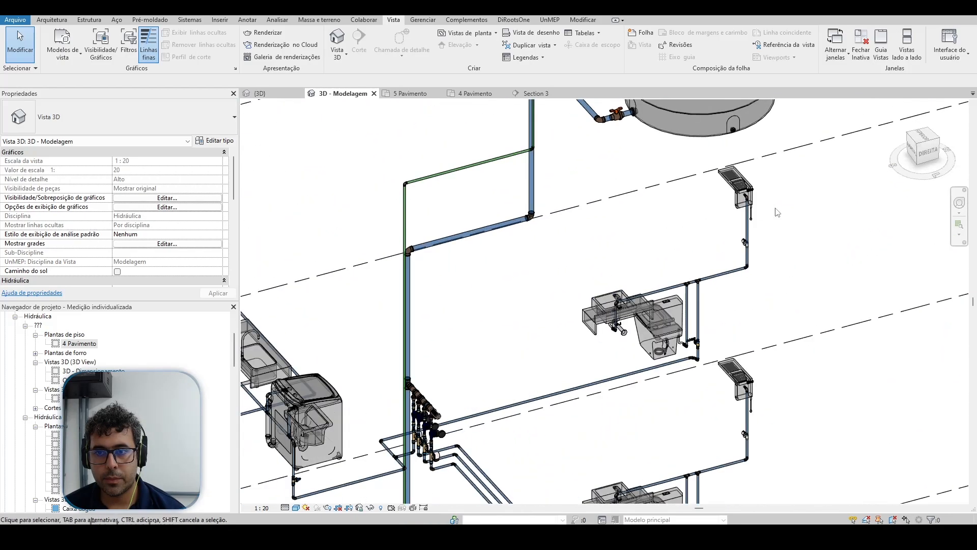
{"action": "scroll", "coordinate": [660, 180], "scroll_direction": "down", "scroll_amount": 6}
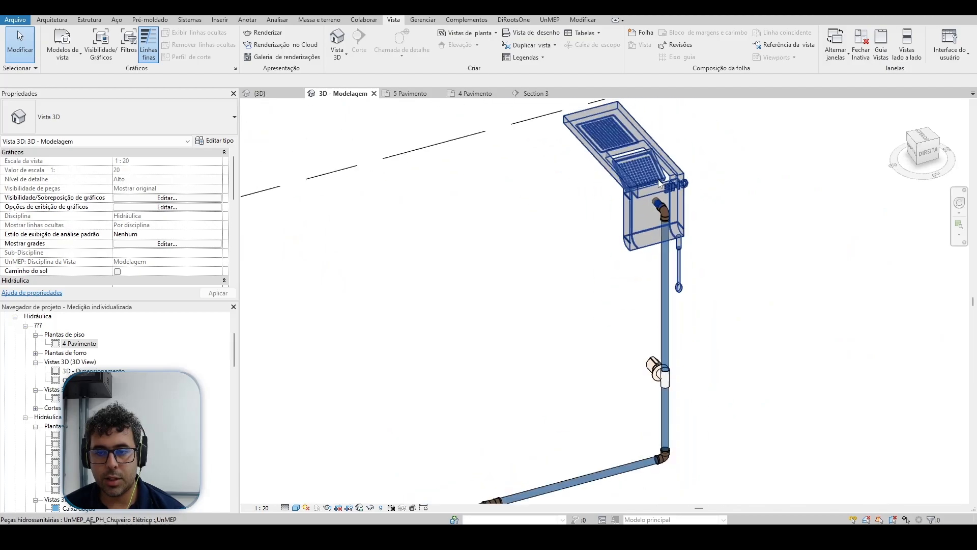
{"action": "middle_click_drag", "start_coordinate": [631, 336], "coordinate": [761, 231]}
{"action": "scroll", "coordinate": [392, 321], "scroll_direction": "up", "scroll_amount": 6}
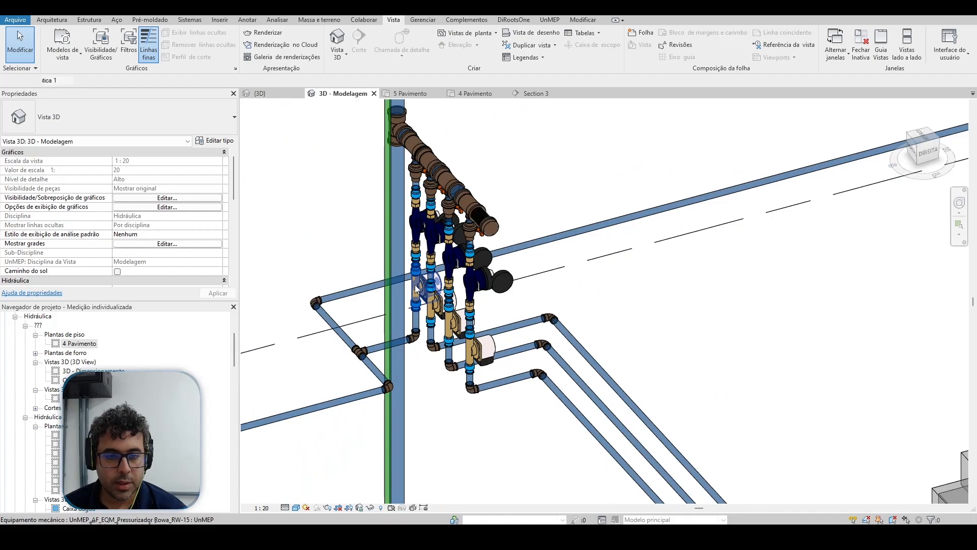
Step: Check the analysis results in the instance properties of the first Rowa RW-15 pressurizer on the top-floor branch
{"action": "left_click", "coordinate": [417, 288]}
{"action": "scroll", "coordinate": [138, 184], "scroll_direction": "down", "scroll_amount": 5}
{"action": "scroll", "coordinate": [138, 185], "scroll_direction": "down", "scroll_amount": 3}
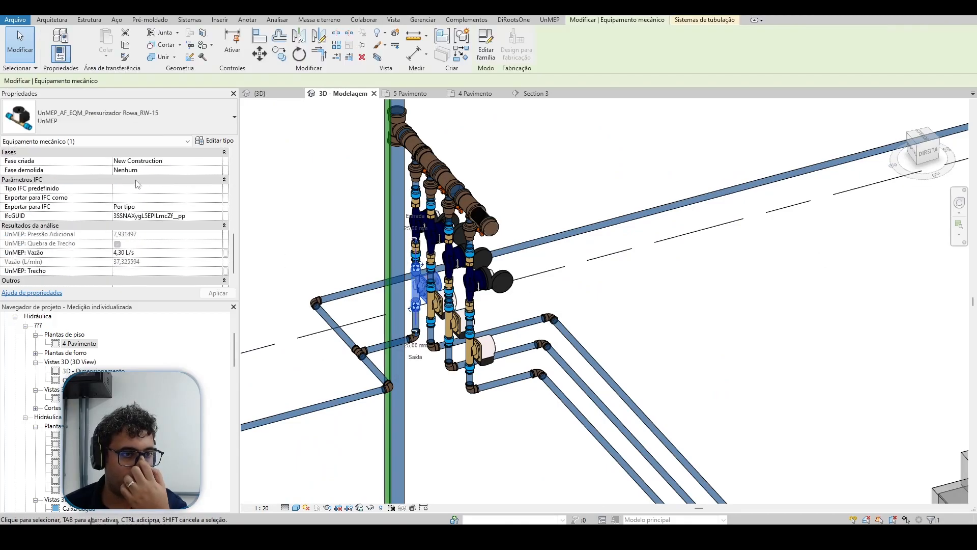
{"action": "scroll", "coordinate": [379, 333], "scroll_direction": "down", "scroll_amount": 6}
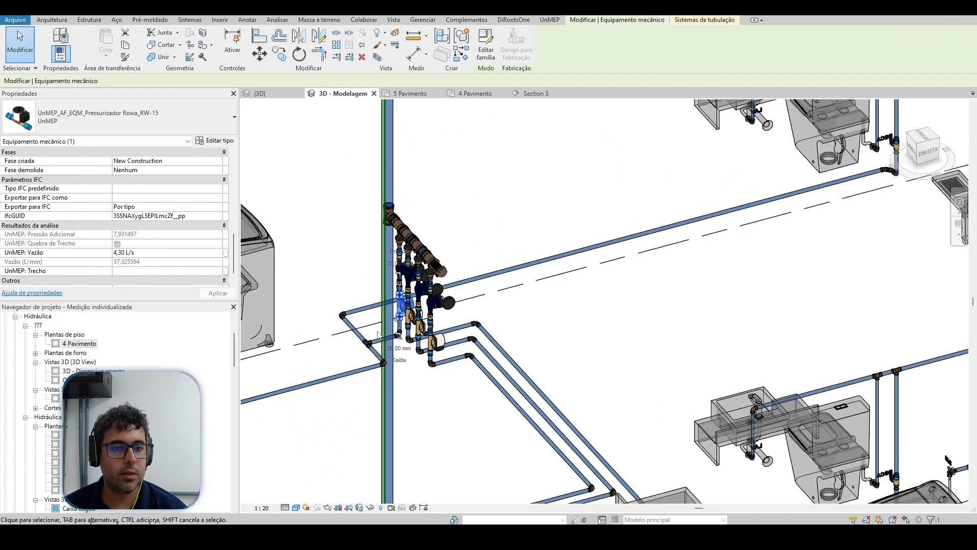
Step: Add a new cold-water pressure item in UnMEP Aqua and select the top-floor electric shower as its fixture
{"action": "left_click", "coordinate": [681, 198]}
{"action": "middle_click_drag", "start_coordinate": [679, 257], "coordinate": [602, 413]}
{"action": "scroll", "coordinate": [604, 217], "scroll_direction": "up", "scroll_amount": 1}
{"action": "scroll", "coordinate": [585, 258], "scroll_direction": "up", "scroll_amount": 3}
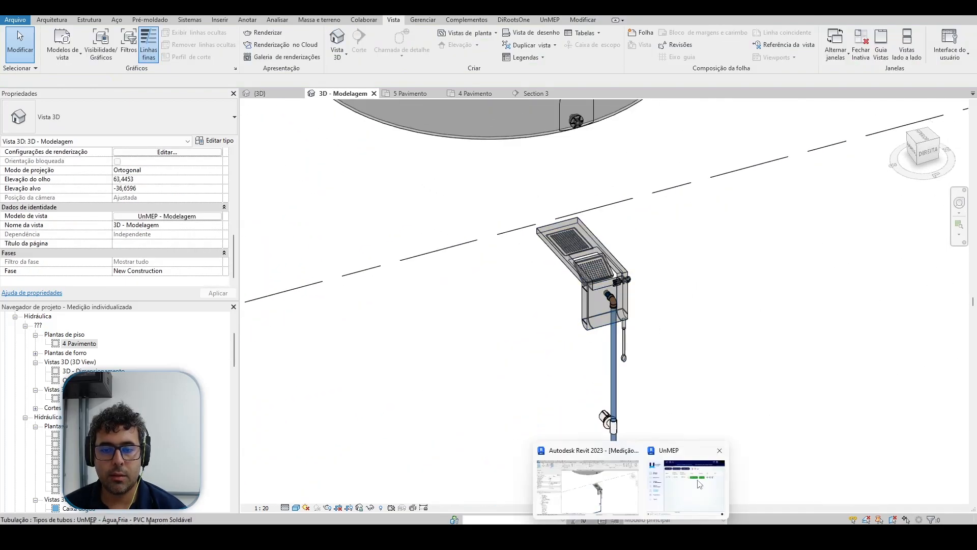
{"action": "left_click", "coordinate": [700, 484]}
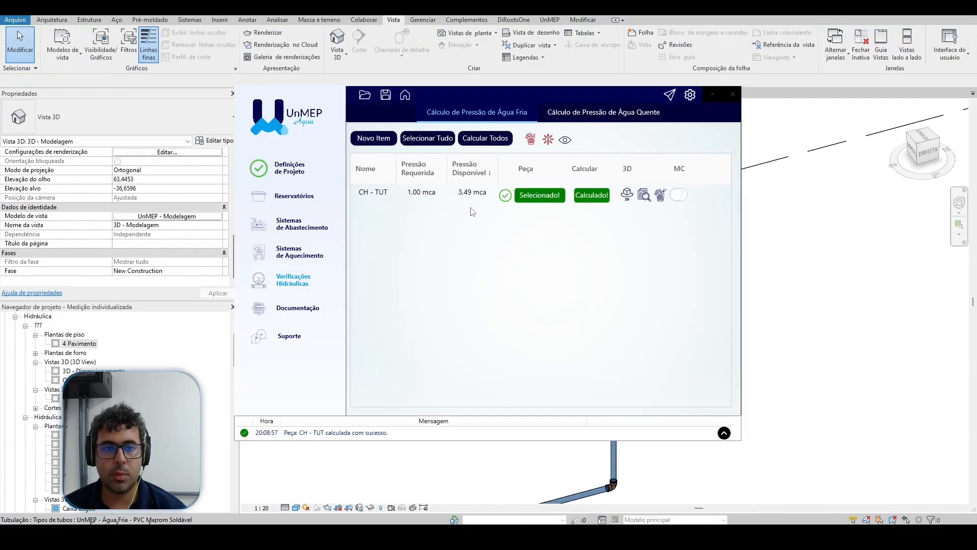
{"action": "left_click", "coordinate": [375, 140]}
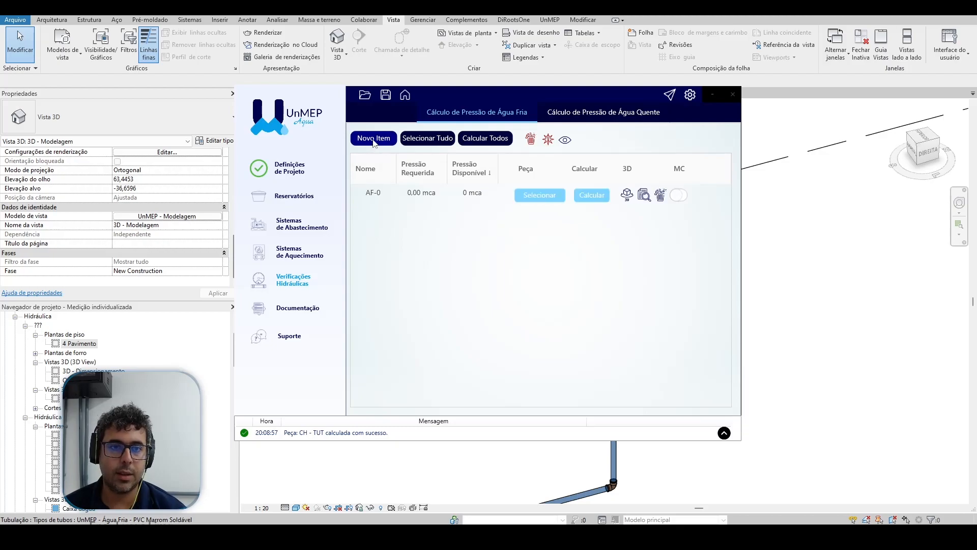
{"action": "left_click", "coordinate": [540, 195]}
{"action": "left_click", "coordinate": [611, 300]}
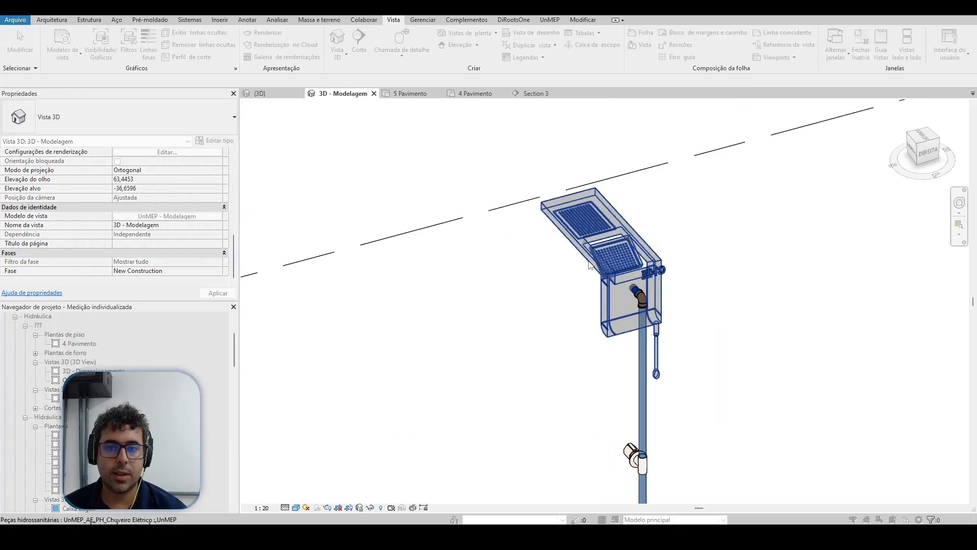
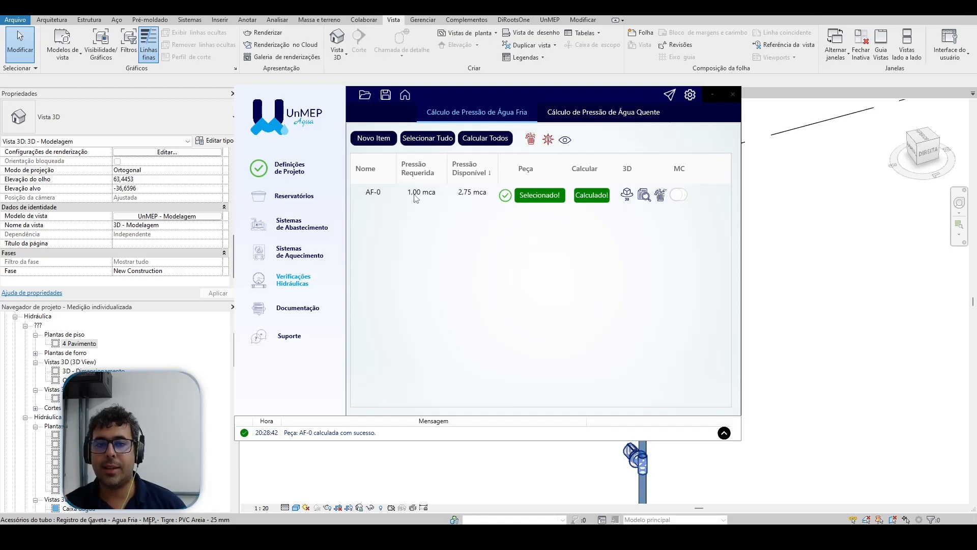
Step: Set the required pressure of item AF-0 to 2 mca
{"action": "double_click", "coordinate": [415, 195]}
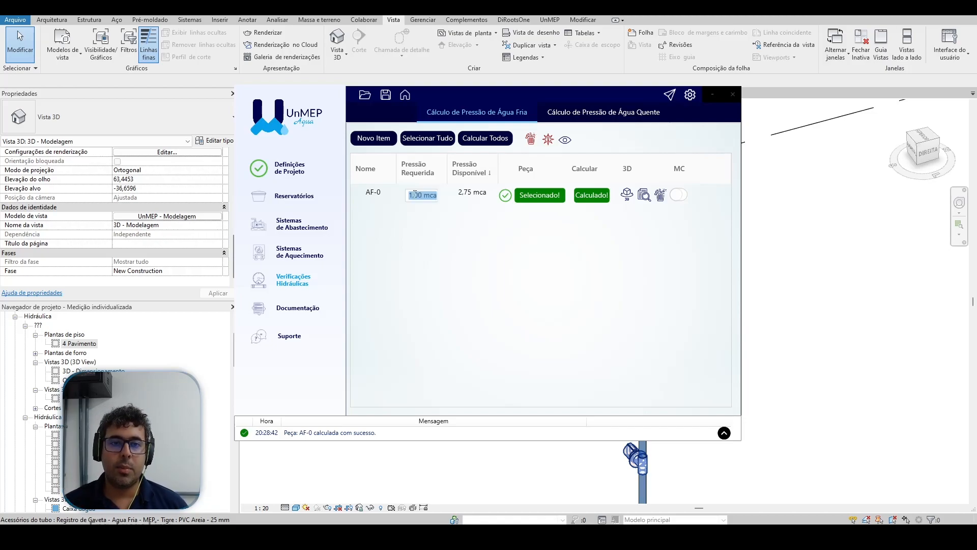
{"action": "type", "text": "2"}
{"action": "key", "text": "Return"}
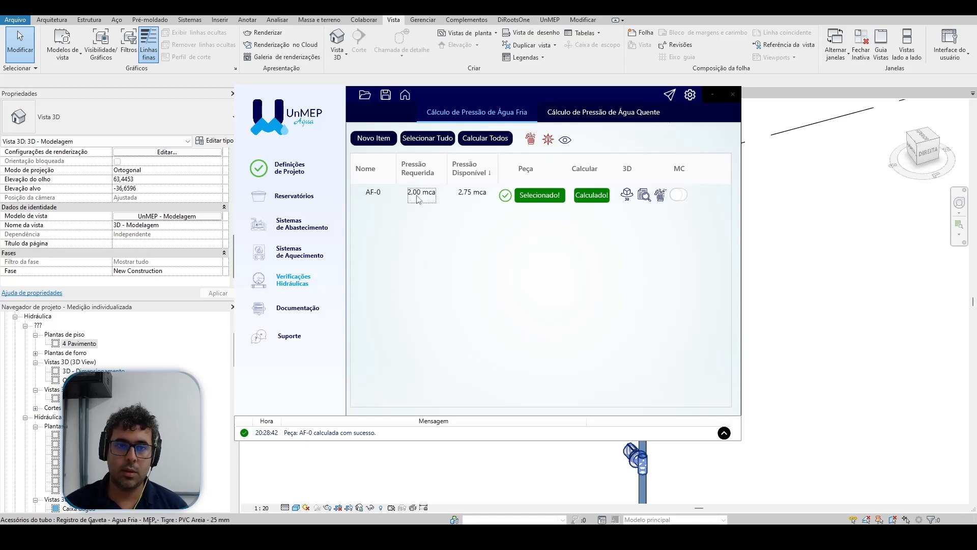
Step: Raise the required pressure of item AF-0 to 3 mca and recalculate the item
{"action": "double_click", "coordinate": [414, 196]}
{"action": "left_click", "coordinate": [413, 196]}
{"action": "type", "text": "3"}
{"action": "key", "text": "Return"}
{"action": "left_click", "coordinate": [593, 196]}
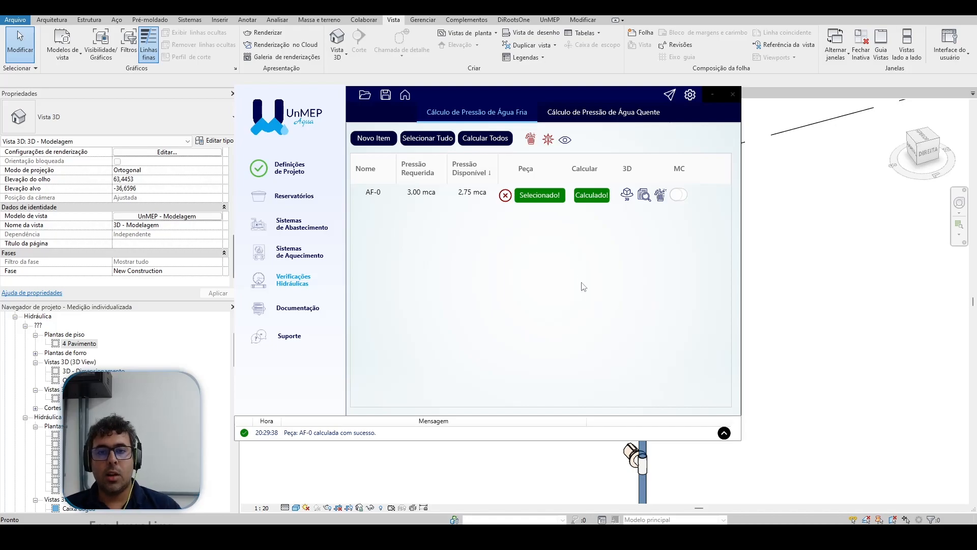
Step: Check the status of item AF-0 and set its required pressure to 1 mca
{"action": "mouse_move", "coordinate": [505, 198]}
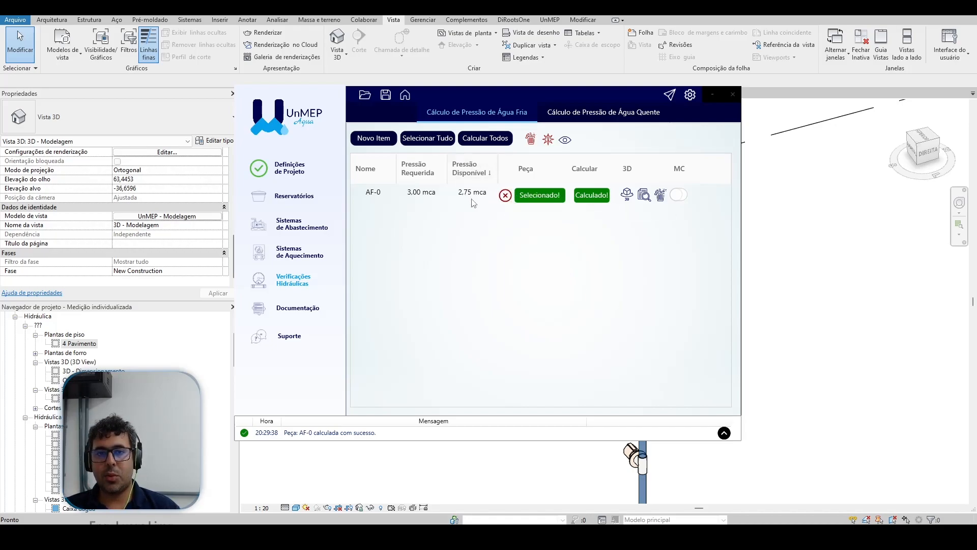
{"action": "left_click", "coordinate": [415, 195]}
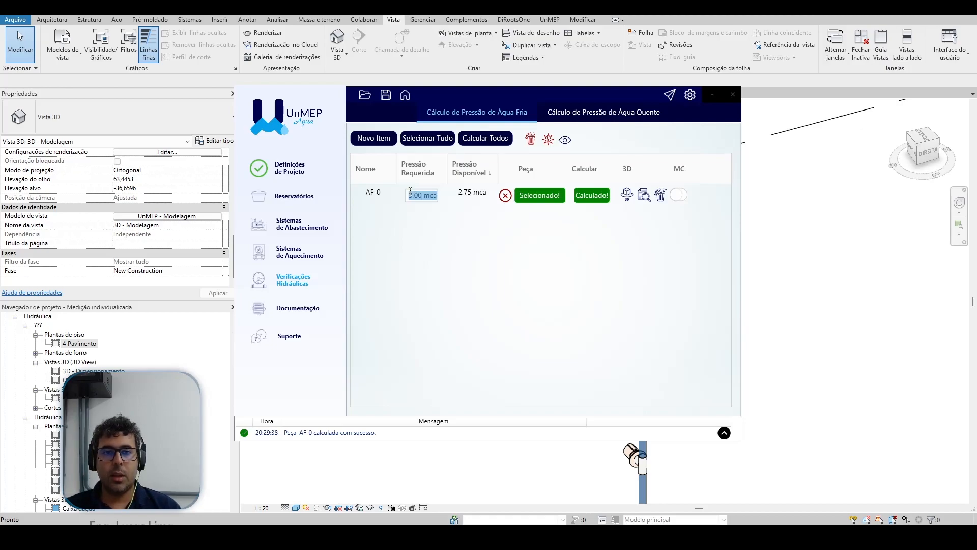
{"action": "key", "text": "BackSpace"}
{"action": "type", "text": "1"}
{"action": "key", "text": "Return"}
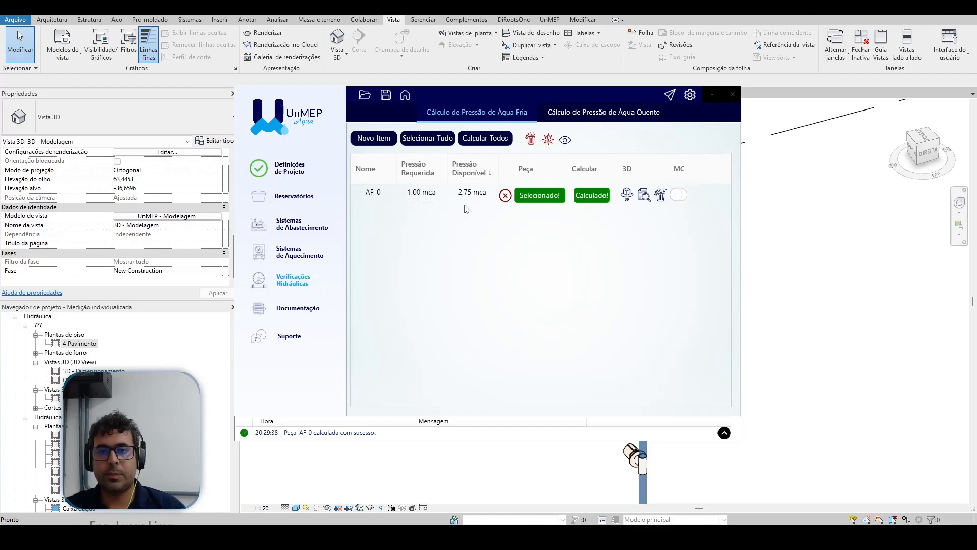
Step: Open the pressure calculation report for AF-0, close it and return to the Revit model
{"action": "left_click", "coordinate": [644, 194]}
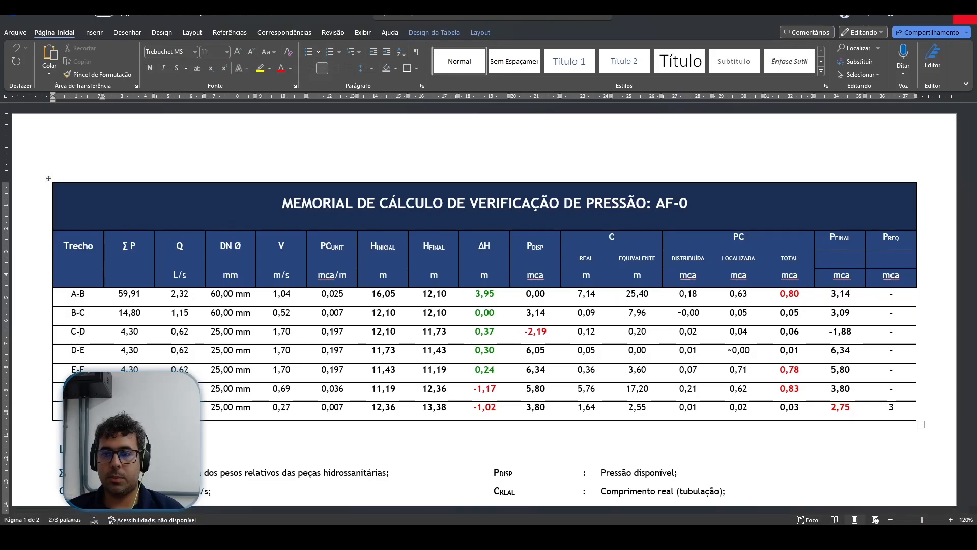
{"action": "left_click", "coordinate": [965, 19]}
{"action": "left_click", "coordinate": [629, 535]}
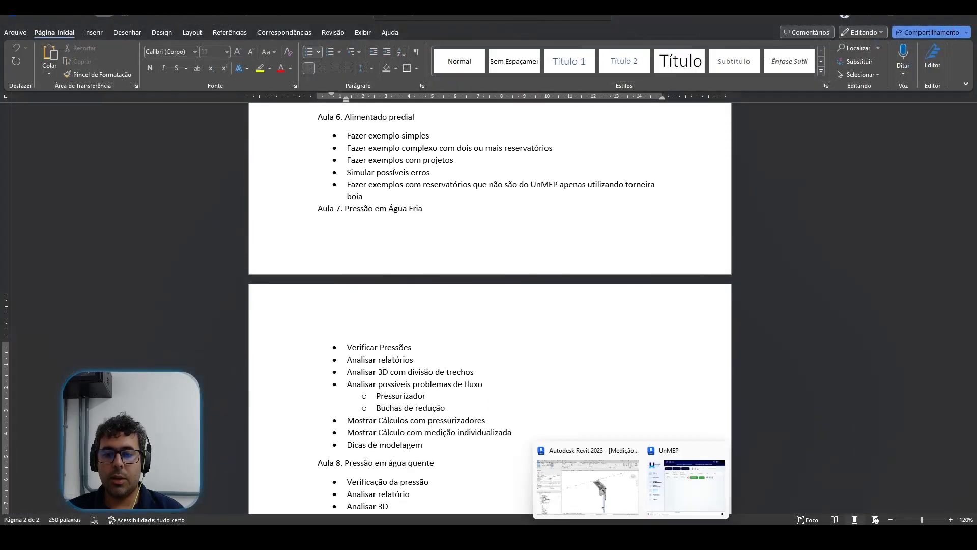
{"action": "left_click", "coordinate": [594, 491]}
Step: Switch to UnMEP Aqua and generate the 3D dimensioning view for item AF-0
{"action": "left_click", "coordinate": [630, 534]}
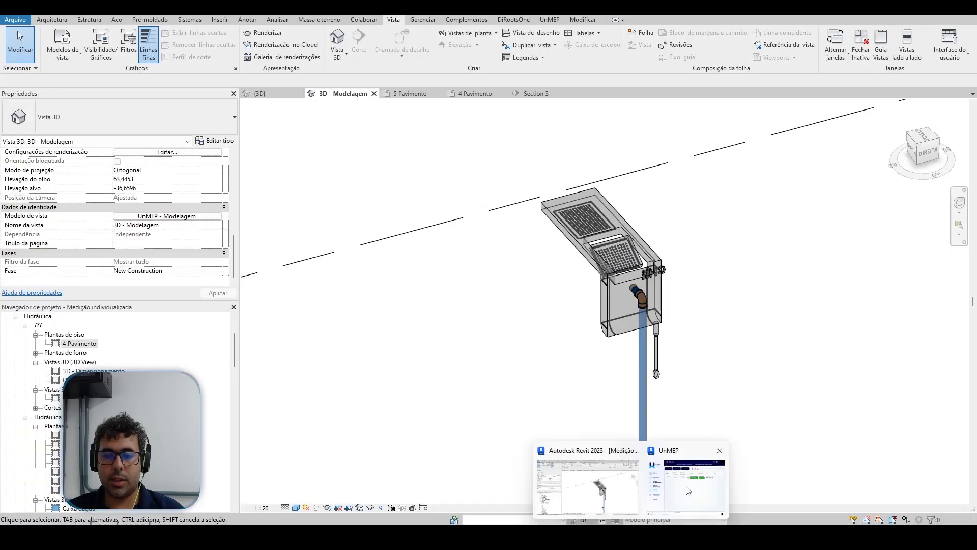
{"action": "left_click", "coordinate": [688, 490]}
{"action": "left_click", "coordinate": [624, 195]}
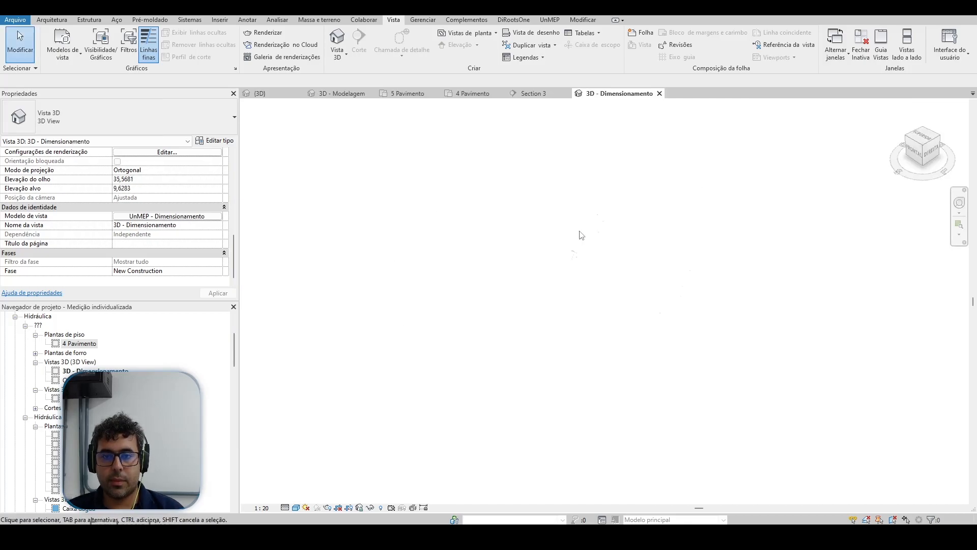
Step: Inspect the coloured AF-0 path at the shower end and at the reservoir outlet labelled A
{"action": "scroll", "coordinate": [626, 220], "scroll_direction": "up", "scroll_amount": 6}
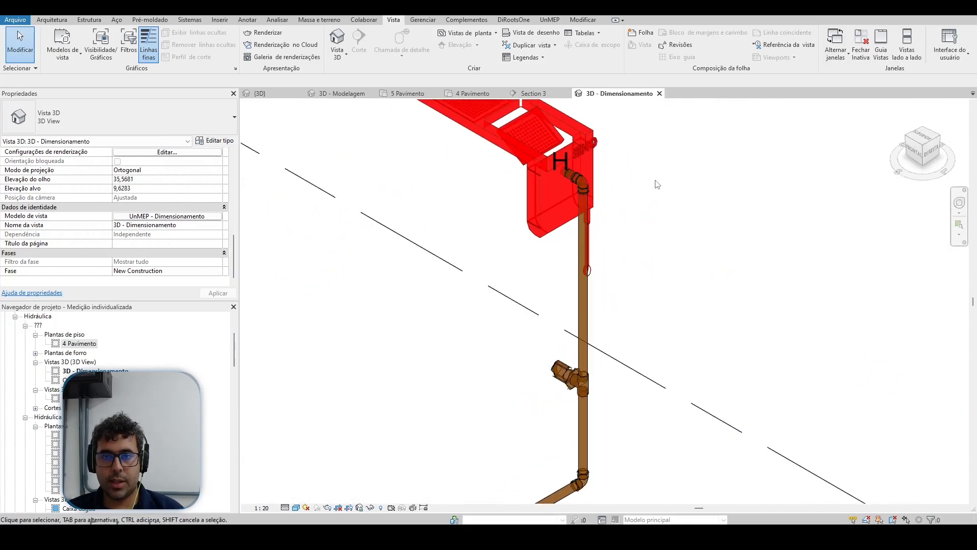
{"action": "scroll", "coordinate": [645, 178], "scroll_direction": "down", "scroll_amount": 5}
{"action": "middle_click_drag", "start_coordinate": [518, 275], "coordinate": [448, 418]}
{"action": "scroll", "coordinate": [517, 267], "scroll_direction": "up", "scroll_amount": 2}
{"action": "scroll", "coordinate": [515, 267], "scroll_direction": "up", "scroll_amount": 2}
{"action": "scroll", "coordinate": [529, 256], "scroll_direction": "down", "scroll_amount": 2}
{"action": "scroll", "coordinate": [345, 262], "scroll_direction": "up", "scroll_amount": 2}
{"action": "scroll", "coordinate": [402, 195], "scroll_direction": "down", "scroll_amount": 3}
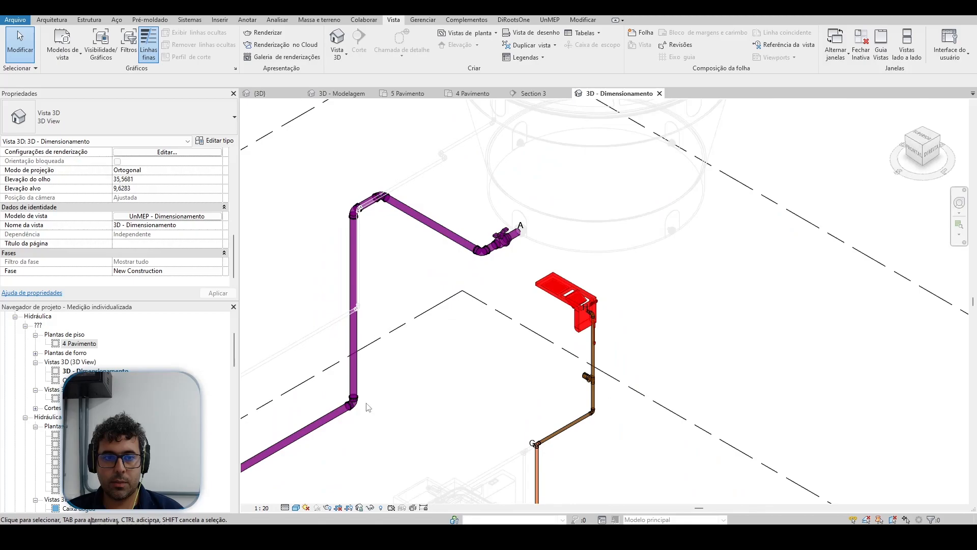
Step: Trace the labelled segments from point B through the water meter and pressurizer to the shower at point H
{"action": "middle_click_drag", "start_coordinate": [366, 400], "coordinate": [554, 185]}
{"action": "middle_click_drag", "start_coordinate": [492, 296], "coordinate": [540, 129]}
{"action": "scroll", "coordinate": [444, 280], "scroll_direction": "up", "scroll_amount": 4}
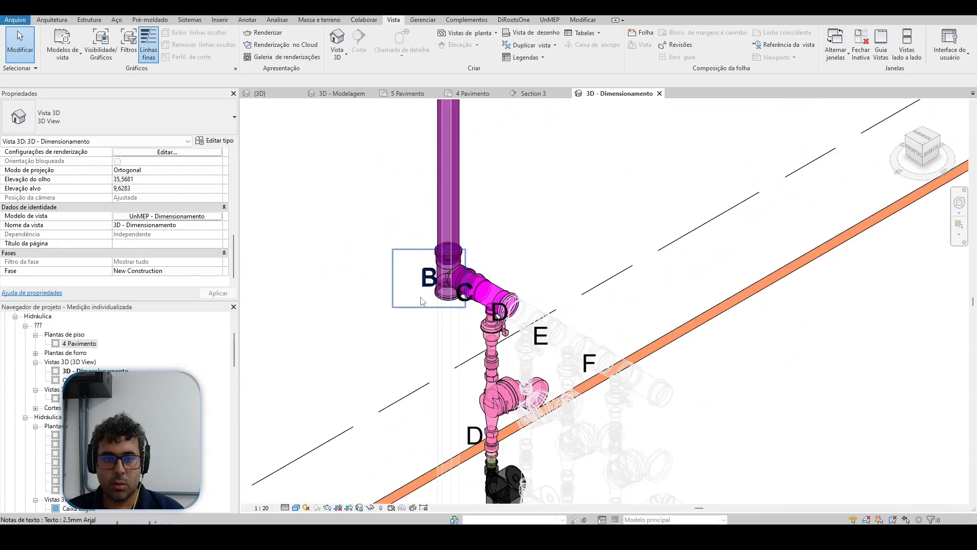
{"action": "scroll", "coordinate": [499, 313], "scroll_direction": "down", "scroll_amount": 2}
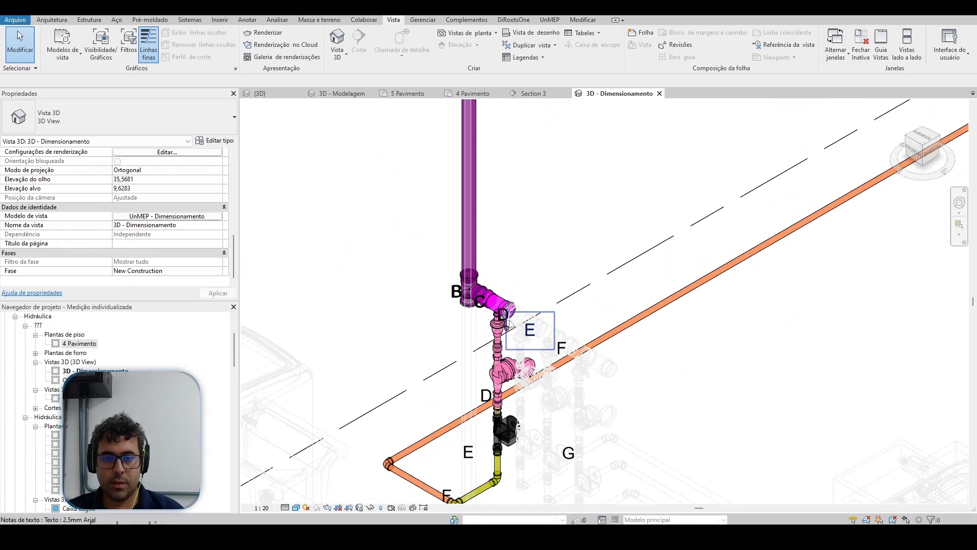
{"action": "middle_click_drag", "start_coordinate": [516, 438], "coordinate": [547, 311]}
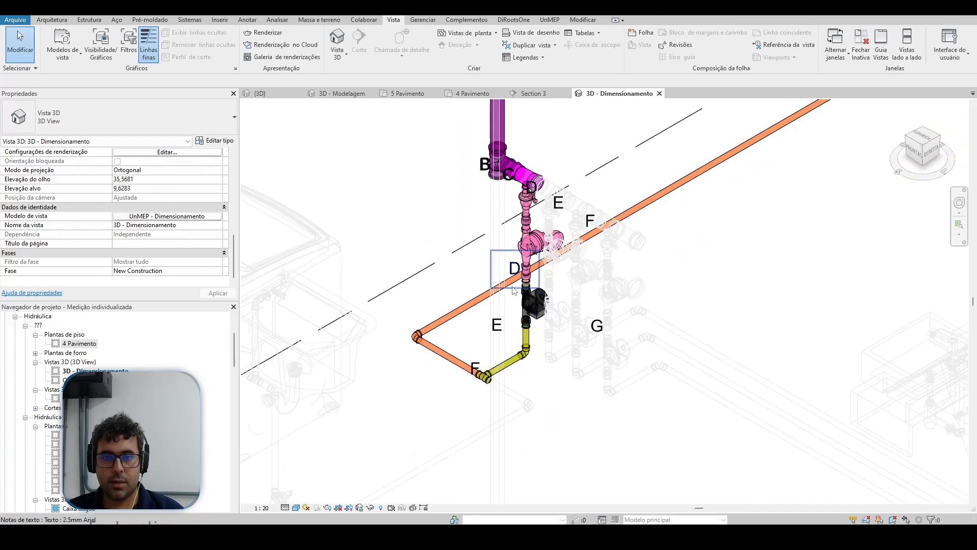
{"action": "scroll", "coordinate": [573, 260], "scroll_direction": "down", "scroll_amount": 2}
{"action": "middle_click_drag", "start_coordinate": [687, 215], "coordinate": [453, 457]}
{"action": "middle_click_drag", "start_coordinate": [704, 216], "coordinate": [677, 272]}
{"action": "scroll", "coordinate": [647, 237], "scroll_direction": "up", "scroll_amount": 4}
{"action": "middle_click_drag", "start_coordinate": [661, 216], "coordinate": [493, 493]}
{"action": "scroll", "coordinate": [570, 306], "scroll_direction": "up", "scroll_amount": 2}
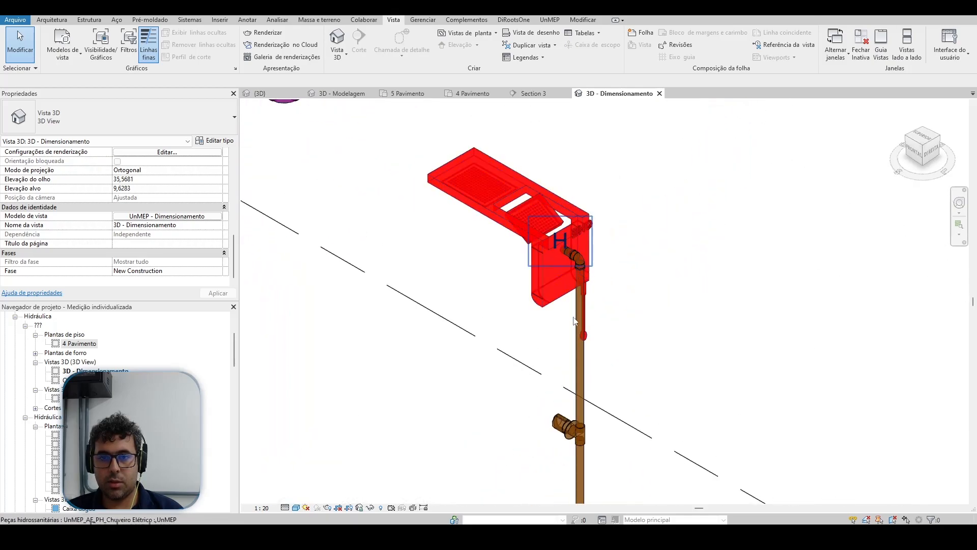
Step: Reopen the AF-0 pressure calculation report from UnMEP Aqua and review its segment rows
{"action": "mouse_move", "coordinate": [609, 534]}
{"action": "left_click", "coordinate": [654, 534]}
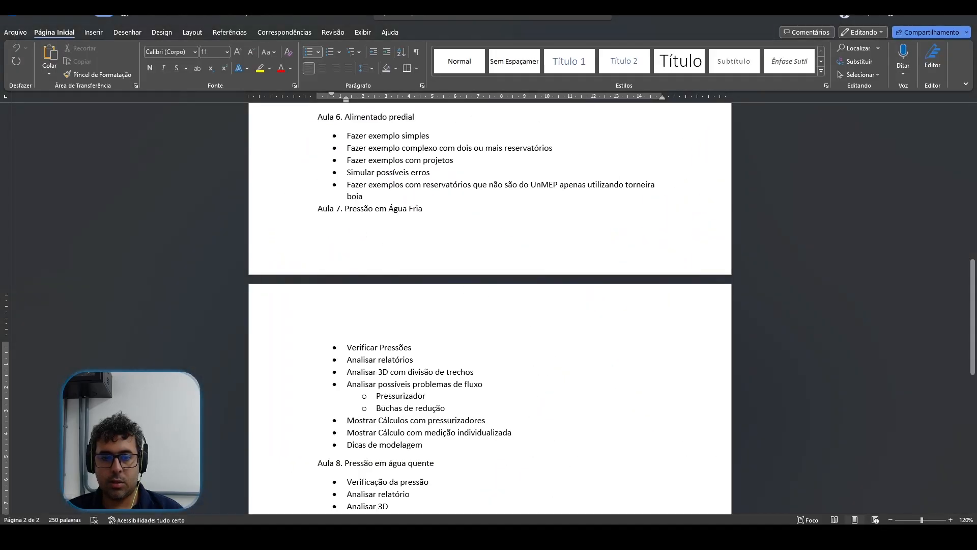
{"action": "left_click", "coordinate": [686, 484]}
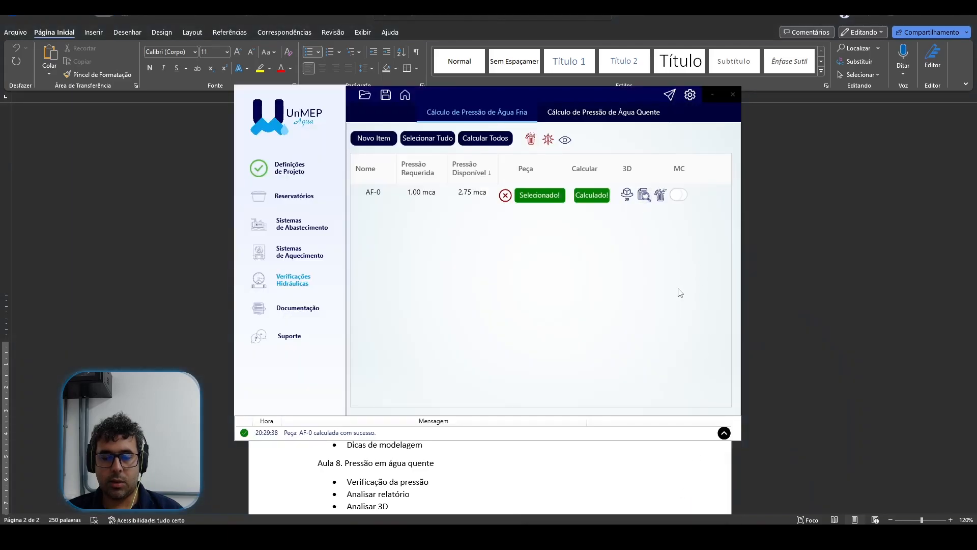
{"action": "left_click", "coordinate": [644, 195]}
{"action": "left_click_drag", "start_coordinate": [76, 388], "coordinate": [146, 408]}
{"action": "left_click", "coordinate": [228, 407]}
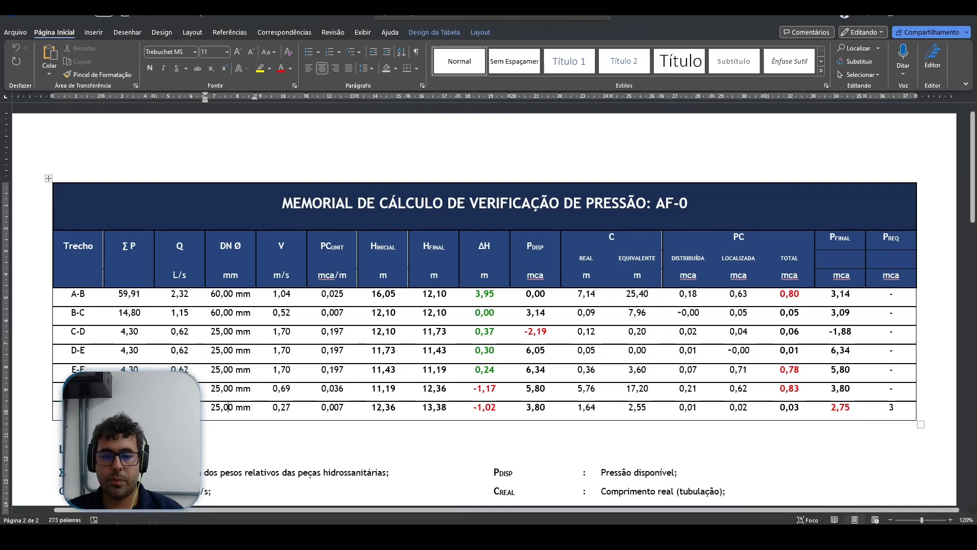
{"action": "mouse_move", "coordinate": [484, 535]}
{"action": "left_click", "coordinate": [422, 479]}
{"action": "key", "text": "alt+Tab"}
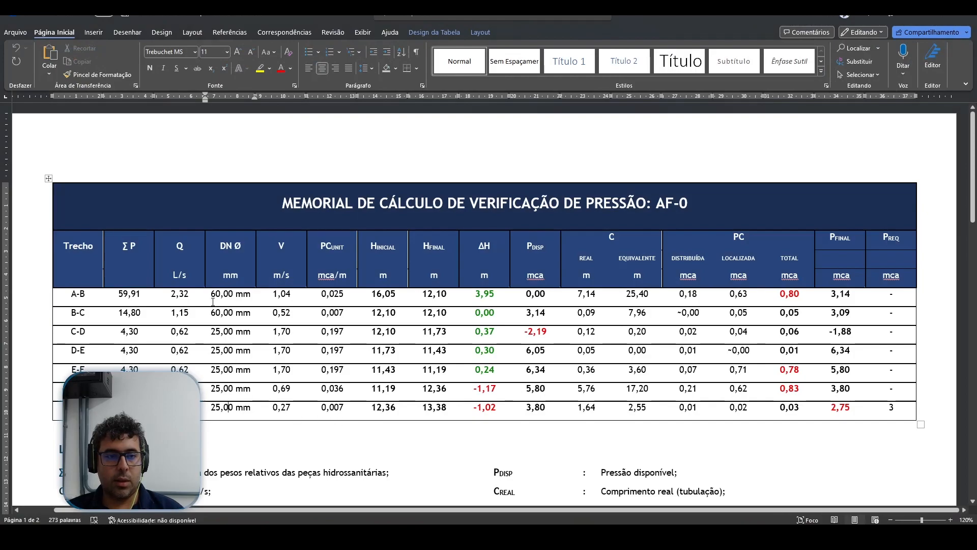
Step: Review the diameter column, the C-D row and the final pressures of segments C-D and D-E in the AF-0 report
{"action": "left_click_drag", "start_coordinate": [218, 293], "coordinate": [220, 407]}
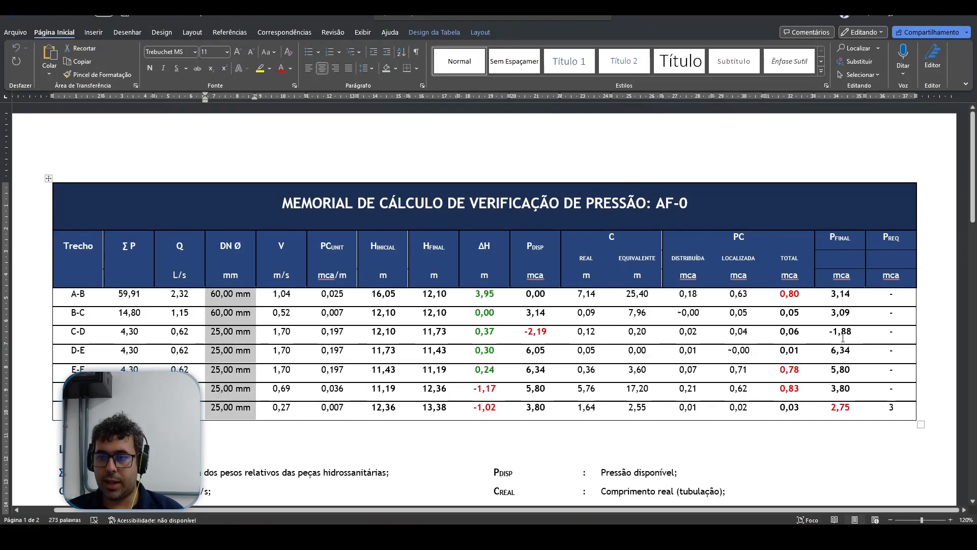
{"action": "left_click", "coordinate": [157, 333]}
{"action": "left_click_drag", "start_coordinate": [72, 335], "coordinate": [860, 334]}
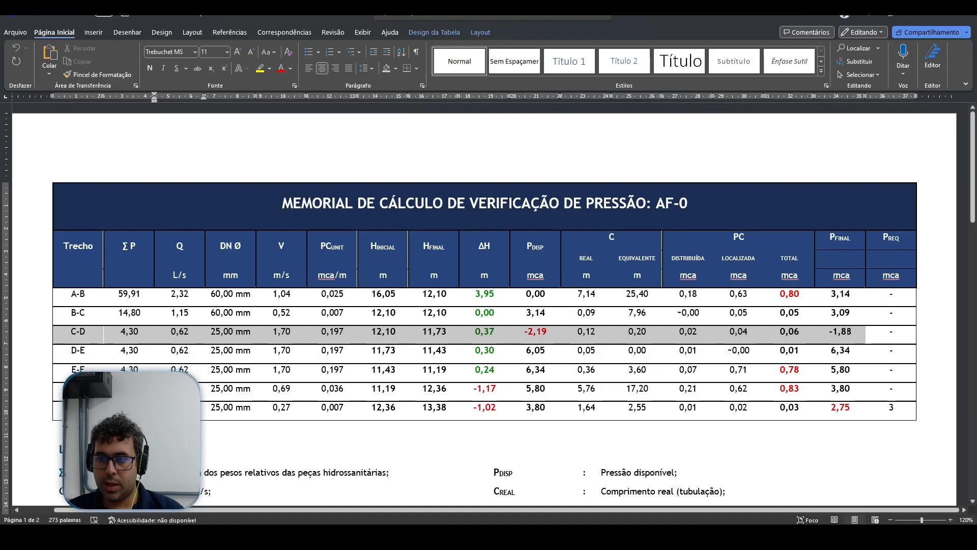
{"action": "left_click", "coordinate": [833, 332]}
{"action": "left_click_drag", "start_coordinate": [809, 355], "coordinate": [849, 356]}
{"action": "left_click", "coordinate": [847, 352]}
Step: Switch to Revit and inspect the analysis results of the Rowa RW-15 pressurizer on segment D-E
{"action": "mouse_move", "coordinate": [631, 534]}
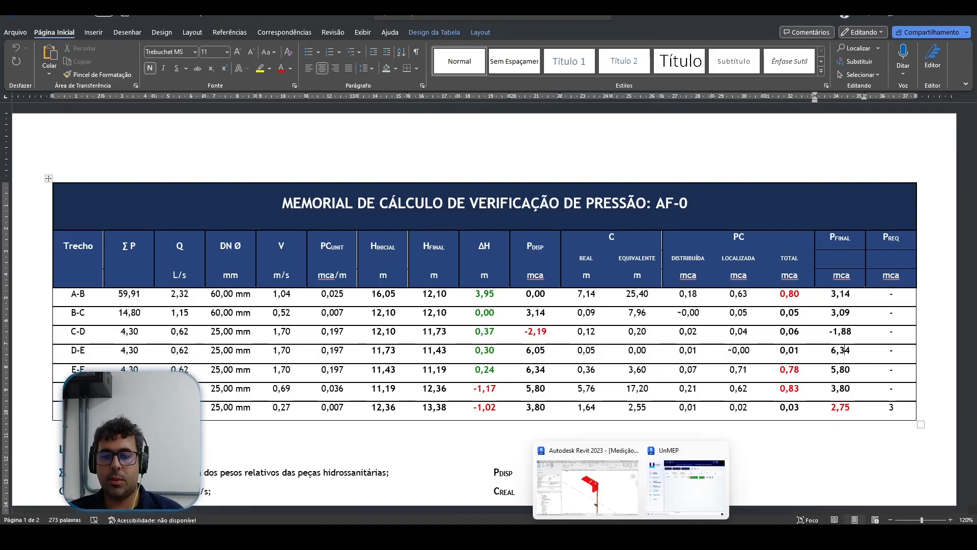
{"action": "left_click", "coordinate": [588, 487]}
{"action": "scroll", "coordinate": [683, 277], "scroll_direction": "down", "scroll_amount": 4}
{"action": "scroll", "coordinate": [458, 237], "scroll_direction": "up", "scroll_amount": 5}
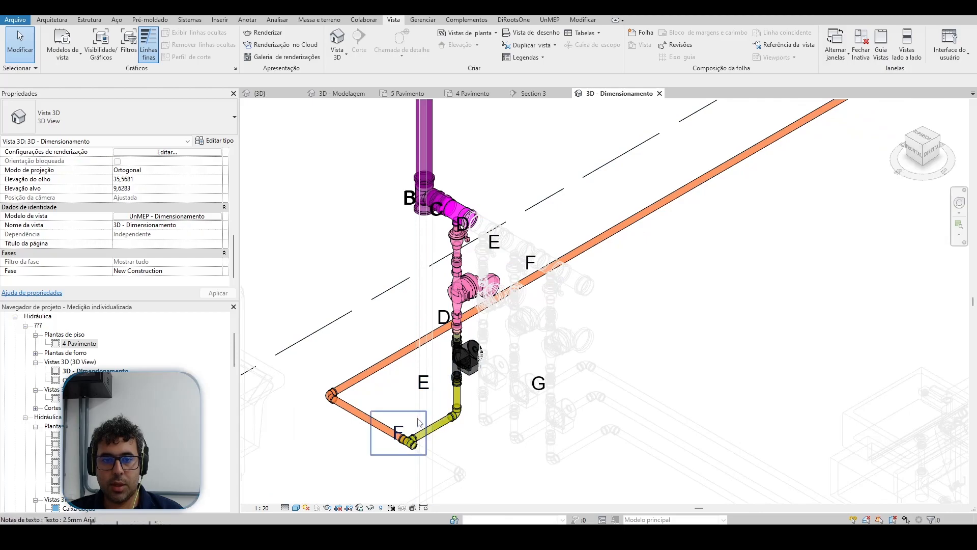
{"action": "scroll", "coordinate": [455, 364], "scroll_direction": "up", "scroll_amount": 2}
{"action": "left_click", "coordinate": [468, 376]}
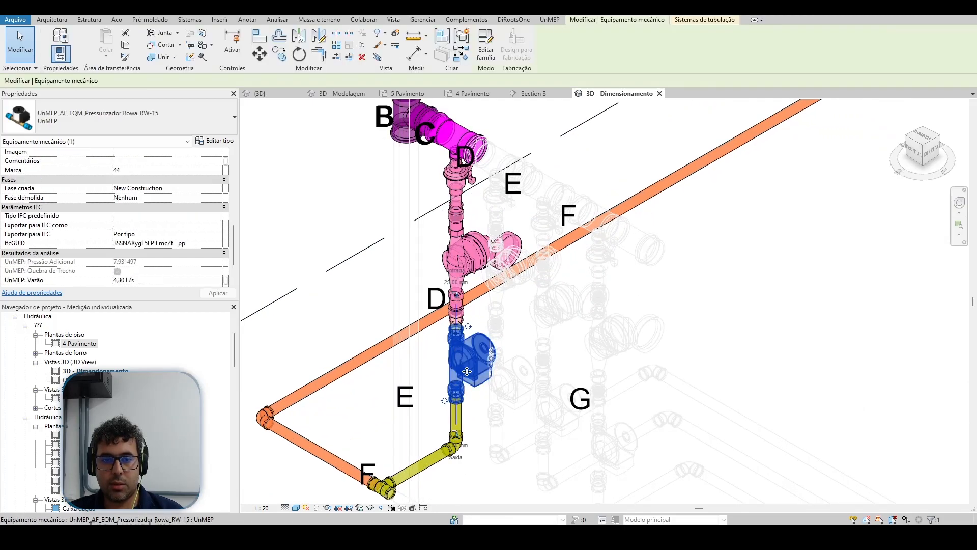
{"action": "scroll", "coordinate": [202, 243], "scroll_direction": "down", "scroll_amount": 5}
{"action": "mouse_move", "coordinate": [631, 537]}
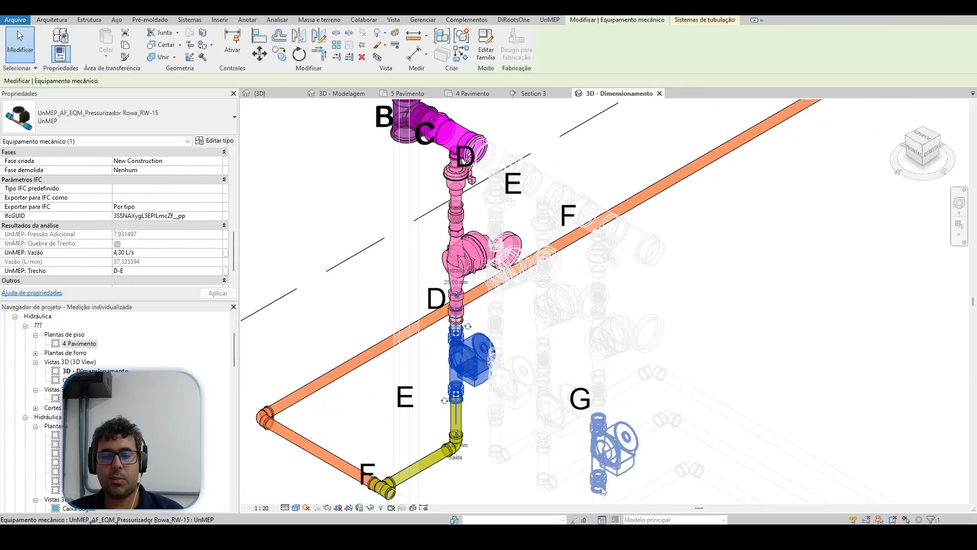
{"action": "scroll", "coordinate": [612, 356], "scroll_direction": "down", "scroll_amount": 4}
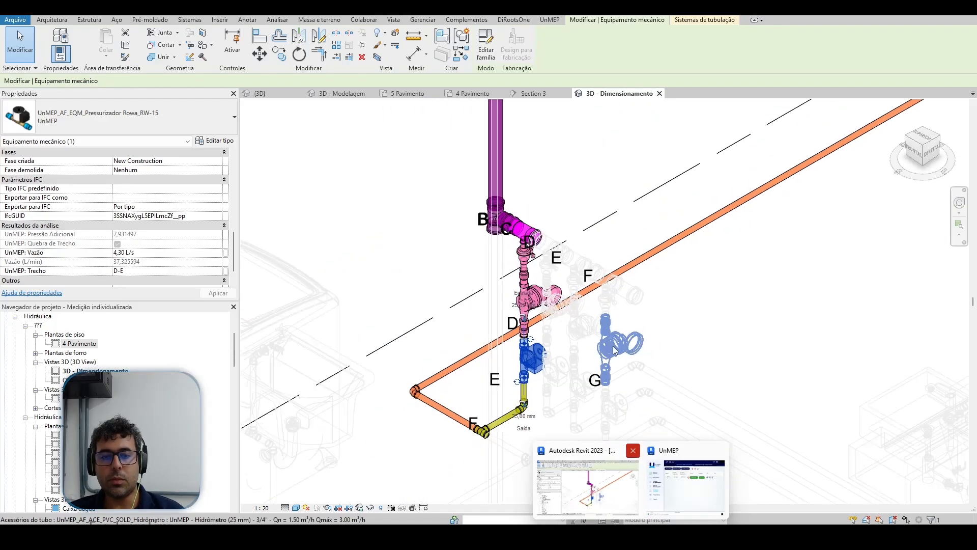
Step: Change the pressurizer on segment D-E to the type UnMEP_AF_EQM_Pressurizador Rowa_RW-12
{"action": "left_click", "coordinate": [570, 392]}
{"action": "scroll", "coordinate": [569, 393], "scroll_direction": "up", "scroll_amount": 2}
{"action": "scroll", "coordinate": [570, 392], "scroll_direction": "up", "scroll_amount": 2}
{"action": "left_click", "coordinate": [566, 294]}
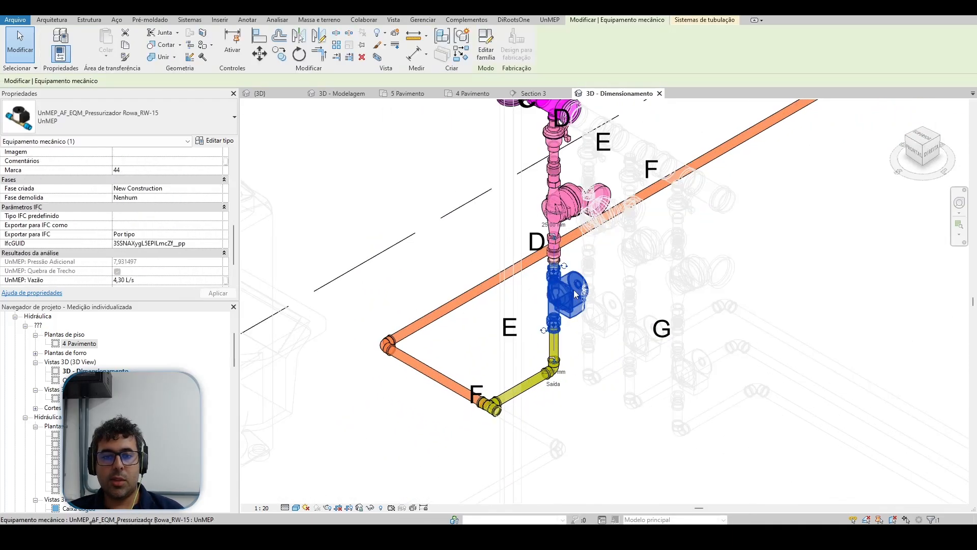
{"action": "left_click", "coordinate": [131, 123]}
{"action": "scroll", "coordinate": [133, 213], "scroll_direction": "up", "scroll_amount": 3}
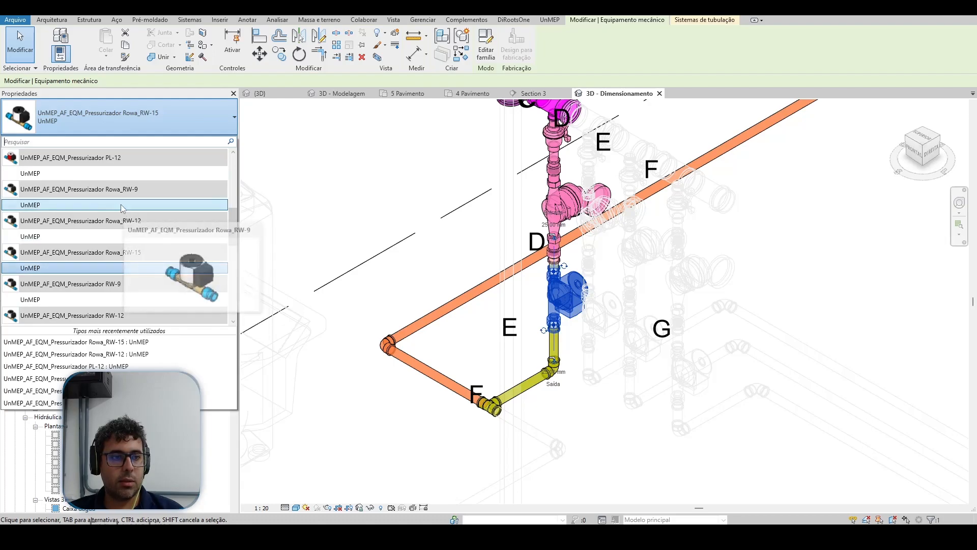
{"action": "left_click", "coordinate": [152, 221]}
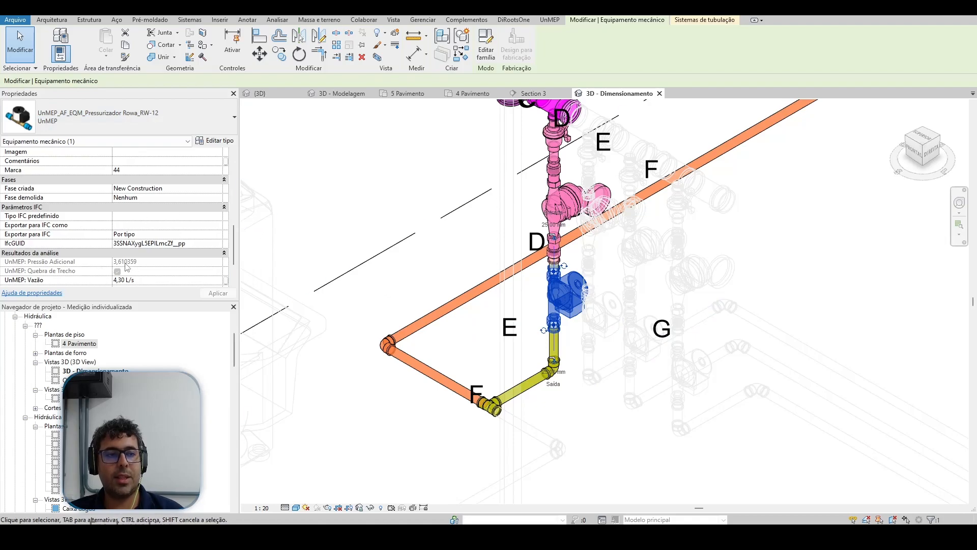
{"action": "left_click", "coordinate": [600, 479]}
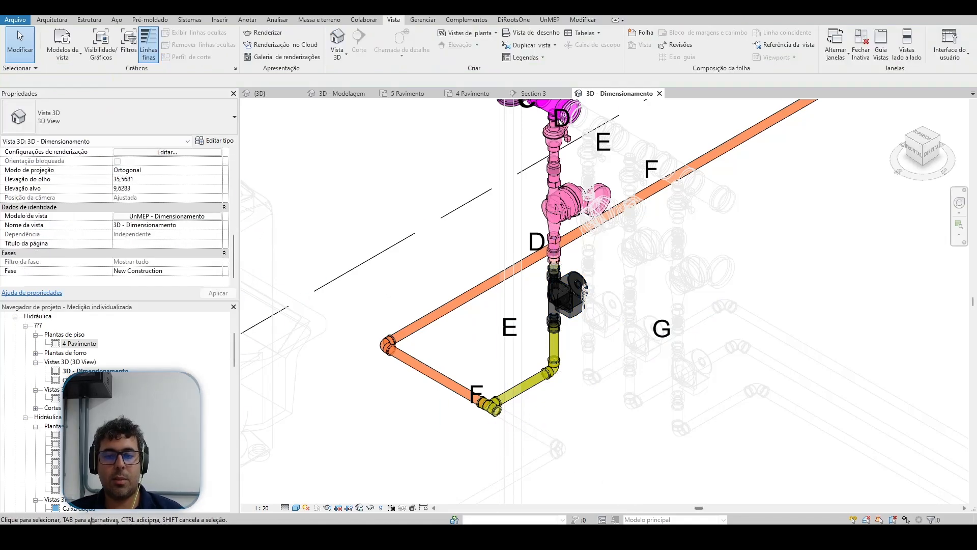
Step: Switch to UnMEP Aqua, recalculate item AF-0 with the replaced pressurizer, and return to Revit
{"action": "mouse_move", "coordinate": [631, 535]}
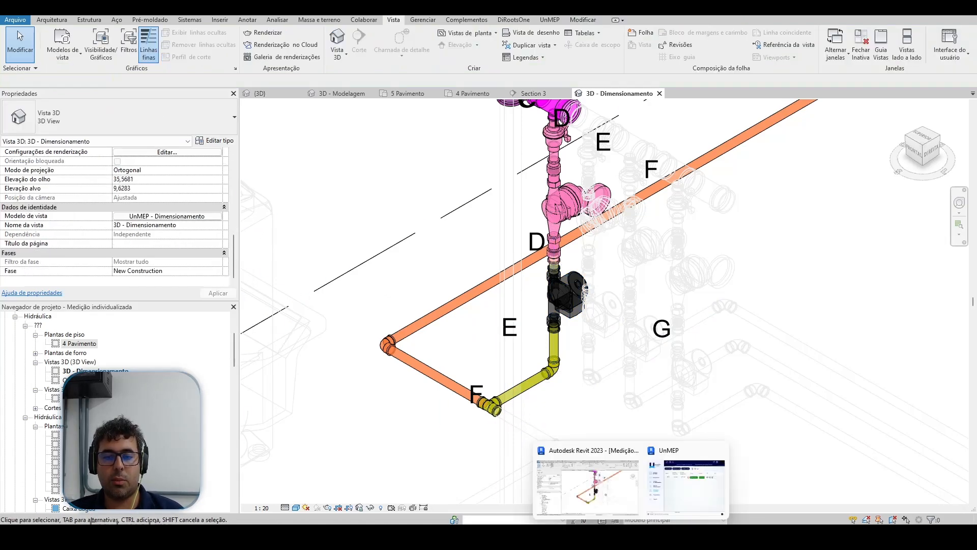
{"action": "left_click", "coordinate": [691, 469]}
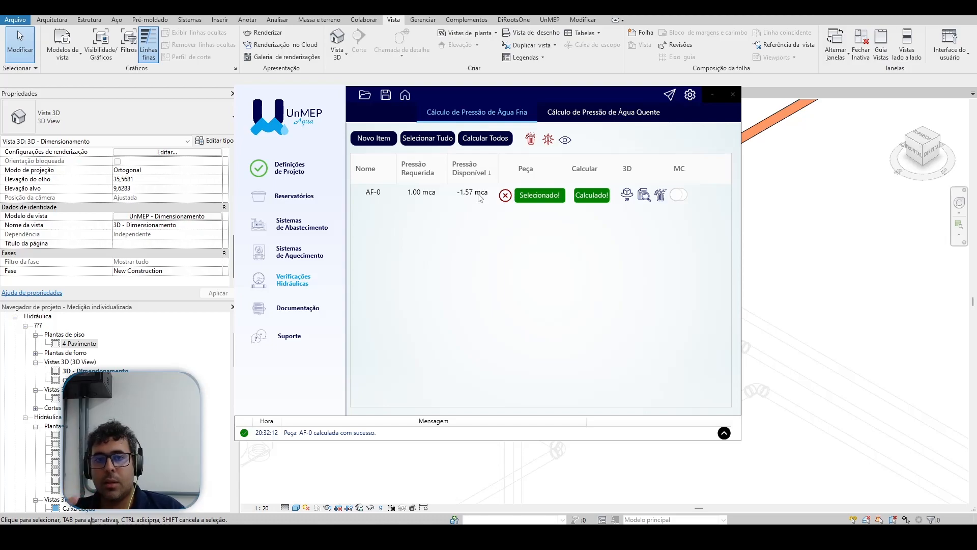
{"action": "left_click", "coordinate": [763, 245]}
Step: Open the 3D - Modelagem view and inspect the short reduction bushing joining the top-floor electric shower to its pipe
{"action": "left_click", "coordinate": [344, 93]}
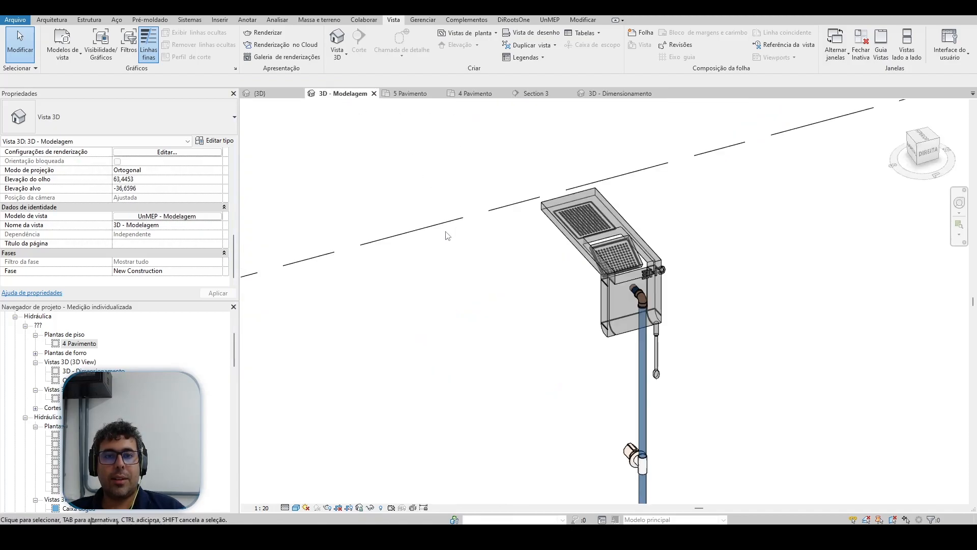
{"action": "scroll", "coordinate": [639, 226], "scroll_direction": "down", "scroll_amount": 4}
{"action": "scroll", "coordinate": [632, 234], "scroll_direction": "up", "scroll_amount": 3}
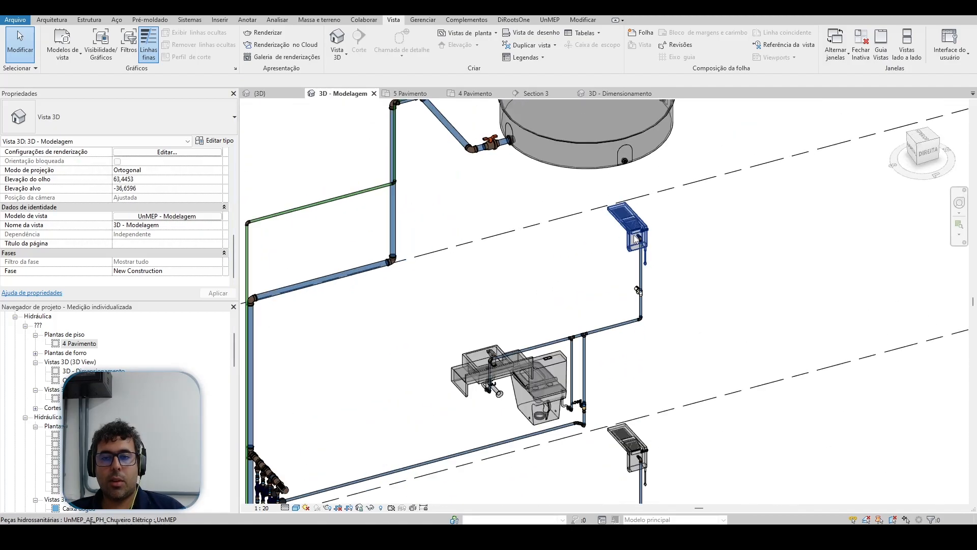
{"action": "scroll", "coordinate": [634, 233], "scroll_direction": "up", "scroll_amount": 8}
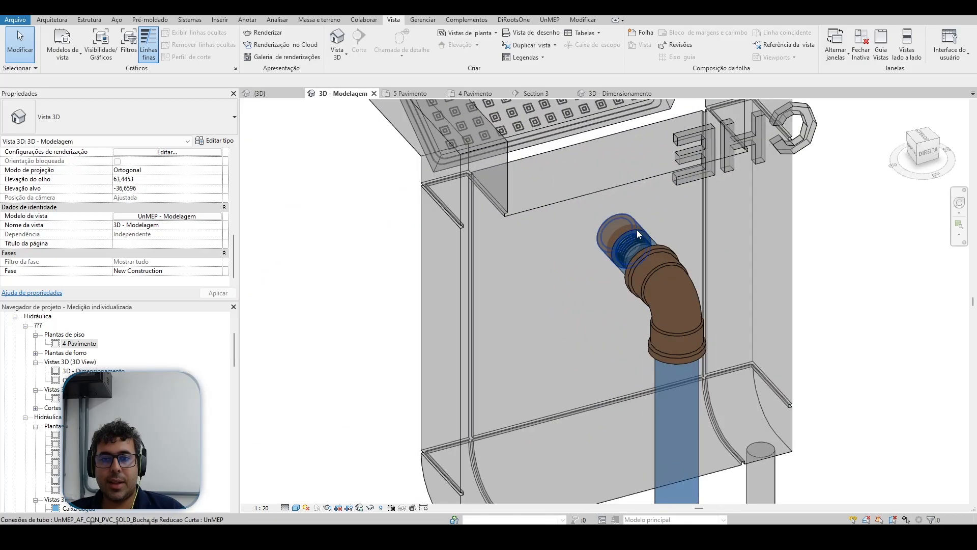
{"action": "scroll", "coordinate": [621, 239], "scroll_direction": "down", "scroll_amount": 6}
{"action": "scroll", "coordinate": [680, 189], "scroll_direction": "up", "scroll_amount": 4}
{"action": "scroll", "coordinate": [660, 250], "scroll_direction": "up", "scroll_amount": 6}
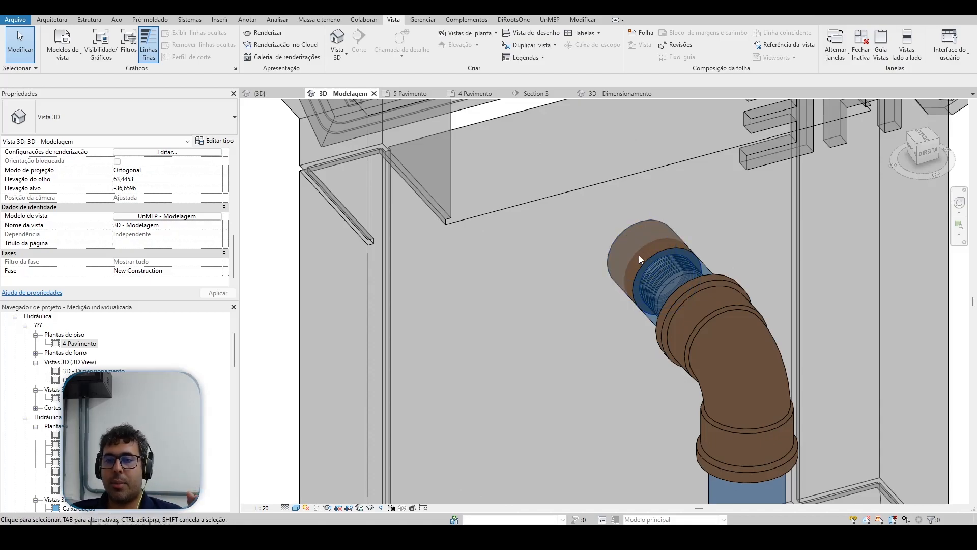
{"action": "left_click", "coordinate": [655, 249]}
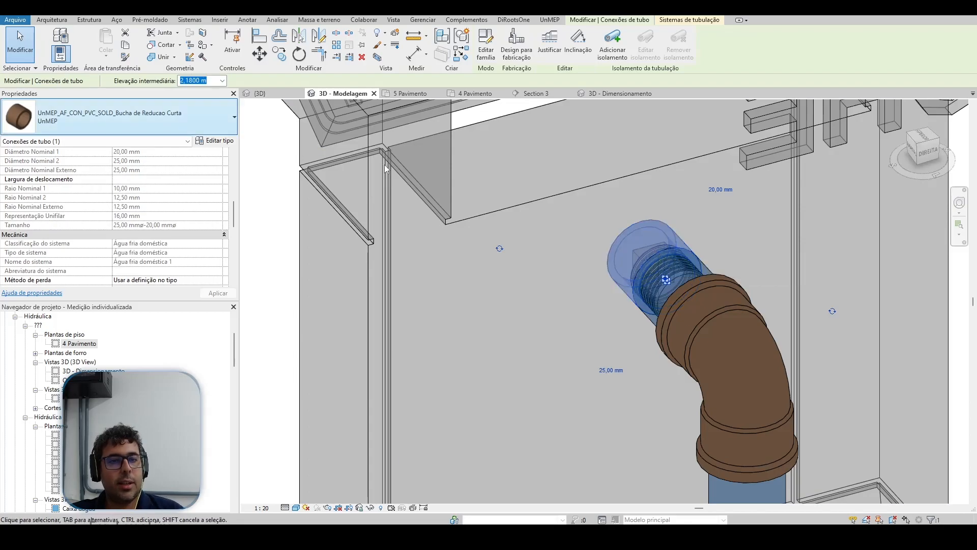
{"action": "scroll", "coordinate": [591, 190], "scroll_direction": "down", "scroll_amount": 3}
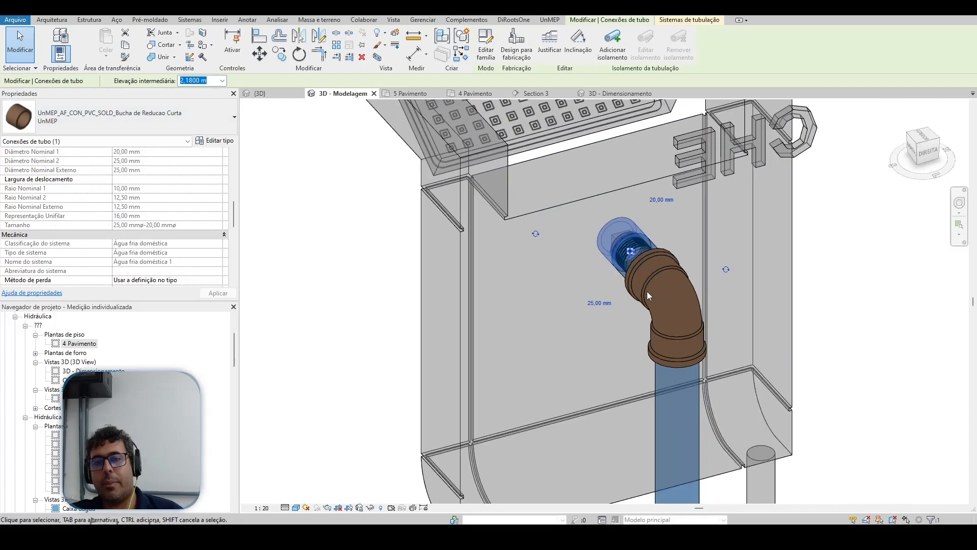
{"action": "key", "text": "Escape"}
Step: Examine the electric shower's connection point and the fittings between it and the supply pipe
{"action": "scroll", "coordinate": [735, 205], "scroll_direction": "down", "scroll_amount": 2}
{"action": "scroll", "coordinate": [668, 234], "scroll_direction": "up", "scroll_amount": 2}
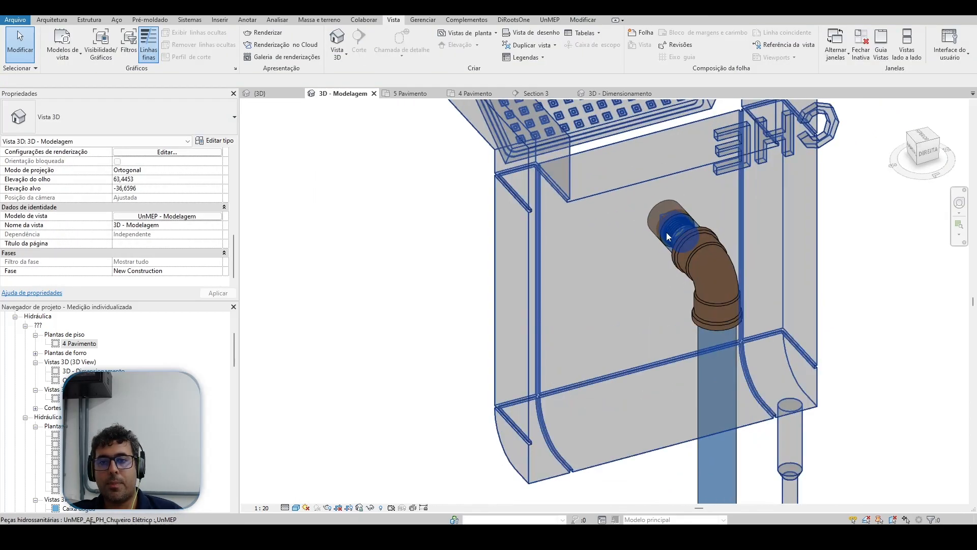
{"action": "scroll", "coordinate": [671, 239], "scroll_direction": "up", "scroll_amount": 1}
{"action": "scroll", "coordinate": [613, 232], "scroll_direction": "up", "scroll_amount": 1}
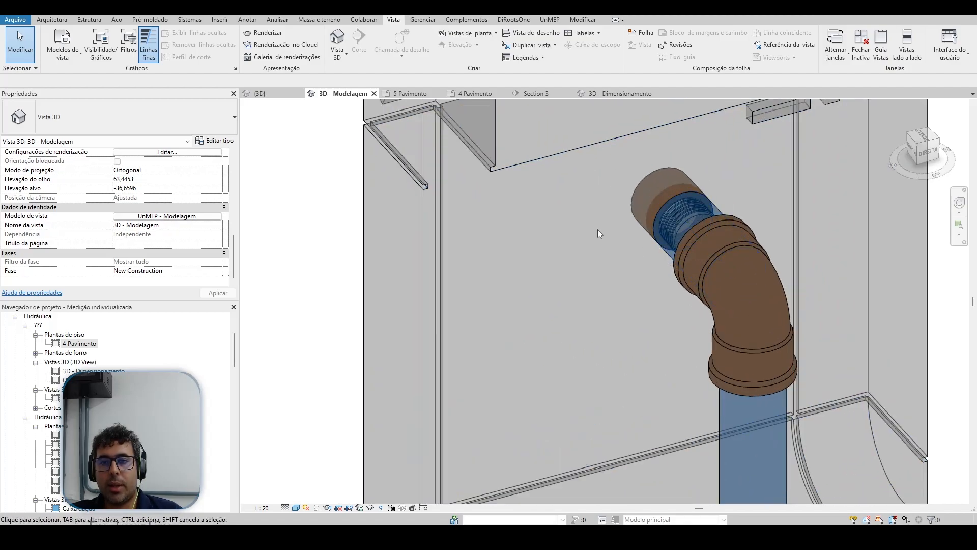
{"action": "left_click", "coordinate": [597, 221]}
{"action": "scroll", "coordinate": [597, 222], "scroll_direction": "down", "scroll_amount": 3}
{"action": "scroll", "coordinate": [631, 251], "scroll_direction": "up", "scroll_amount": 3}
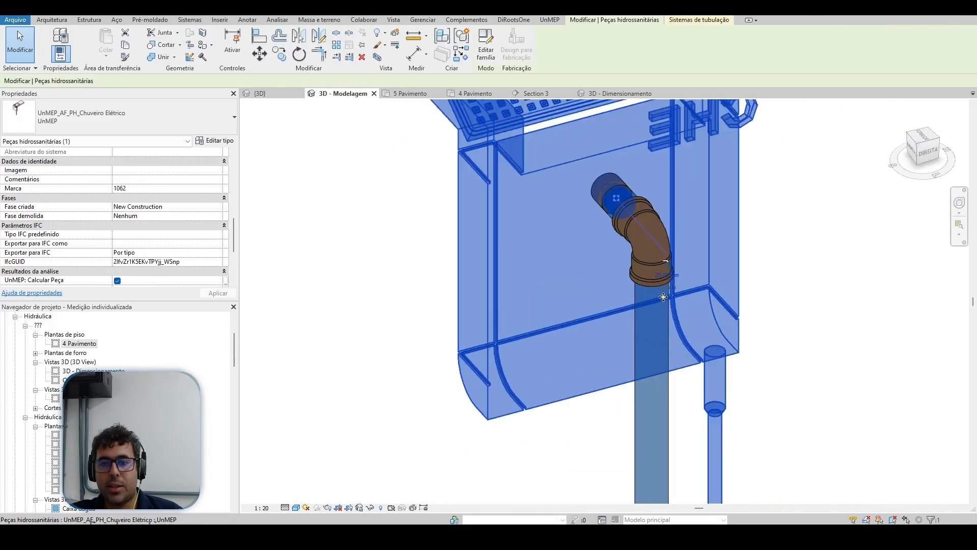
{"action": "scroll", "coordinate": [640, 266], "scroll_direction": "down", "scroll_amount": 1}
{"action": "scroll", "coordinate": [670, 272], "scroll_direction": "down", "scroll_amount": 2}
{"action": "key", "text": "Escape"}
{"action": "scroll", "coordinate": [621, 193], "scroll_direction": "up", "scroll_amount": 4}
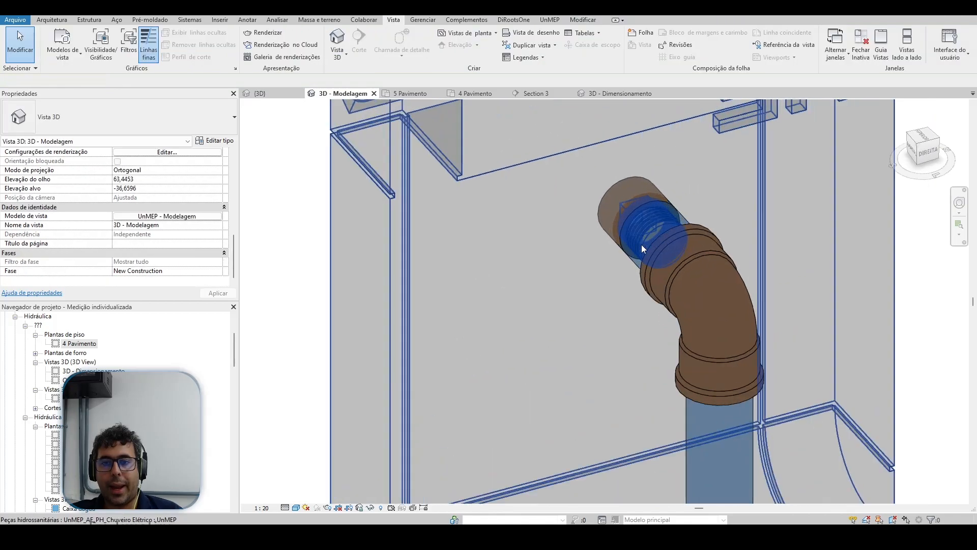
Step: Set the diameter of the short pipe between the shower and the elbow to 20 mm
{"action": "left_click", "coordinate": [634, 263]}
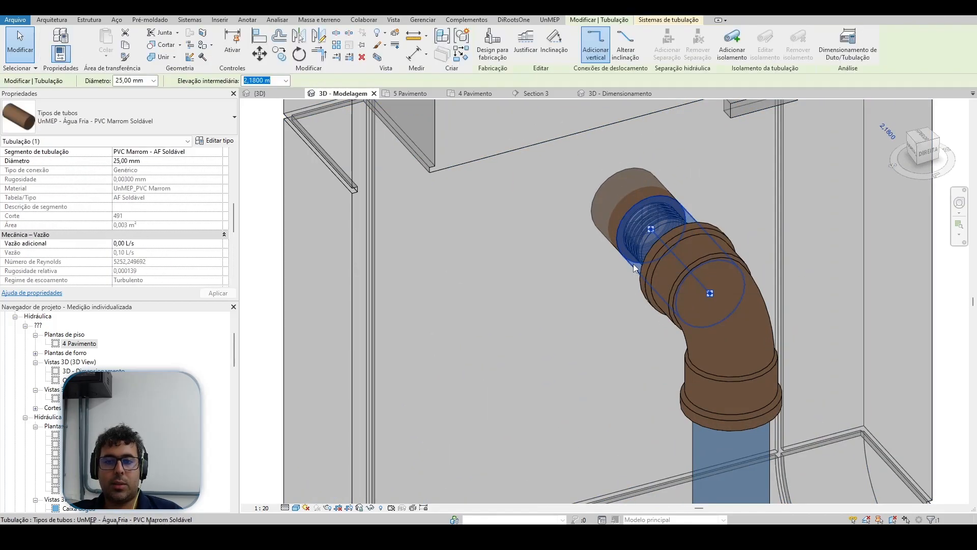
{"action": "left_click", "coordinate": [154, 80]}
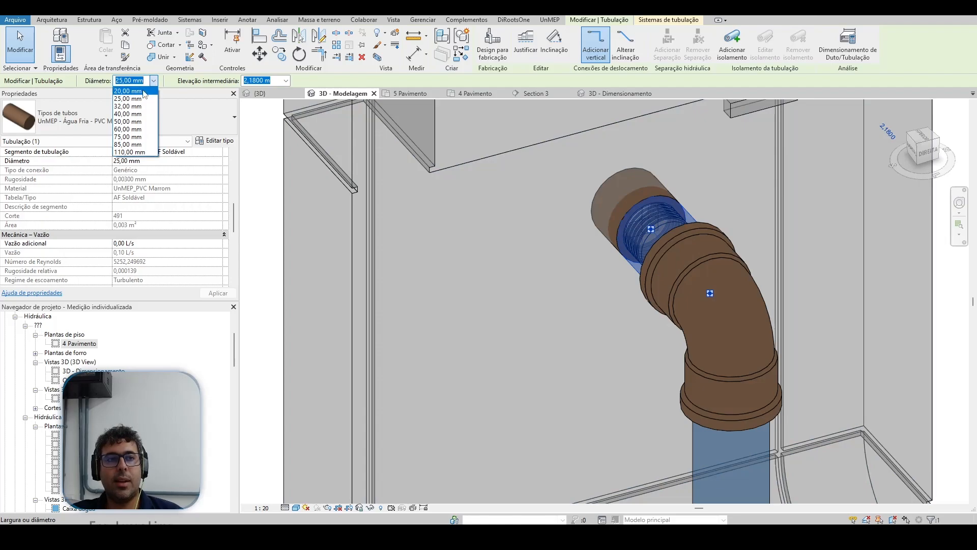
{"action": "left_click", "coordinate": [133, 96]}
{"action": "scroll", "coordinate": [750, 224], "scroll_direction": "down", "scroll_amount": 3}
{"action": "key", "text": "Escape"}
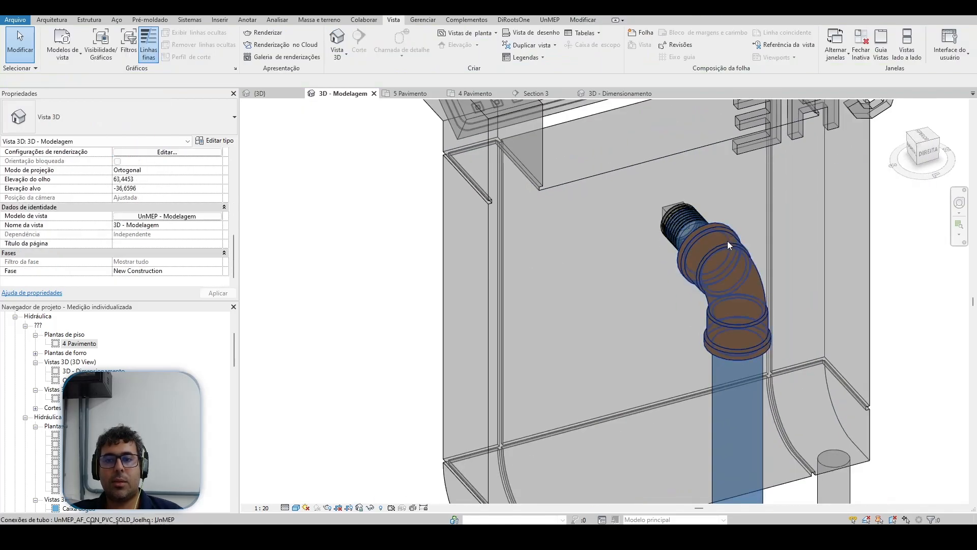
Step: Temporarily hide the brown elbow to examine the reduction bushing inside it, and restore the hidden element
{"action": "left_click", "coordinate": [736, 245]}
{"action": "key", "text": "h"}
{"action": "key", "text": "h"}
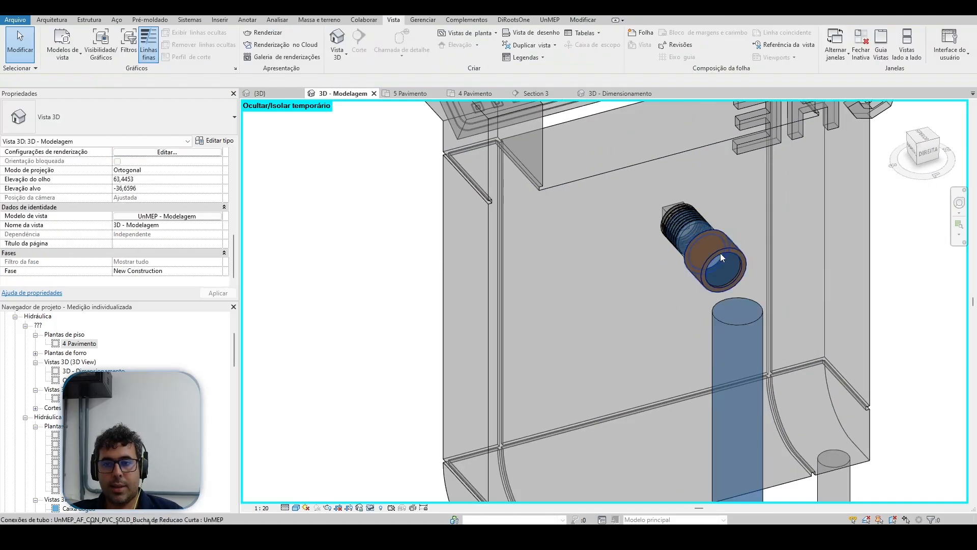
{"action": "key", "text": "h"}
{"action": "key", "text": "r"}
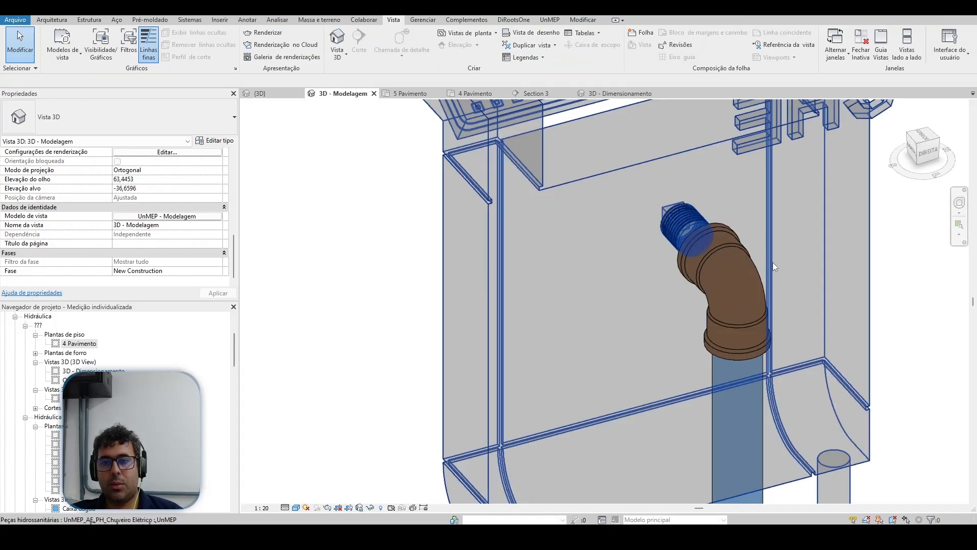
Step: Change the shower elbow's type to UnMEP_AF_CON_PVC_SOLD_Joelho 90° com Bucha de Latão
{"action": "left_click", "coordinate": [742, 250]}
{"action": "left_click", "coordinate": [145, 121]}
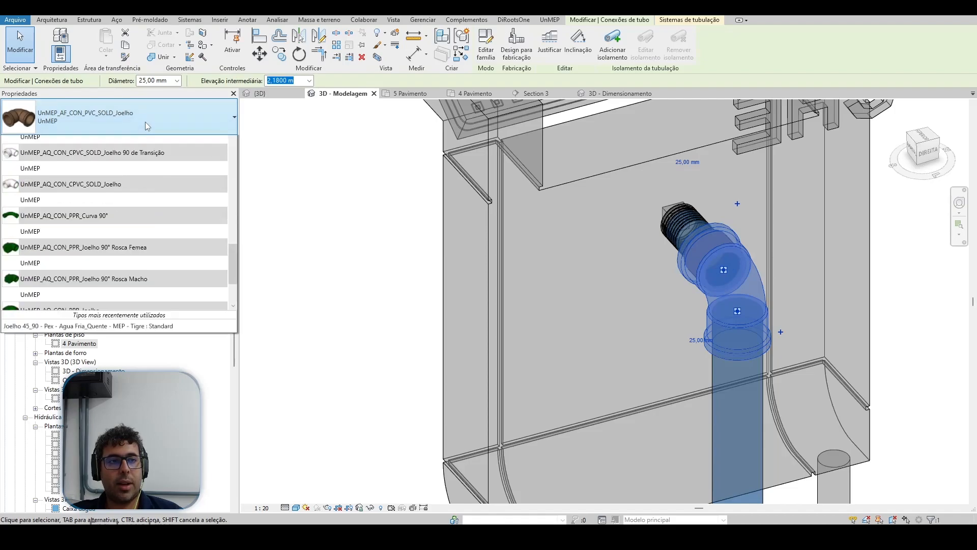
{"action": "scroll", "coordinate": [136, 222], "scroll_direction": "up", "scroll_amount": 5}
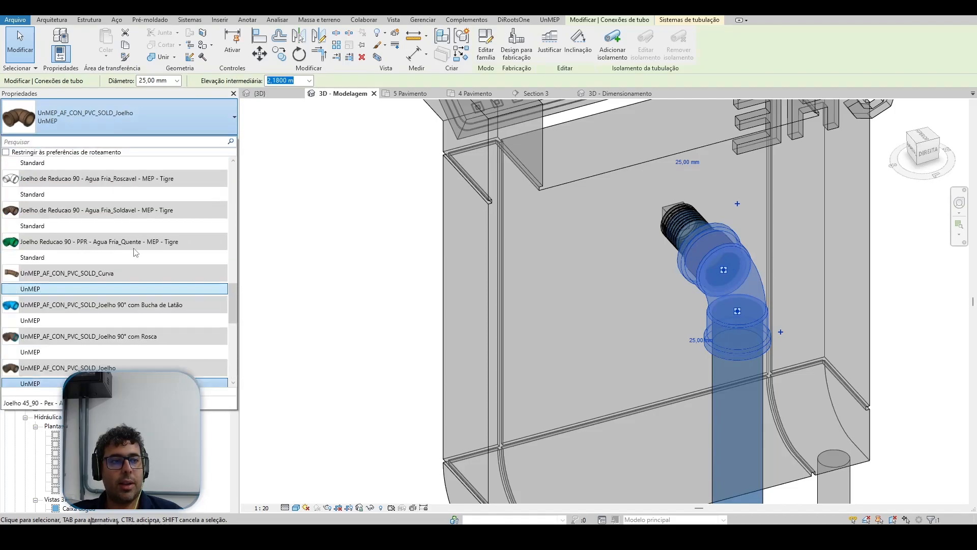
{"action": "left_click", "coordinate": [73, 371]}
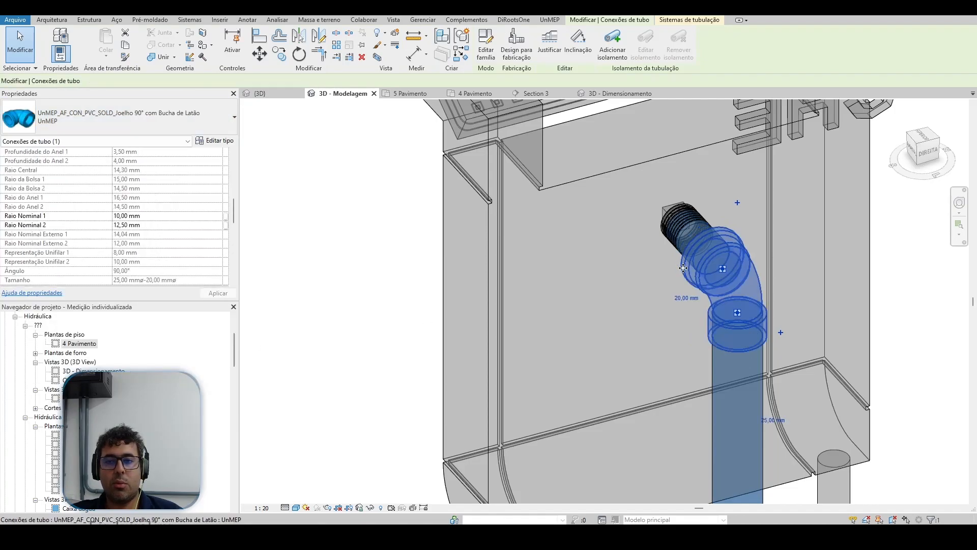
{"action": "key", "text": "Escape"}
Step: Temporarily hide the blue brass-bushed elbow to check the connection behind it, and restore the hidden element
{"action": "left_click", "coordinate": [702, 285]}
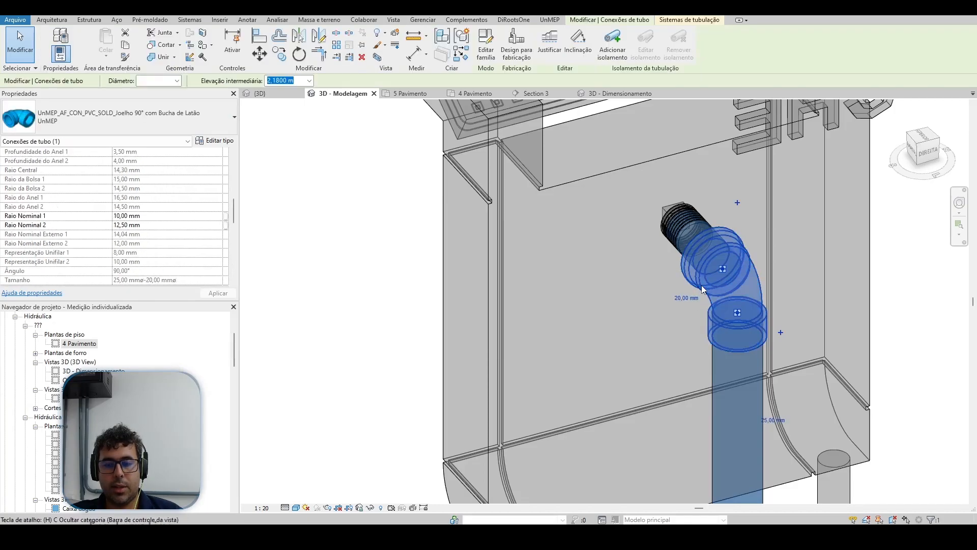
{"action": "key", "text": "h"}
{"action": "key", "text": "h"}
{"action": "key", "text": "h"}
{"action": "key", "text": "r"}
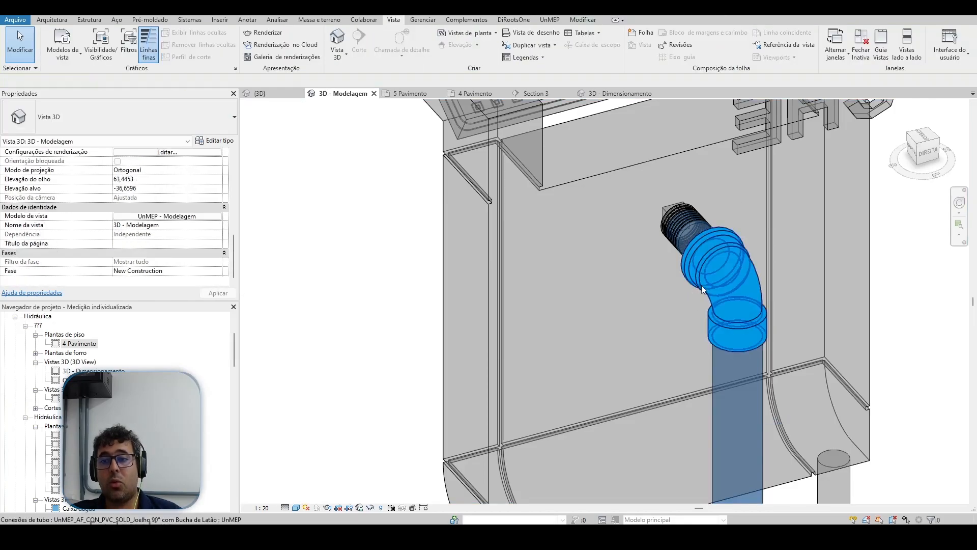
Step: Enable Inverter Sentido da Bucha on the shower's brass-bushed elbow
{"action": "scroll", "coordinate": [786, 261], "scroll_direction": "down", "scroll_amount": 1}
{"action": "left_click", "coordinate": [759, 260]}
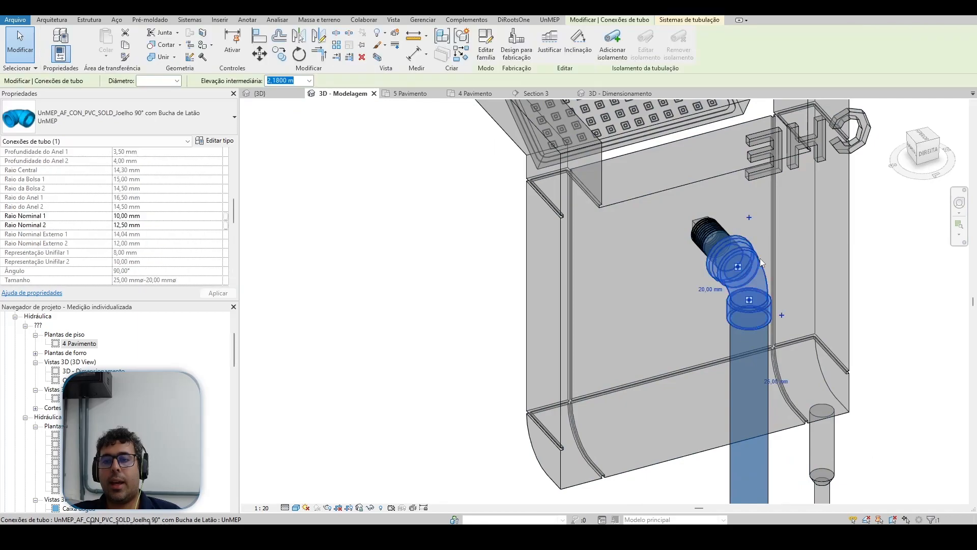
{"action": "scroll", "coordinate": [185, 256], "scroll_direction": "up", "scroll_amount": 4}
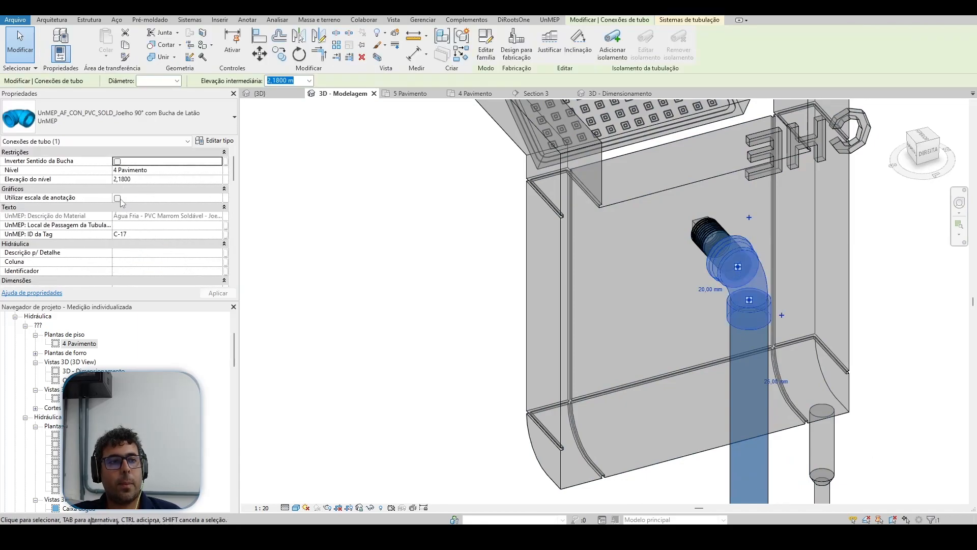
{"action": "left_click", "coordinate": [117, 162]}
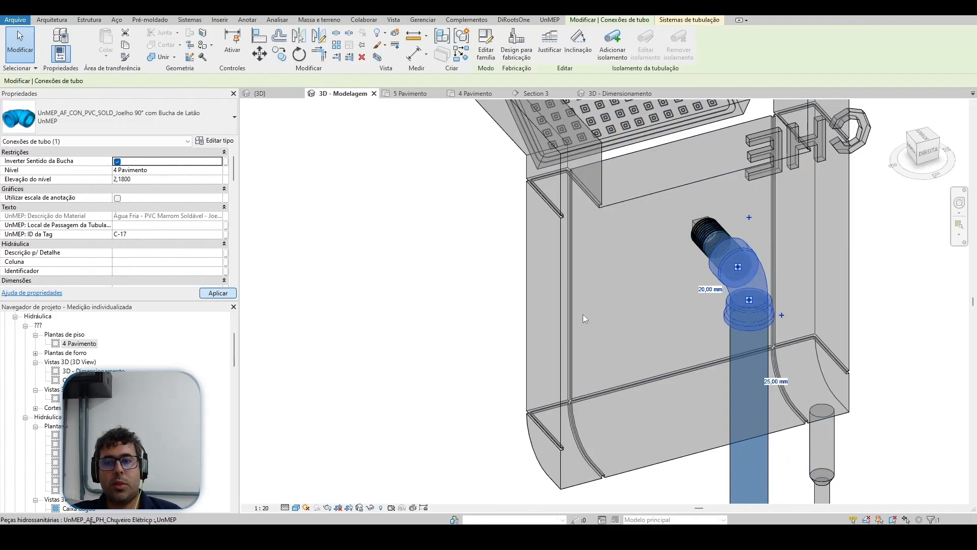
{"action": "scroll", "coordinate": [768, 326], "scroll_direction": "up", "scroll_amount": 2}
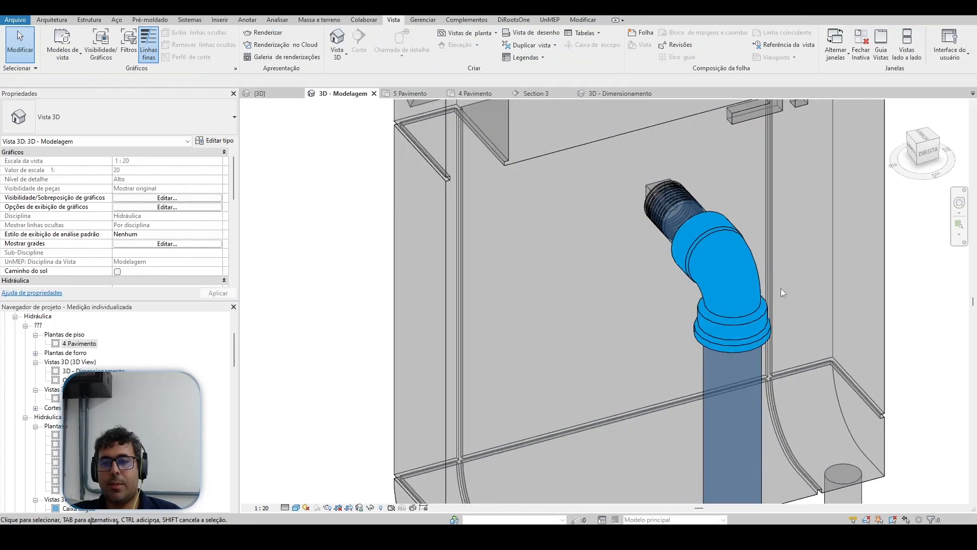
Step: Check the vertical pipe and the short horizontal pipe connected to the brass-bushed elbow
{"action": "left_click", "coordinate": [716, 366]}
{"action": "scroll", "coordinate": [716, 366], "scroll_direction": "down", "scroll_amount": 3}
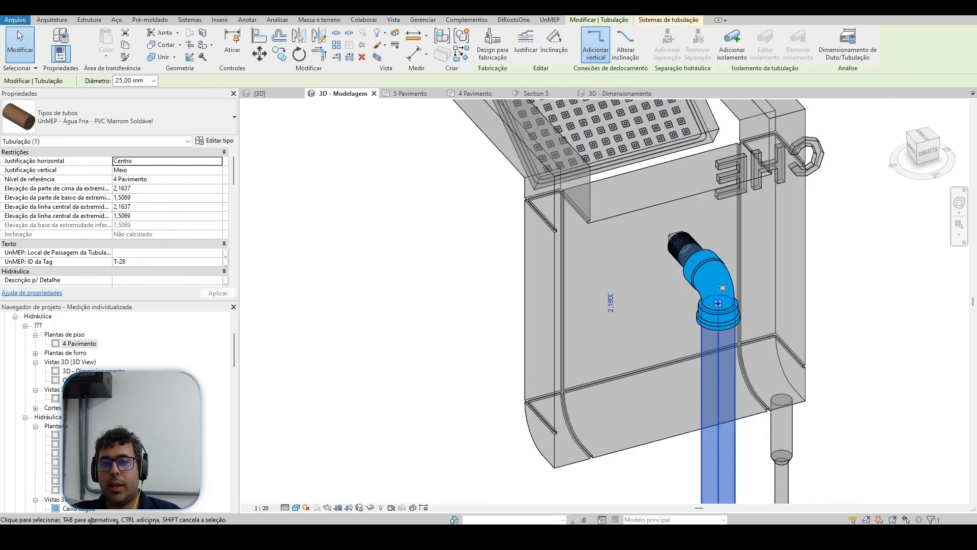
{"action": "key", "text": "Escape"}
{"action": "scroll", "coordinate": [725, 261], "scroll_direction": "up", "scroll_amount": 2}
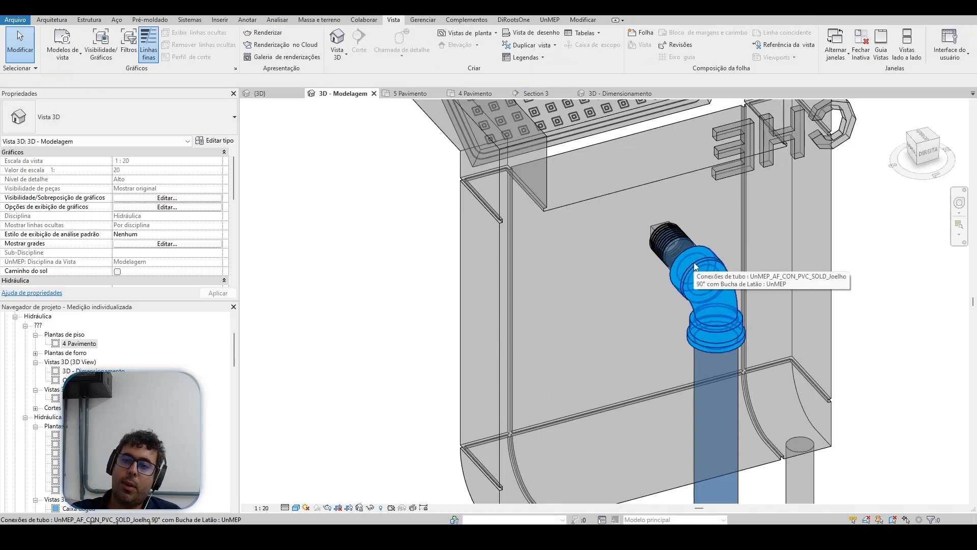
{"action": "scroll", "coordinate": [676, 237], "scroll_direction": "down", "scroll_amount": 2}
{"action": "left_click", "coordinate": [676, 237]}
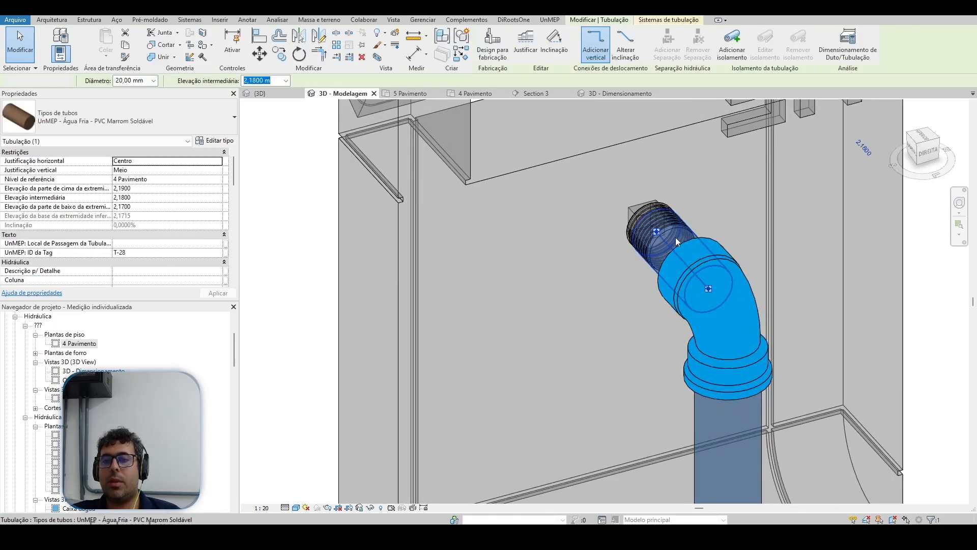
{"action": "key", "text": "Escape"}
{"action": "scroll", "coordinate": [676, 237], "scroll_direction": "down", "scroll_amount": 2}
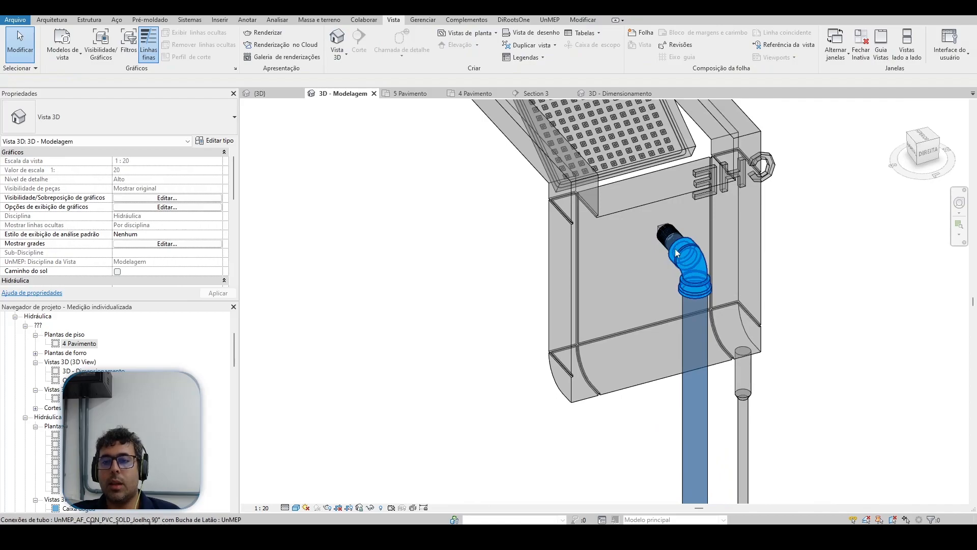
{"action": "scroll", "coordinate": [668, 239], "scroll_direction": "up", "scroll_amount": 2}
{"action": "scroll", "coordinate": [667, 254], "scroll_direction": "down", "scroll_amount": 2}
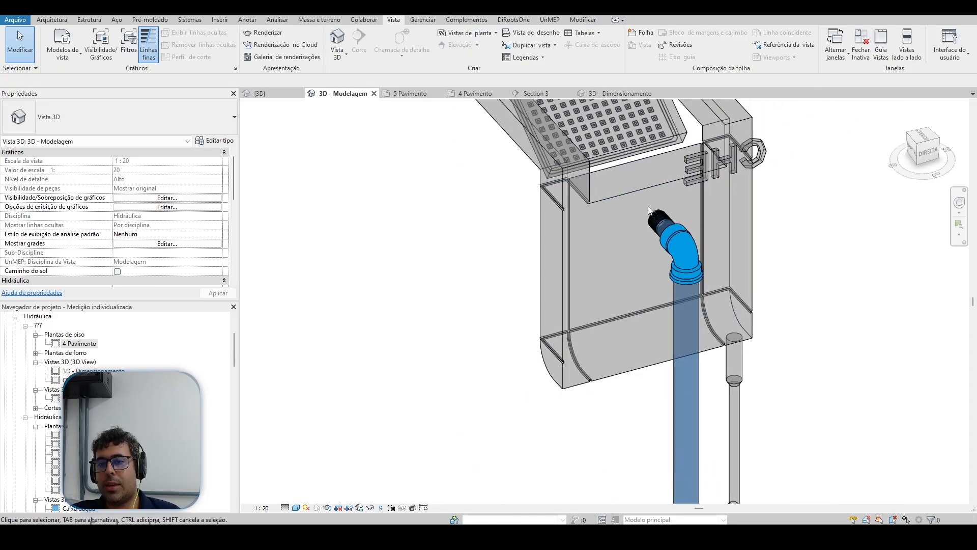
Step: Examine the electric shower's properties and its threaded connection at the brass-bushed elbow
{"action": "left_click", "coordinate": [930, 145]}
{"action": "scroll", "coordinate": [829, 265], "scroll_direction": "down", "scroll_amount": 4}
{"action": "scroll", "coordinate": [680, 289], "scroll_direction": "down", "scroll_amount": 2}
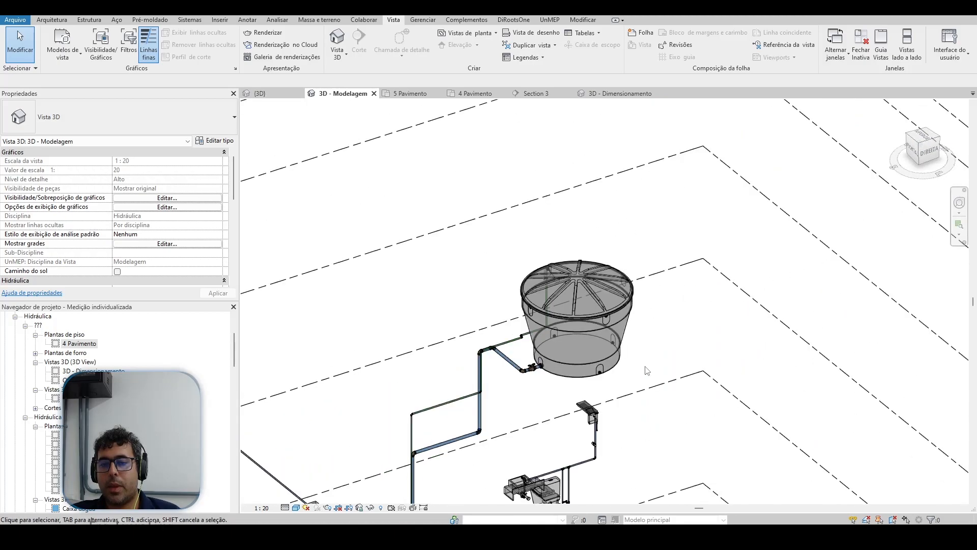
{"action": "scroll", "coordinate": [561, 444], "scroll_direction": "up", "scroll_amount": 2}
{"action": "scroll", "coordinate": [560, 444], "scroll_direction": "up", "scroll_amount": 5}
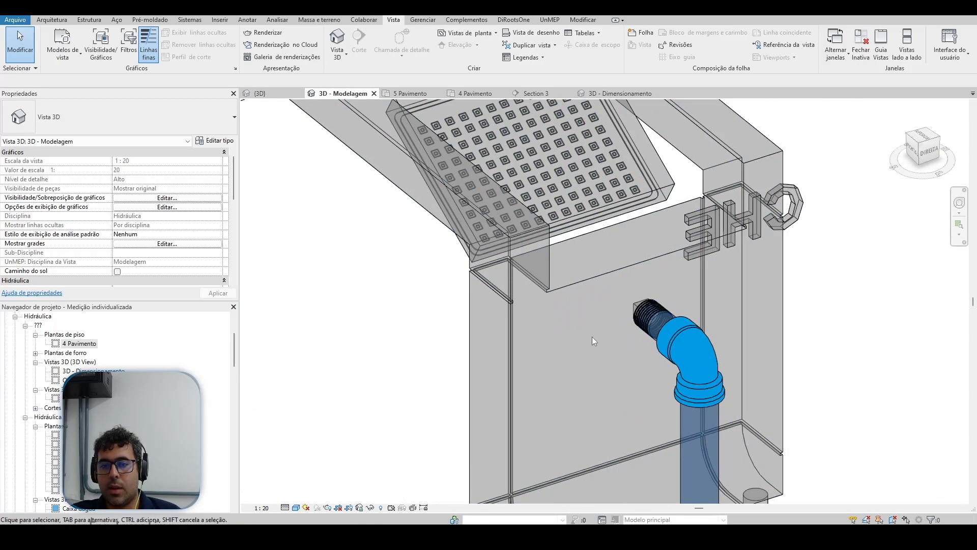
{"action": "left_click", "coordinate": [546, 280]}
{"action": "scroll", "coordinate": [613, 282], "scroll_direction": "up", "scroll_amount": 3}
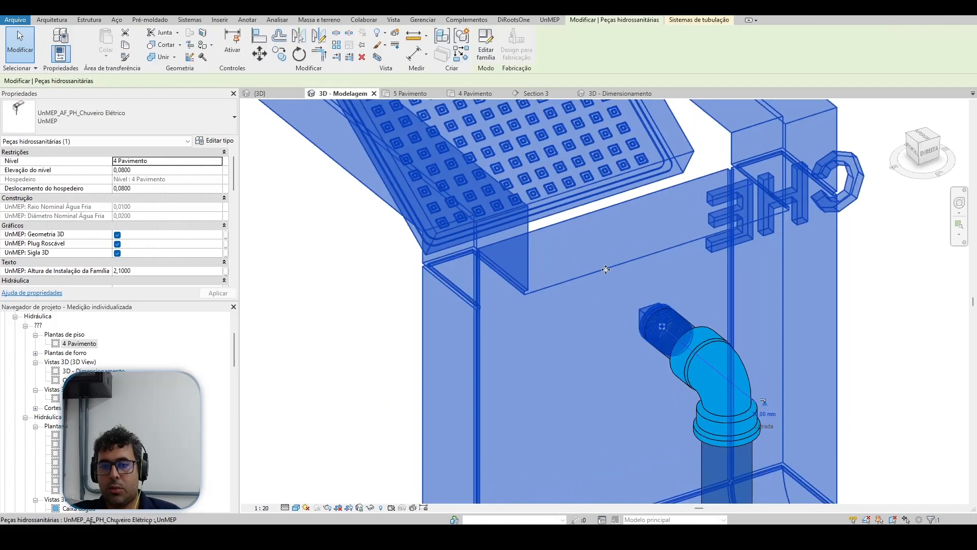
{"action": "left_click_drag", "start_coordinate": [611, 273], "coordinate": [618, 279]}
{"action": "key", "text": "Escape"}
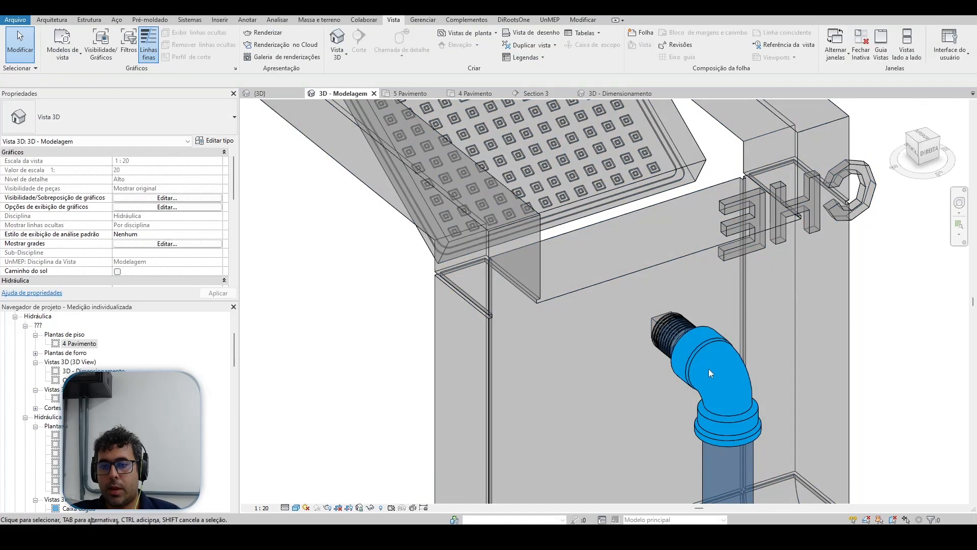
Step: Temporarily hide the electric shower and the brass-bushed elbow to expose the pipes they connect
{"action": "left_click", "coordinate": [687, 356]}
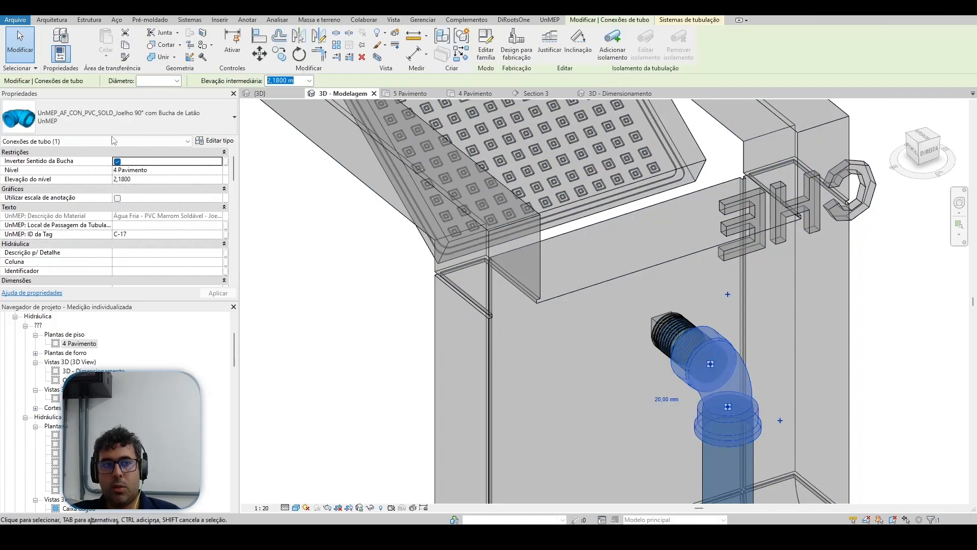
{"action": "scroll", "coordinate": [679, 326], "scroll_direction": "up", "scroll_amount": 5}
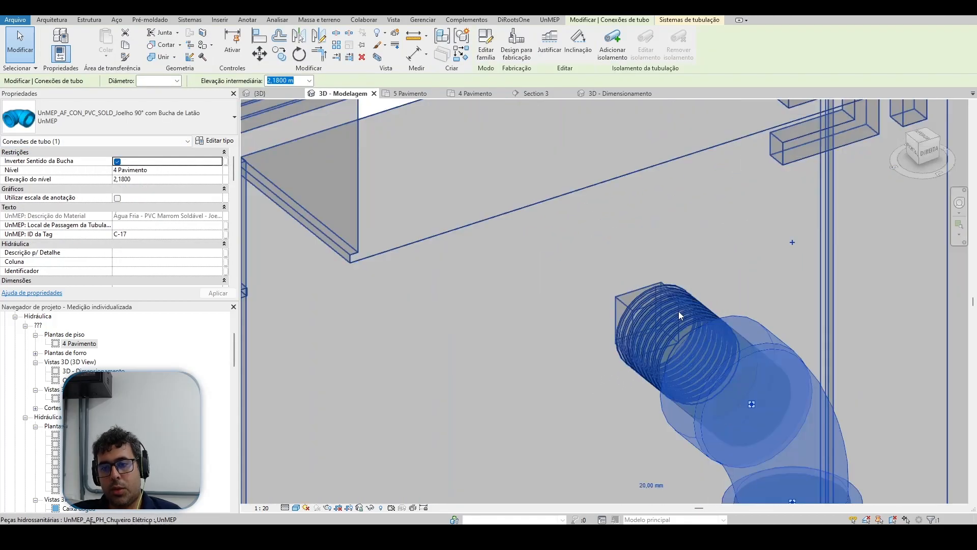
{"action": "scroll", "coordinate": [685, 328], "scroll_direction": "up", "scroll_amount": 2}
{"action": "key", "text": "Escape"}
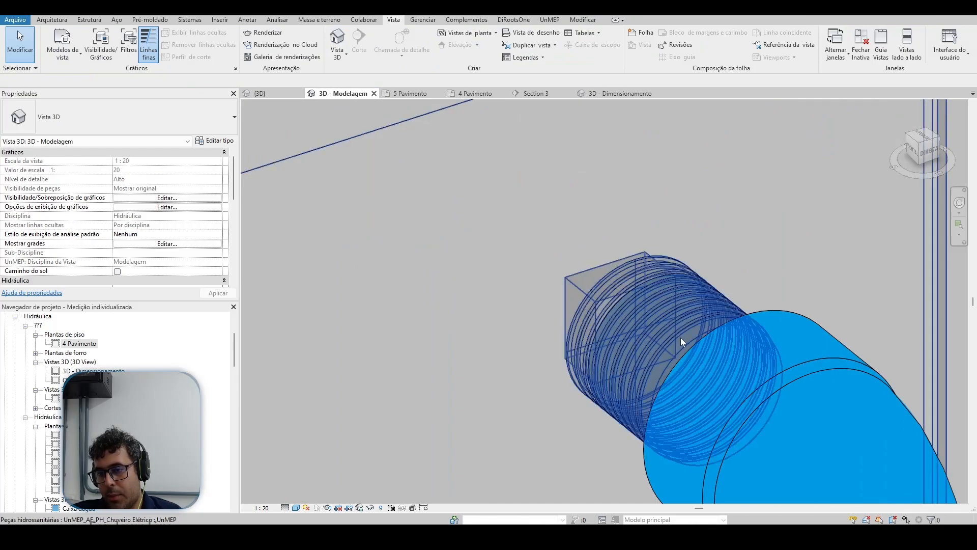
{"action": "left_click", "coordinate": [681, 338]}
{"action": "key", "text": "h"}
{"action": "key", "text": "i"}
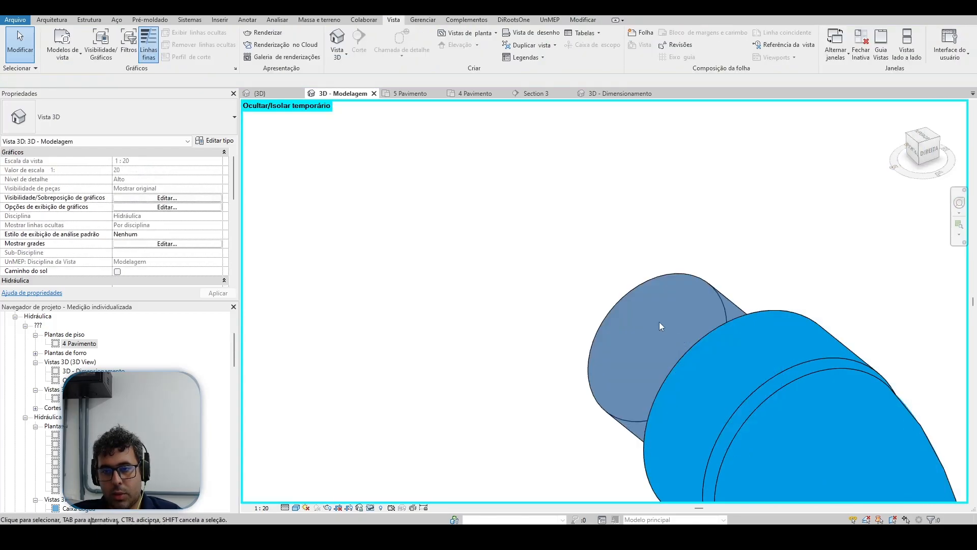
{"action": "left_click", "coordinate": [626, 295]}
{"action": "scroll", "coordinate": [705, 331], "scroll_direction": "down", "scroll_amount": 3}
{"action": "key", "text": "Escape"}
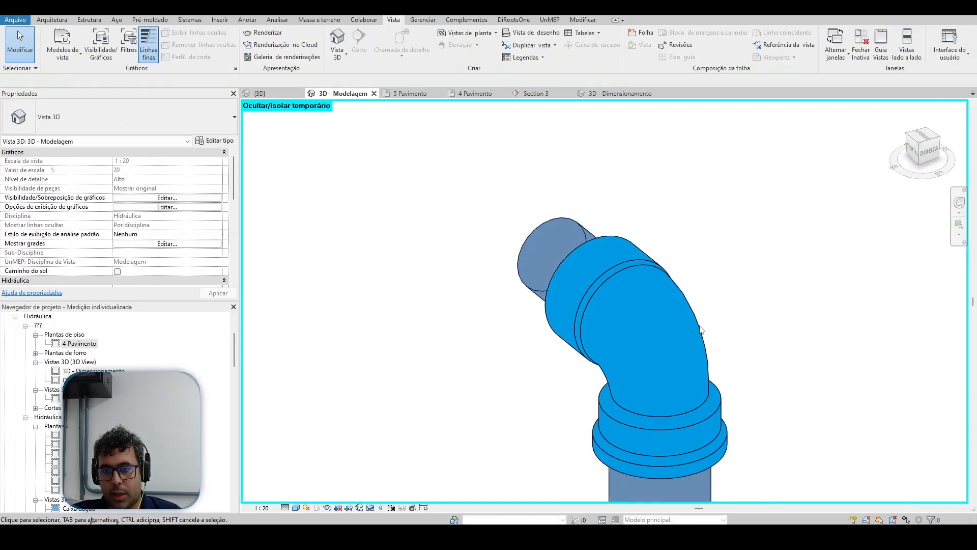
{"action": "left_click", "coordinate": [707, 334]}
{"action": "key", "text": "Delete"}
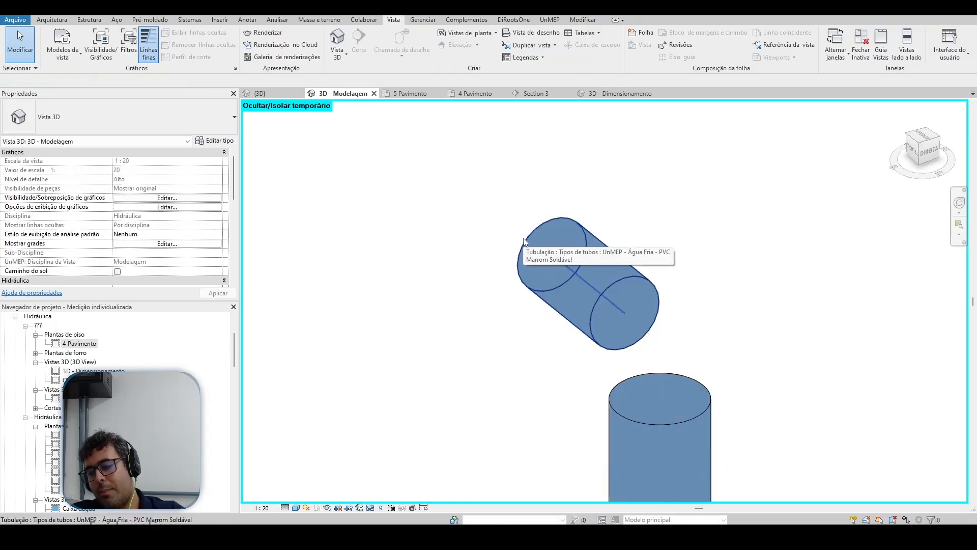
Step: Examine the exposed short pipe at the shower connection, and restore the temporarily hidden elements
{"action": "left_click", "coordinate": [598, 266]}
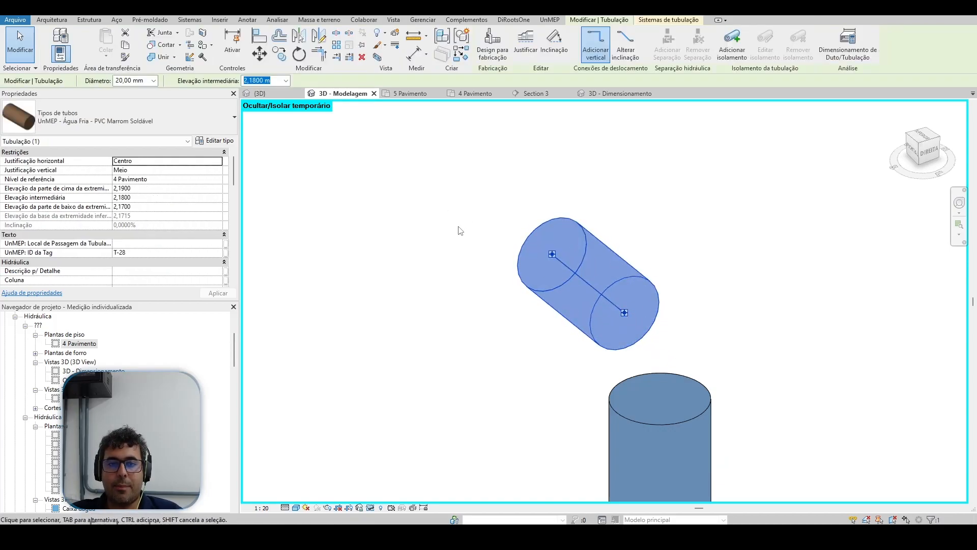
{"action": "scroll", "coordinate": [600, 206], "scroll_direction": "down", "scroll_amount": 4}
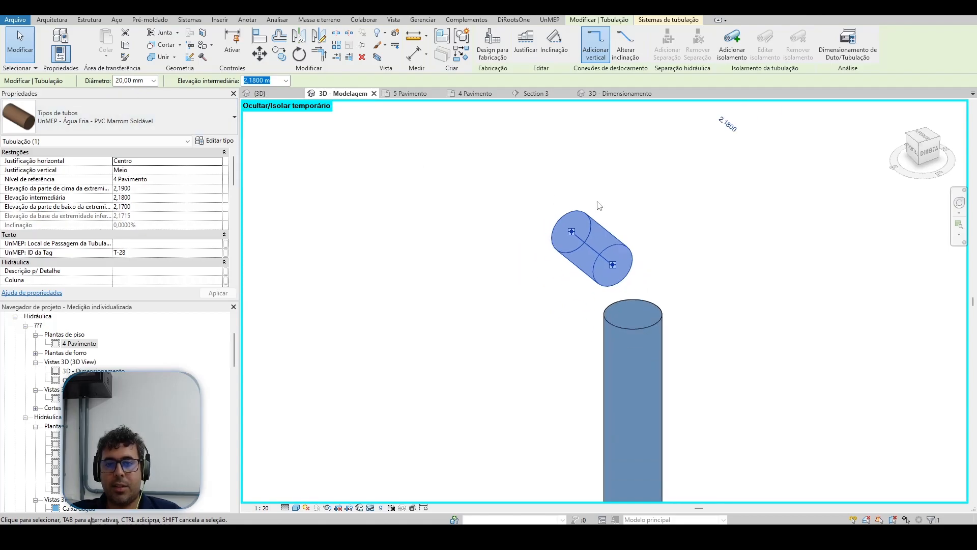
{"action": "scroll", "coordinate": [599, 207], "scroll_direction": "up", "scroll_amount": 2}
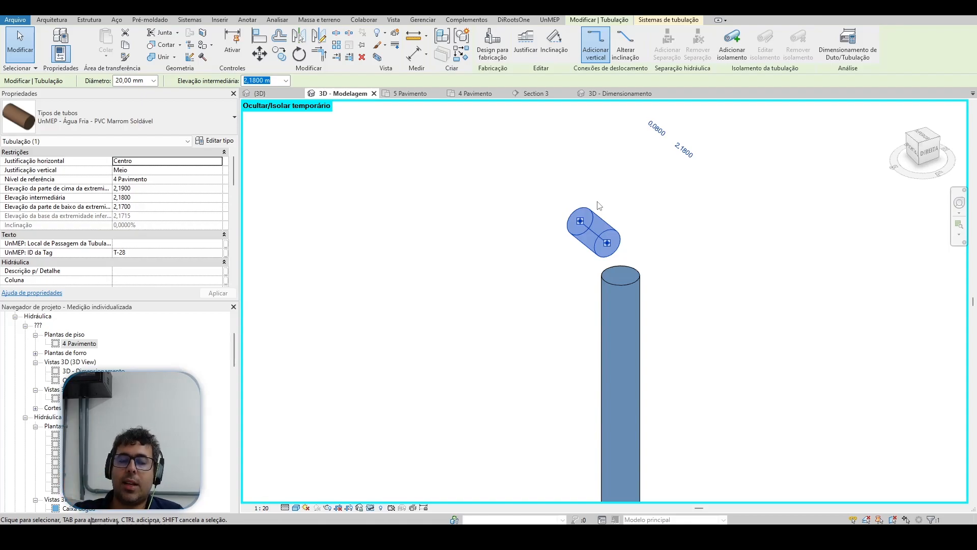
{"action": "scroll", "coordinate": [600, 206], "scroll_direction": "down", "scroll_amount": 3}
{"action": "key", "text": "Escape"}
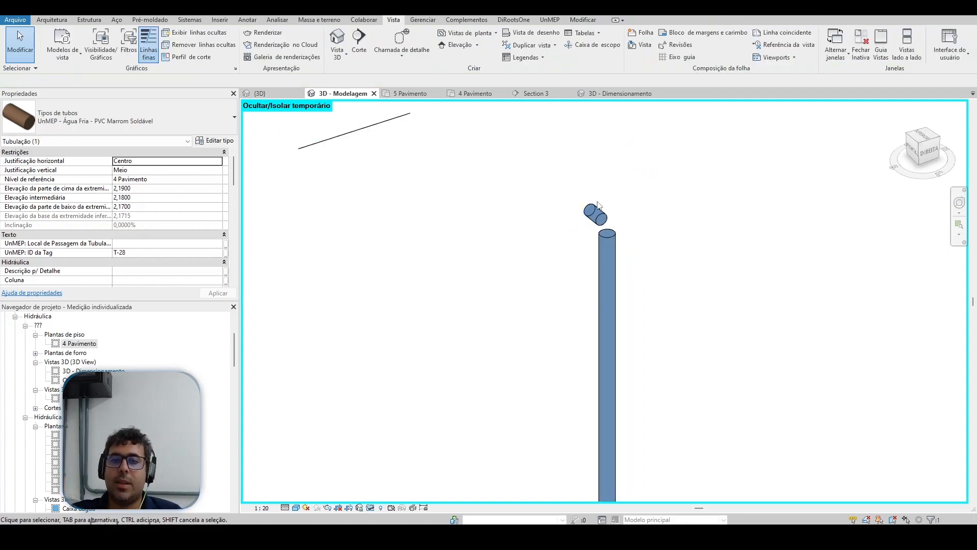
{"action": "key", "text": "h"}
{"action": "key", "text": "r"}
{"action": "scroll", "coordinate": [598, 205], "scroll_direction": "up", "scroll_amount": 5}
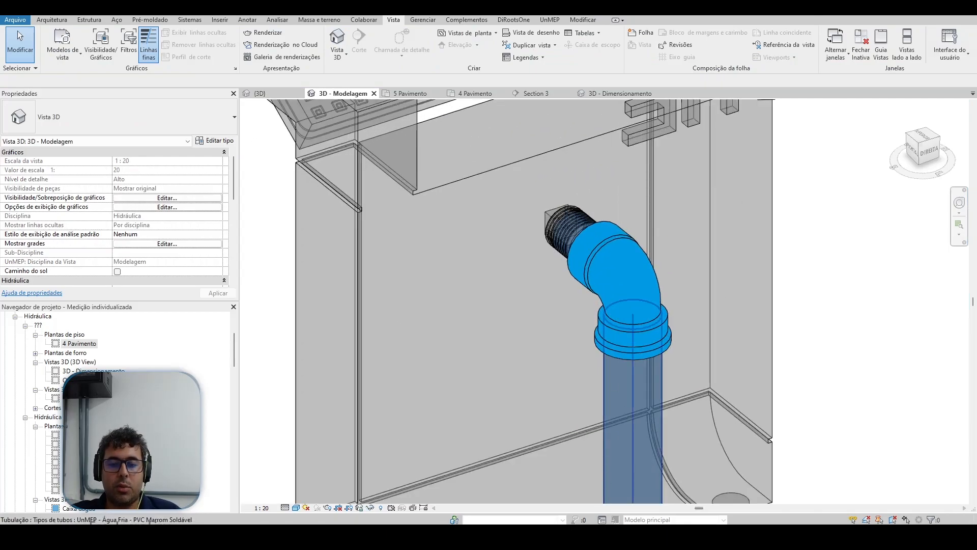
Step: Switch to UnMEP Aqua to review the cold-water pressure check of item AF-0
{"action": "mouse_move", "coordinate": [588, 537]}
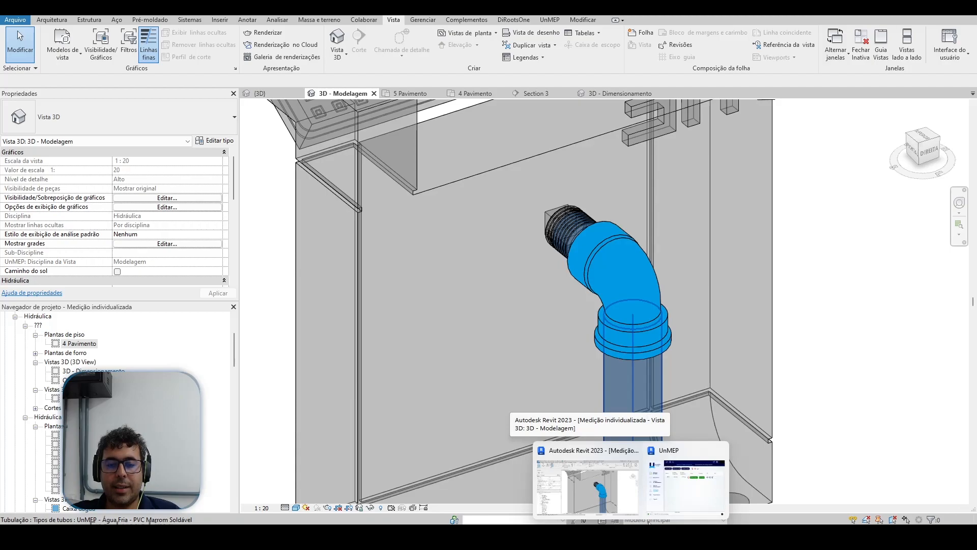
{"action": "left_click", "coordinate": [681, 487]}
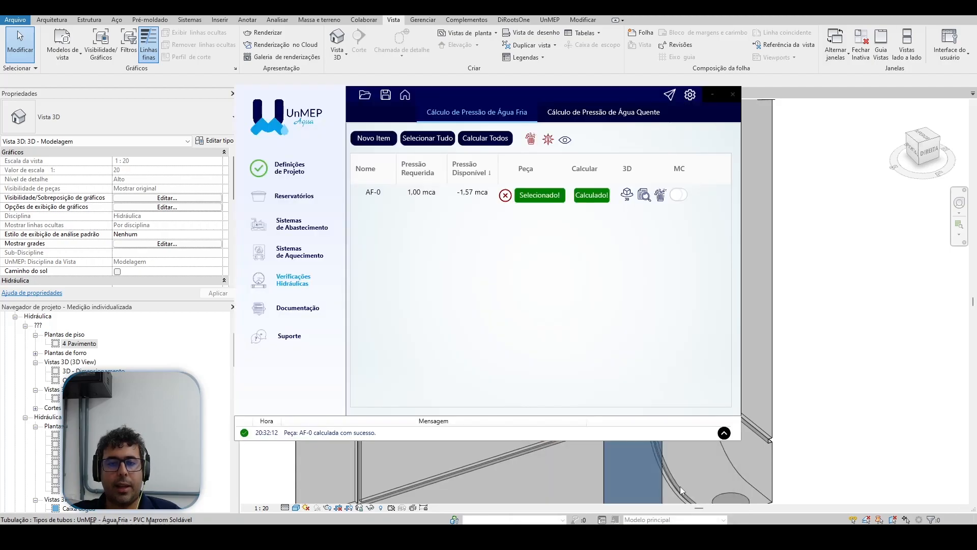
{"action": "left_click", "coordinate": [591, 196]}
{"action": "scroll", "coordinate": [804, 227], "scroll_direction": "down", "scroll_amount": 6}
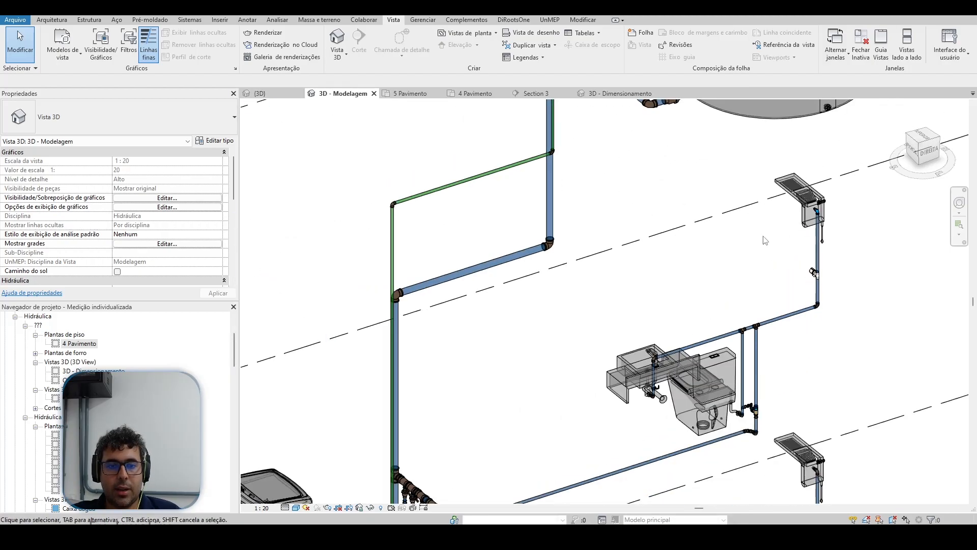
Step: In Revit, change the type of the pressurizer nearest the riser to UnMEP_AF_EQM_Pressurizador Rowa_RW-15
{"action": "scroll", "coordinate": [586, 387], "scroll_direction": "up", "scroll_amount": 8}
{"action": "left_click", "coordinate": [584, 386]}
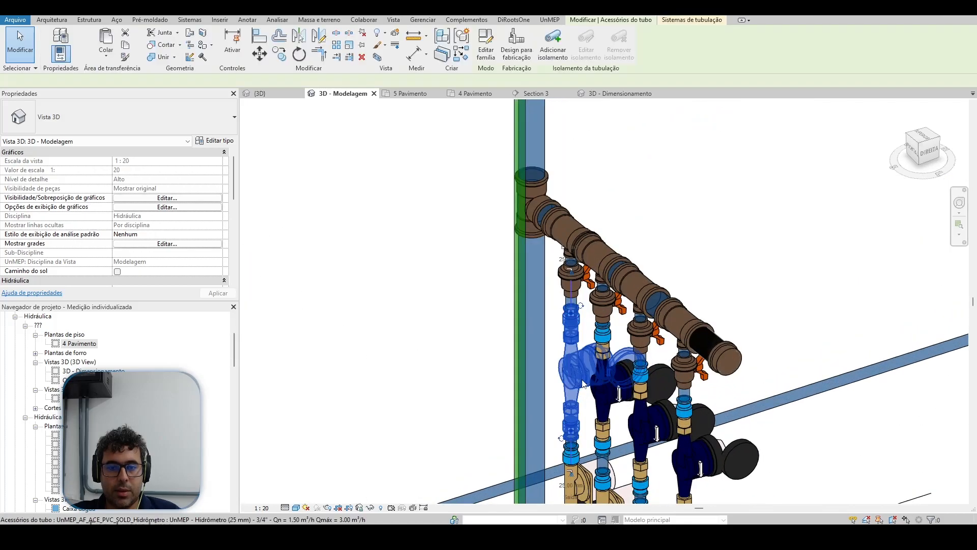
{"action": "left_click", "coordinate": [183, 118]}
{"action": "key", "text": "Escape"}
{"action": "key", "text": "Escape"}
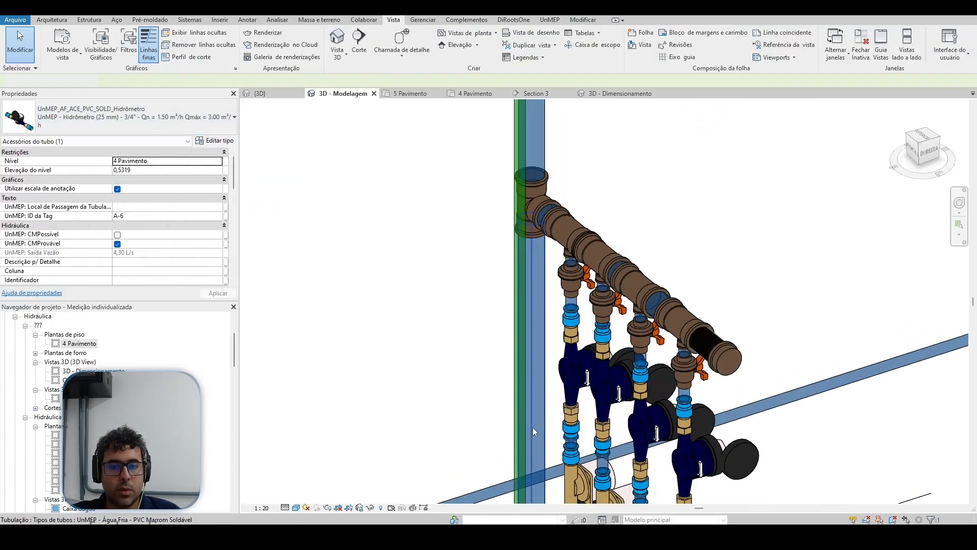
{"action": "middle_click_drag", "start_coordinate": [532, 426], "coordinate": [540, 245]}
{"action": "left_click", "coordinate": [585, 303]}
{"action": "left_click", "coordinate": [183, 119]}
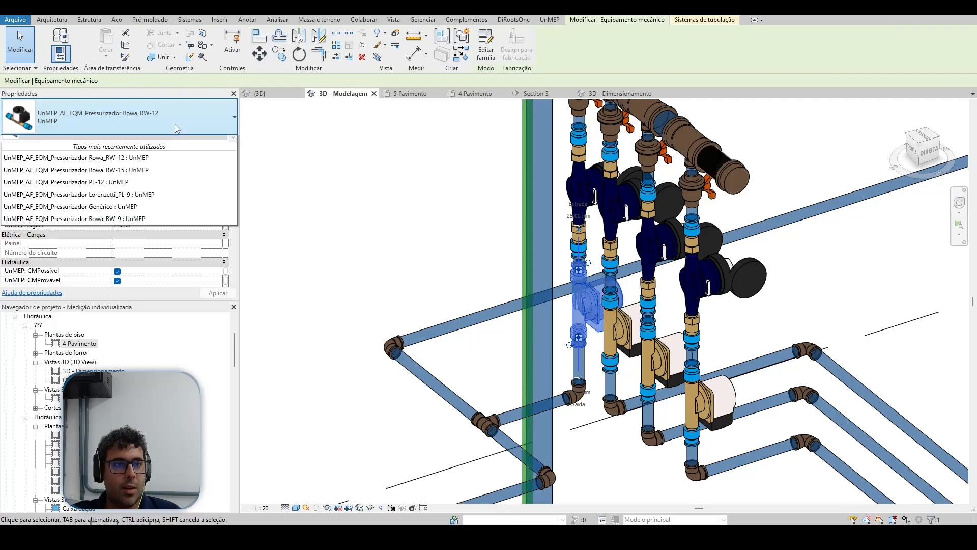
{"action": "left_click", "coordinate": [162, 204]}
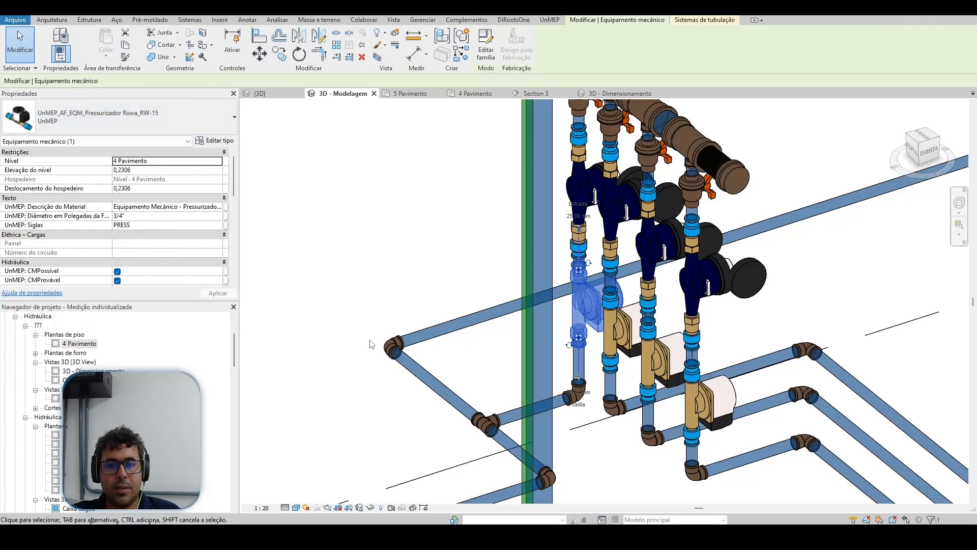
{"action": "scroll", "coordinate": [370, 343], "scroll_direction": "down", "scroll_amount": 4}
{"action": "key", "text": "Escape"}
Step: Switch to UnMEP Aqua and recalculate the cold-water pressure of item AF-0
{"action": "mouse_move", "coordinate": [632, 529]}
{"action": "left_click", "coordinate": [690, 510]}
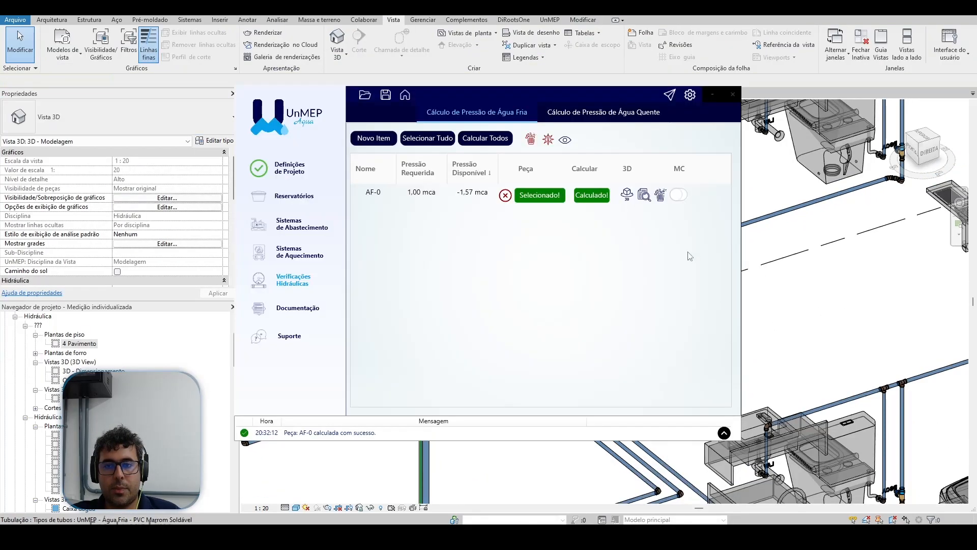
{"action": "left_click", "coordinate": [591, 195]}
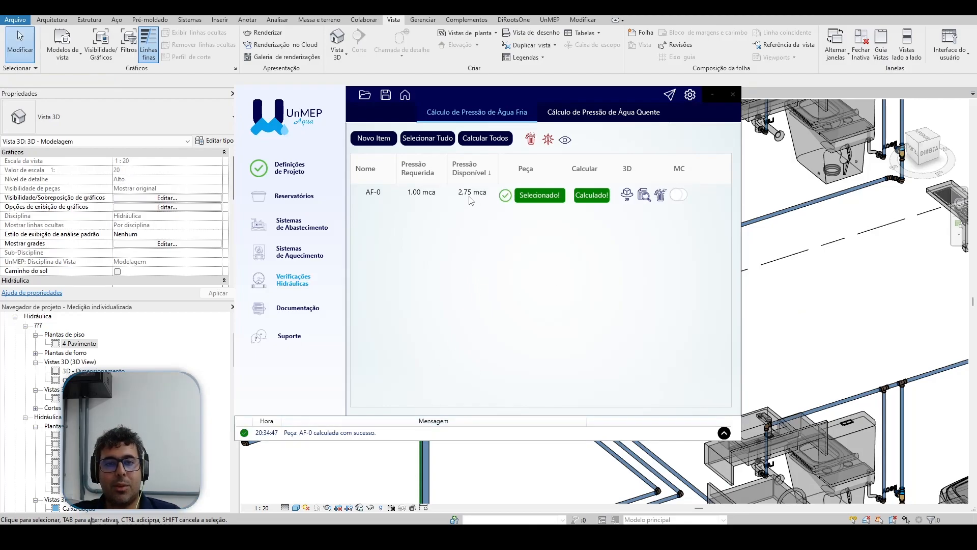
Step: Review the brass-bushed elbow at the top-floor shower in Revit, and return to UnMEP Aqua's pressure check
{"action": "left_click", "coordinate": [835, 311]}
{"action": "middle_click_drag", "start_coordinate": [838, 272], "coordinate": [566, 410]}
{"action": "middle_click_drag", "start_coordinate": [698, 196], "coordinate": [593, 352]}
{"action": "scroll", "coordinate": [585, 186], "scroll_direction": "up", "scroll_amount": 8}
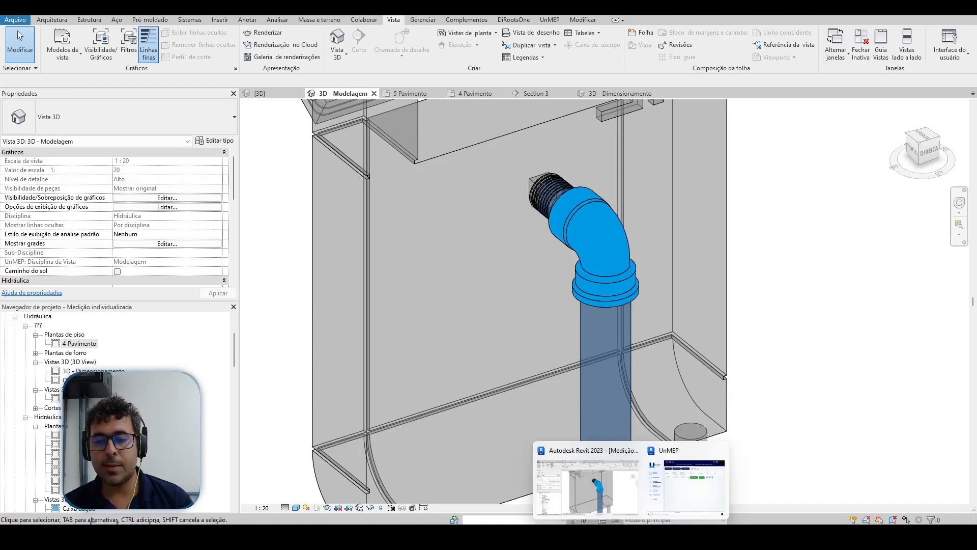
{"action": "left_click", "coordinate": [674, 445]}
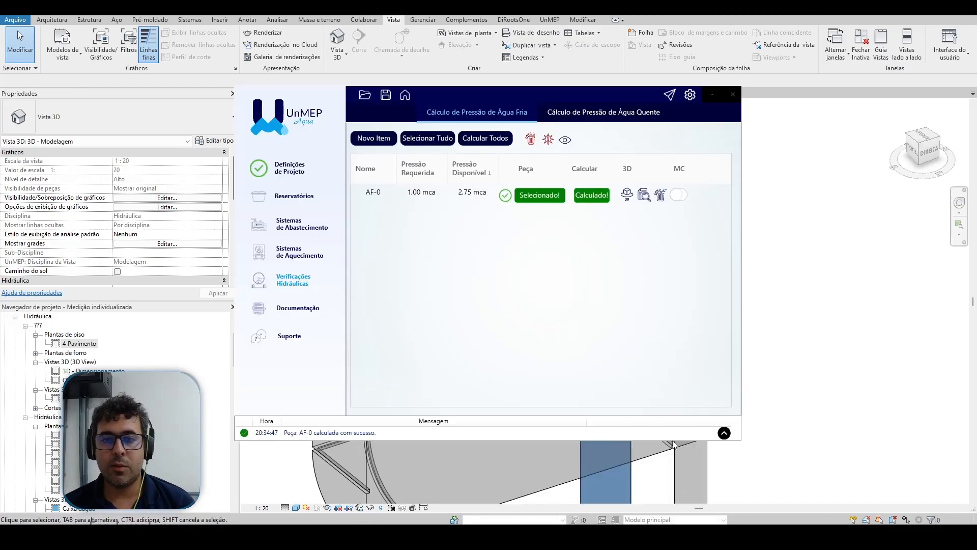
Step: Consult the calculation details of item AF-0, and in Revit review the analysis results of the water meter nearest the riser
{"action": "left_click", "coordinate": [644, 195]}
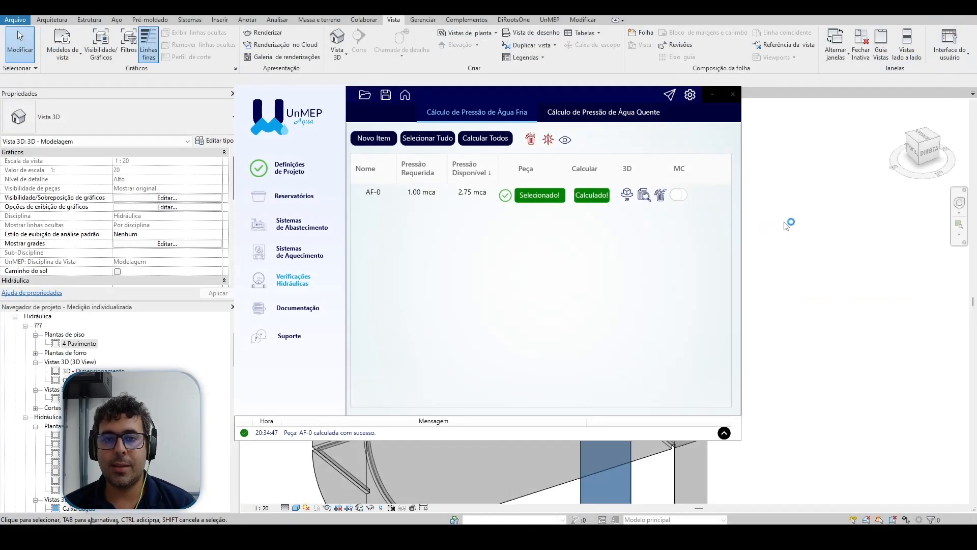
{"action": "scroll", "coordinate": [786, 224], "scroll_direction": "down", "scroll_amount": 10}
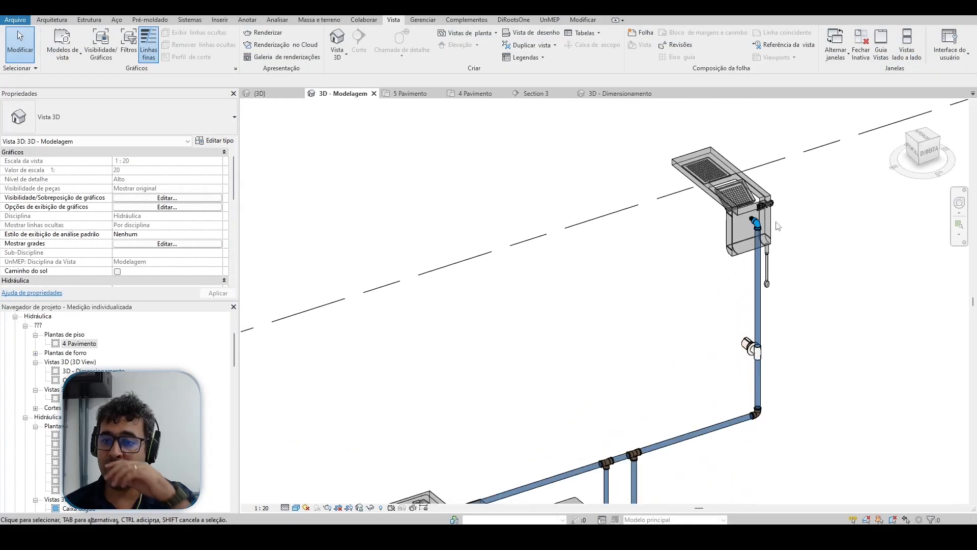
{"action": "scroll", "coordinate": [777, 226], "scroll_direction": "down", "scroll_amount": 4}
{"action": "scroll", "coordinate": [467, 294], "scroll_direction": "up", "scroll_amount": 8}
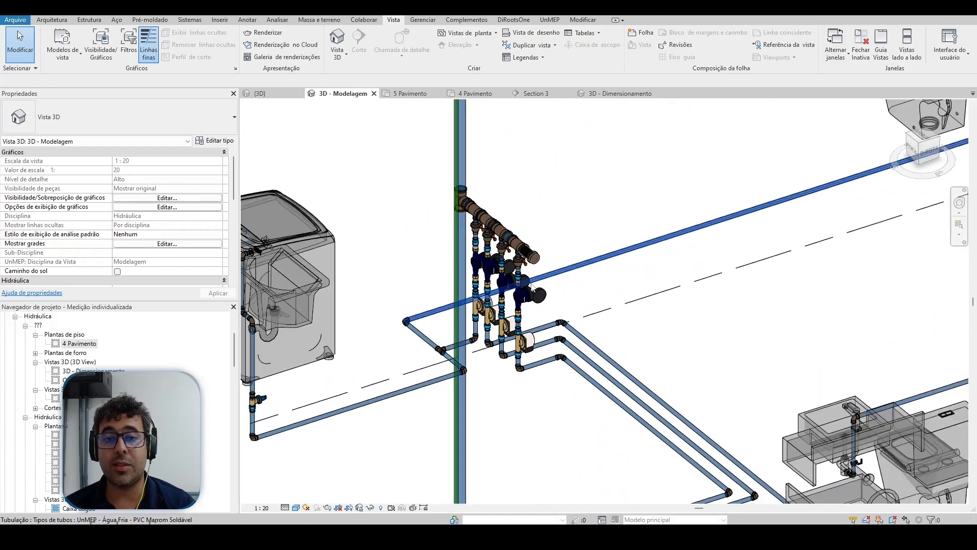
{"action": "left_click", "coordinate": [467, 295]}
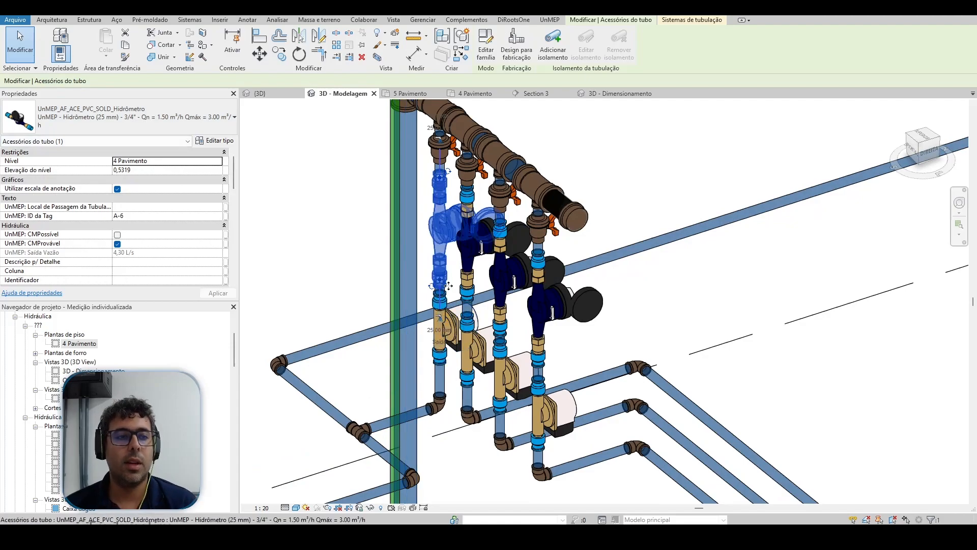
{"action": "scroll", "coordinate": [204, 258], "scroll_direction": "down", "scroll_amount": 10}
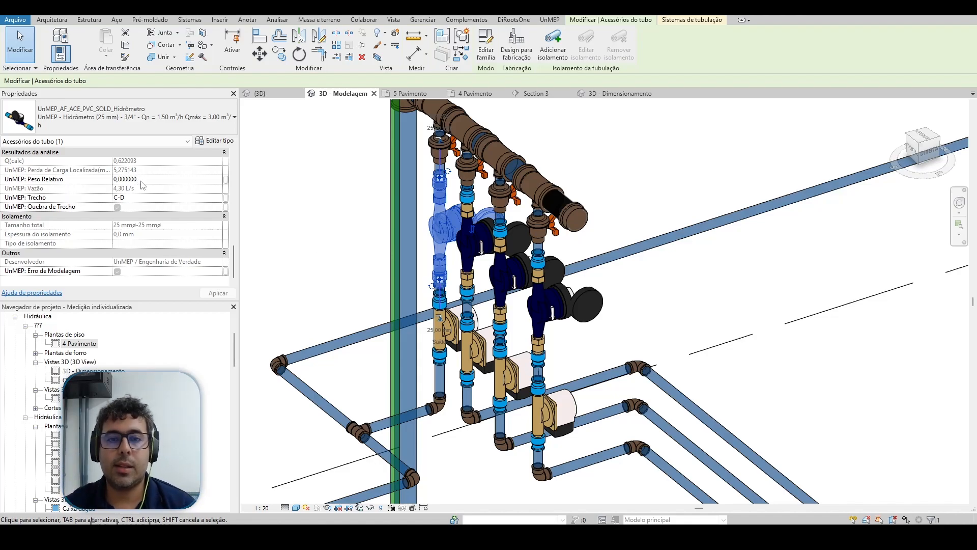
{"action": "scroll", "coordinate": [514, 255], "scroll_direction": "down", "scroll_amount": 4}
{"action": "key", "text": "Escape"}
Step: Examine the water-meter manifold and its cold-water branches to the upper-floor bathrooms in the 3D - Modelagem view
{"action": "scroll", "coordinate": [509, 257], "scroll_direction": "up", "scroll_amount": 2}
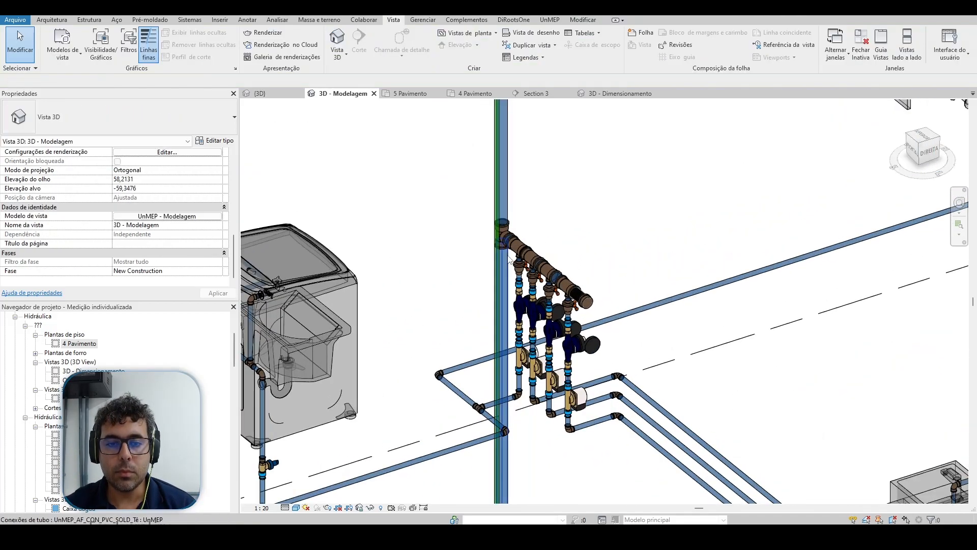
{"action": "scroll", "coordinate": [509, 258], "scroll_direction": "down", "scroll_amount": 4}
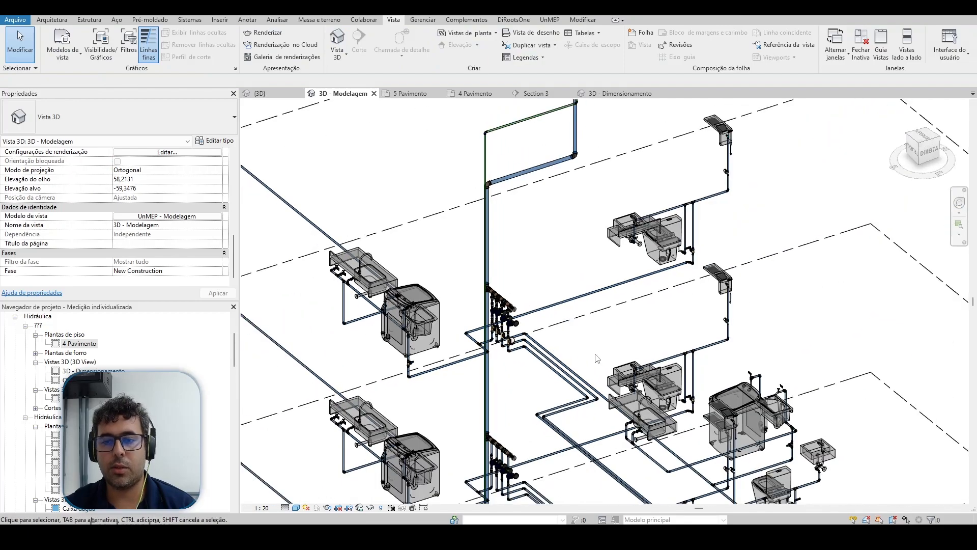
{"action": "scroll", "coordinate": [452, 293], "scroll_direction": "up", "scroll_amount": 5}
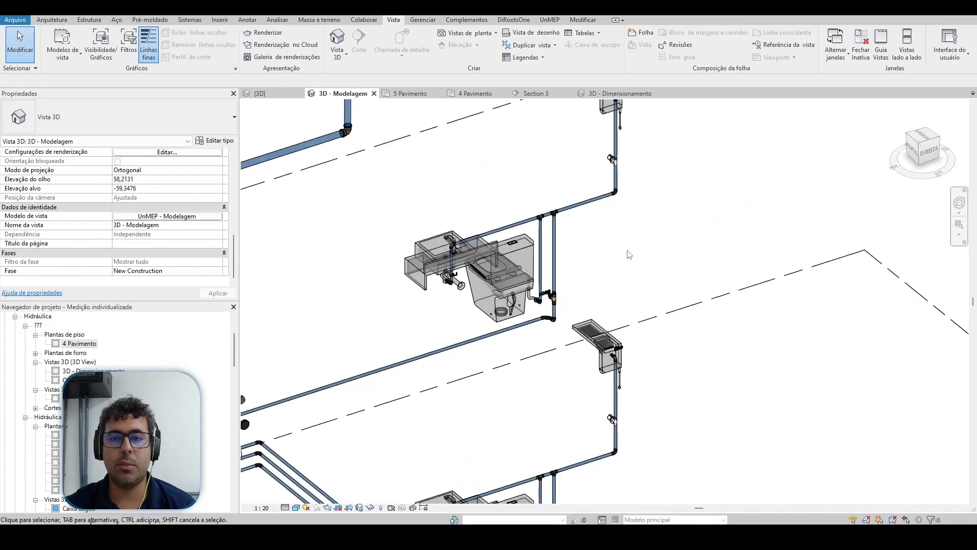
{"action": "scroll", "coordinate": [630, 254], "scroll_direction": "down", "scroll_amount": 3}
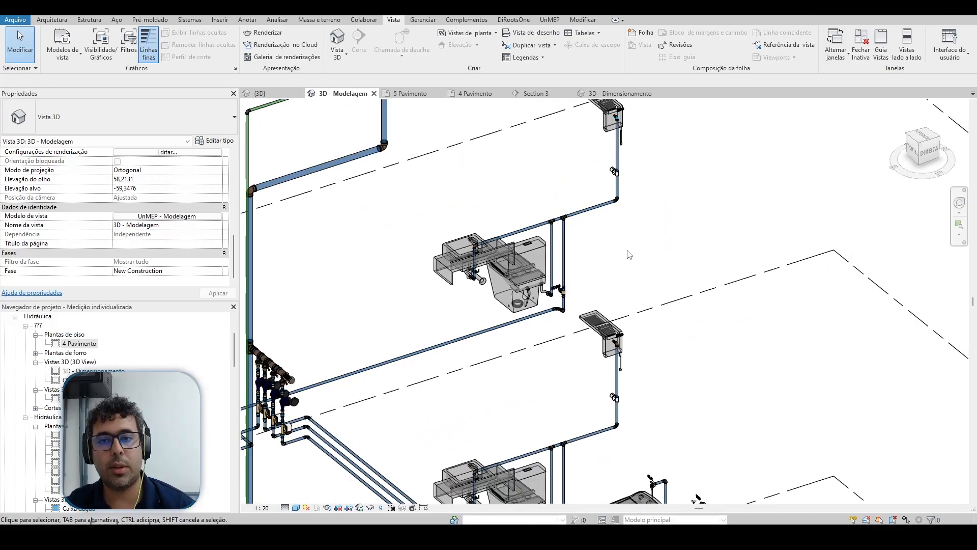
{"action": "scroll", "coordinate": [630, 254], "scroll_direction": "down", "scroll_amount": 3}
{"action": "scroll", "coordinate": [484, 345], "scroll_direction": "up", "scroll_amount": 2}
{"action": "scroll", "coordinate": [472, 290], "scroll_direction": "up", "scroll_amount": 5}
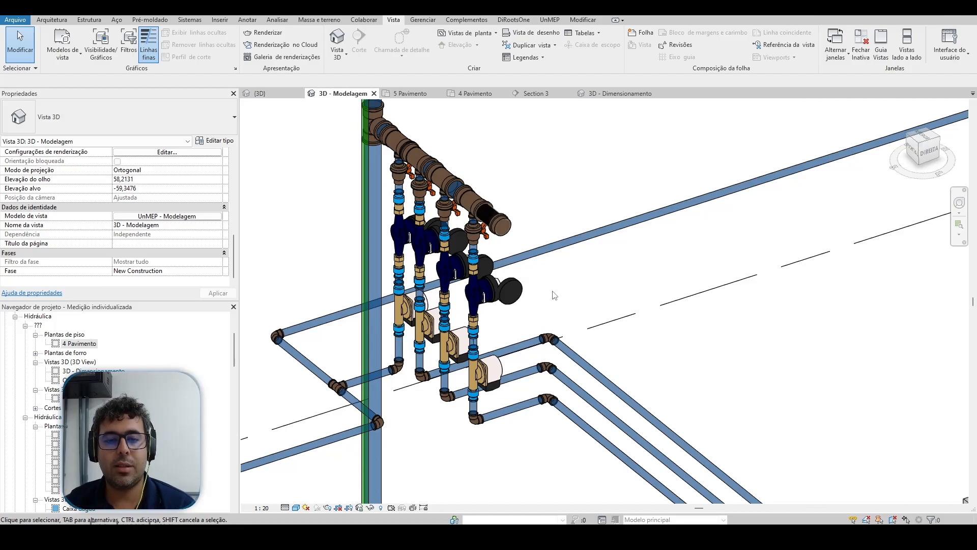
{"action": "scroll", "coordinate": [554, 295], "scroll_direction": "down", "scroll_amount": 5}
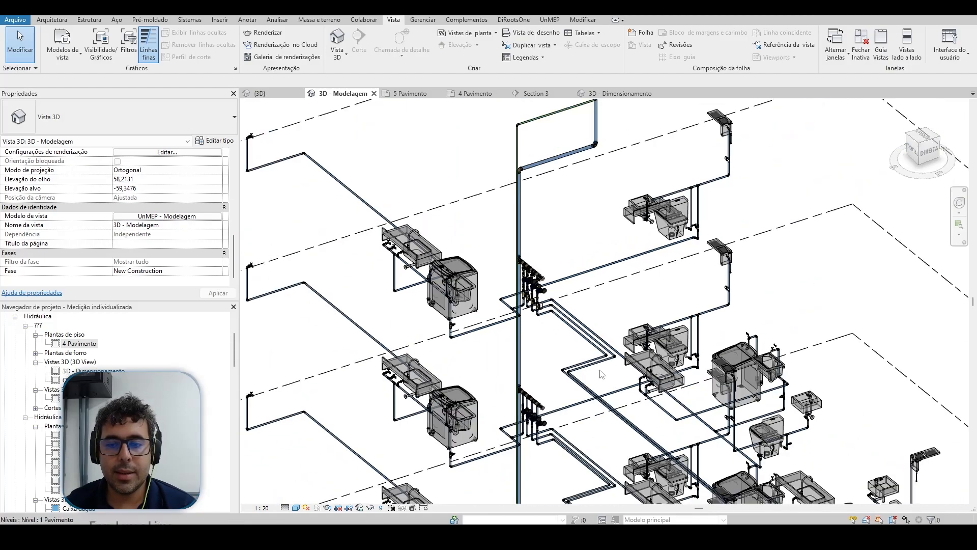
{"action": "mouse_move", "coordinate": [631, 535]}
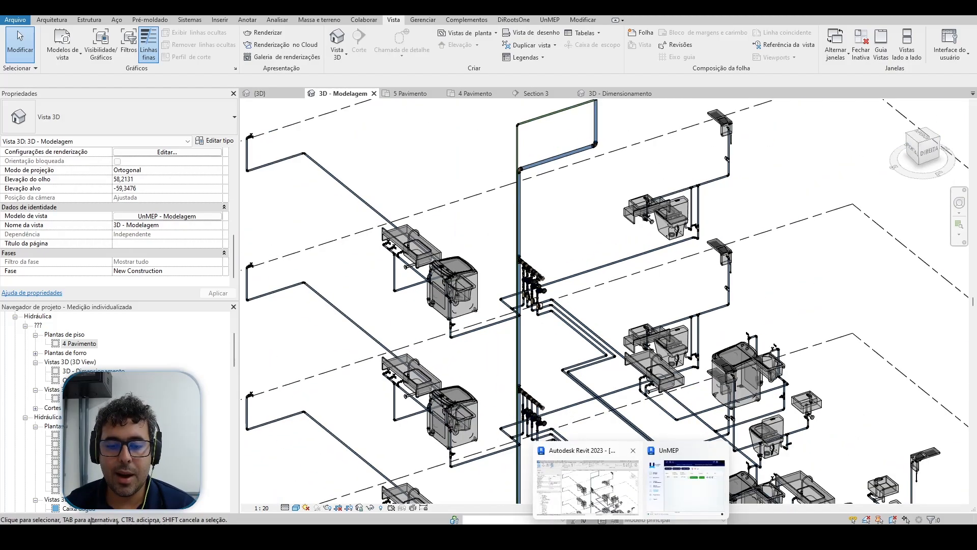
{"action": "left_click", "coordinate": [610, 537]}
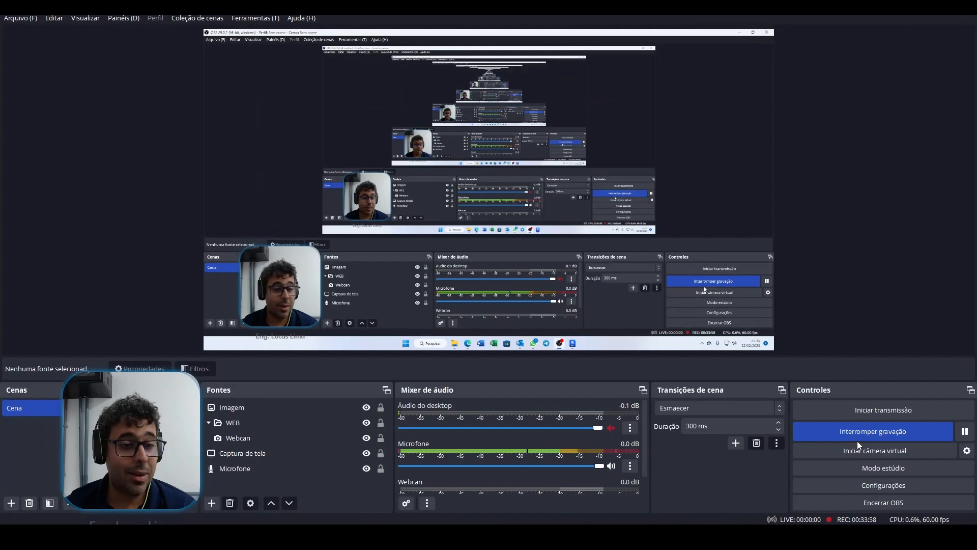